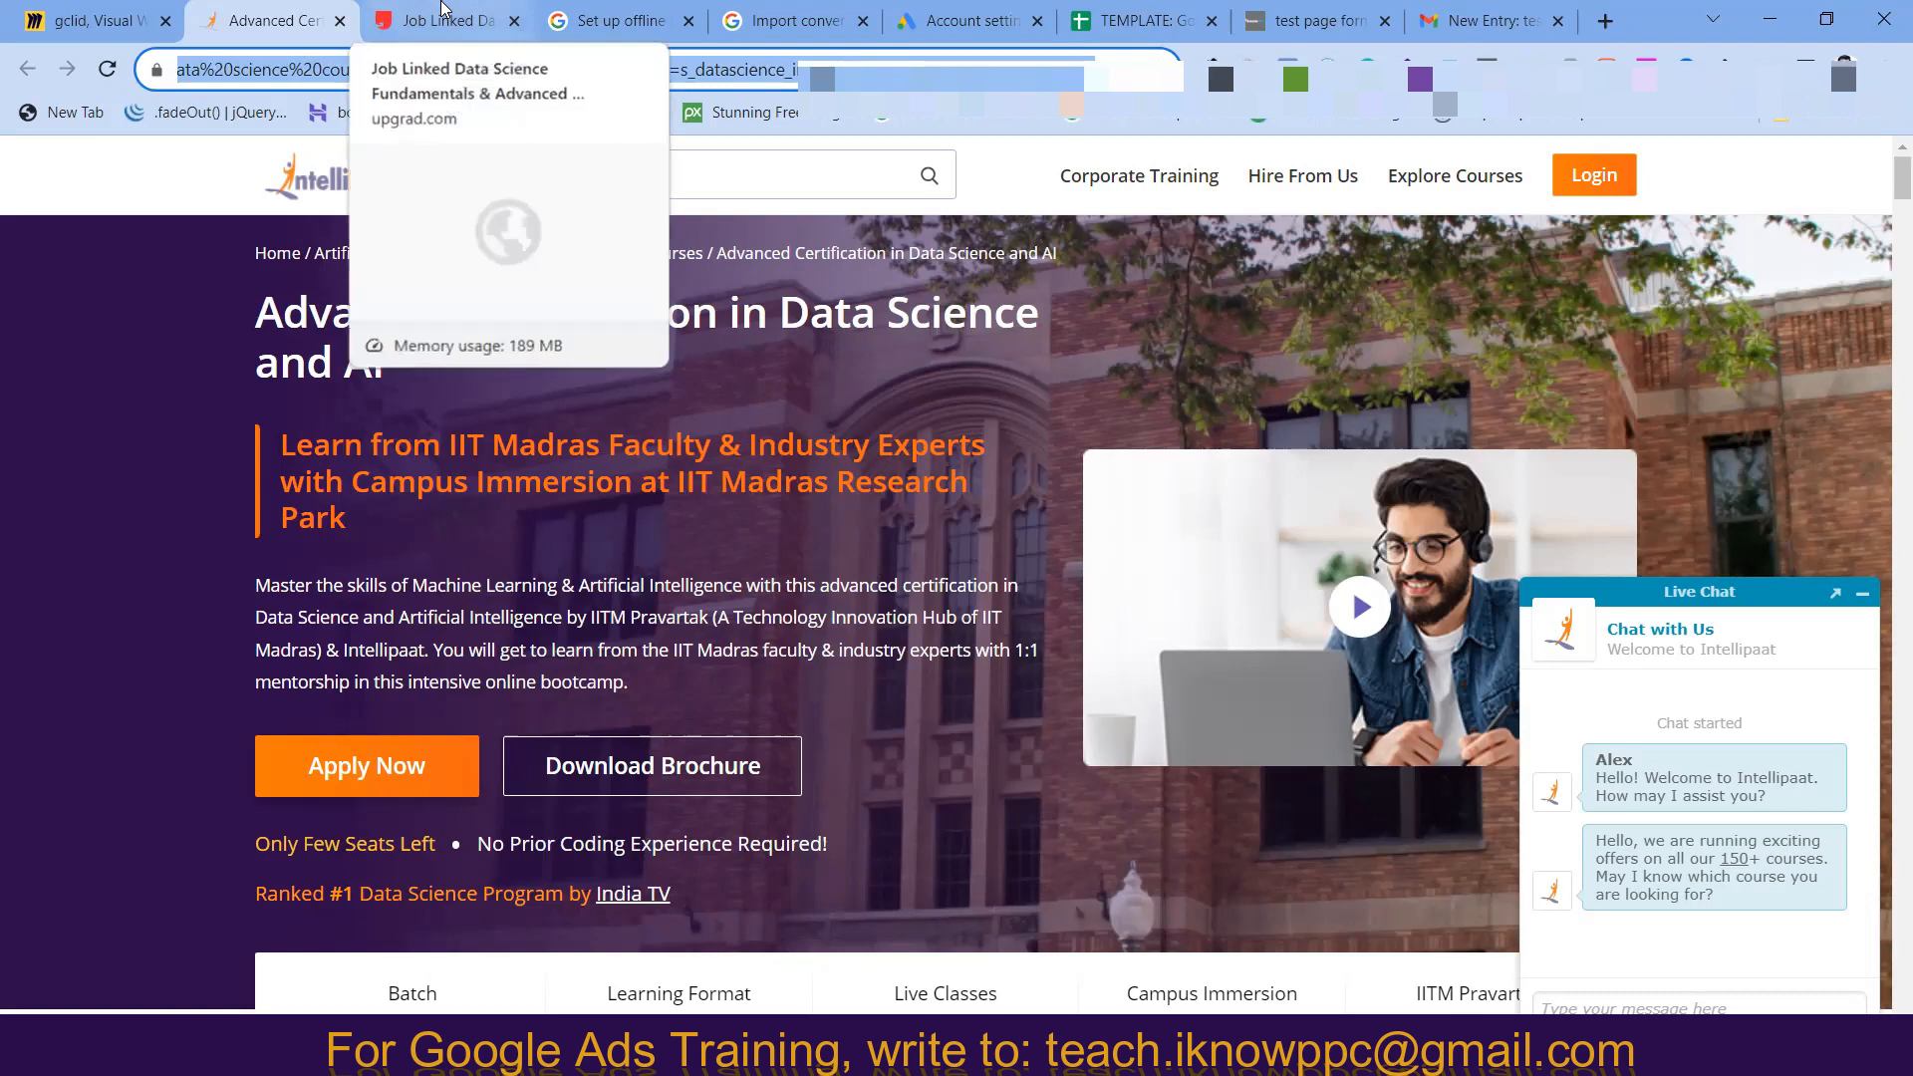
- Examine the URL of the upGrad Data Science & Analytics Bootcamp page for its ad-click parameters
click(423, 12)
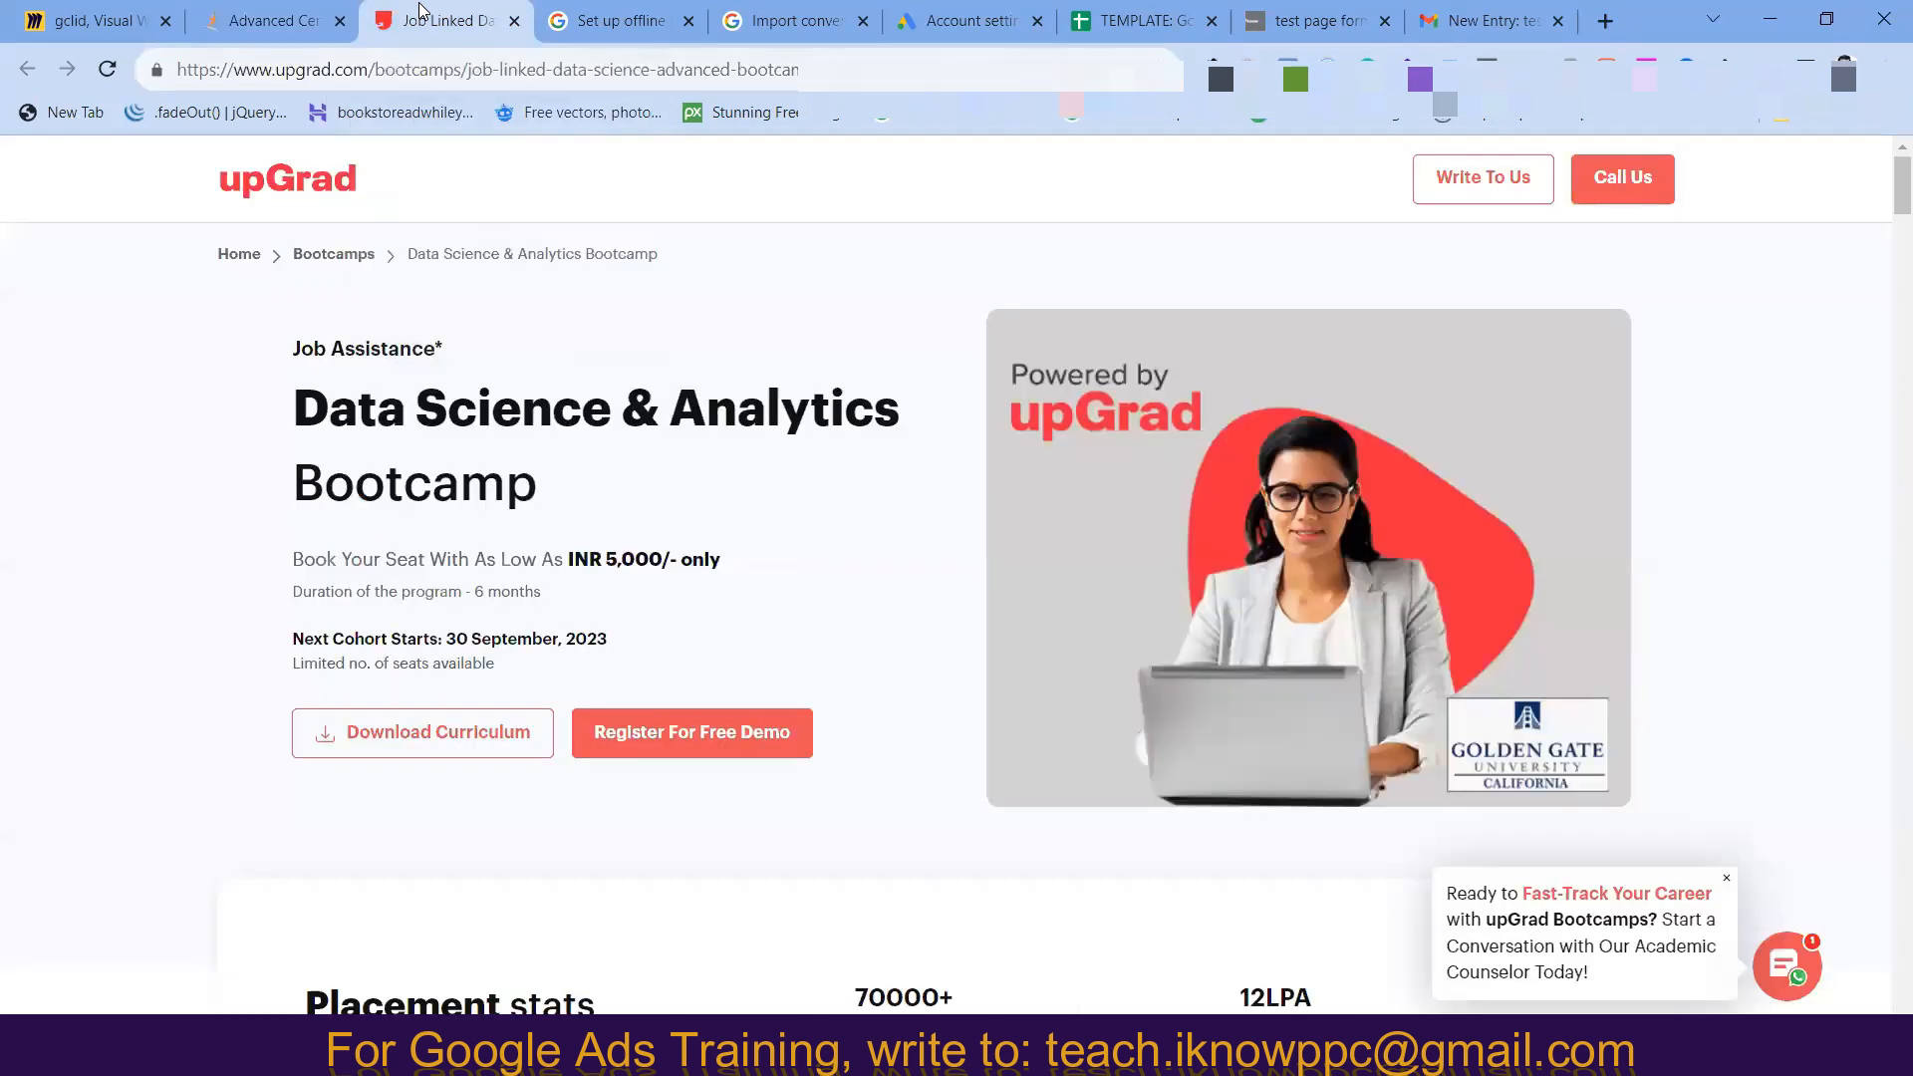
key(ctrl+l)
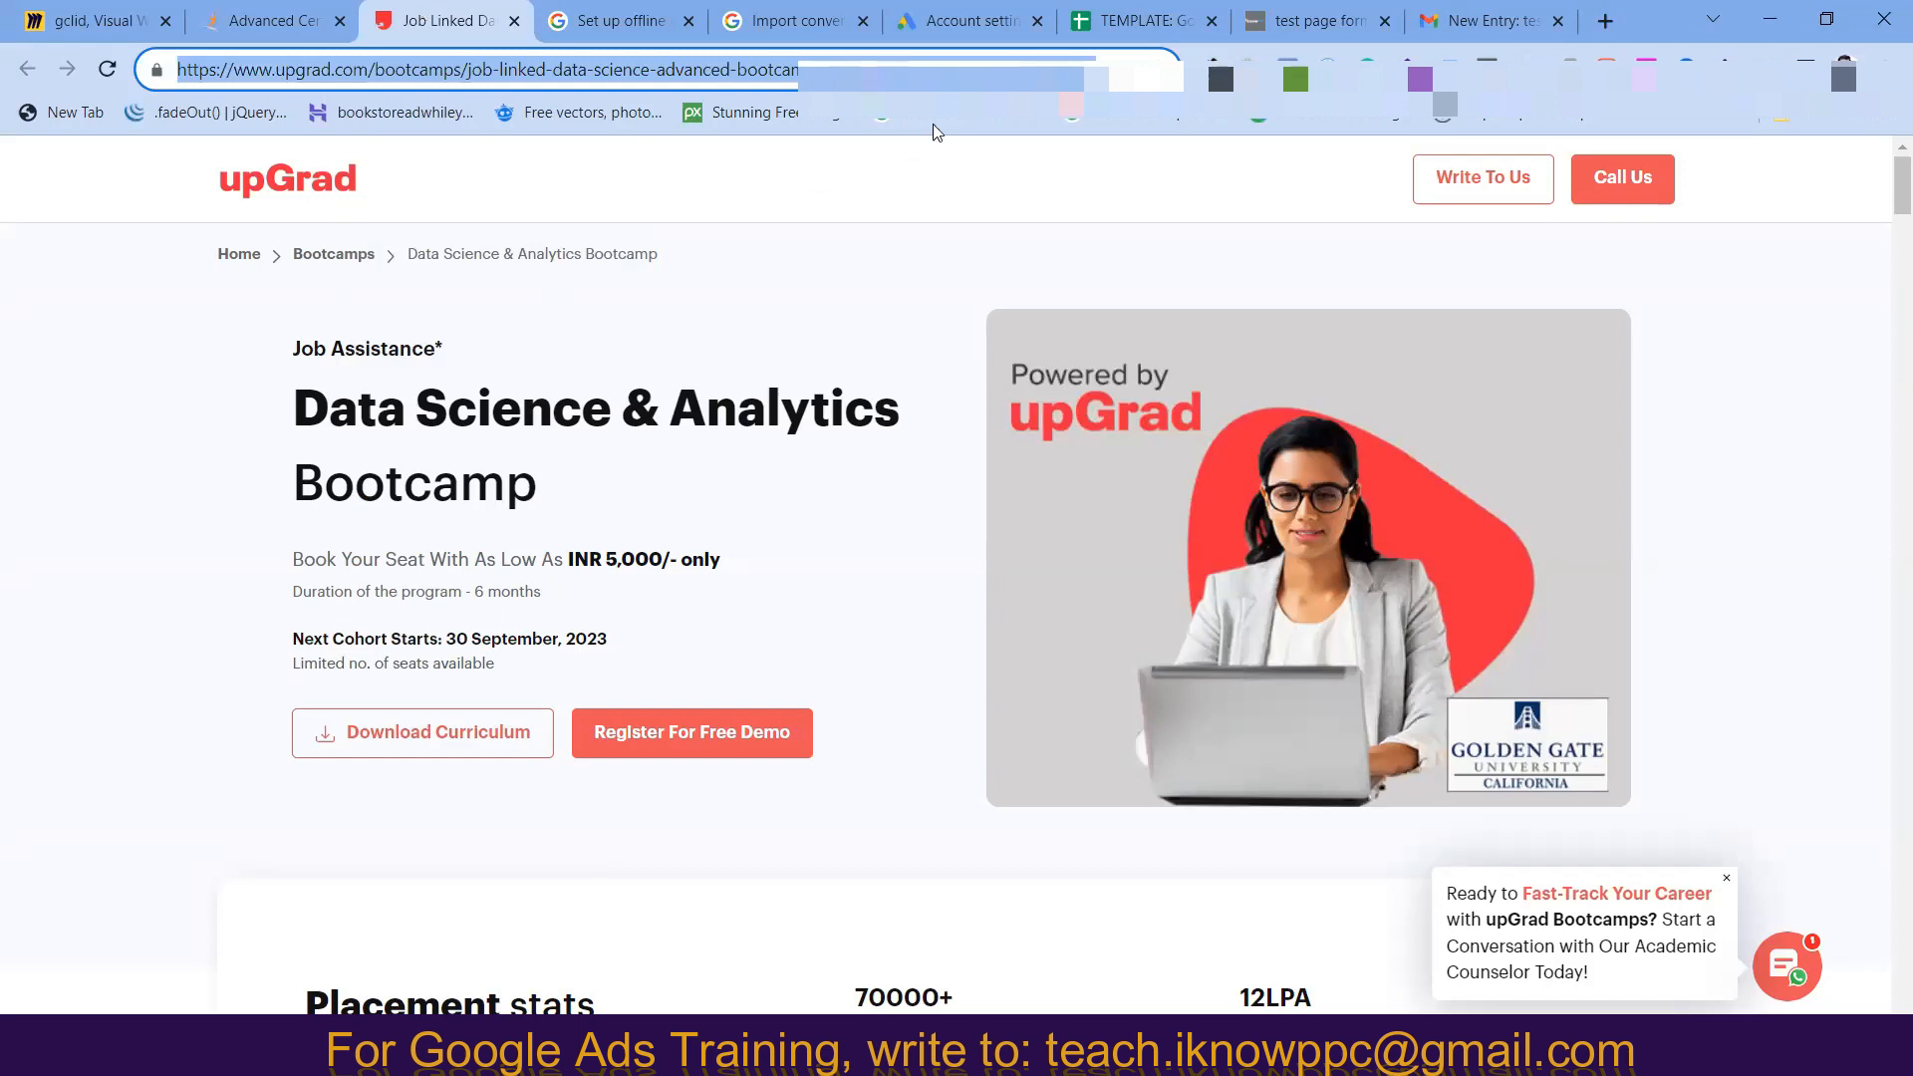
- In the Google Ads account settings, save auto-tagging with URL tagging for ad clicks enabled
click(959, 9)
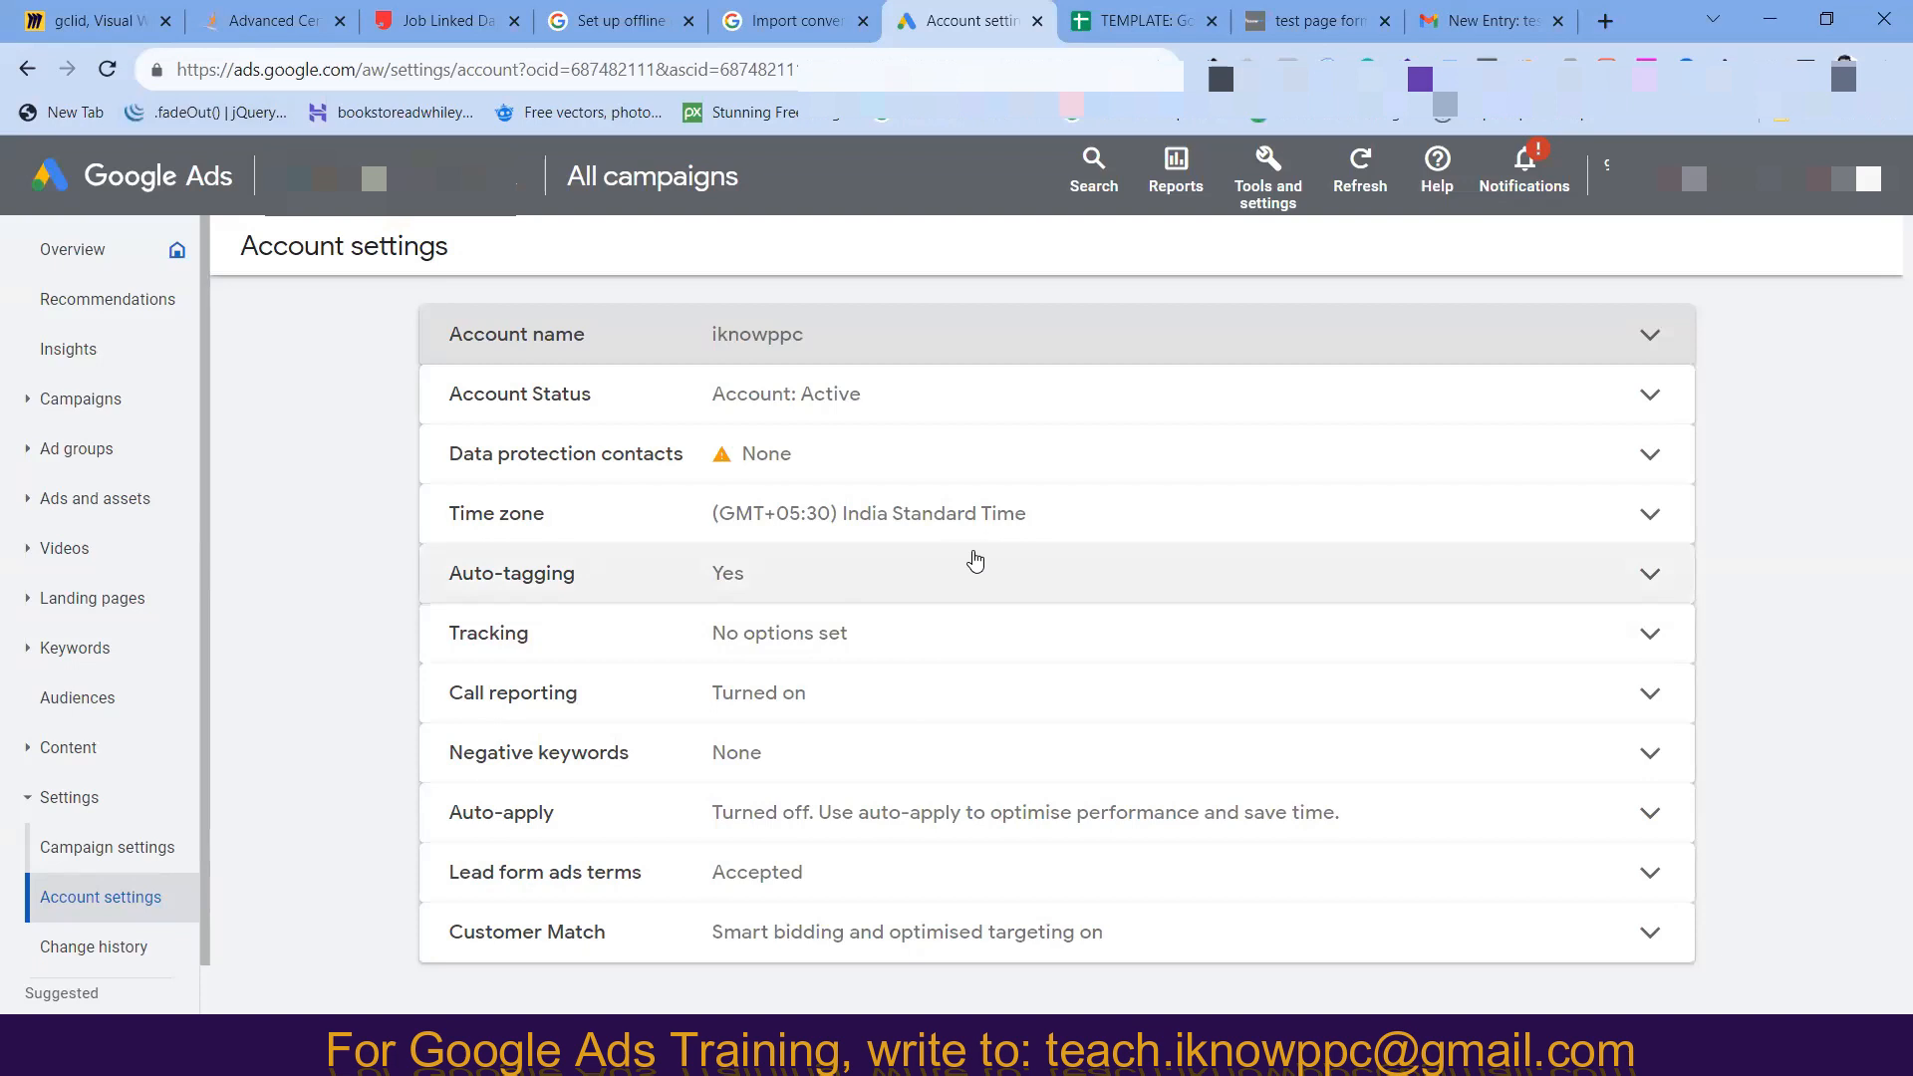
click(849, 580)
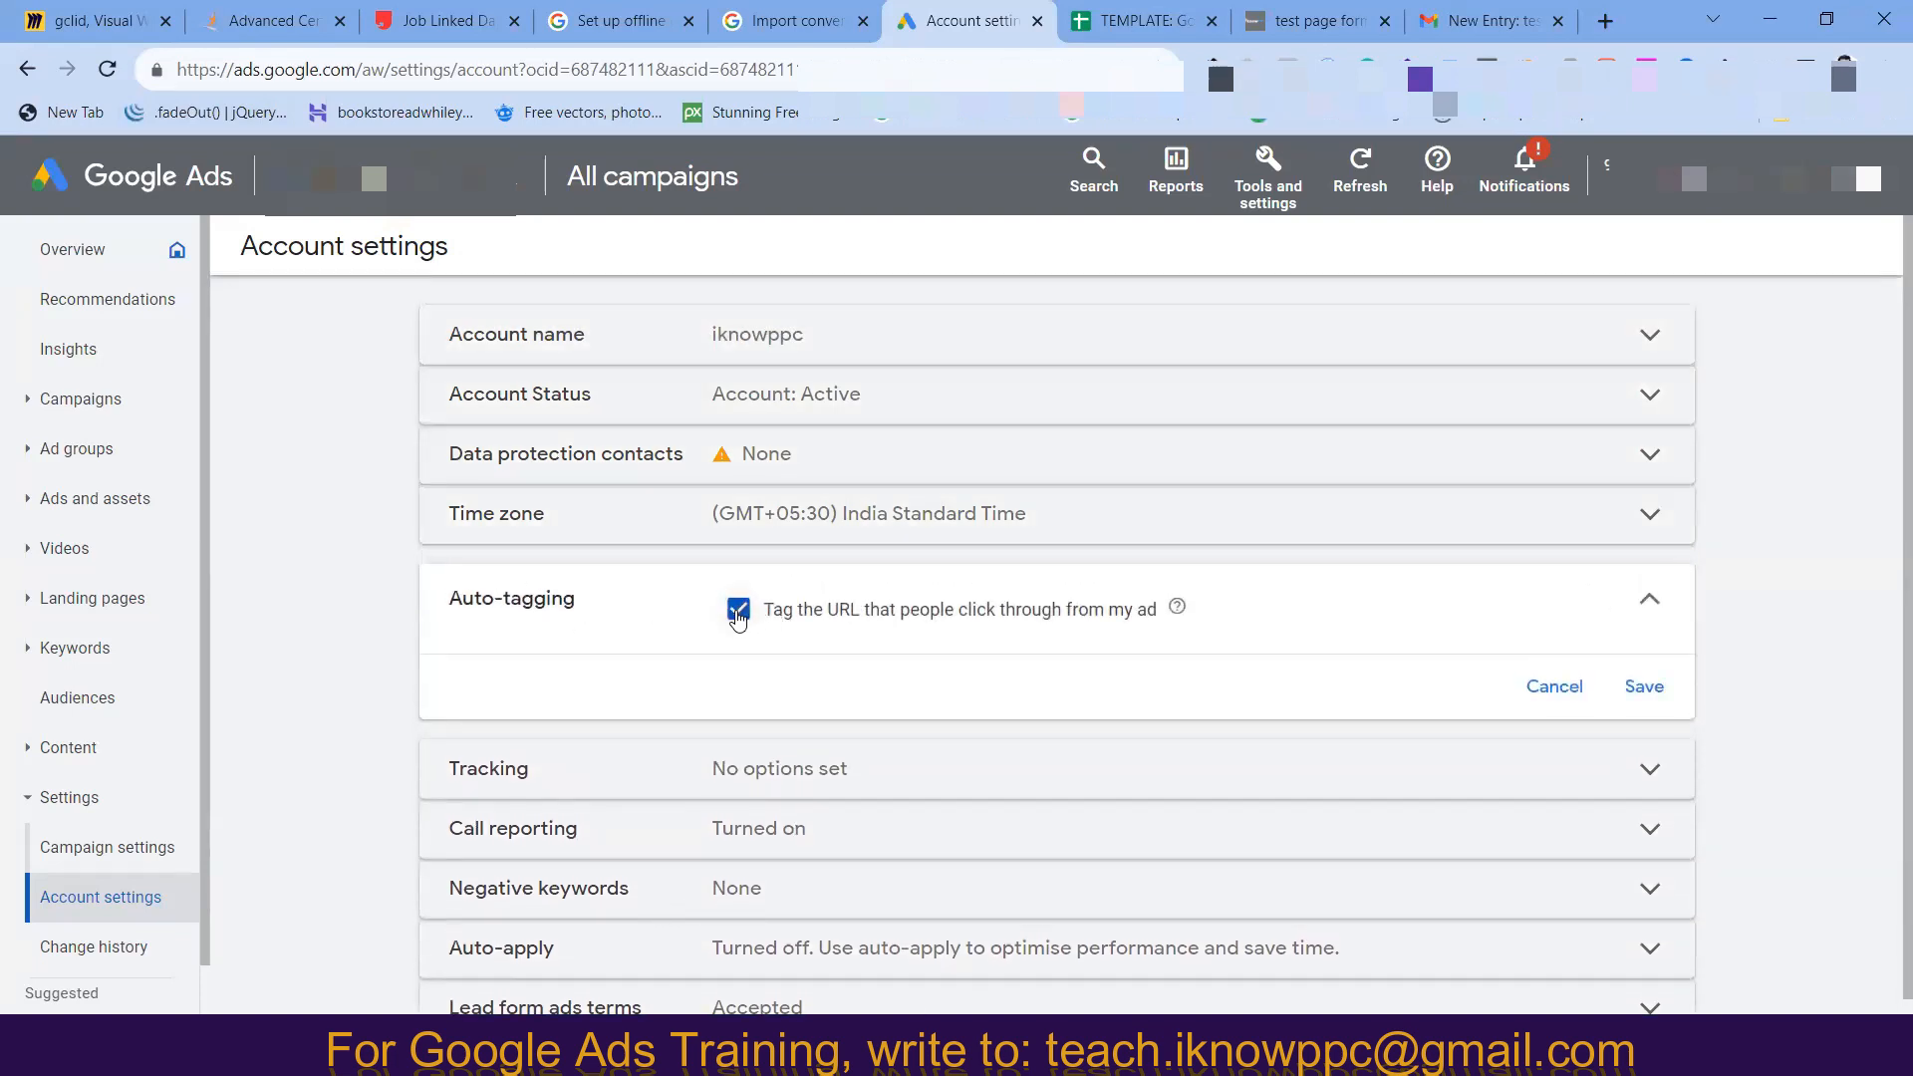
click(1646, 690)
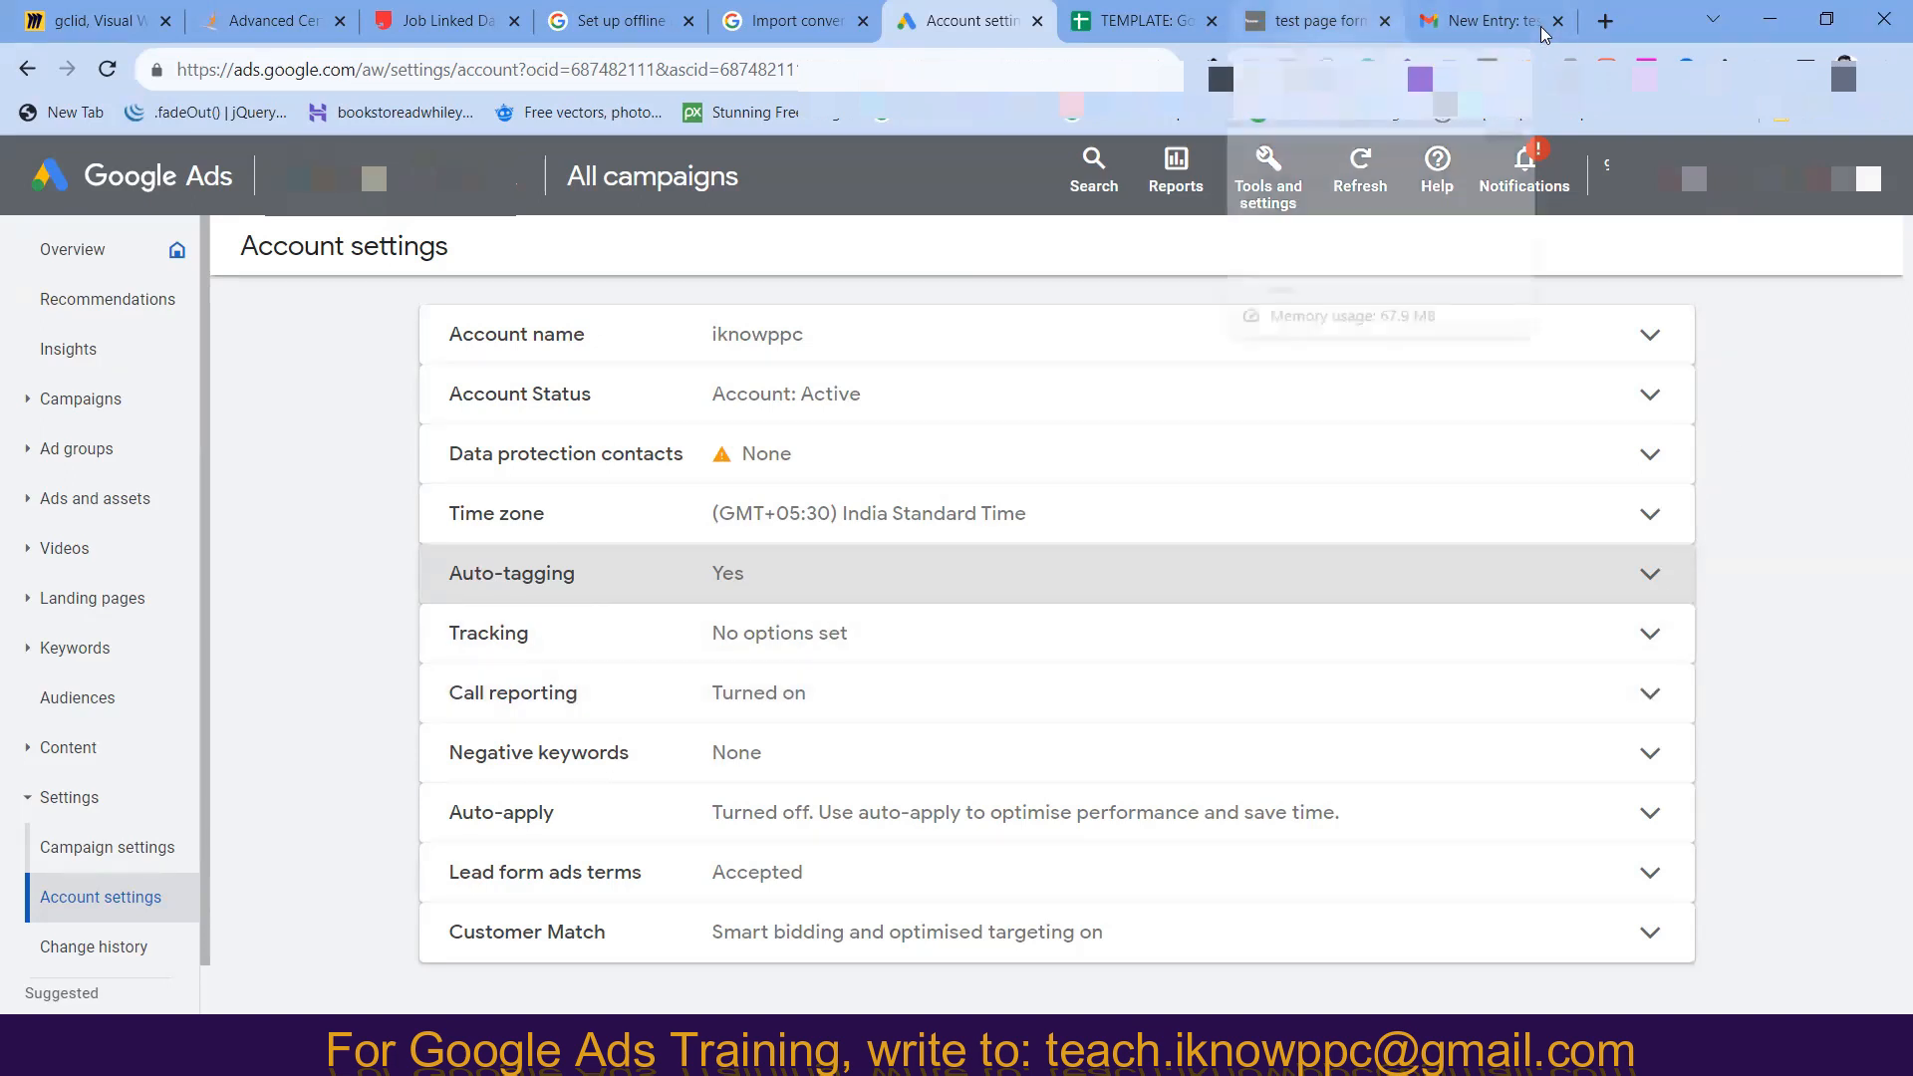
- Examine the test page form and highlight the gclid parameter name in its URL
click(1315, 21)
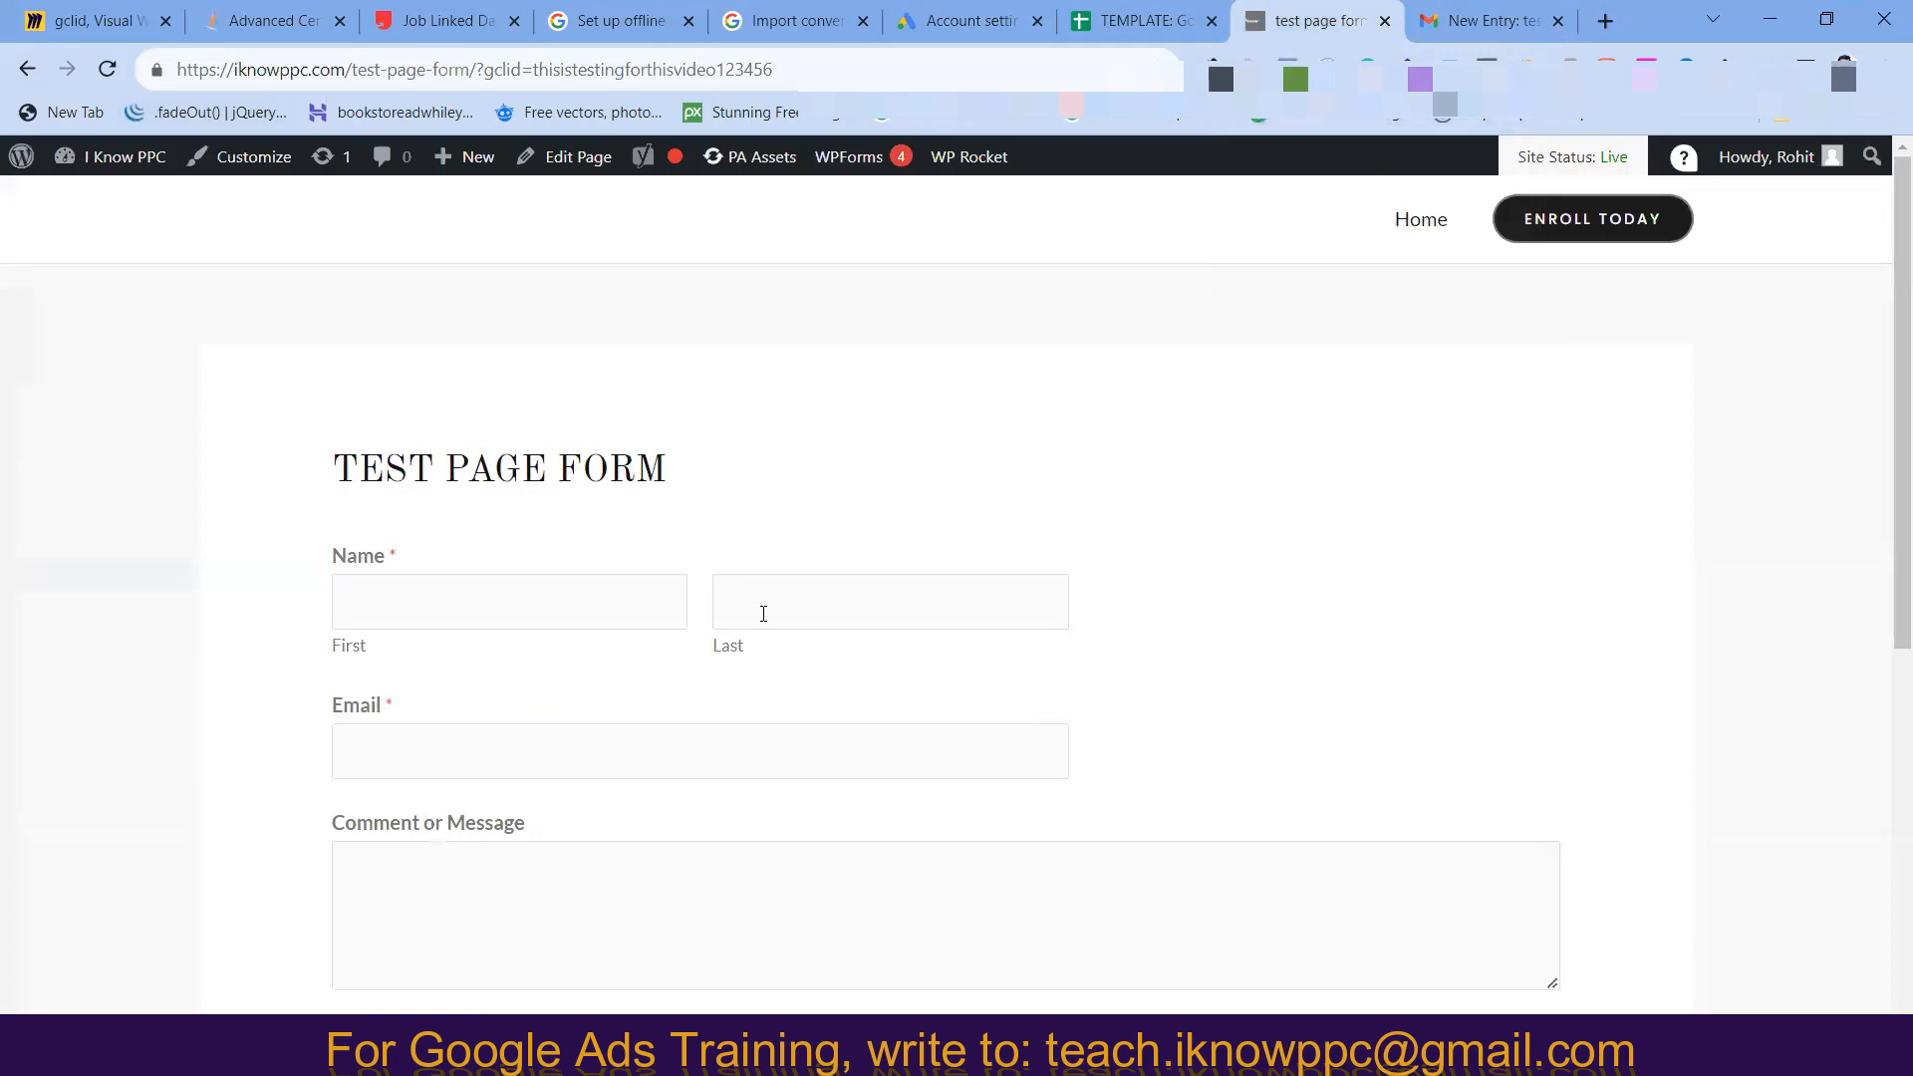
scroll(657, 617, down, 1)
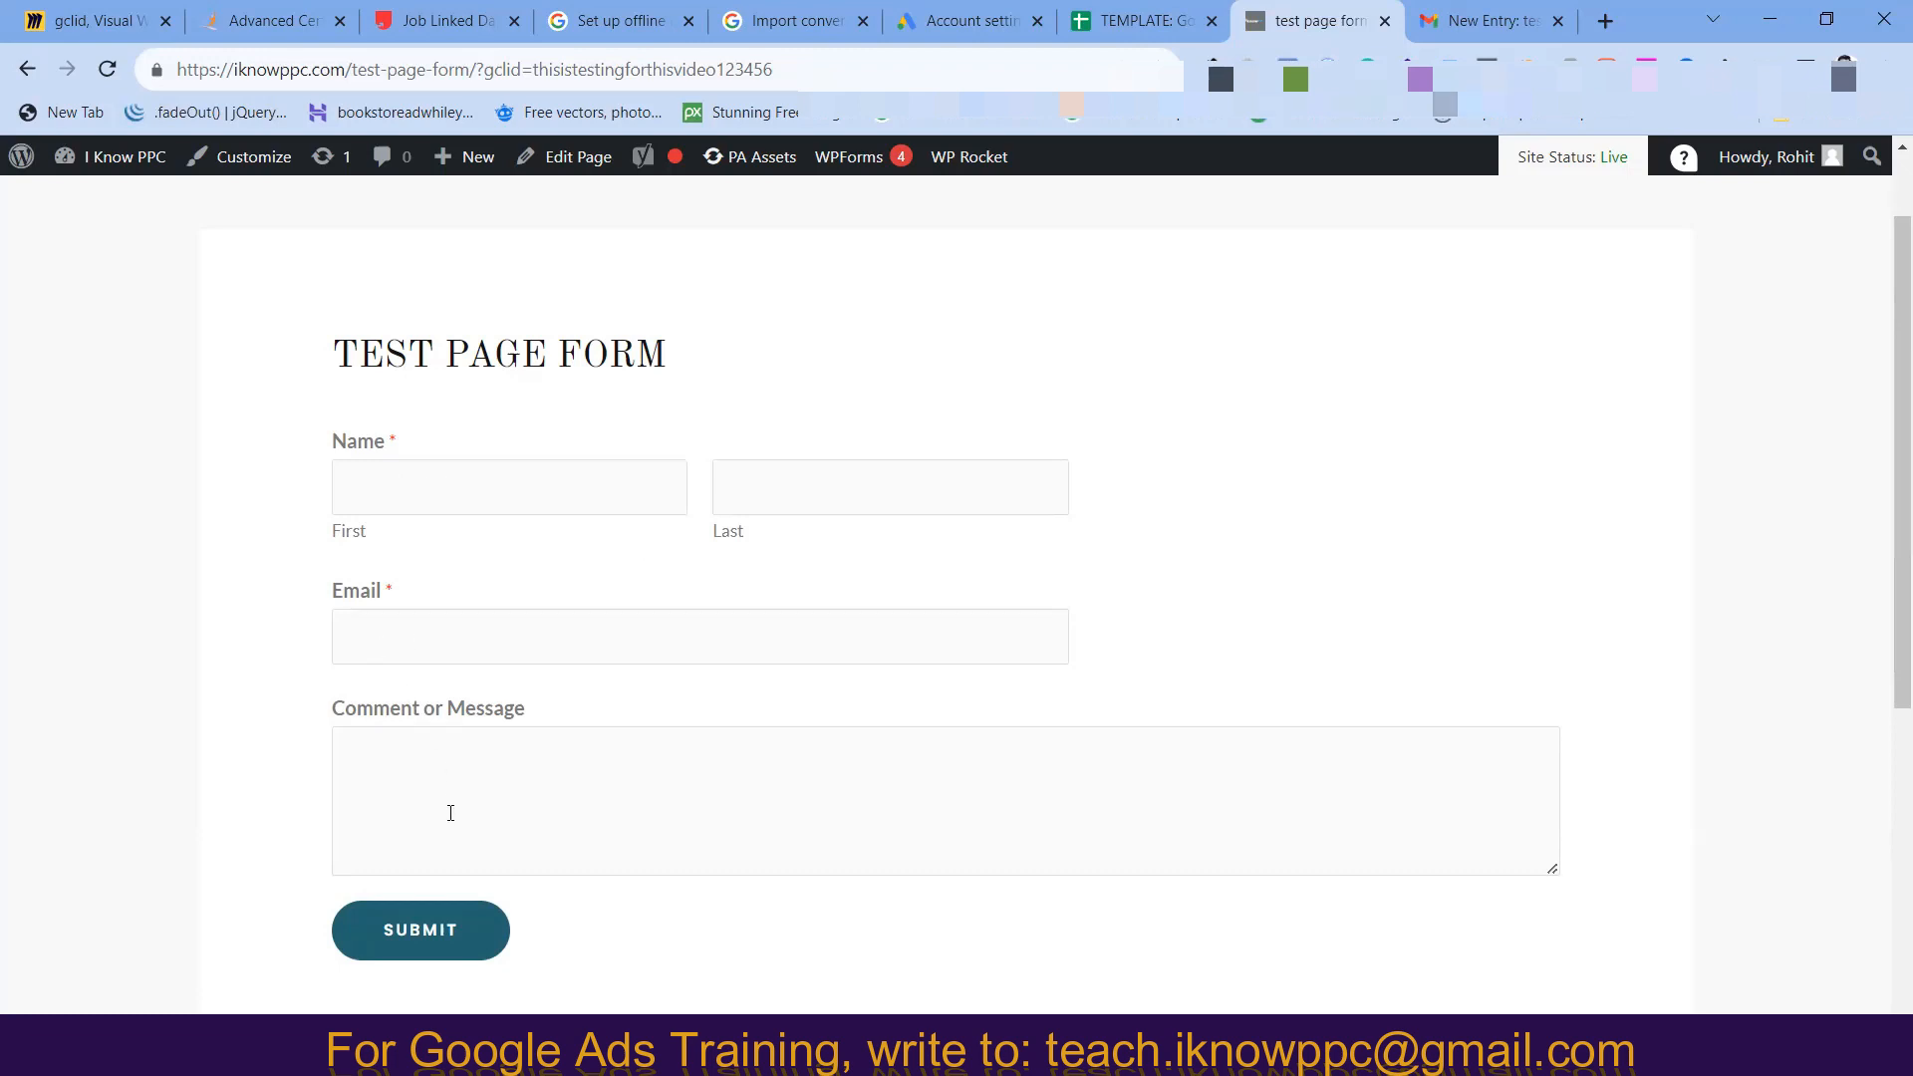
drag(329, 70, 774, 70)
click(511, 70)
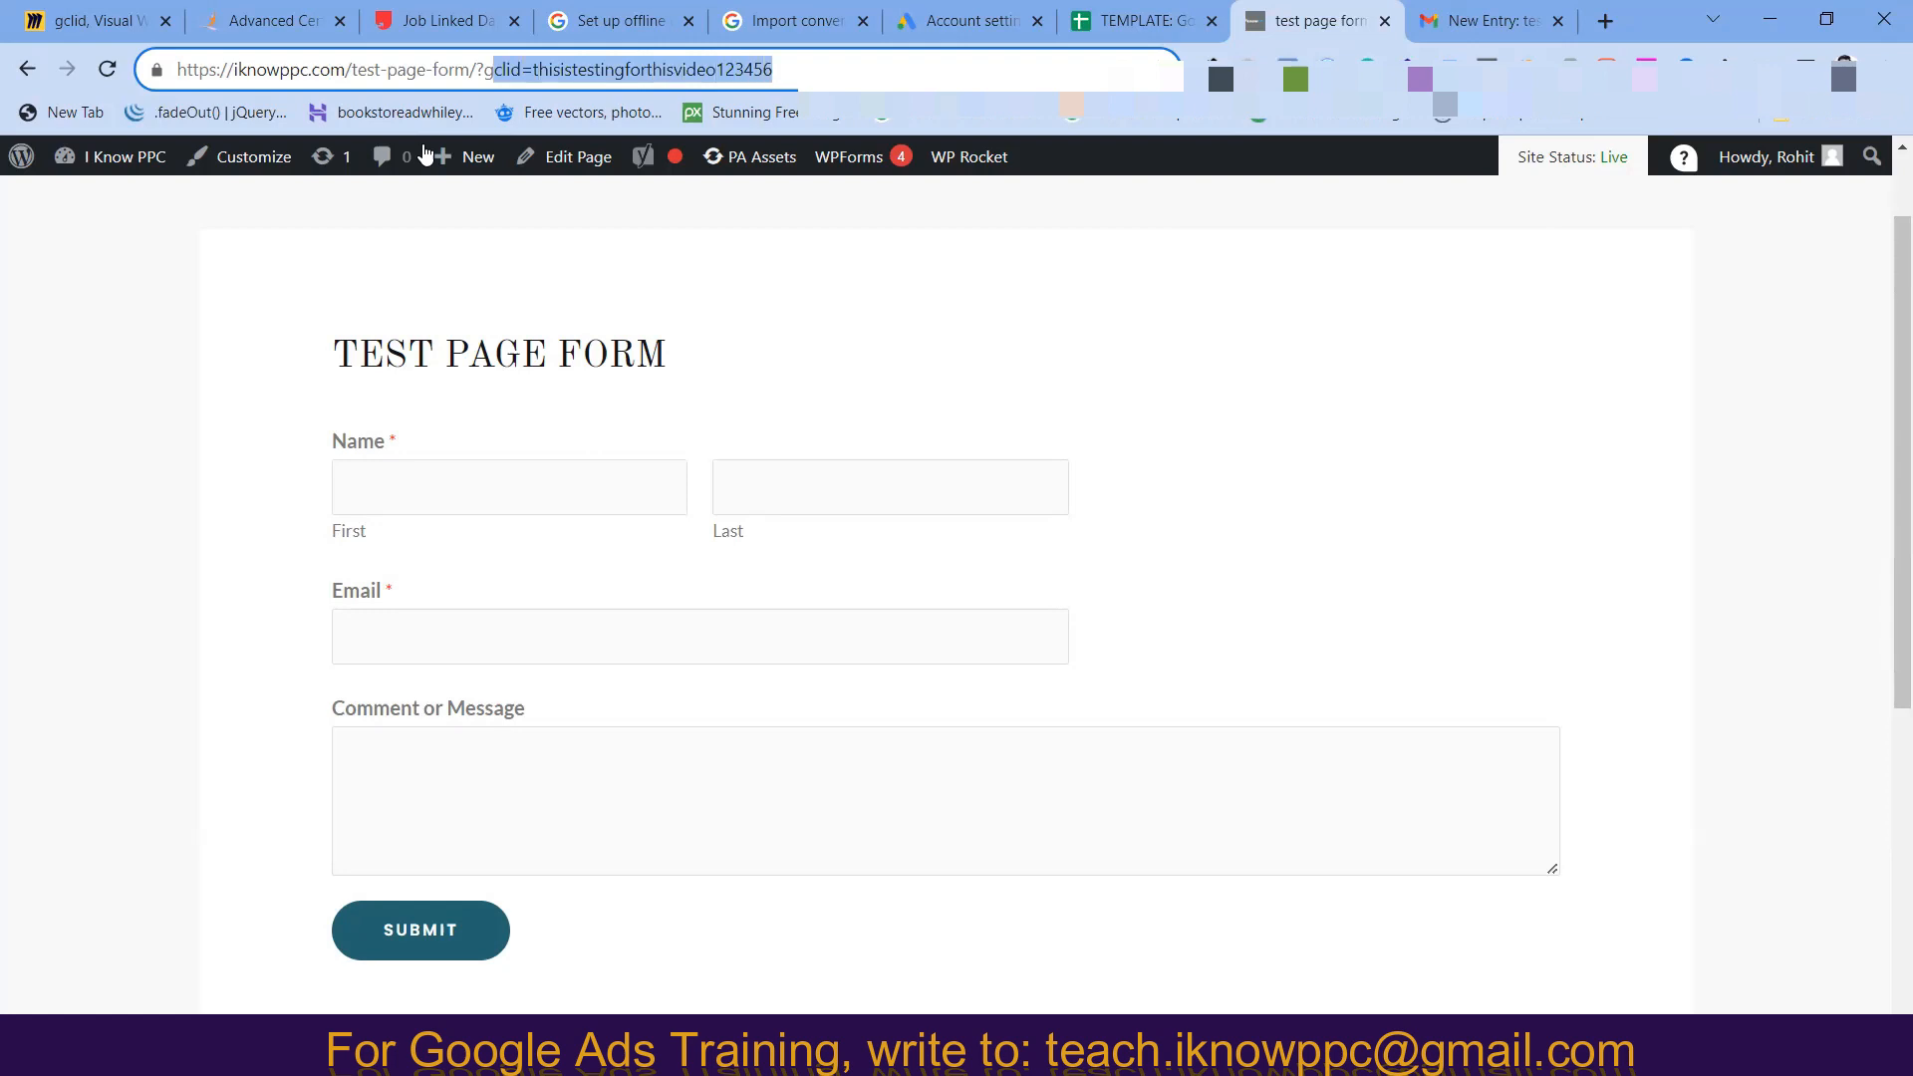
click(484, 70)
drag(484, 69, 521, 70)
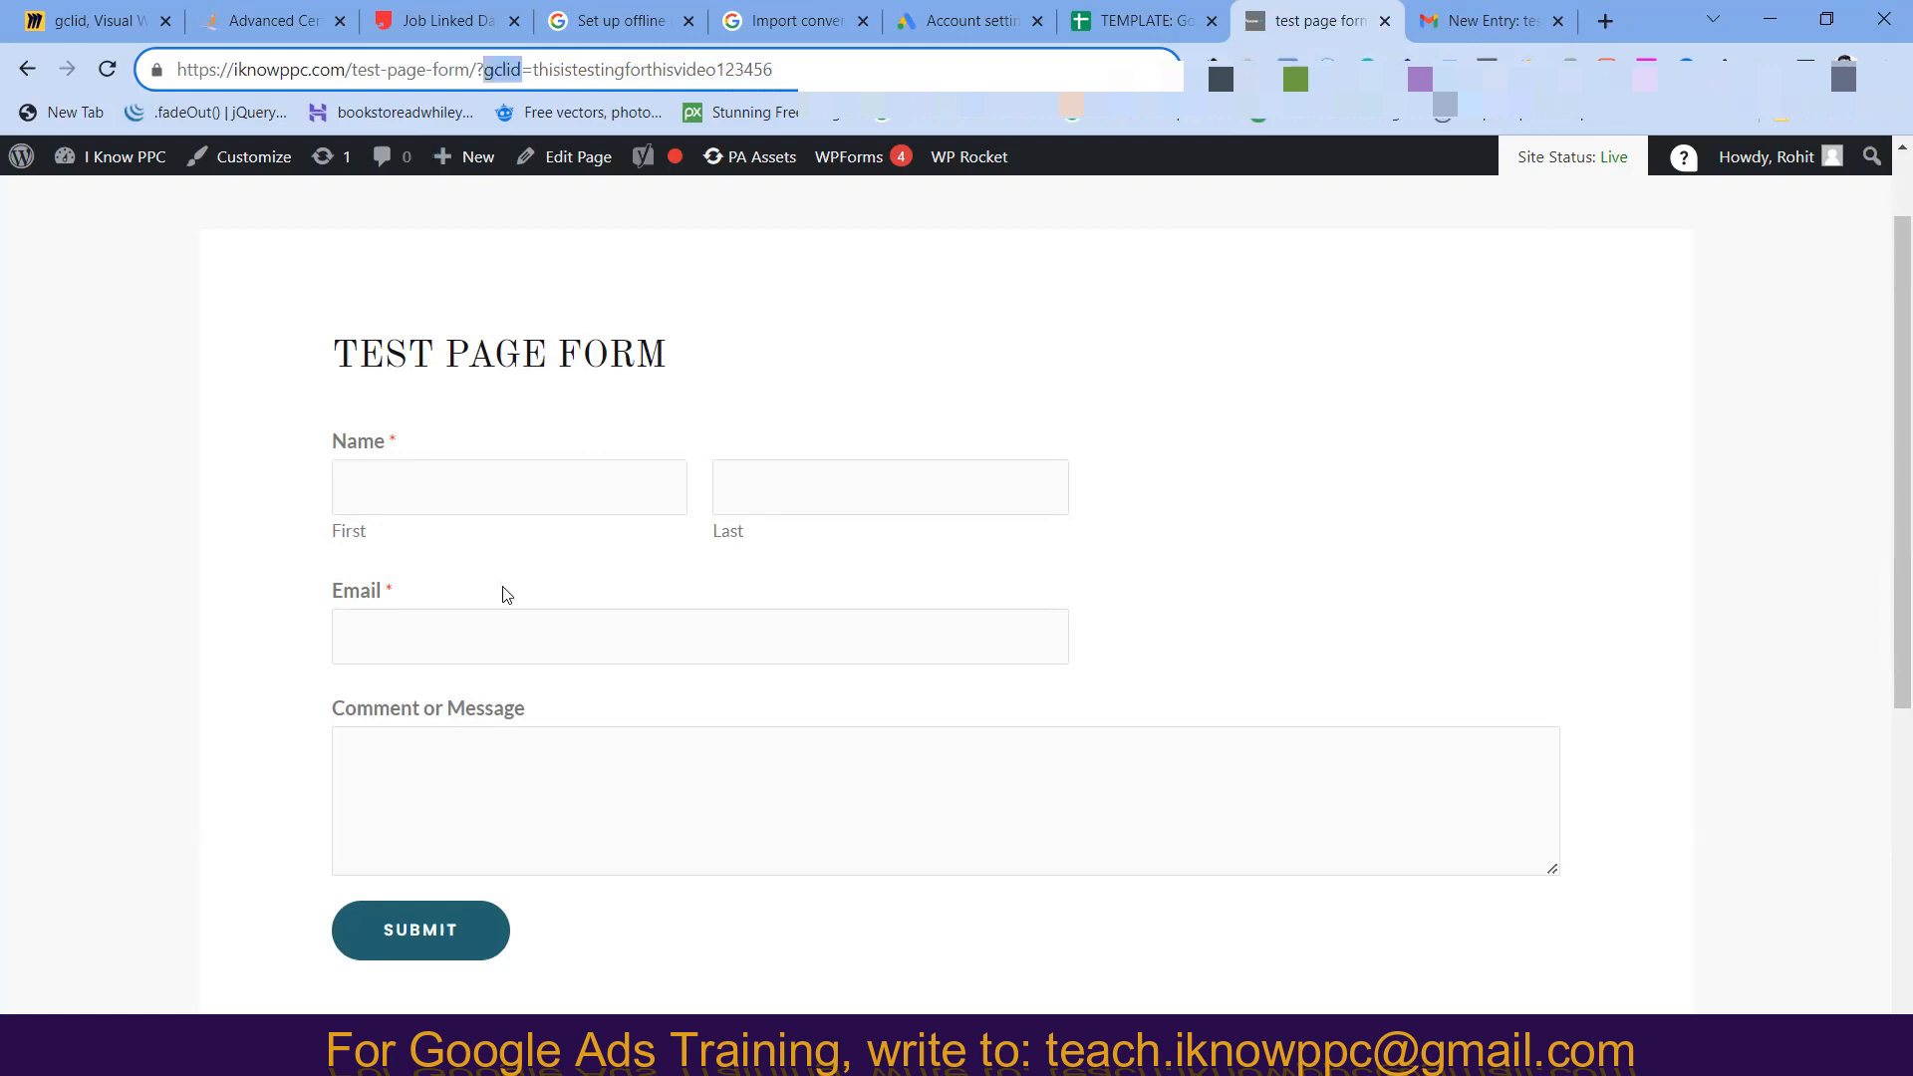
- Highlight the whole gclid parameter together with its value in the test form's URL
scroll(500, 593, down, 1)
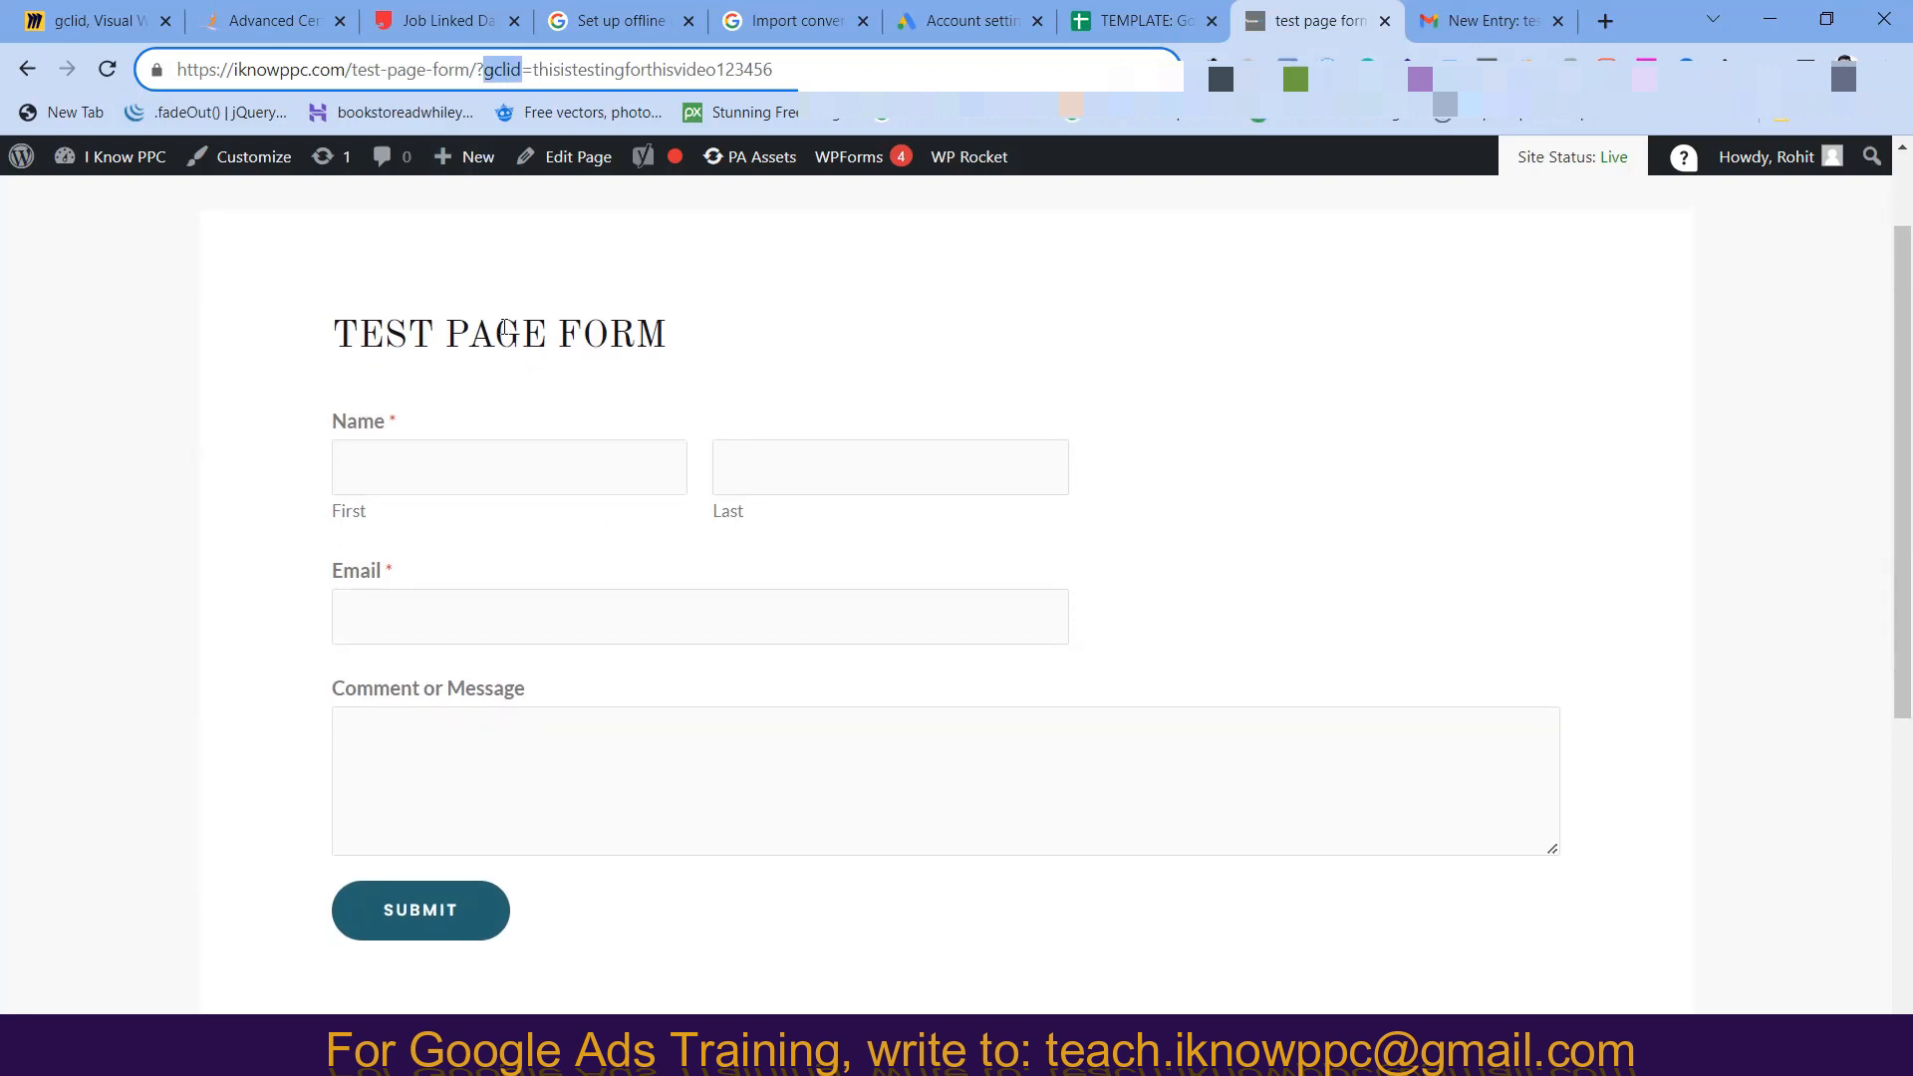
key(Right)
key(Right)
key(Left)
key(Left)
key(Left)
key(Left)
key(Left)
key(Left)
key(shift+Right)
key(shift+Right)
key(shift+Right)
key(shift+Right)
key(shift+Right)
key(shift+Right)
key(shift+Right)
key(shift+Right)
key(shift+Right)
key(shift+Right)
key(shift+Right)
key(shift+Right)
key(shift+Right)
key(shift+Right)
key(shift+Right)
key(shift+Right)
key(shift+Right)
key(shift+Right)
key(shift+Right)
key(shift+Right)
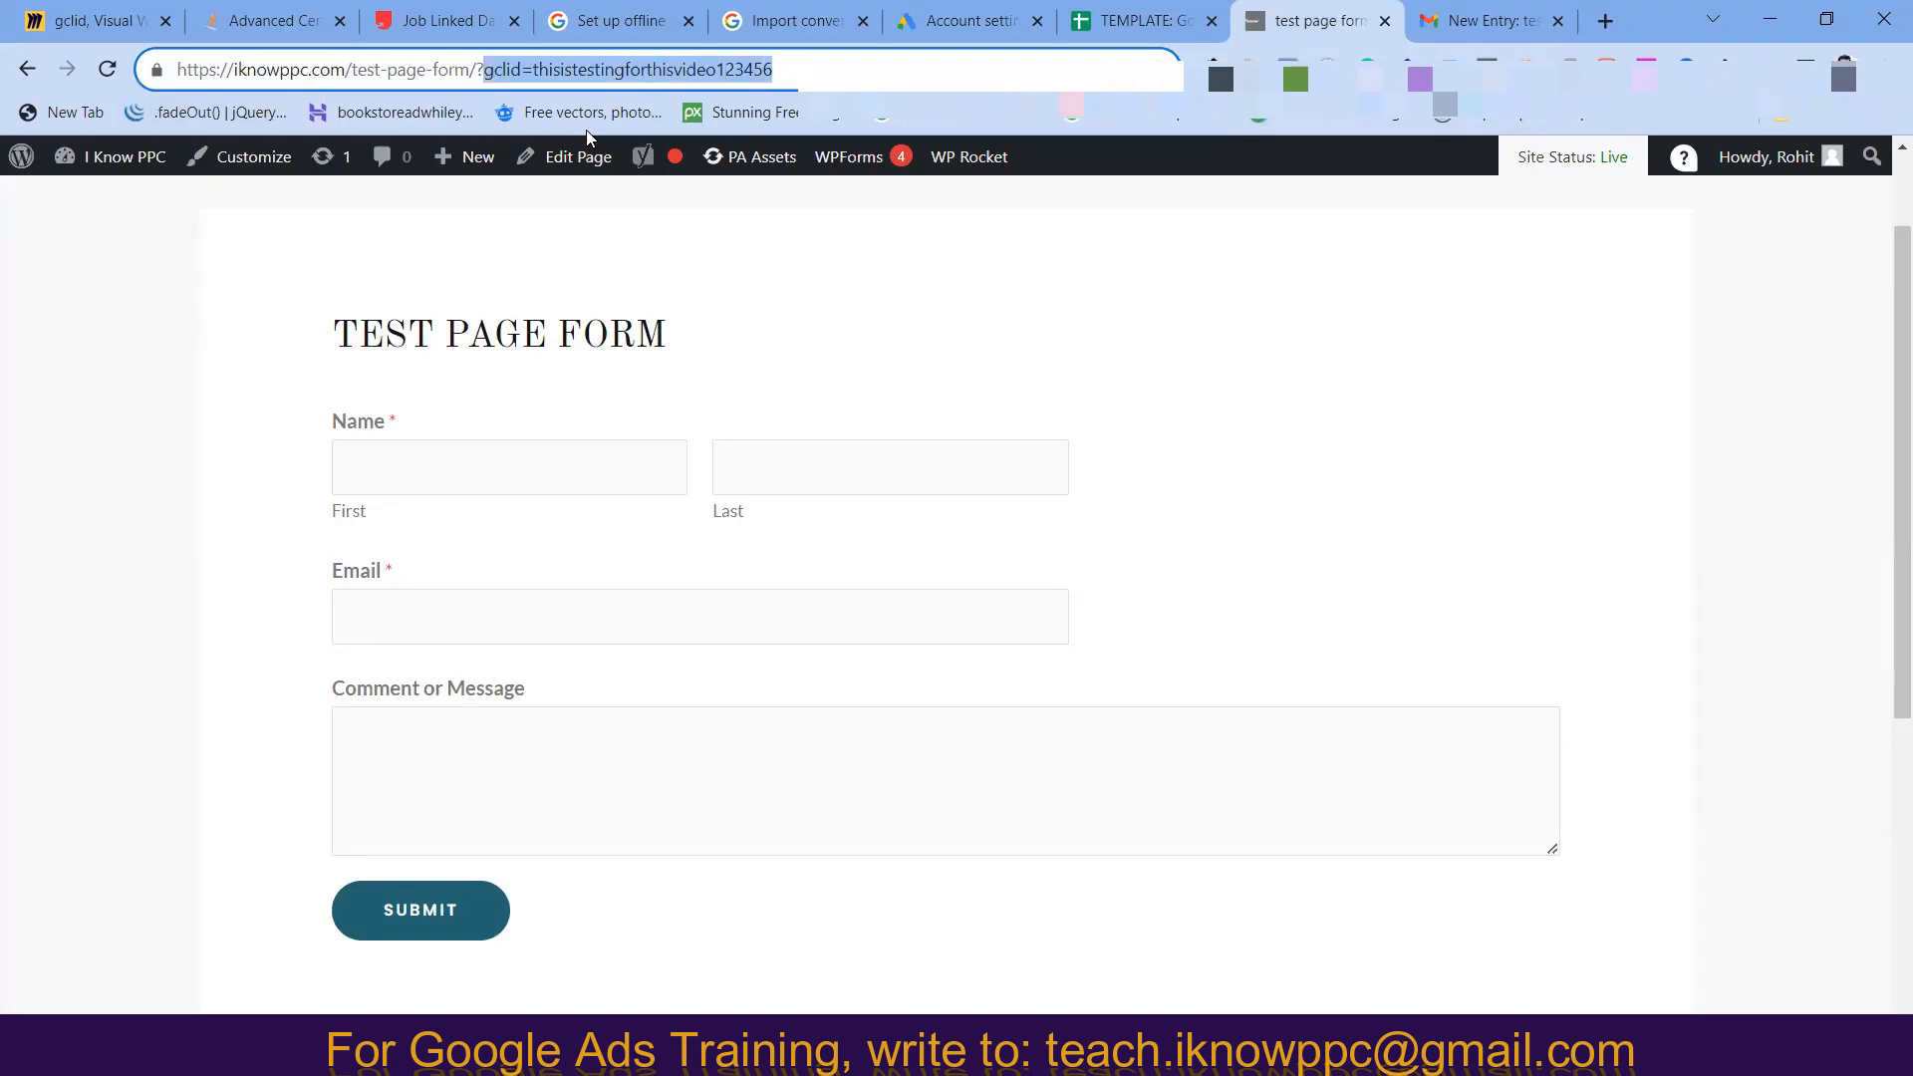
- Examine the test form's notification email in Gmail and highlight the captured gclid value
click(1516, 17)
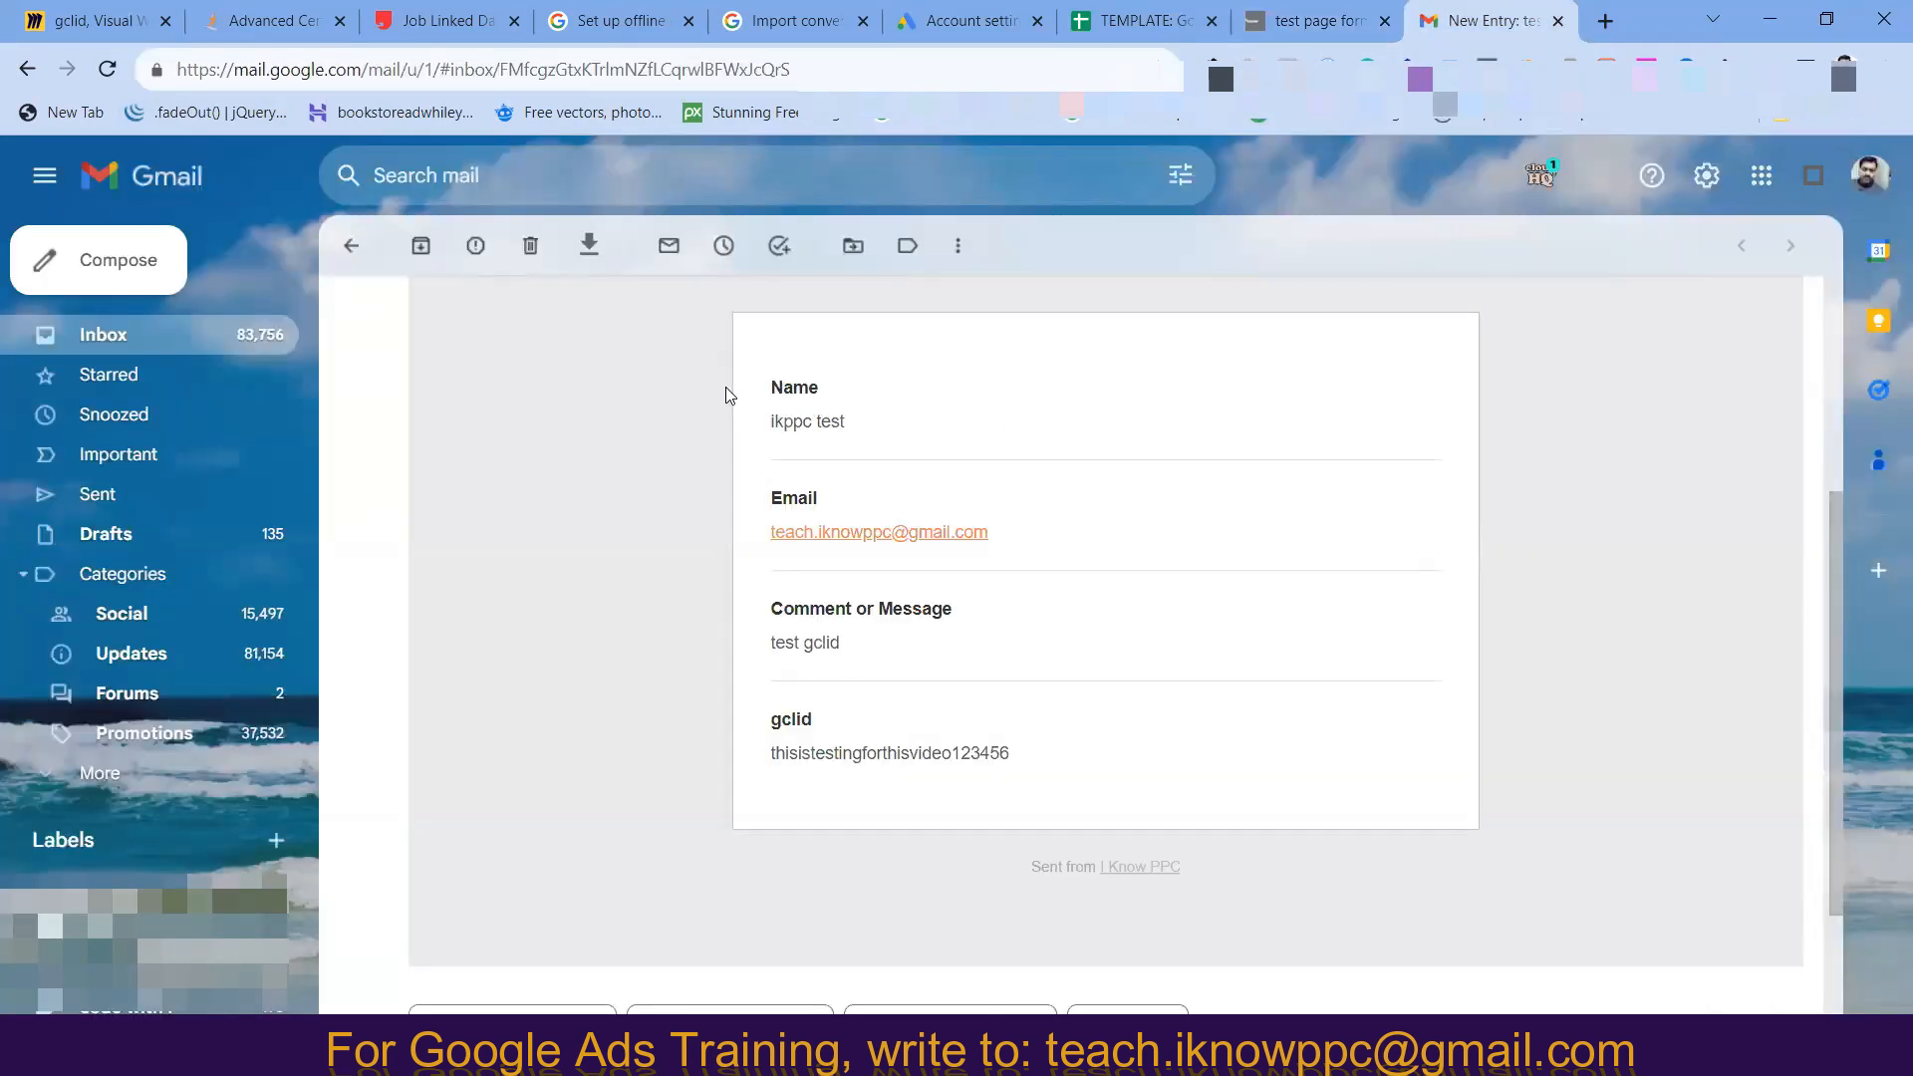
drag(770, 409, 1024, 772)
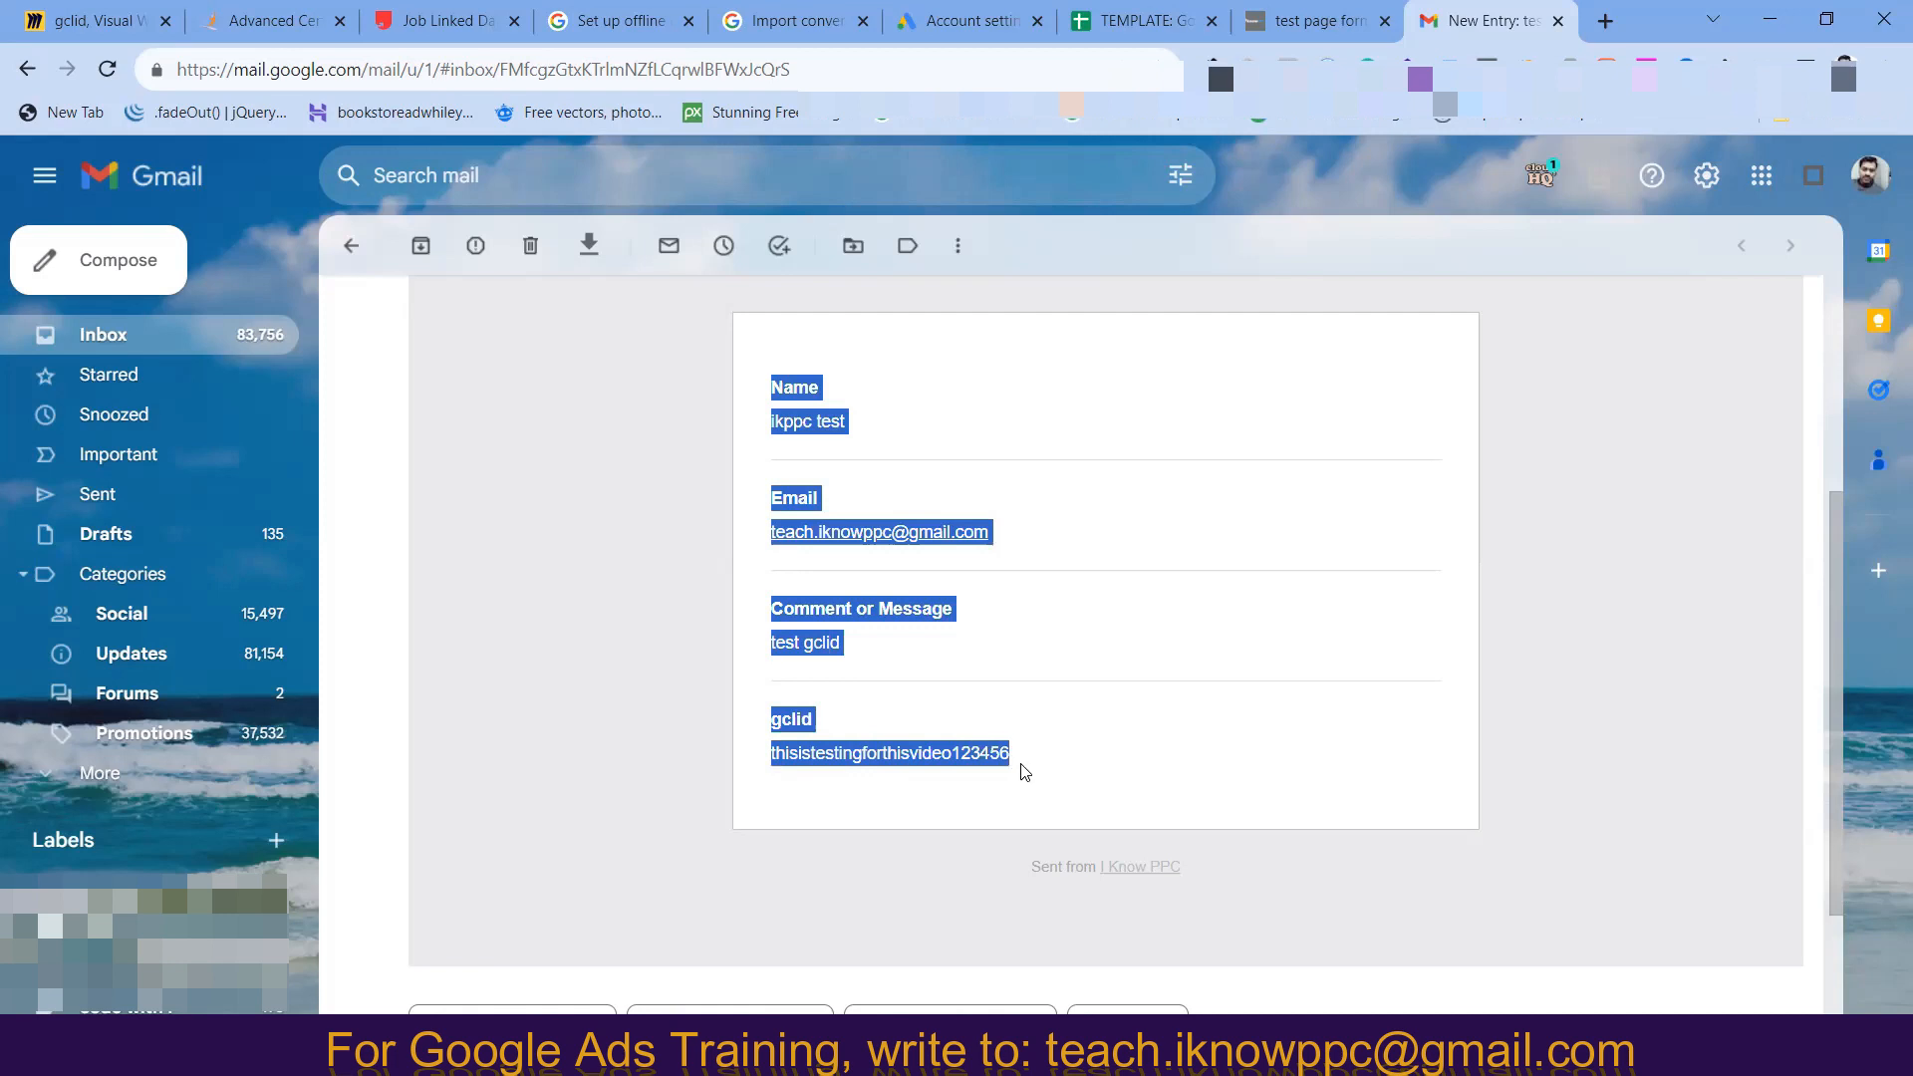
click(1024, 772)
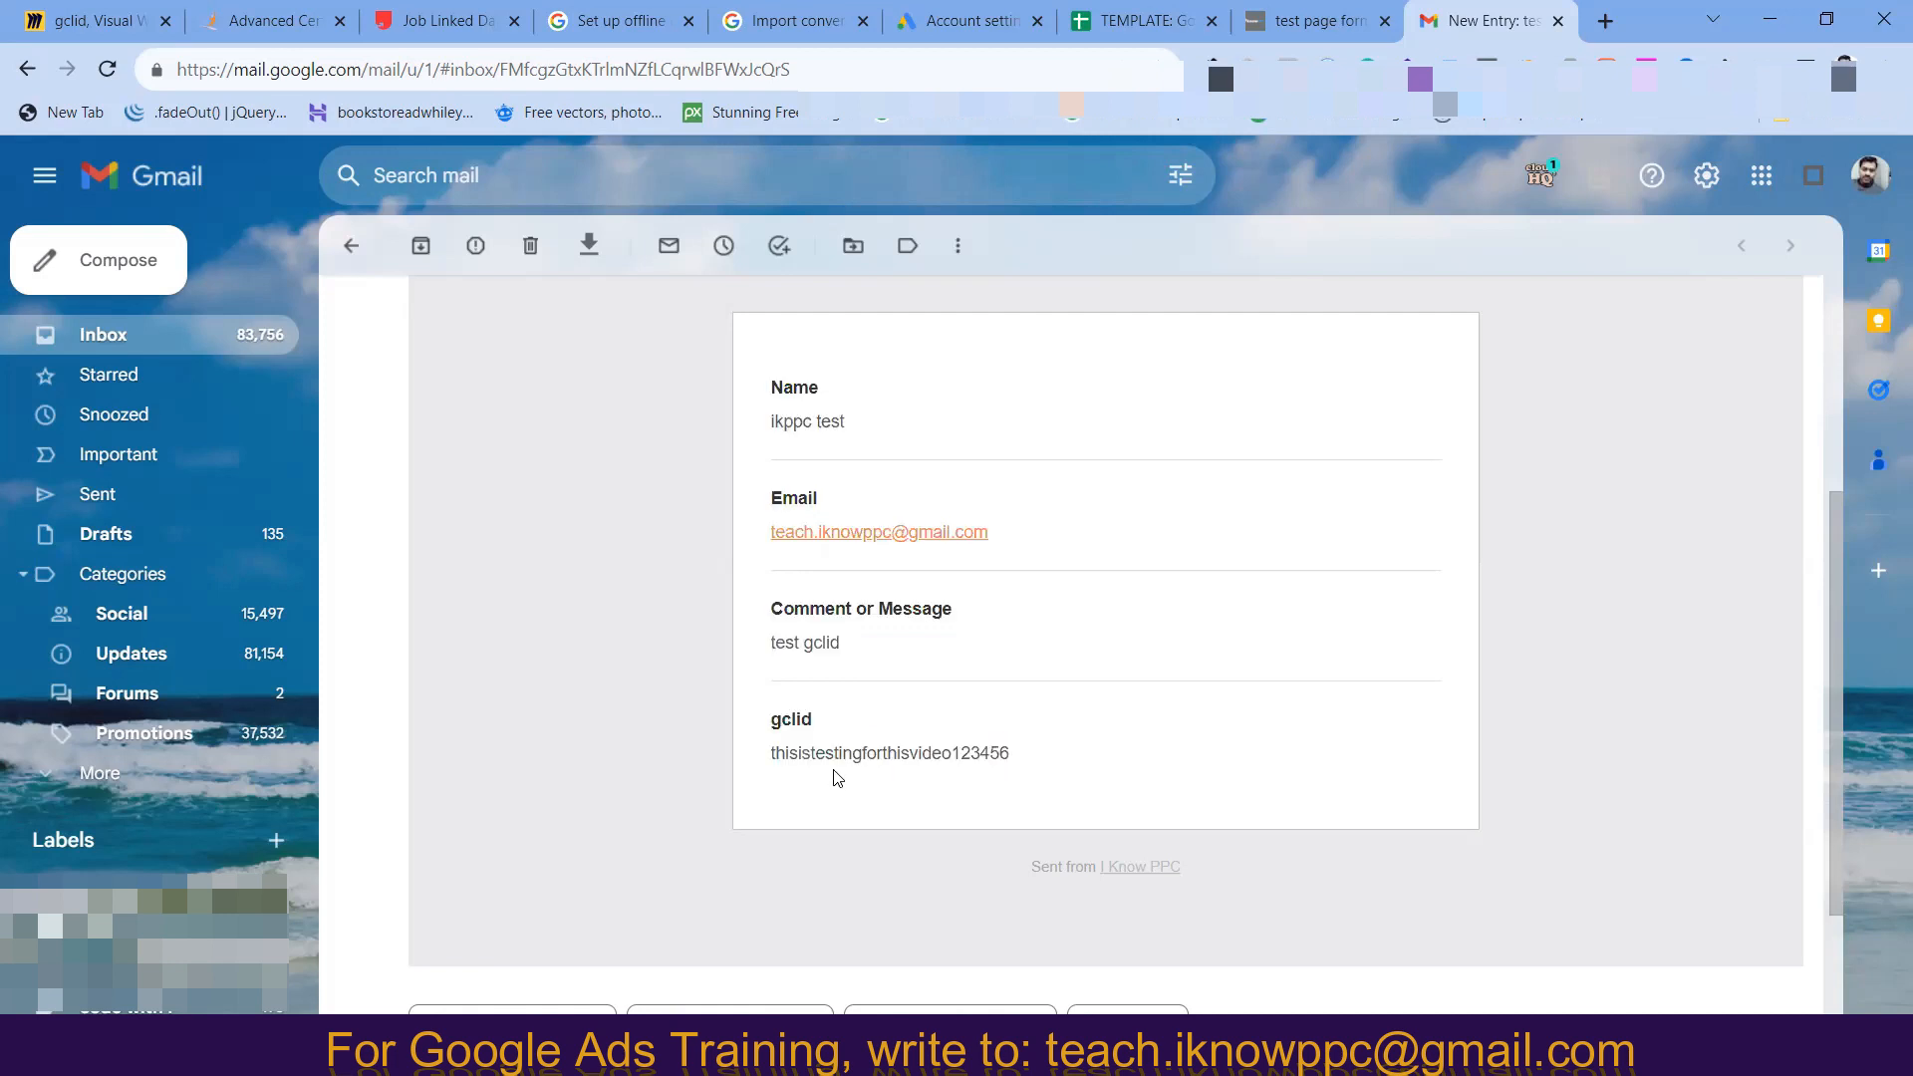
drag(756, 751, 1013, 754)
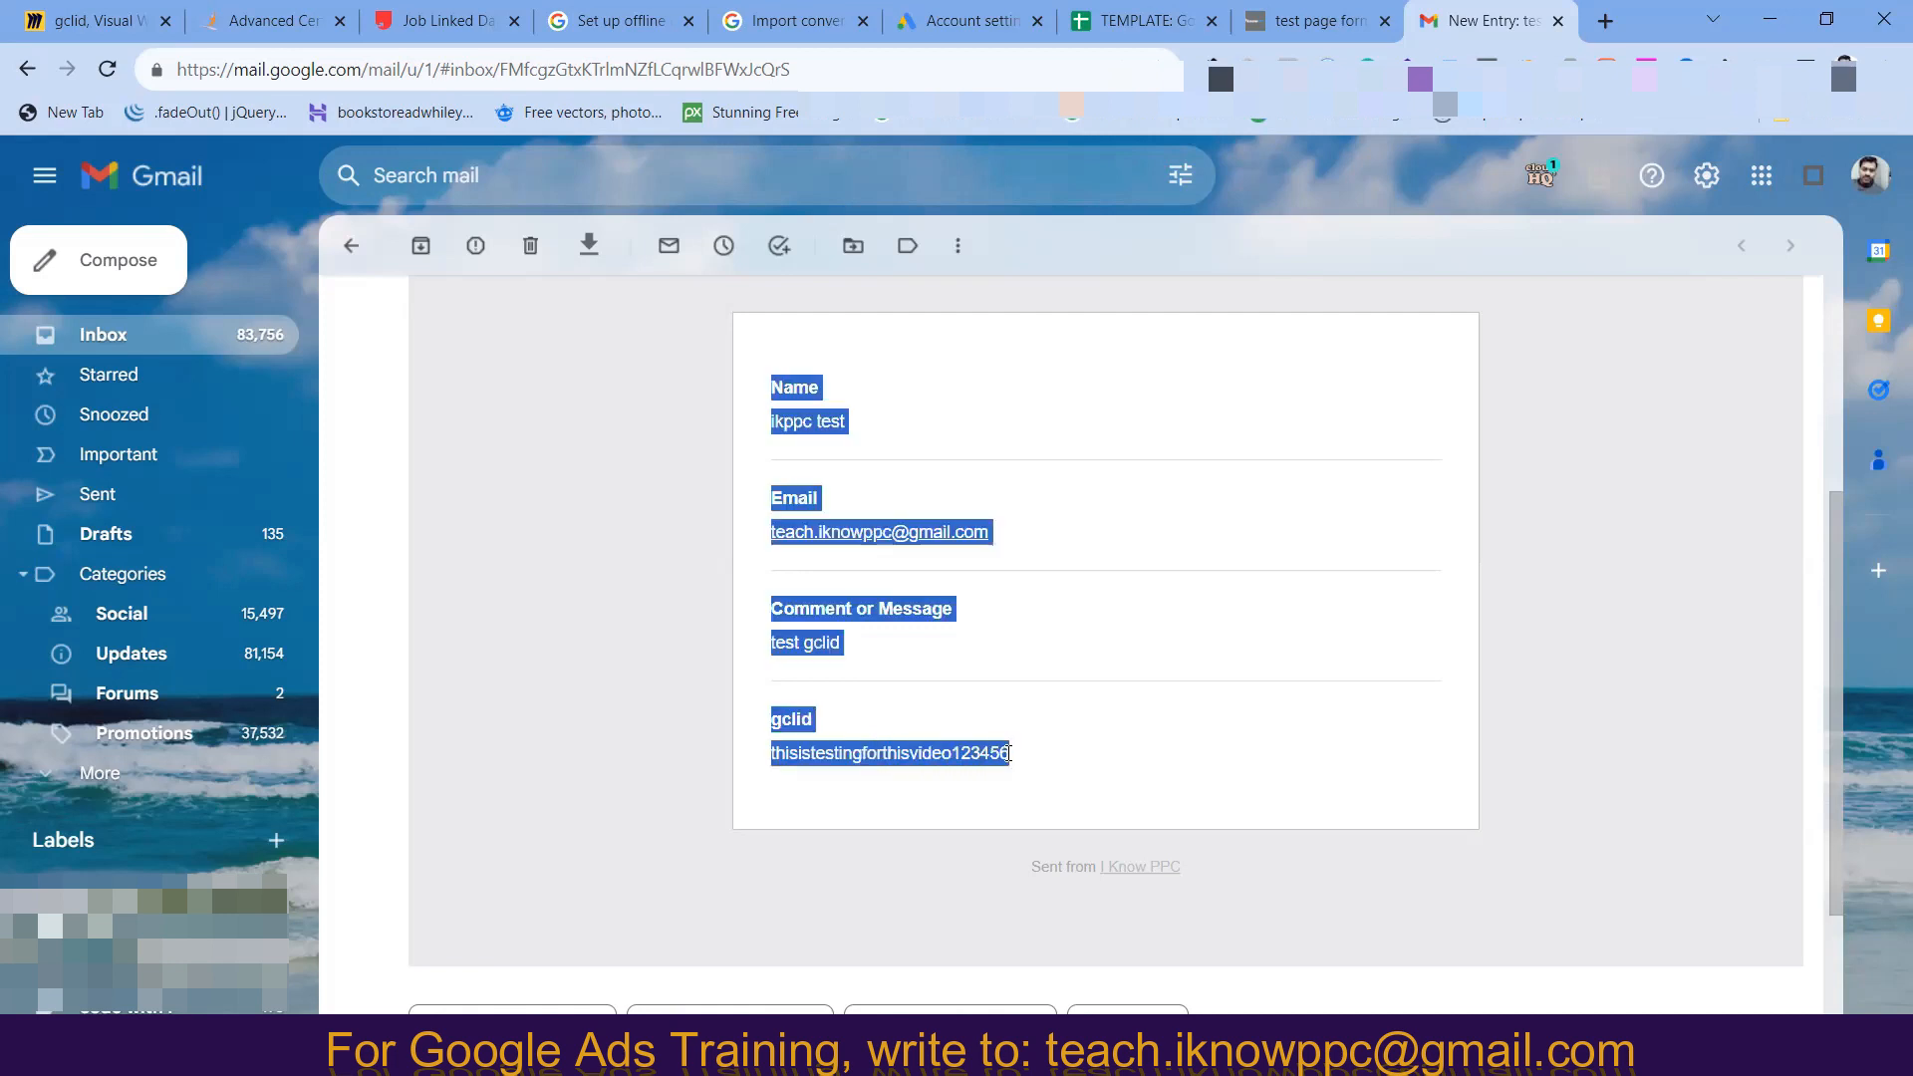
click(1012, 754)
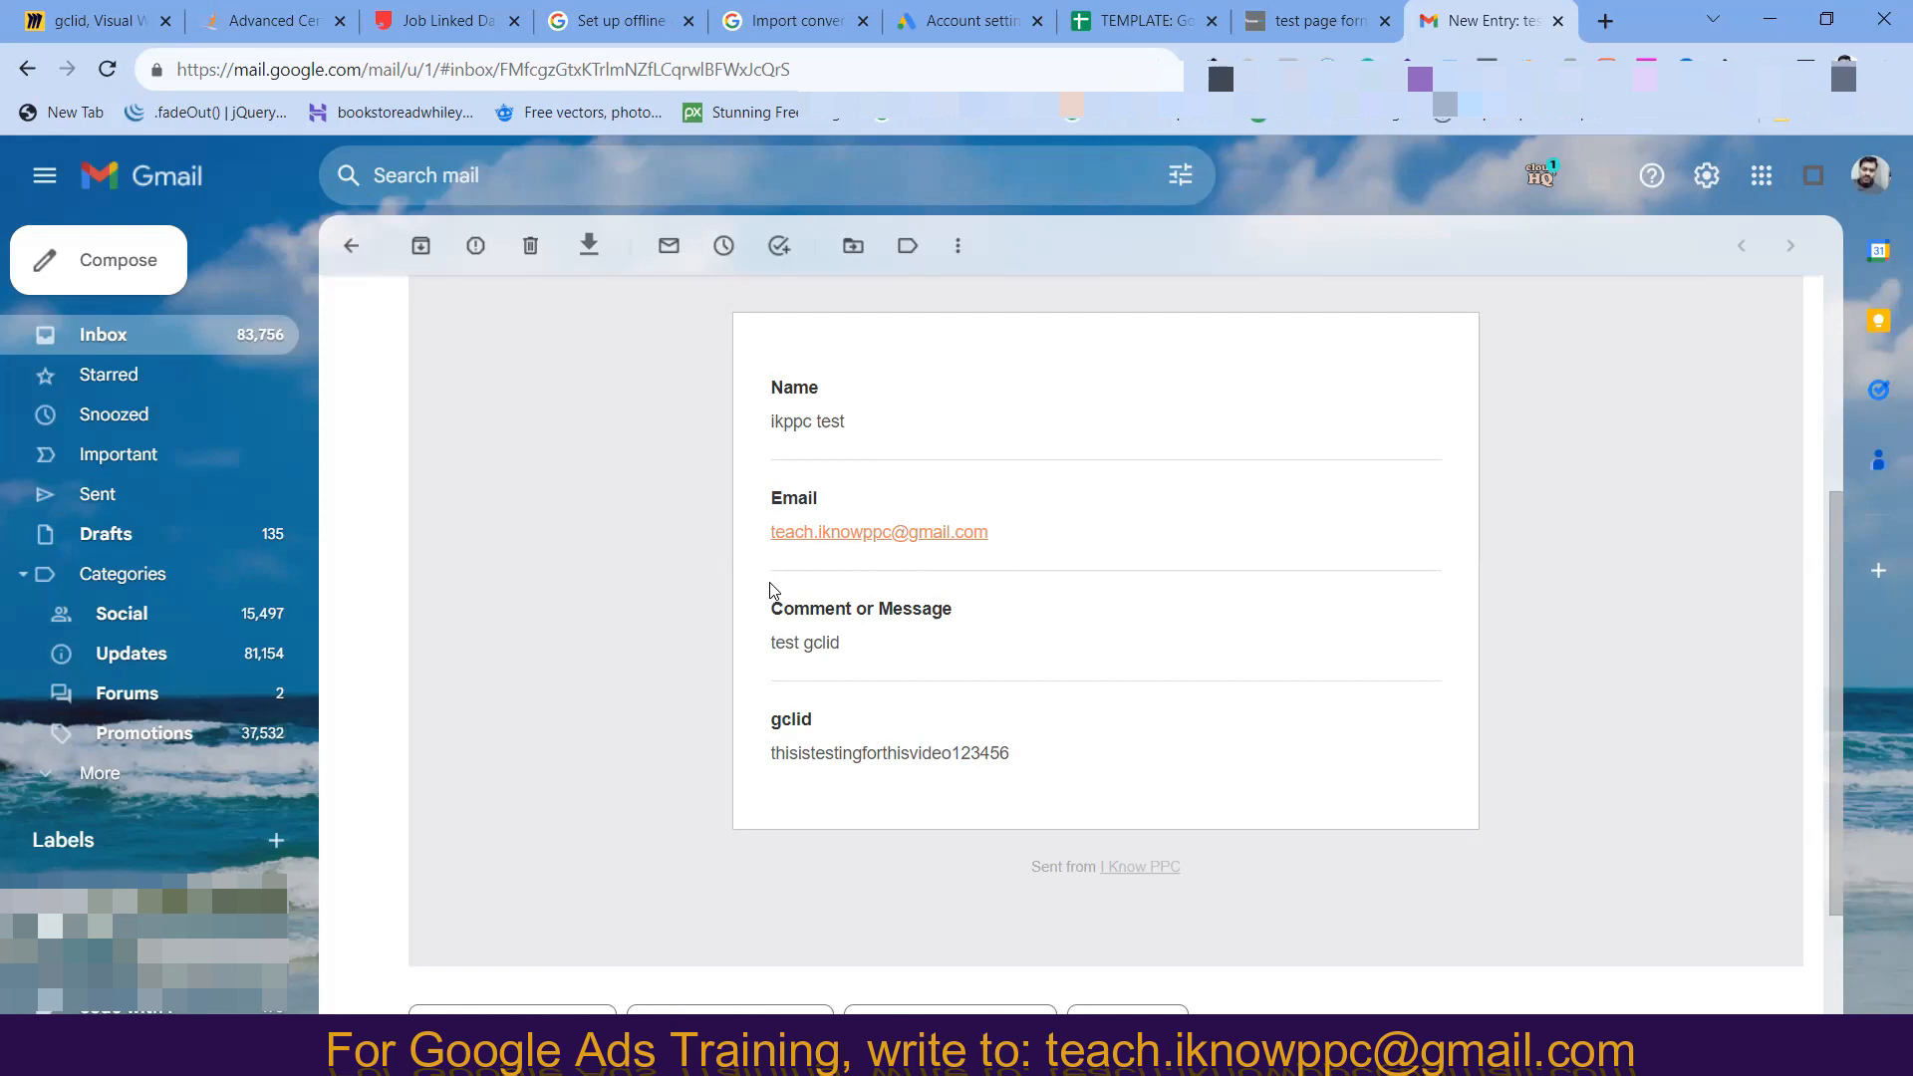
drag(772, 760, 1026, 760)
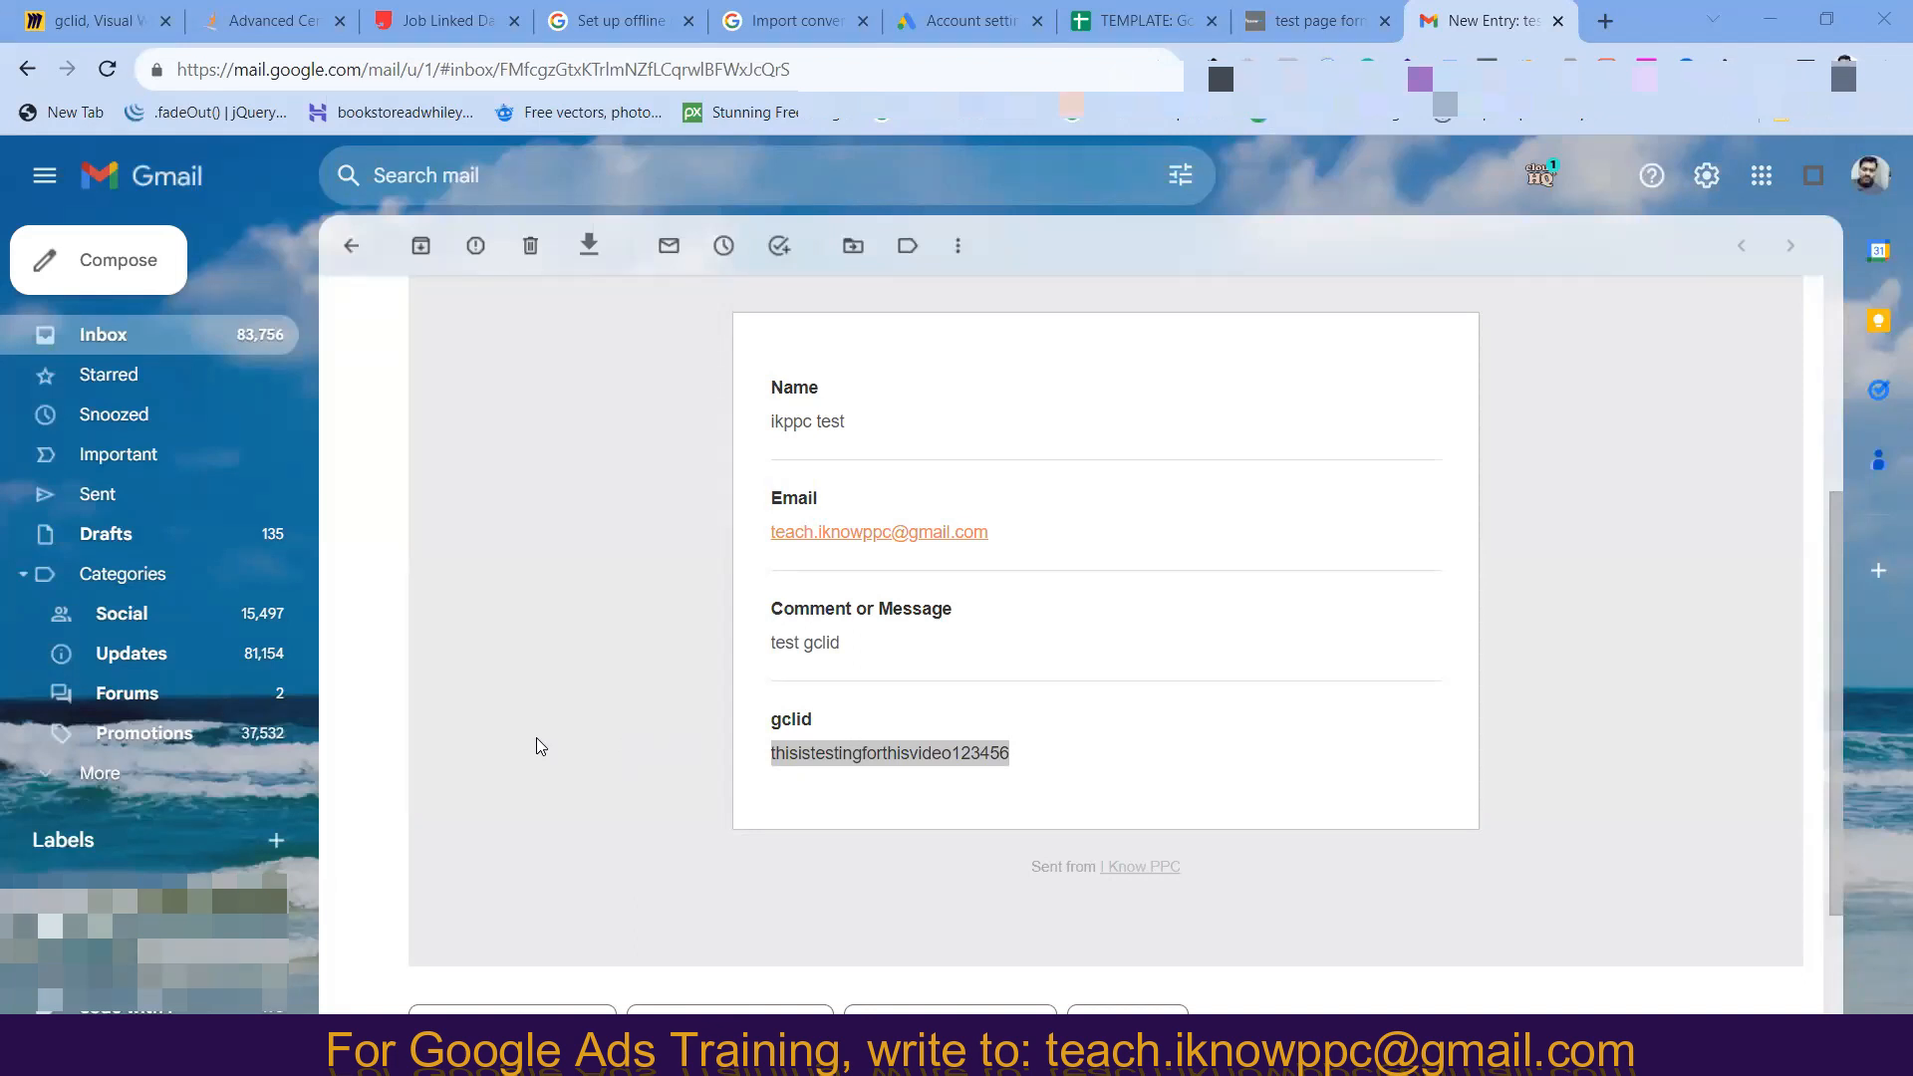
- Show the gclid Miro board full screen and handwrite "Data - Leads Convert → Google Ads →" in the empty area below the existing notes
click(69, 22)
scroll(728, 727, down, 7)
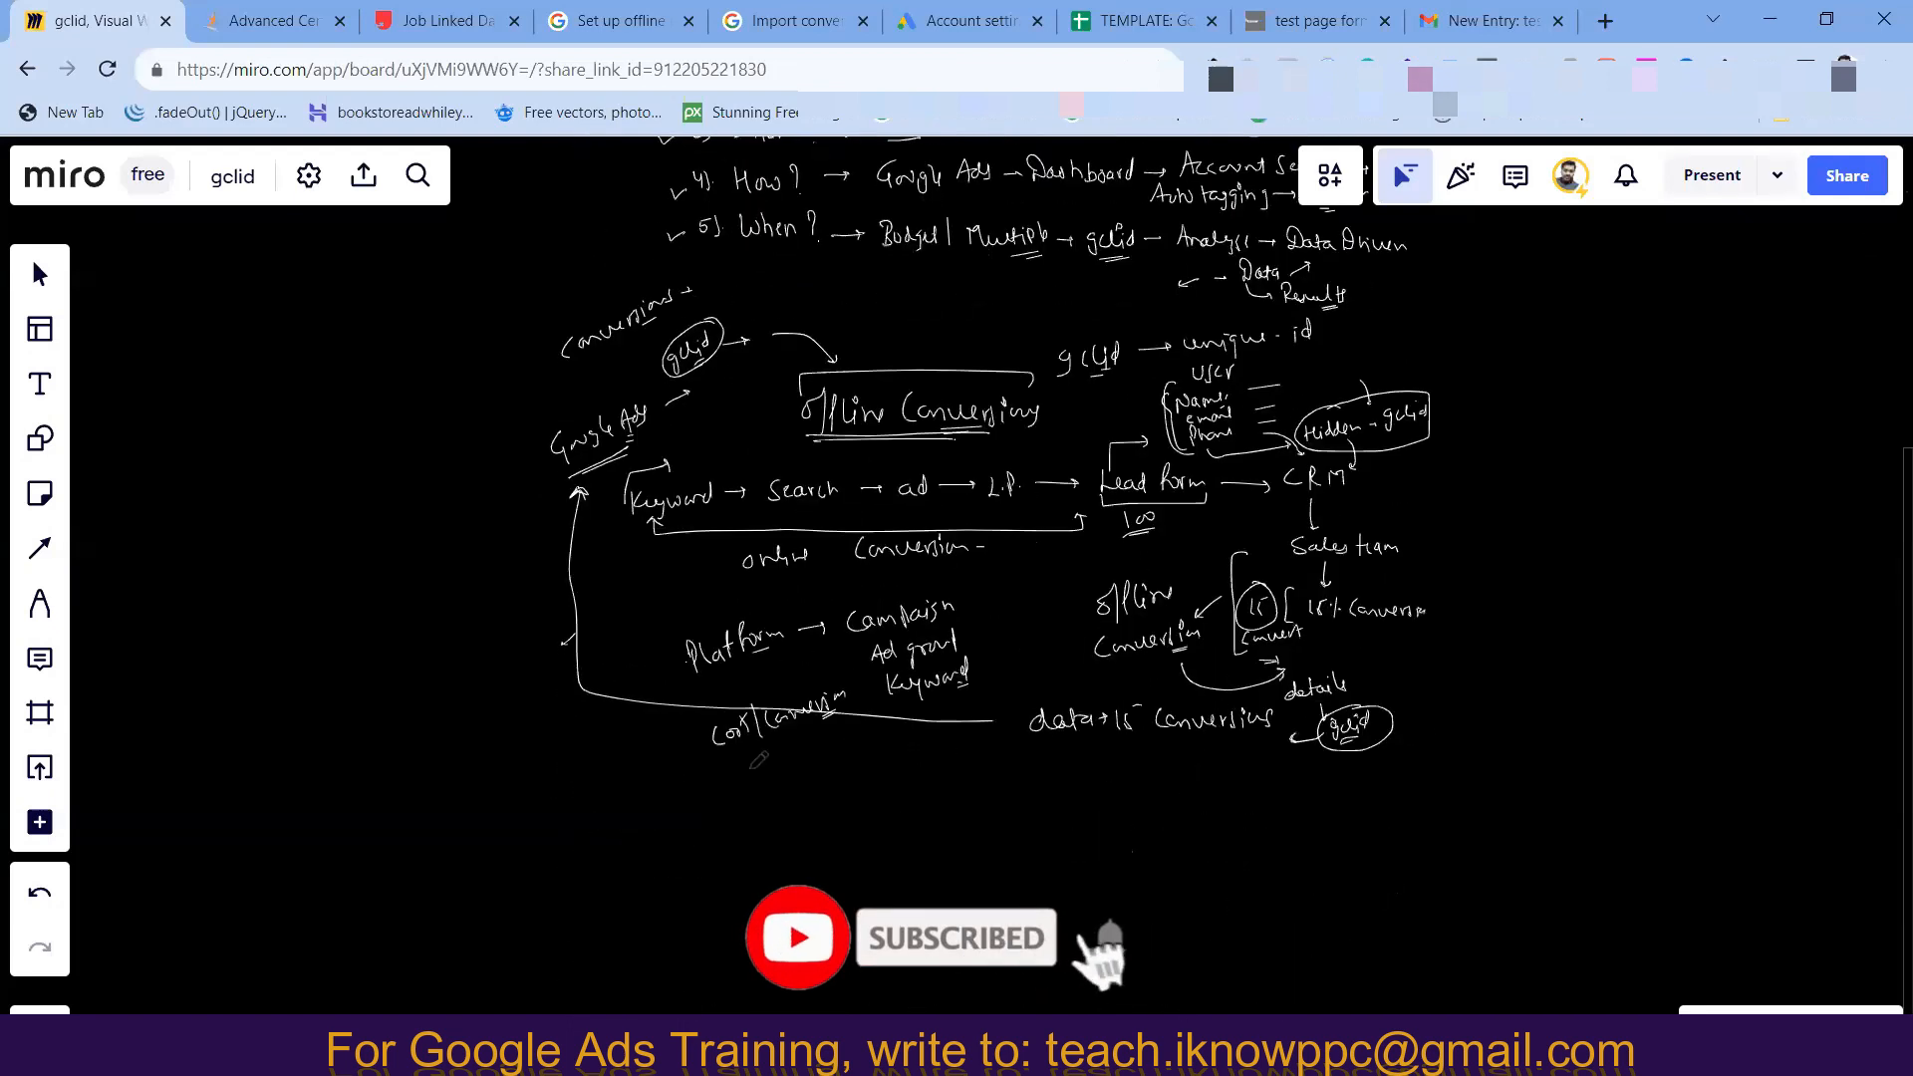
drag(751, 768, 733, 780)
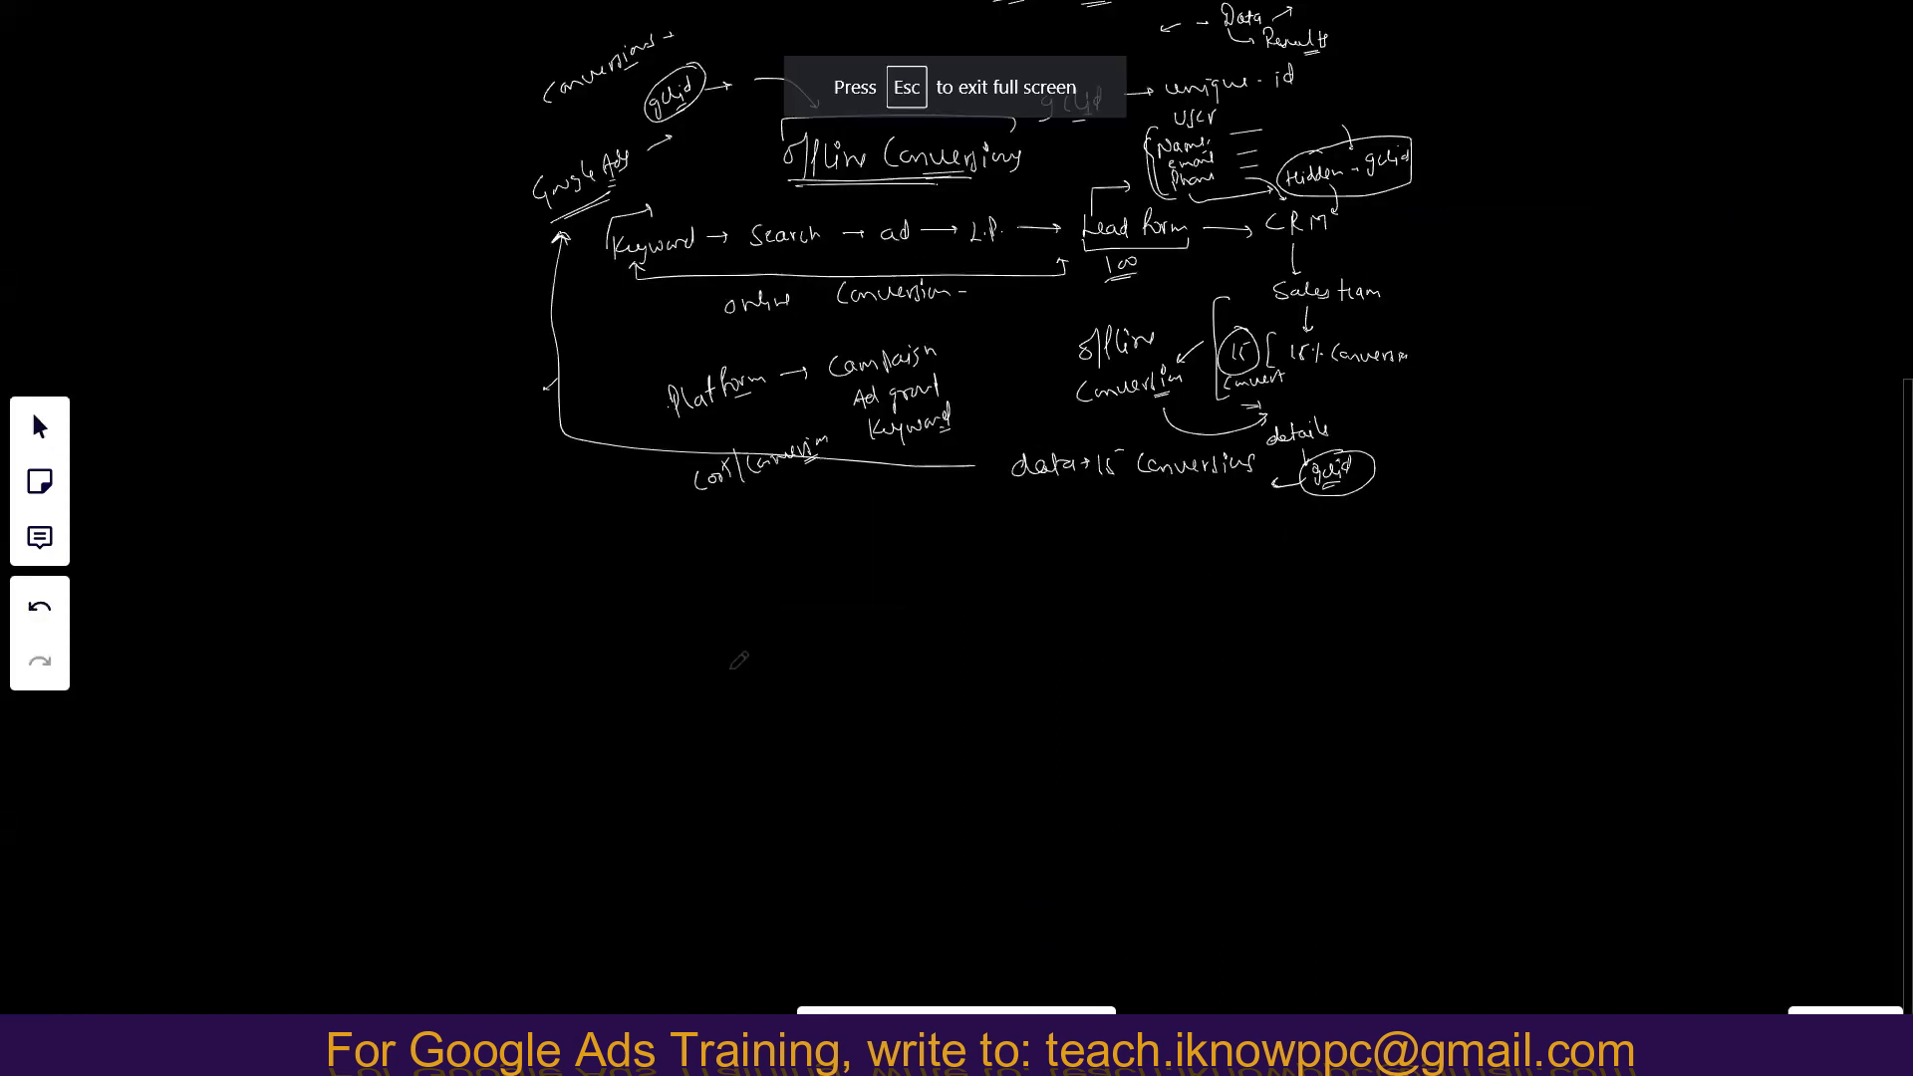
scroll(738, 661, up, 3)
scroll(738, 661, up, 2)
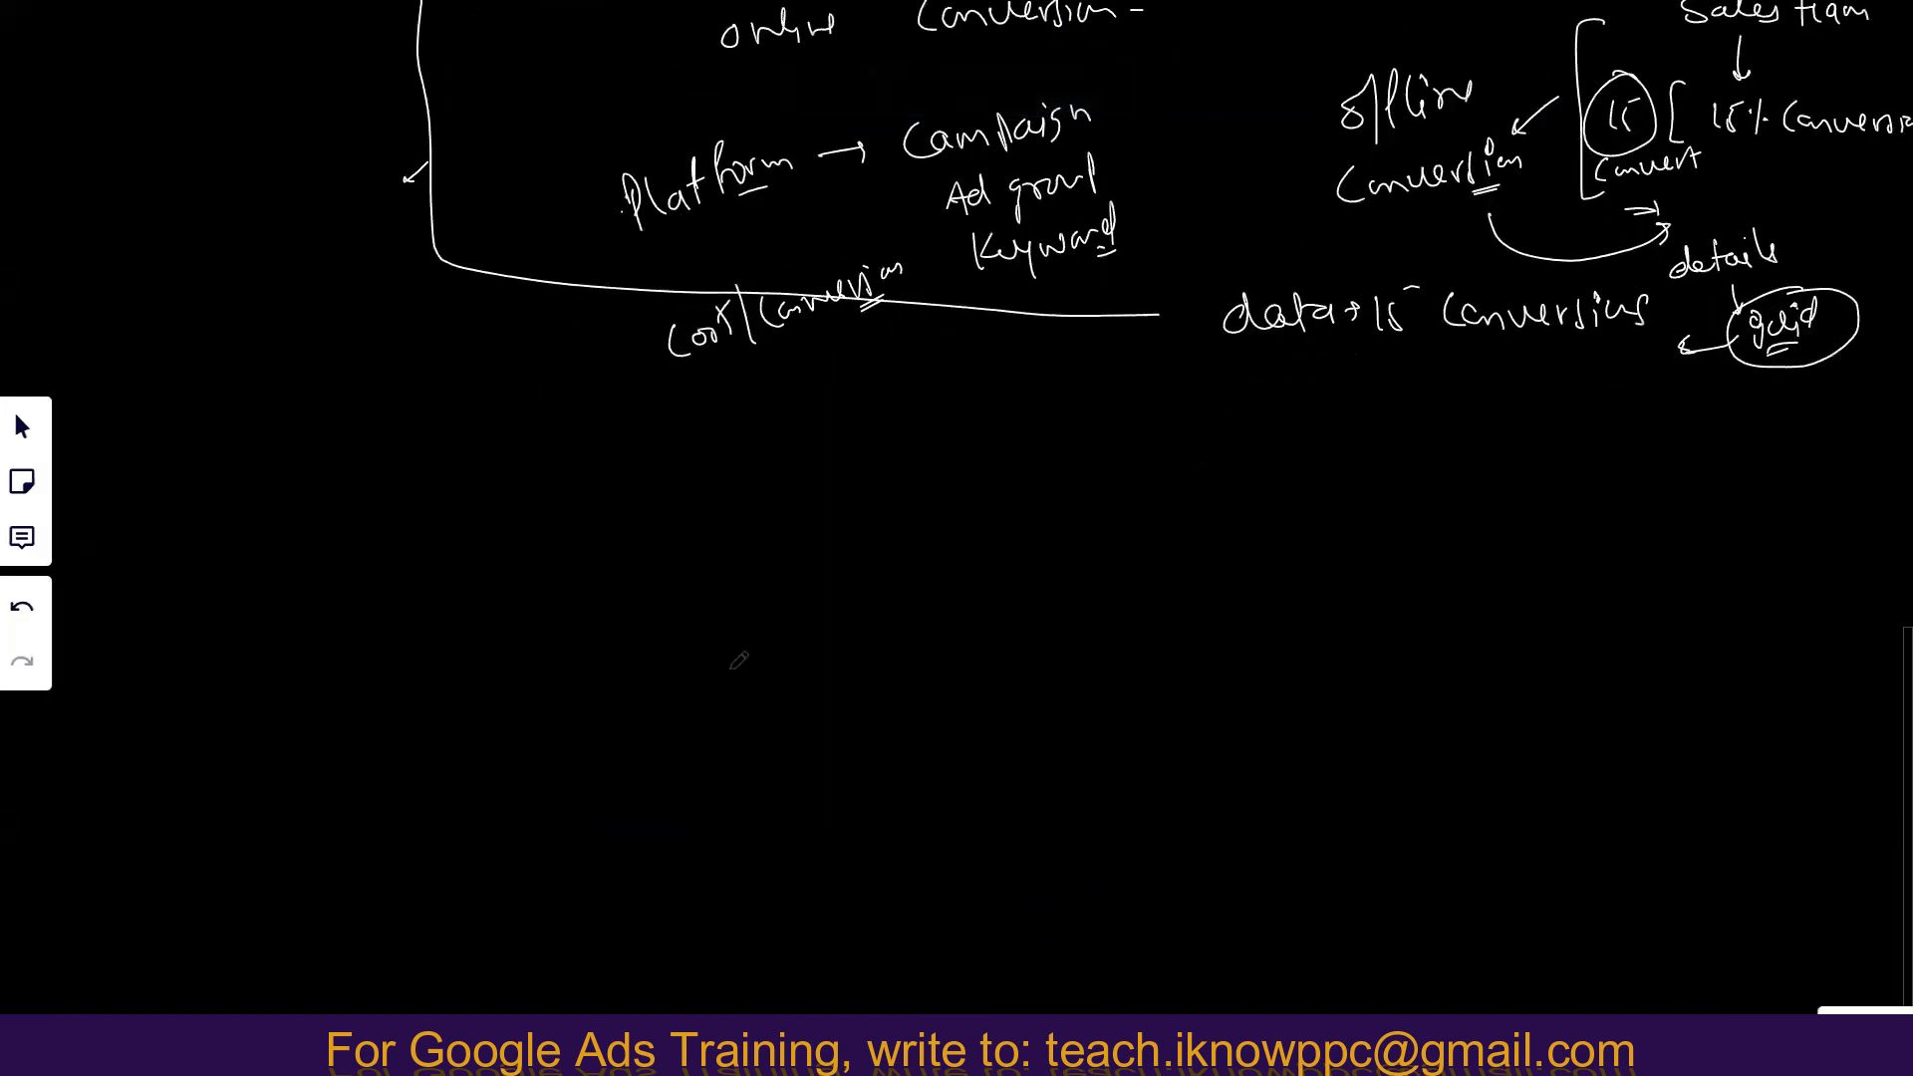
scroll(702, 555, down, 5)
scroll(703, 555, down, 1)
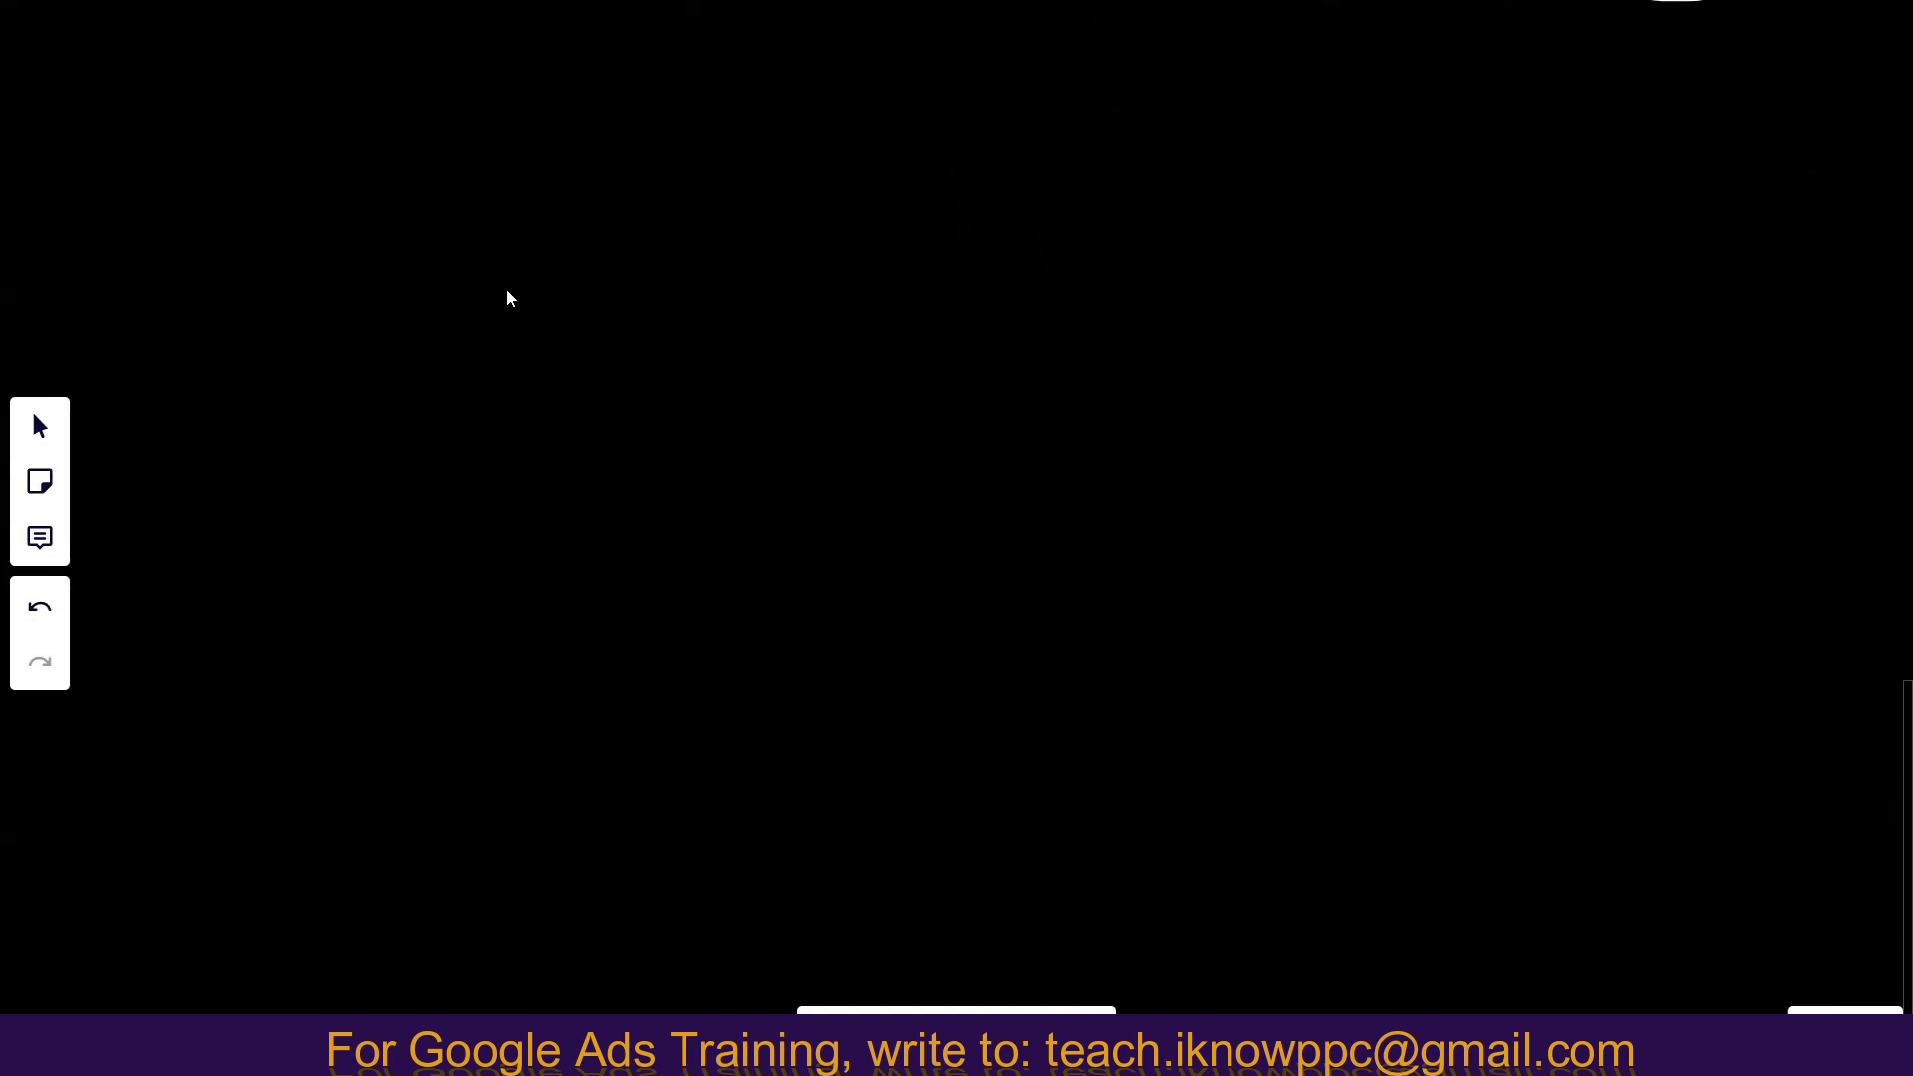
mouse_move(543, 241)
mouse_down()
mouse_move(539, 226)
mouse_move(595, 238)
mouse_up()
mouse_move(598, 212)
mouse_down()
mouse_move(602, 246)
mouse_move(608, 229)
mouse_up()
drag(618, 226, 614, 255)
drag(657, 234, 843, 249)
mouse_move(926, 199)
mouse_down()
mouse_move(909, 217)
mouse_move(949, 237)
mouse_move(1054, 207)
mouse_move(1046, 237)
mouse_up()
mouse_move(1055, 215)
mouse_down()
mouse_move(1078, 211)
mouse_move(1040, 246)
mouse_up()
mouse_move(1003, 261)
mouse_down()
mouse_move(1168, 222)
mouse_move(1260, 224)
mouse_move(1285, 253)
mouse_move(1312, 211)
mouse_move(1378, 237)
mouse_move(1390, 189)
mouse_move(1409, 199)
mouse_move(1387, 235)
mouse_move(1487, 225)
mouse_up()
- Handwrite "Conditions →" with a double underline beneath the Data line
mouse_move(595, 303)
mouse_down()
mouse_move(618, 328)
mouse_move(714, 344)
mouse_move(743, 316)
mouse_move(777, 337)
mouse_move(803, 319)
mouse_up()
drag(716, 361, 860, 327)
drag(852, 318, 853, 336)
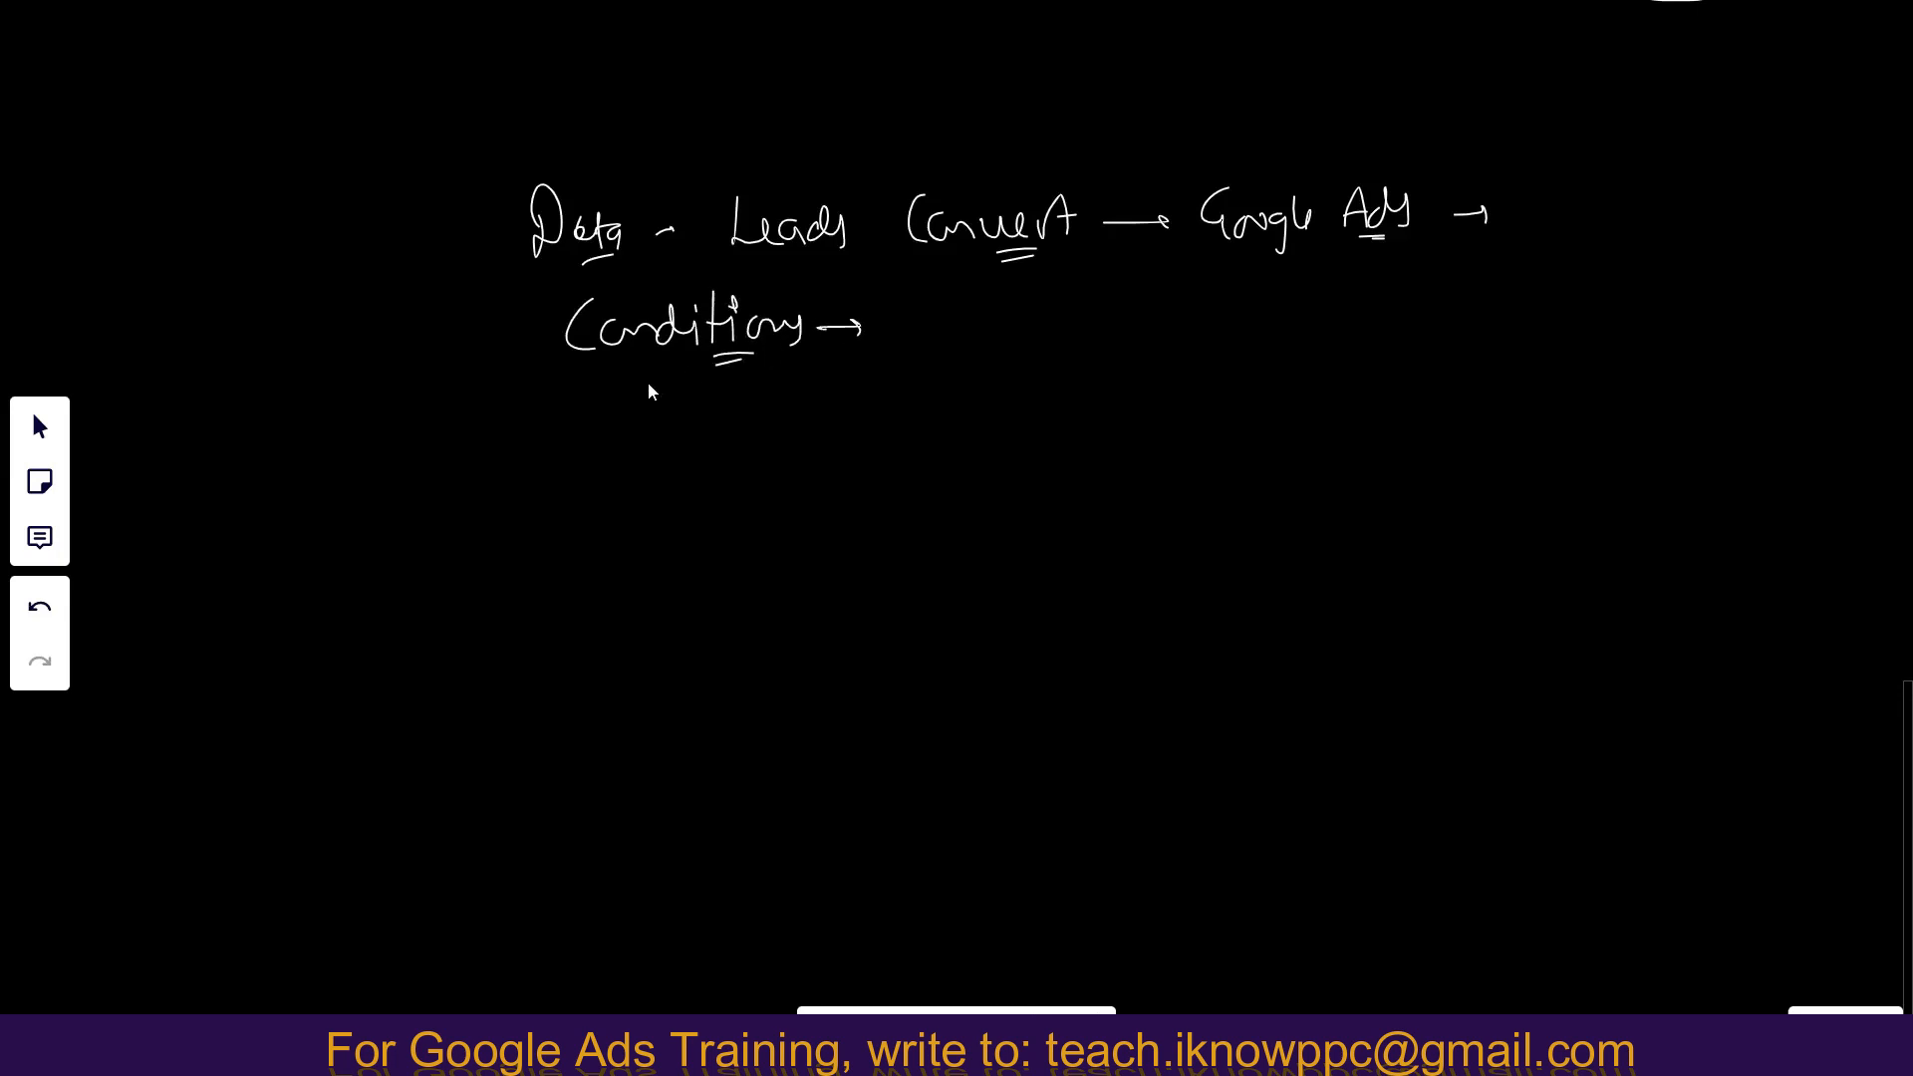
- Handwrite "→ Set up offline Conversions" below Conditions and underline the word offline with an arrow
drag(528, 436, 568, 430)
drag(563, 426, 603, 447)
mouse_move(646, 434)
mouse_down()
mouse_move(690, 414)
mouse_move(689, 449)
mouse_up()
drag(673, 428, 695, 426)
mouse_move(719, 420)
mouse_down()
mouse_move(763, 456)
mouse_move(757, 433)
mouse_up()
mouse_move(794, 419)
mouse_down()
mouse_move(787, 436)
mouse_move(838, 458)
mouse_up()
mouse_move(826, 434)
mouse_down()
mouse_move(862, 410)
mouse_move(883, 445)
mouse_move(1145, 417)
mouse_move(1161, 438)
mouse_move(1157, 404)
mouse_up()
drag(1174, 414, 1218, 439)
mouse_move(873, 466)
mouse_down()
mouse_move(792, 468)
mouse_move(886, 478)
mouse_up()
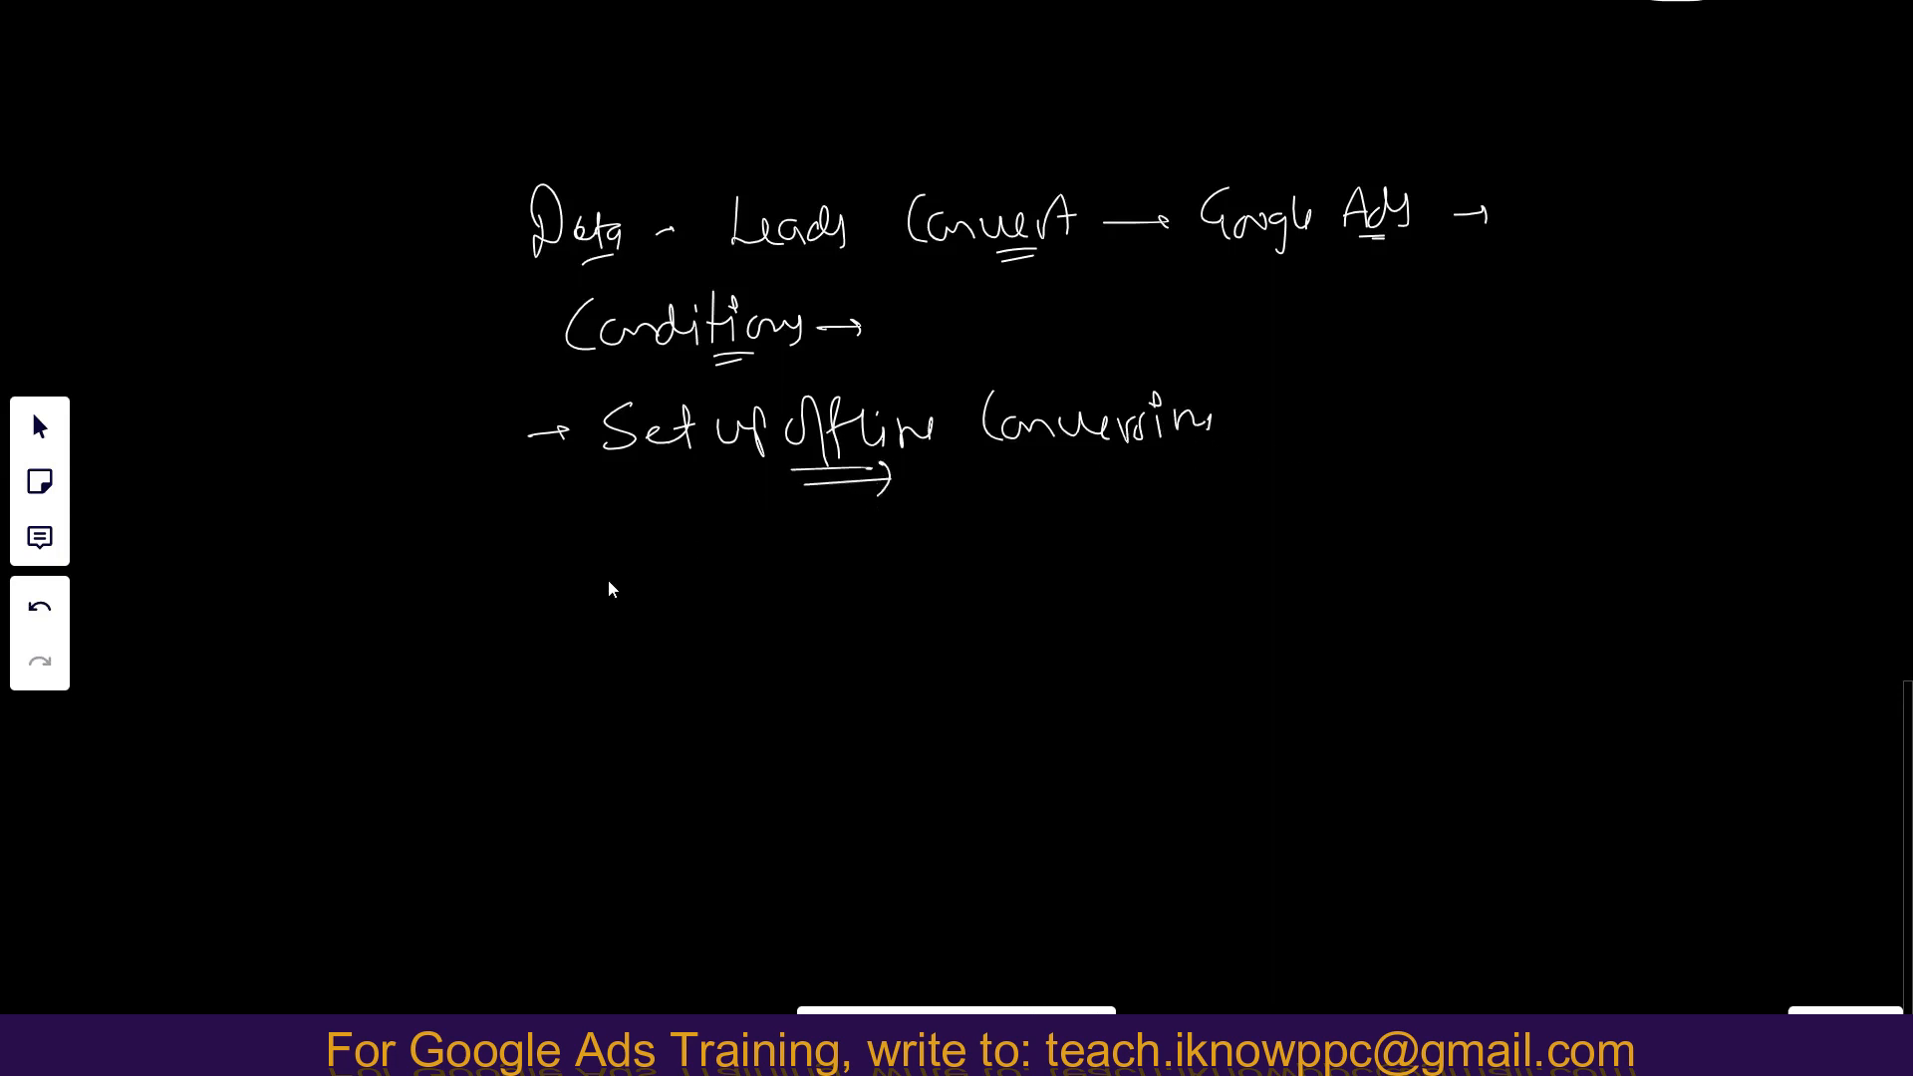
- Handwrite the sub-point "→ Conversion Name, Value" under the set-up line and leave full-screen view
mouse_move(609, 553)
mouse_down()
mouse_move(719, 568)
mouse_move(797, 538)
mouse_move(891, 556)
mouse_move(872, 534)
mouse_move(932, 548)
mouse_move(1001, 528)
mouse_move(1109, 567)
mouse_move(1285, 558)
mouse_up()
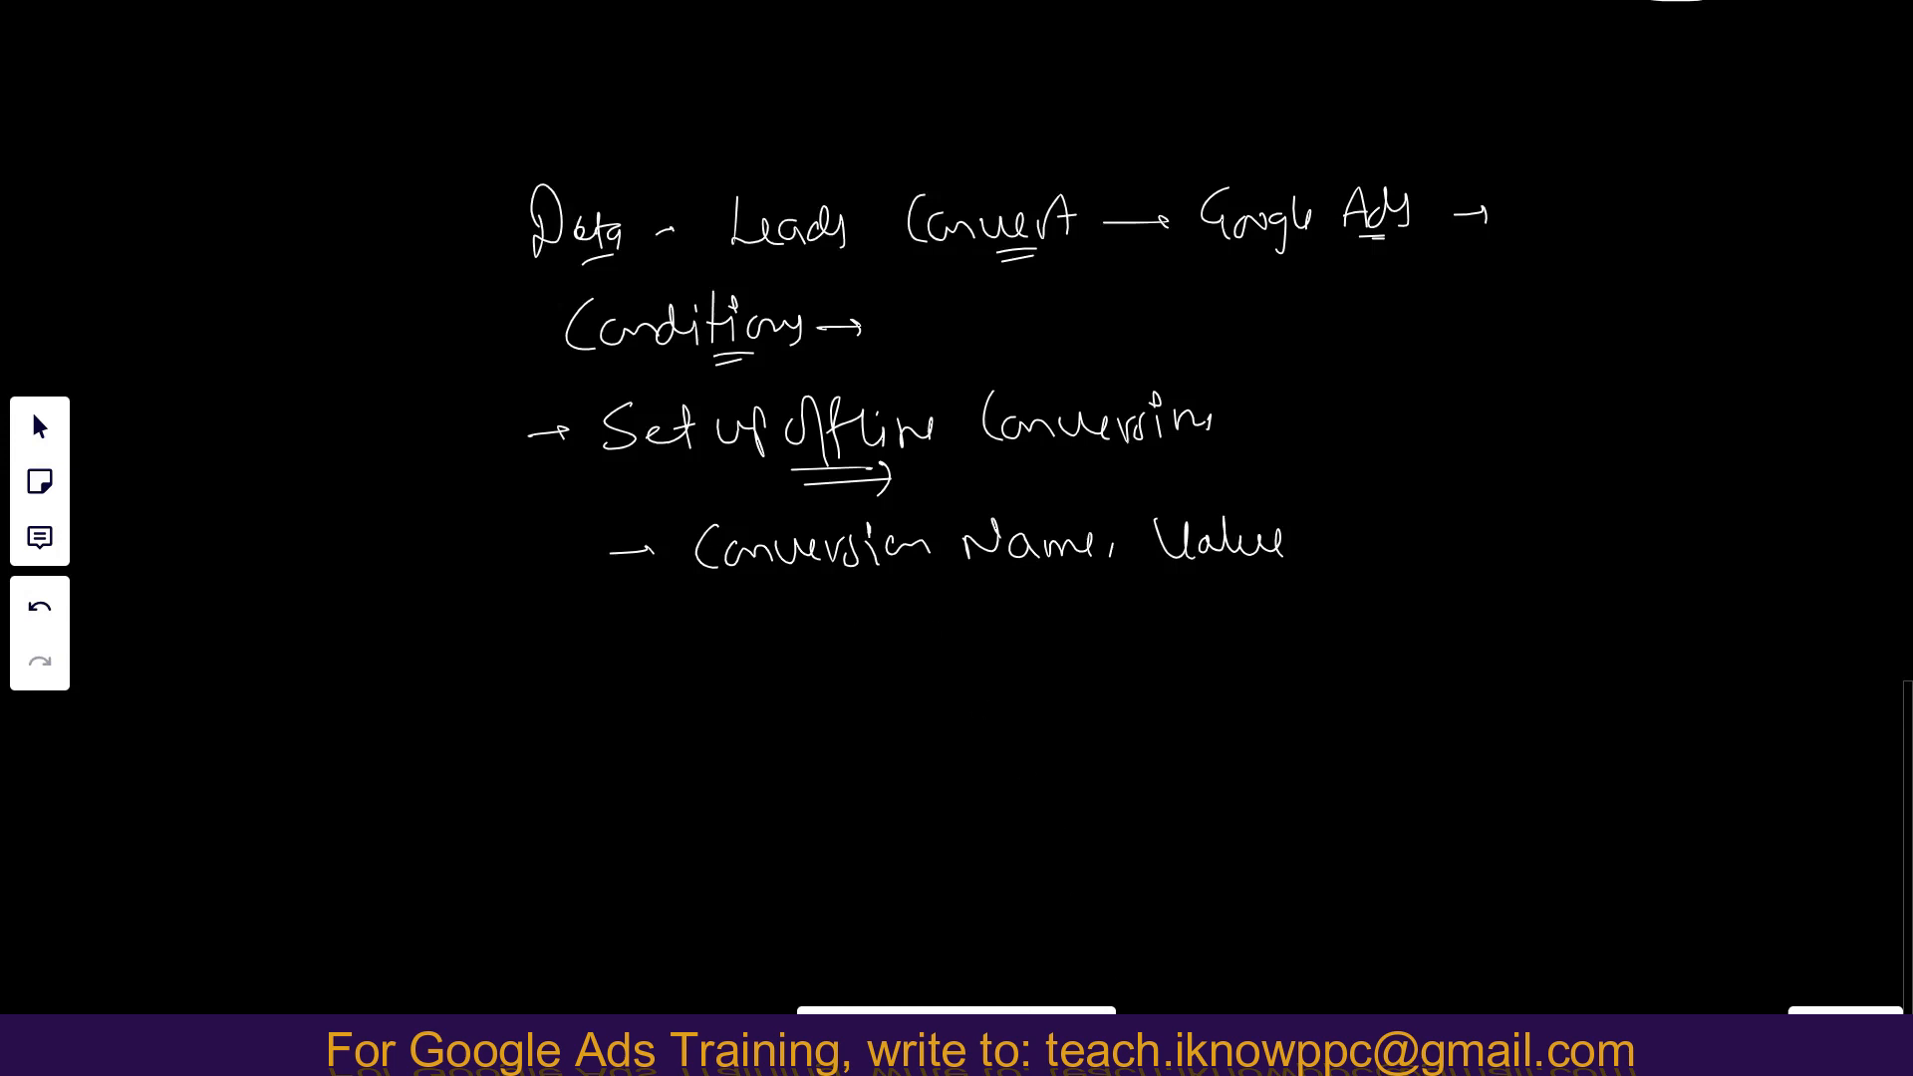
key(Escape)
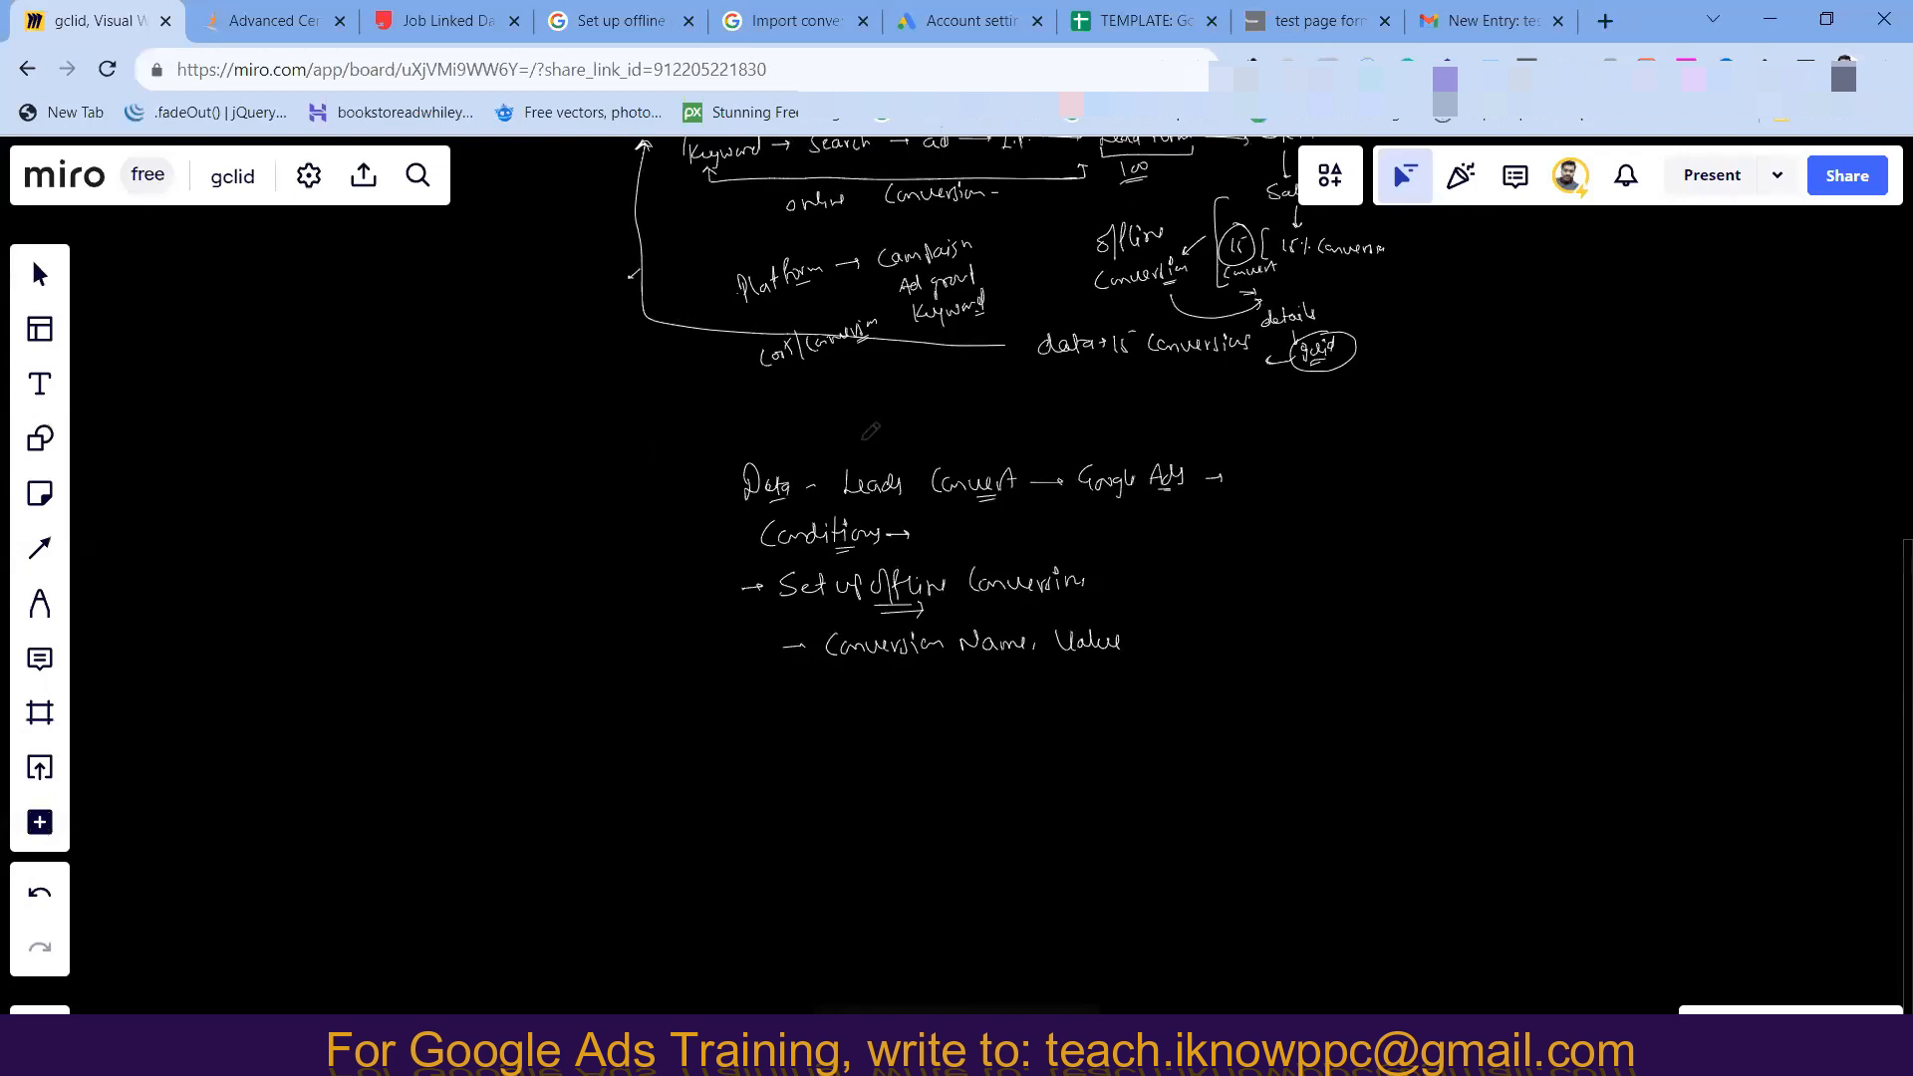
- Switch to Google Ads and start a new conversion action from the conversions summary
click(986, 20)
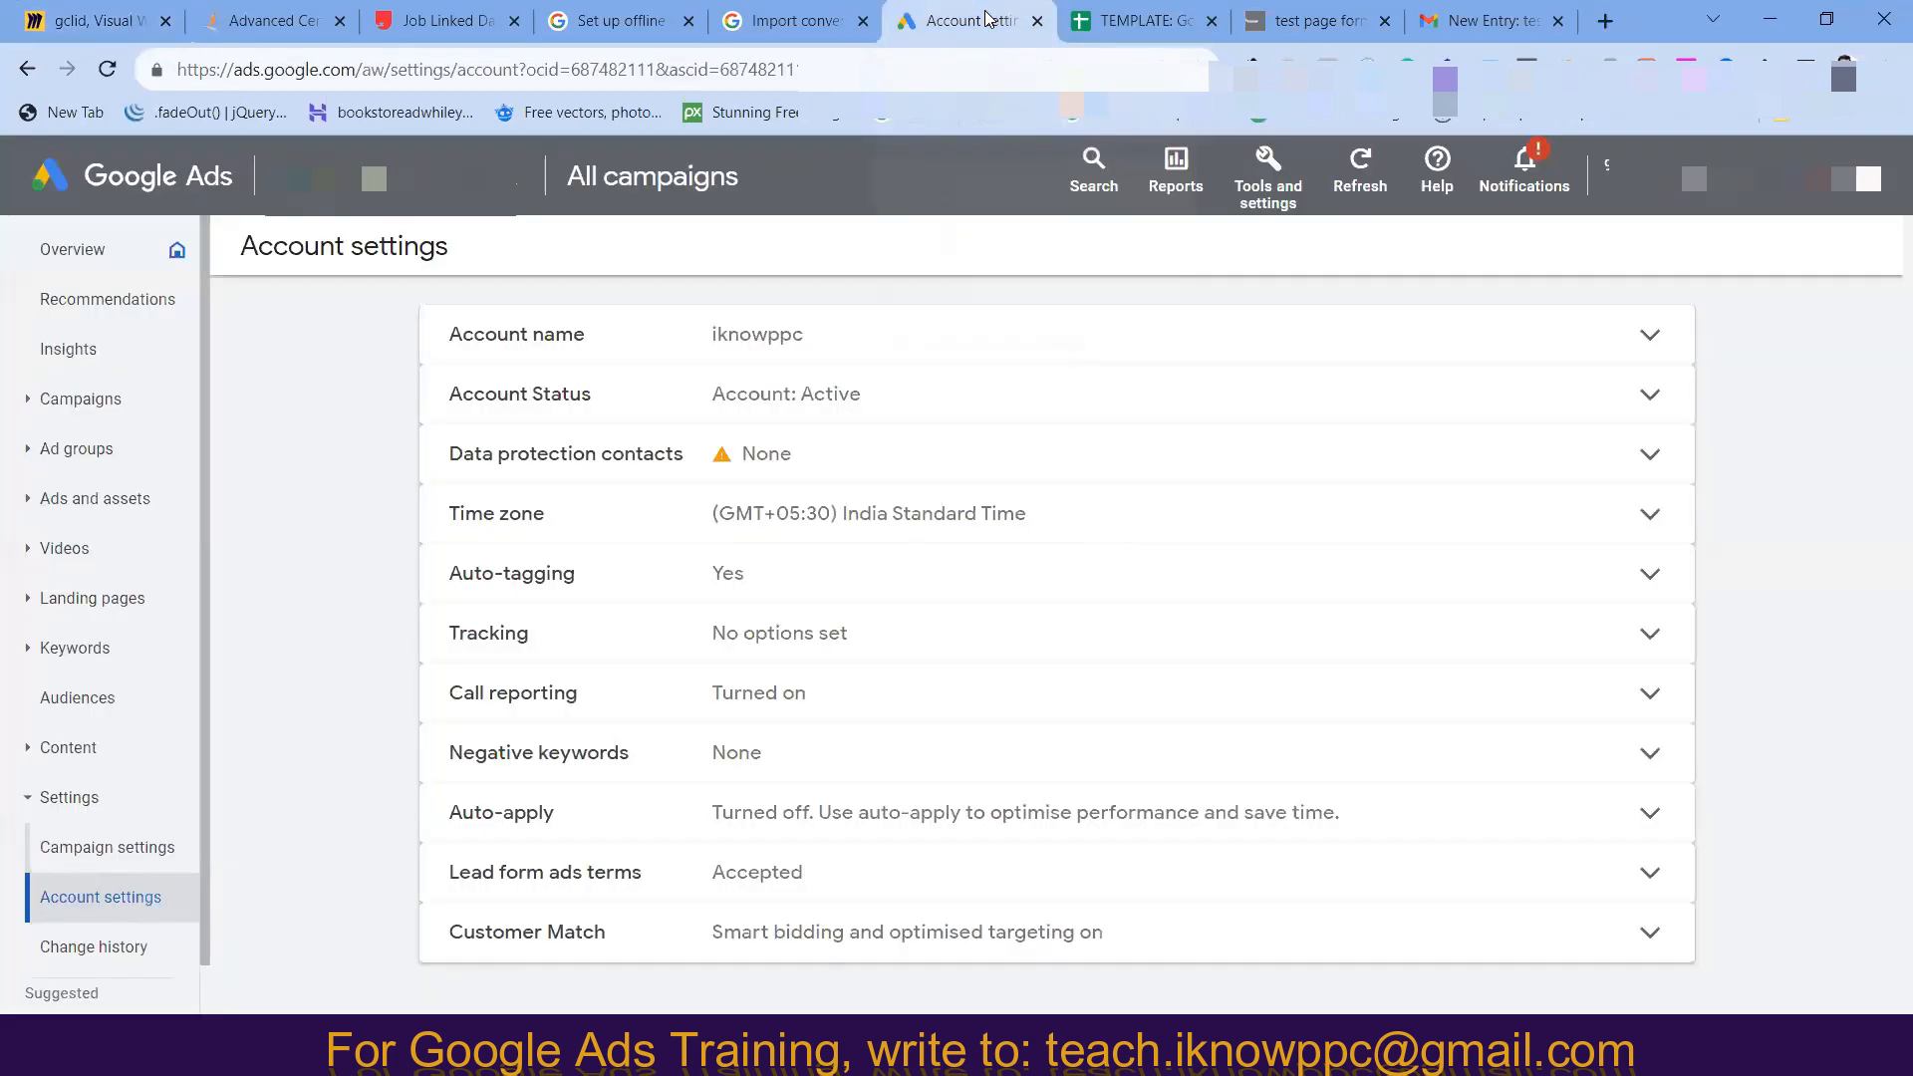
click(1271, 189)
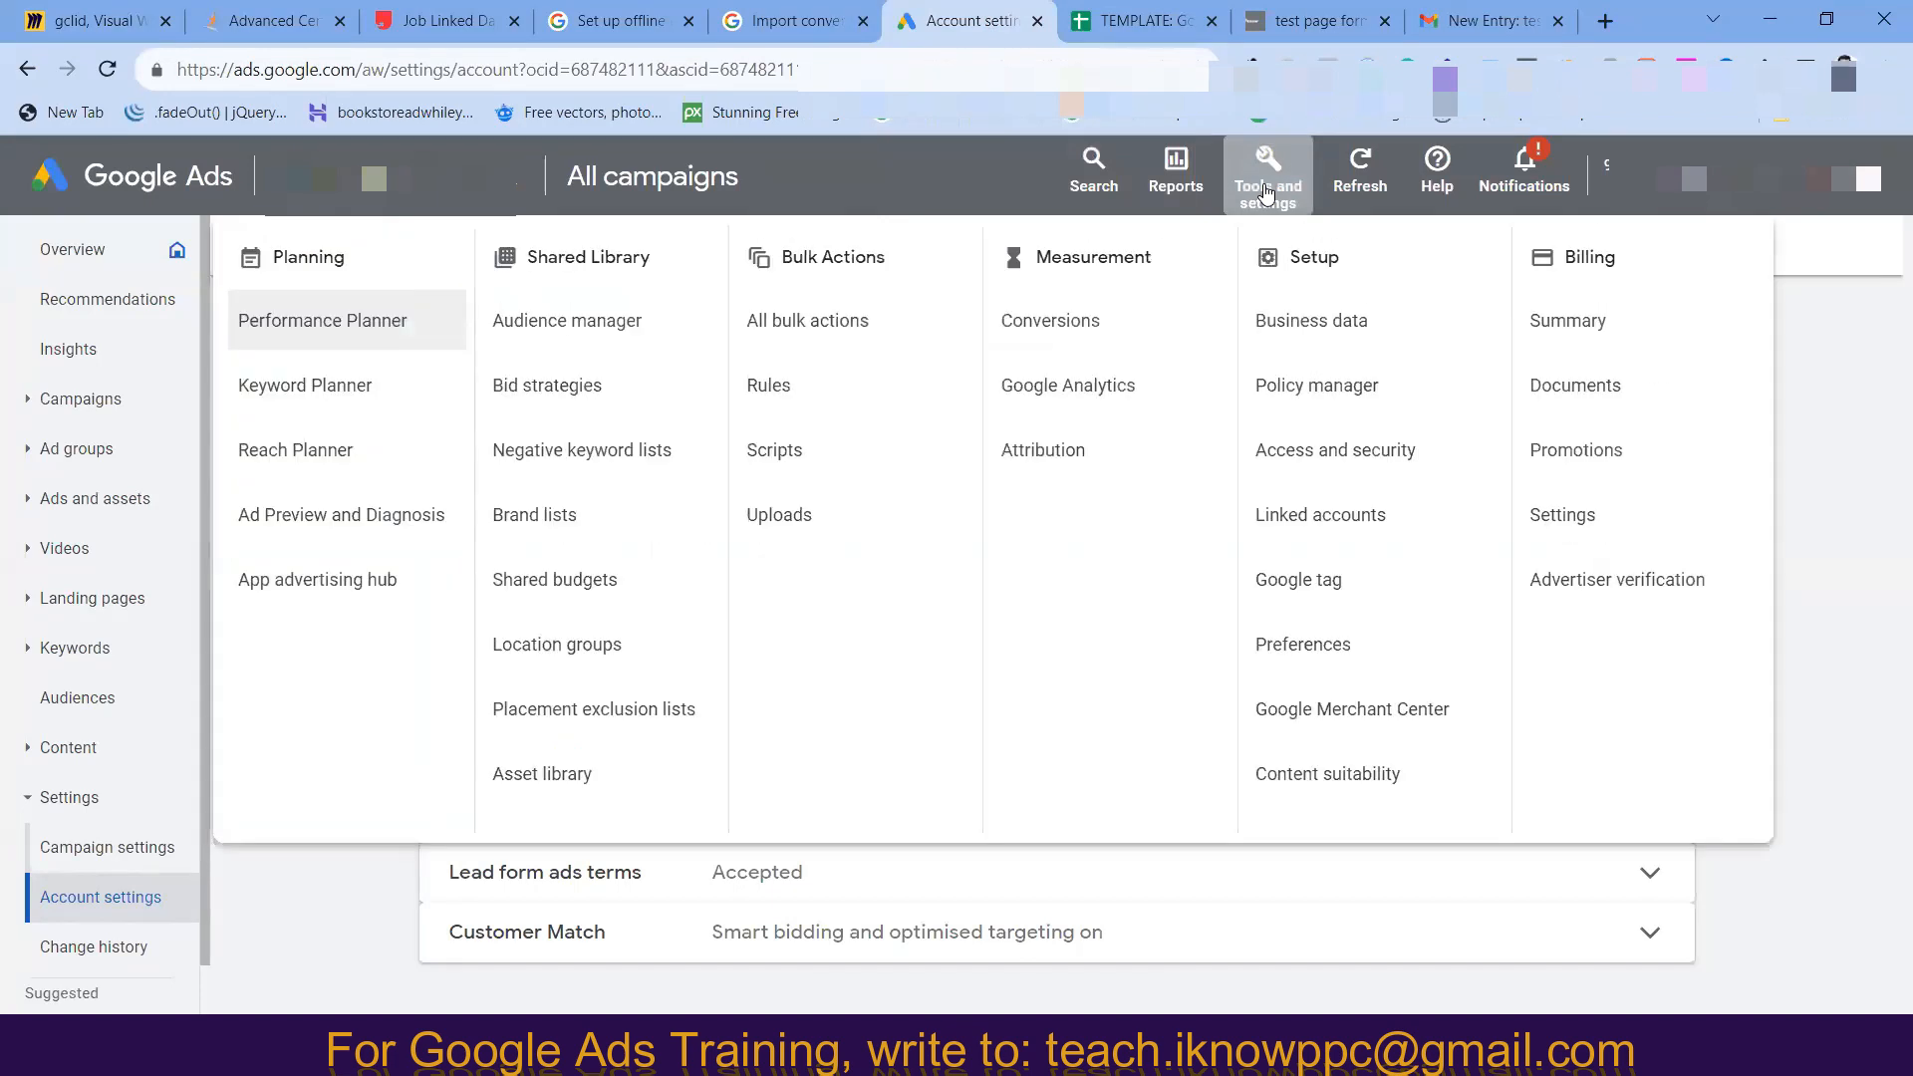
click(1070, 303)
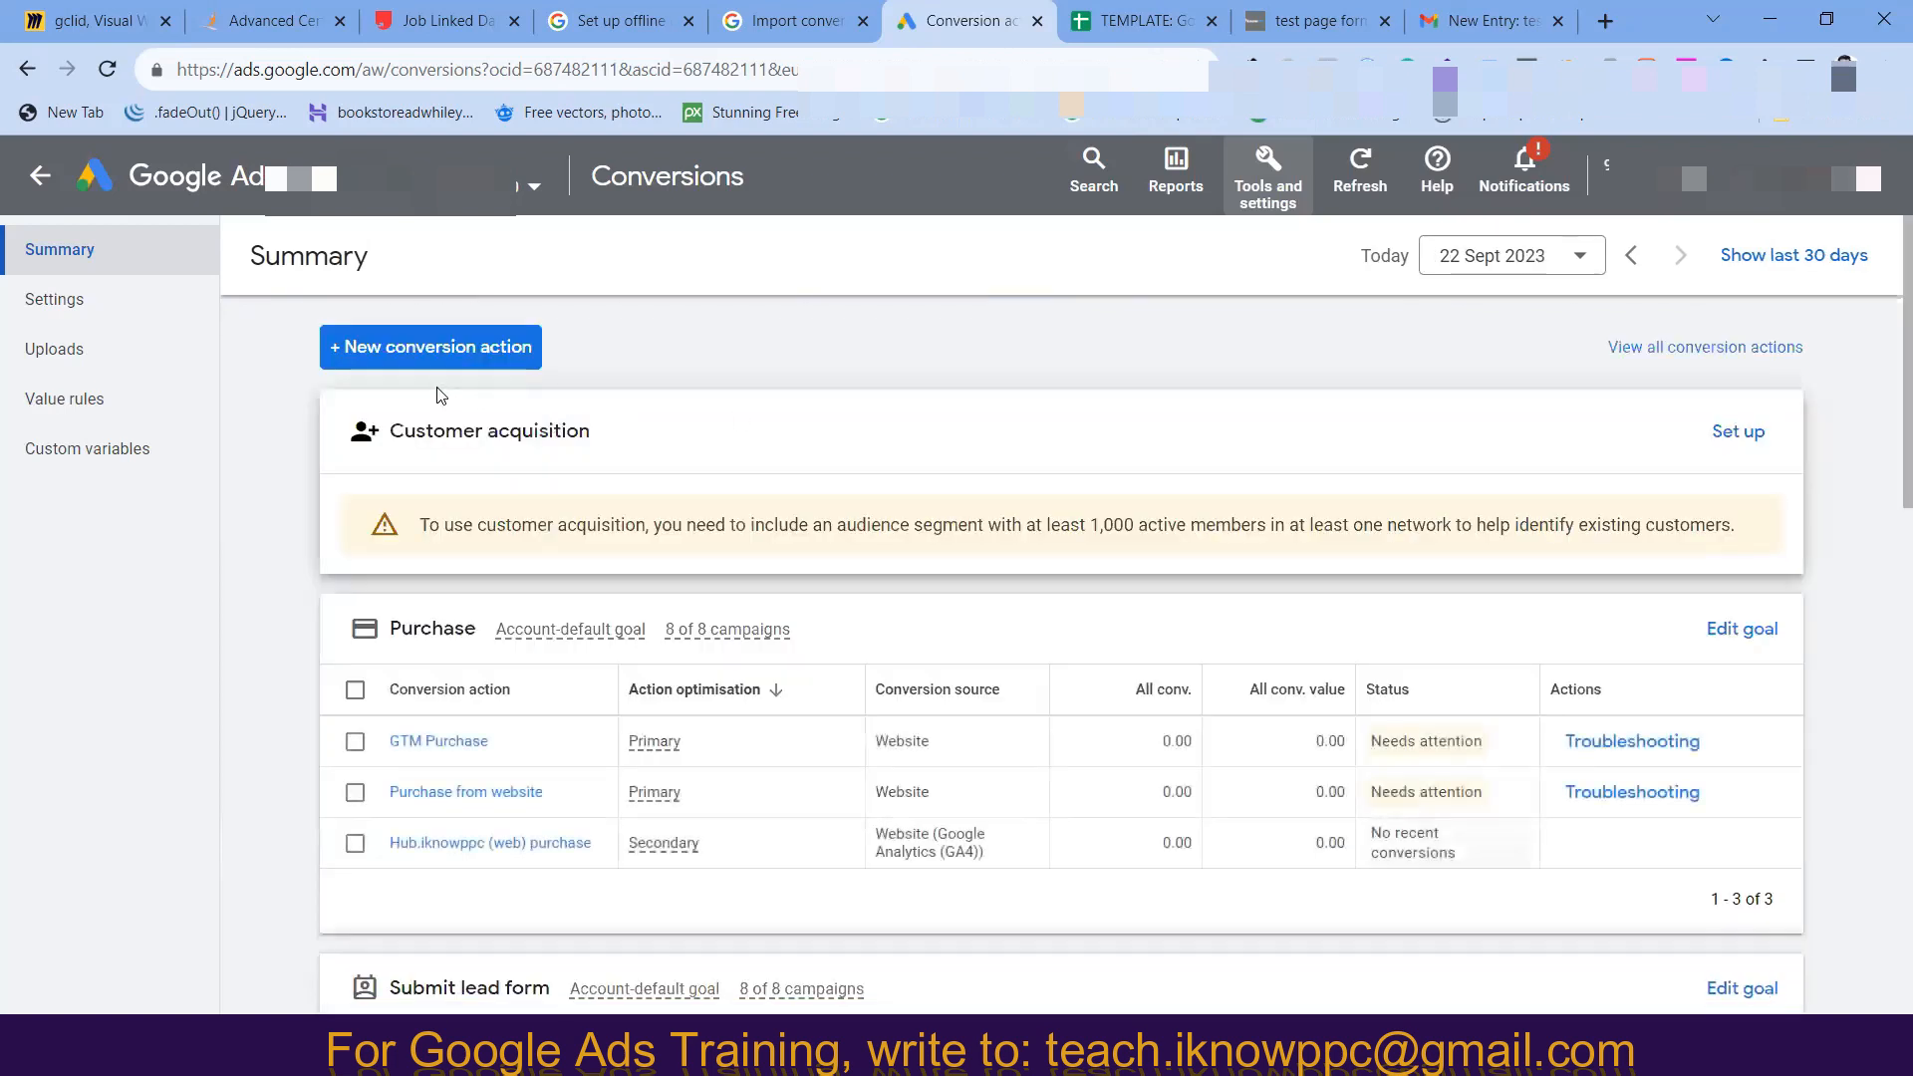
click(361, 349)
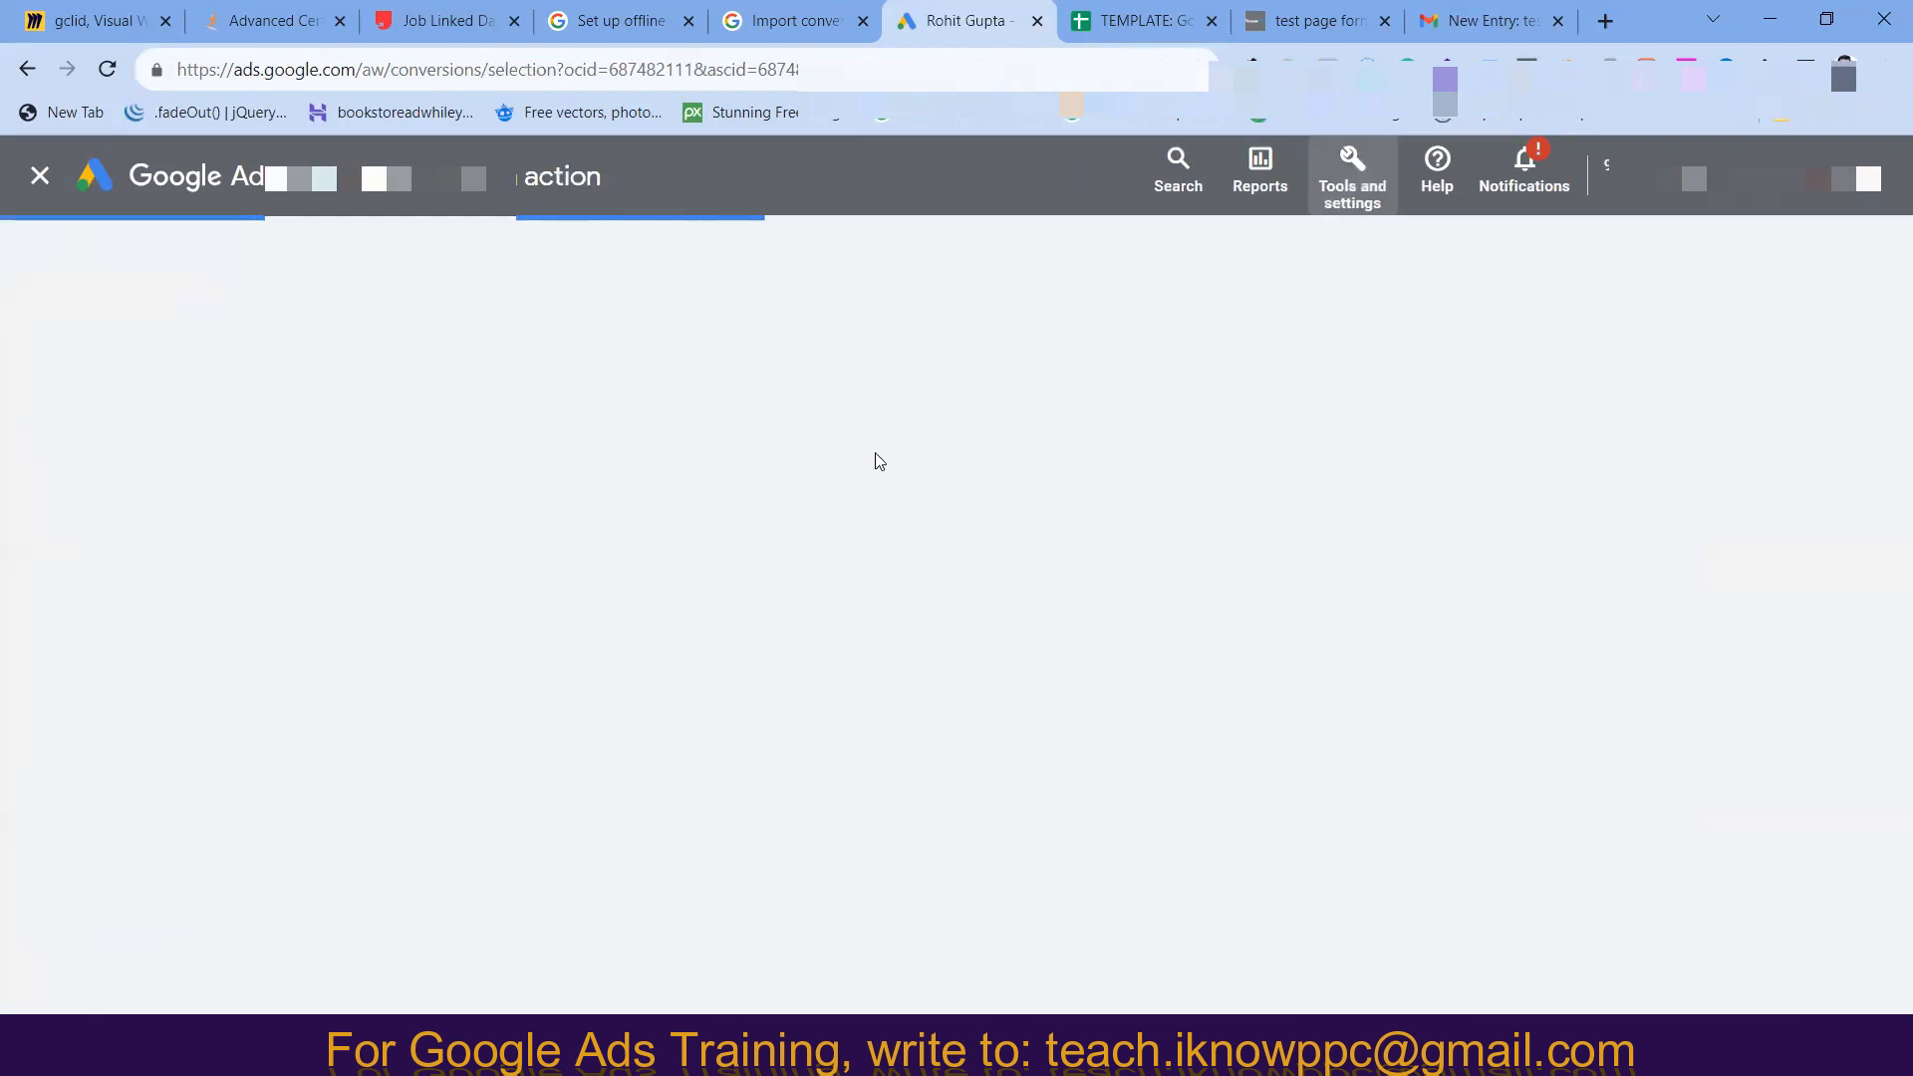
- Choose Import as the conversion kind, using manual import with API or uploads and tracking conversions from clicks, and continue
mouse_move(1399, 546)
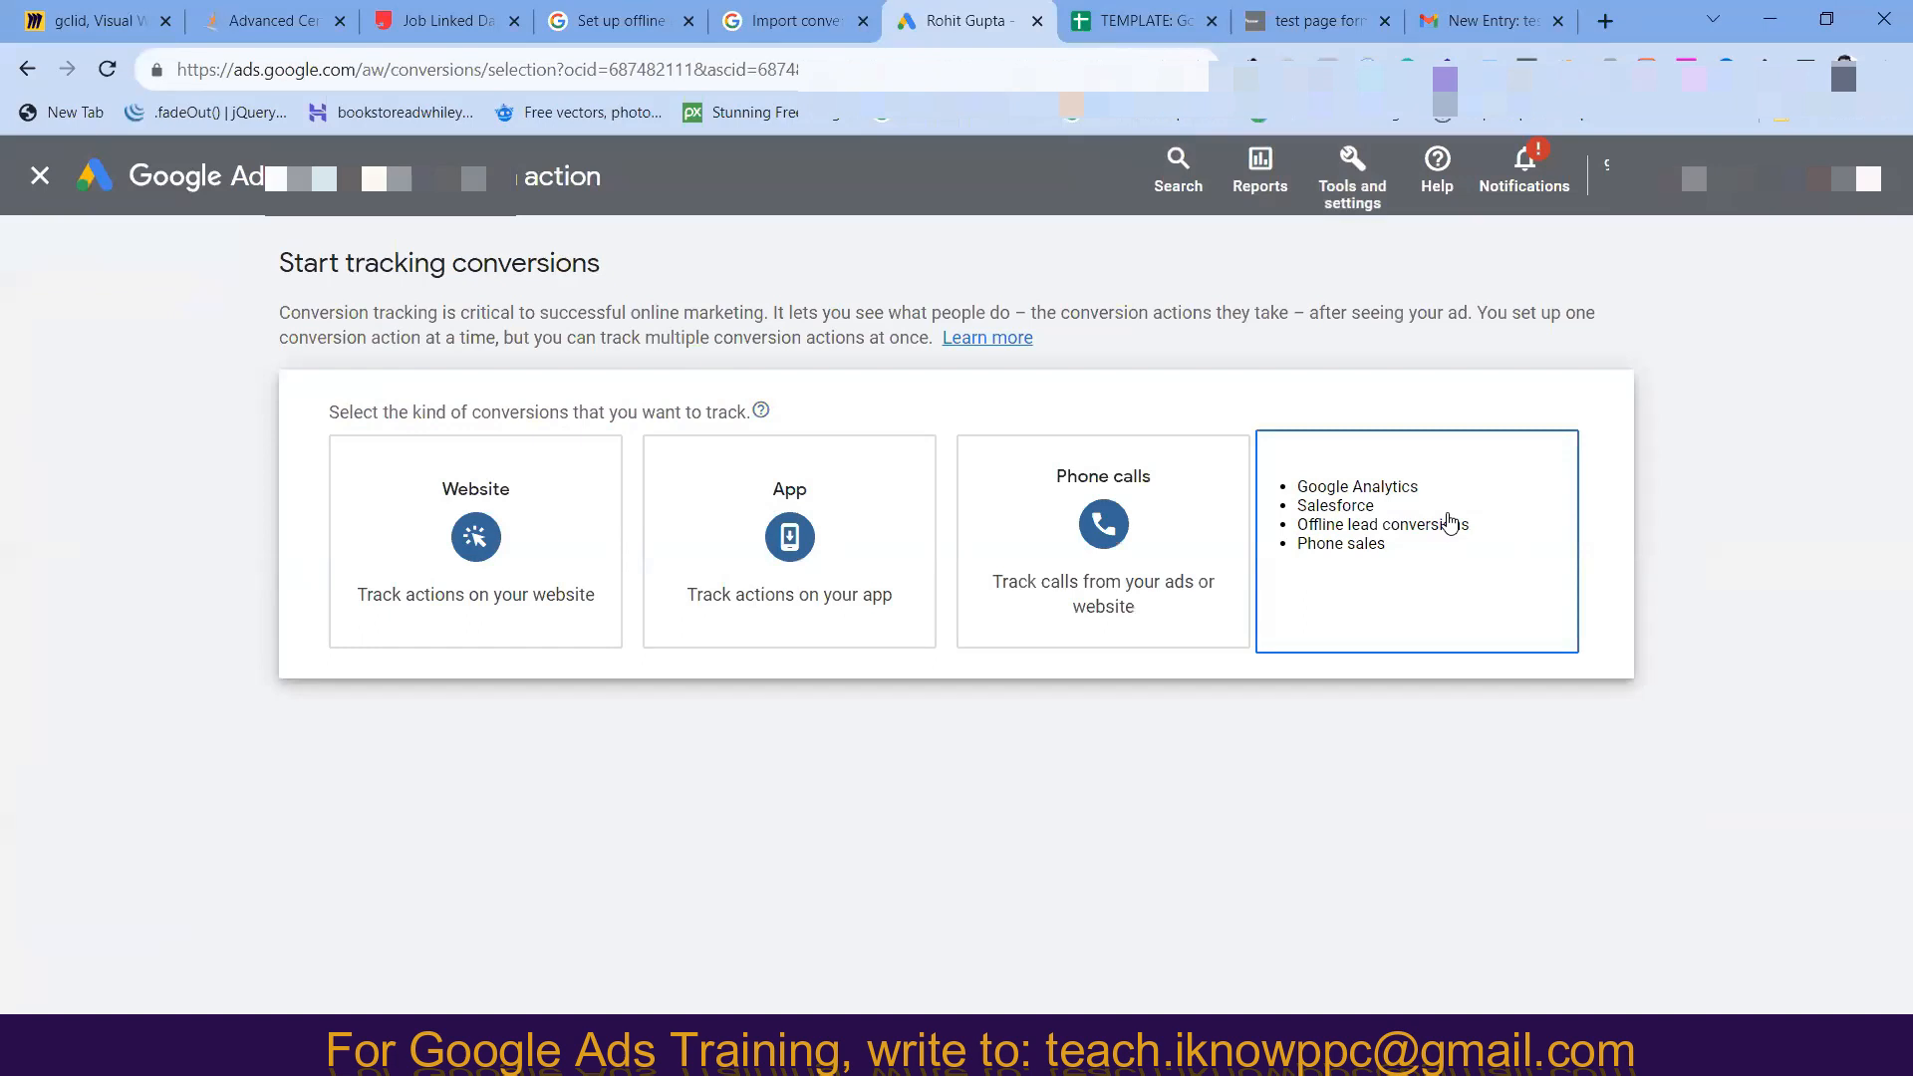
click(1395, 535)
scroll(643, 785, down, 1)
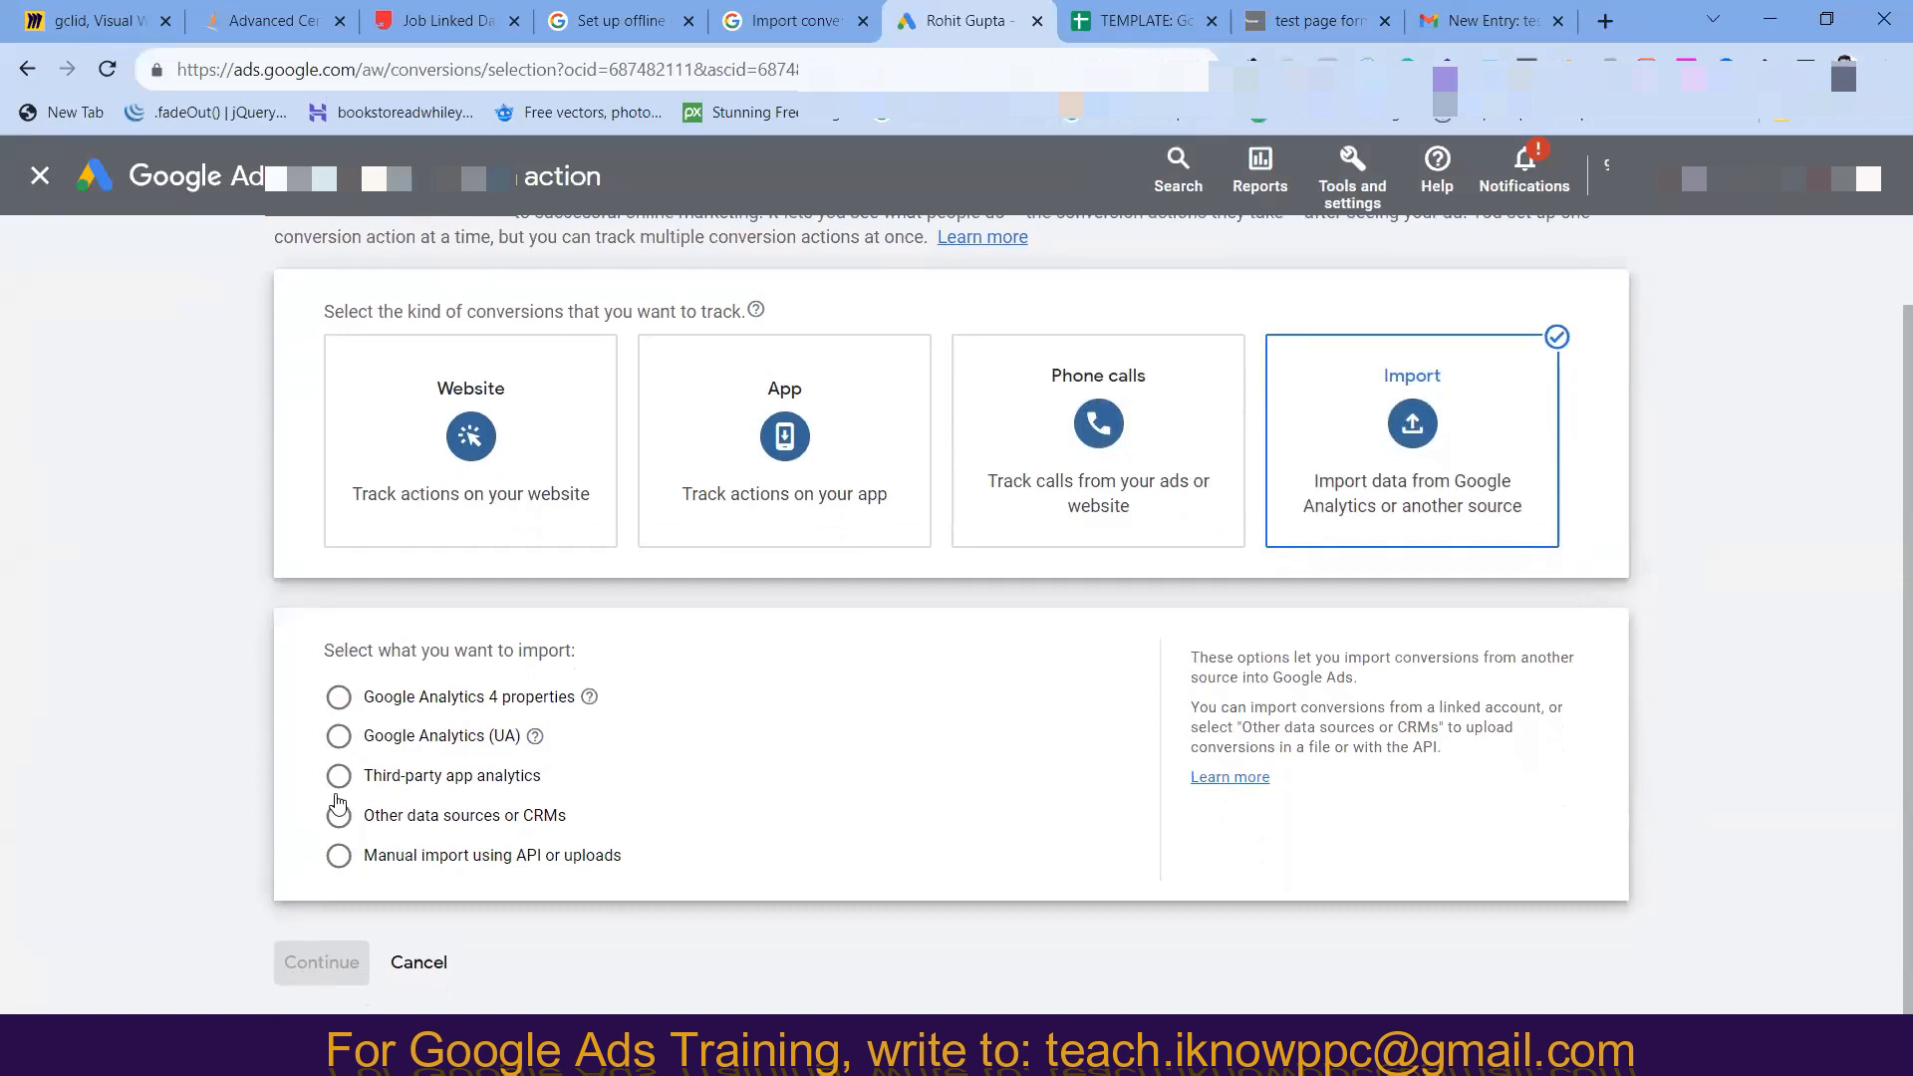
click(339, 856)
scroll(342, 854, down, 1)
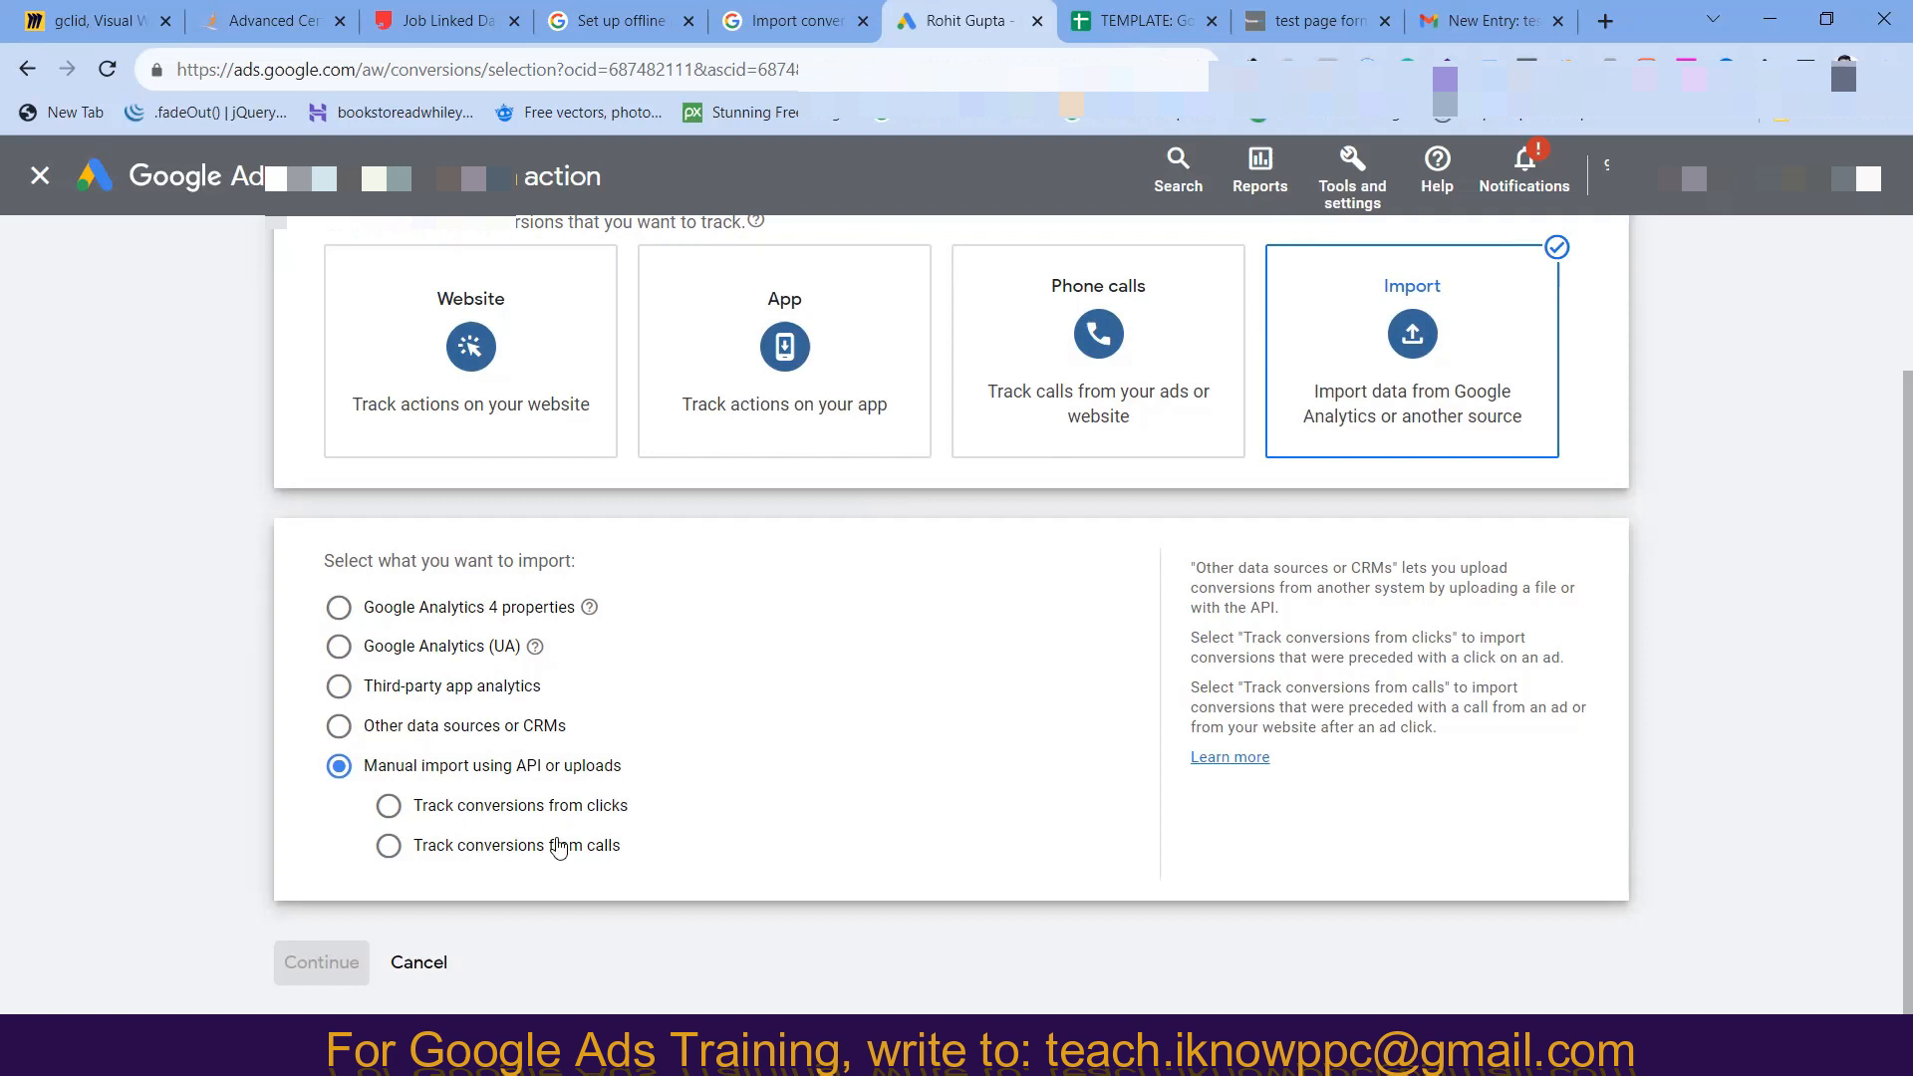
click(386, 808)
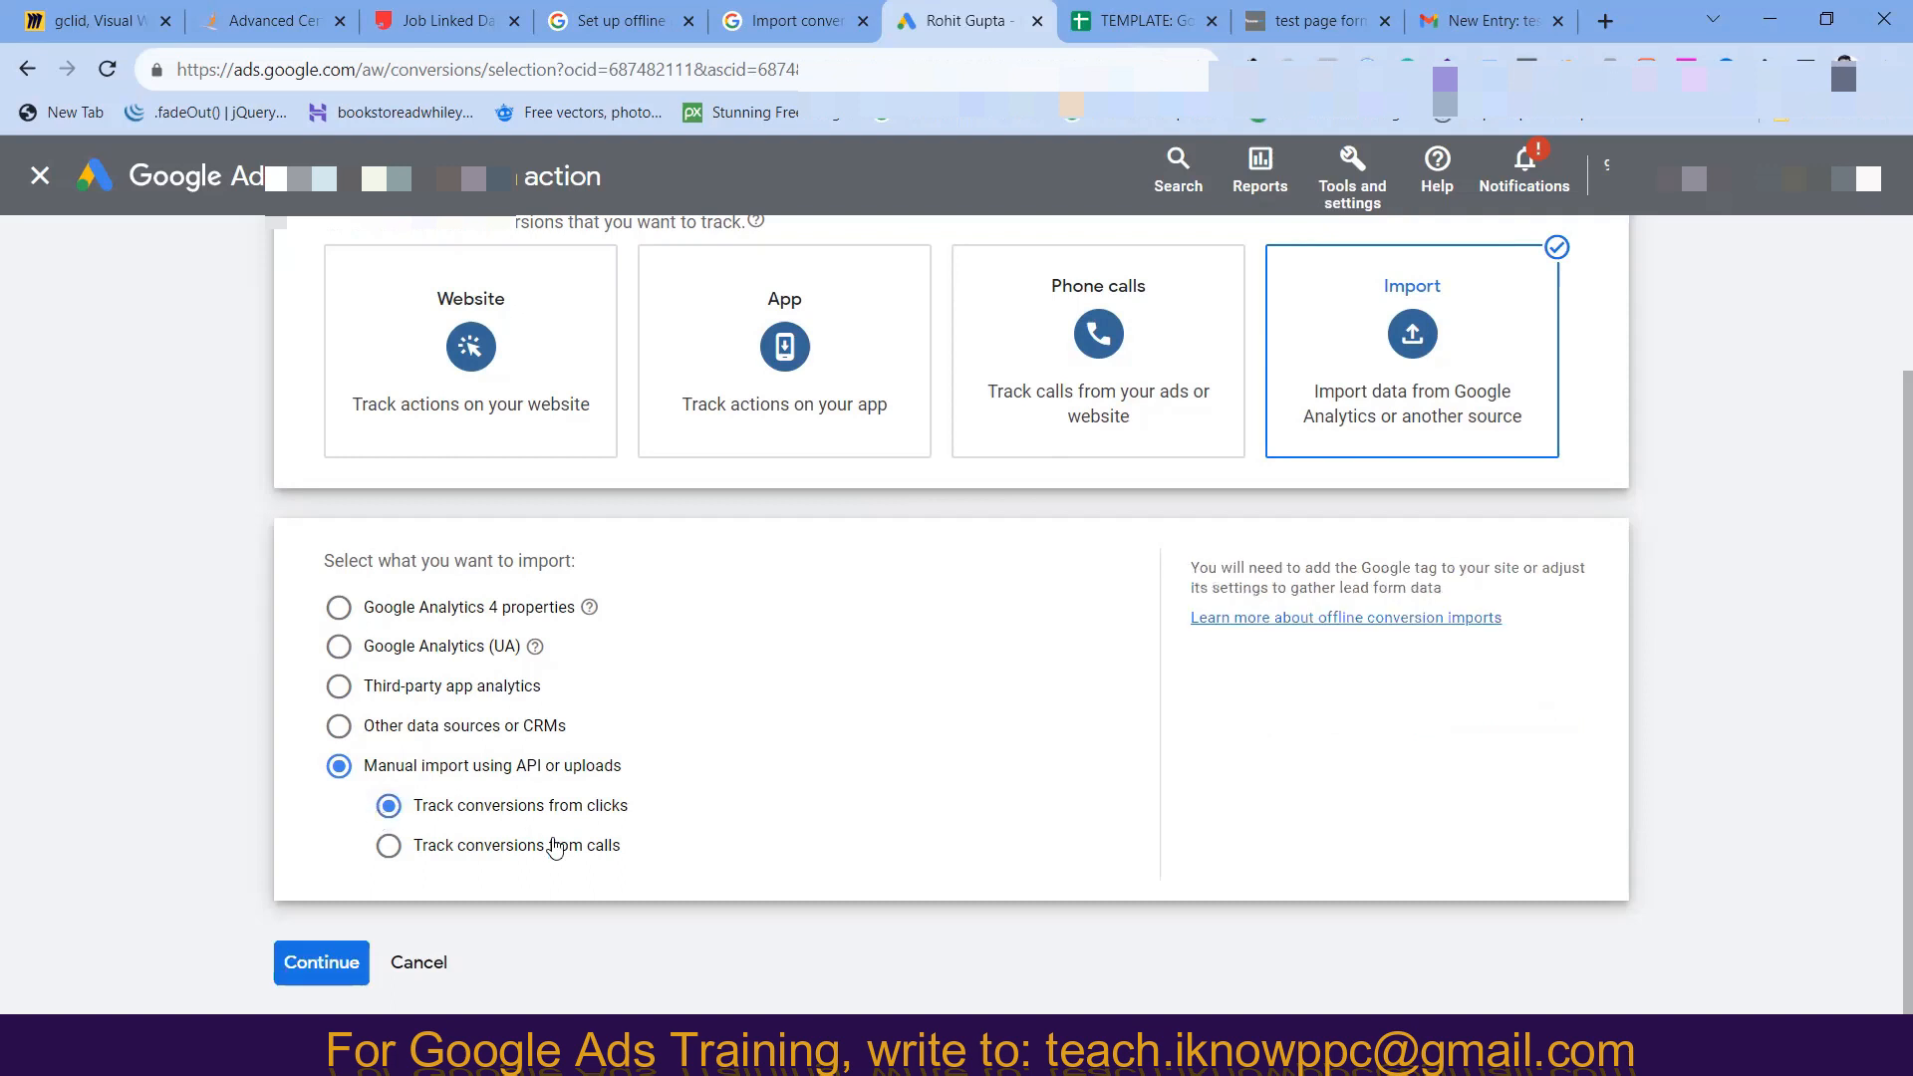
click(311, 963)
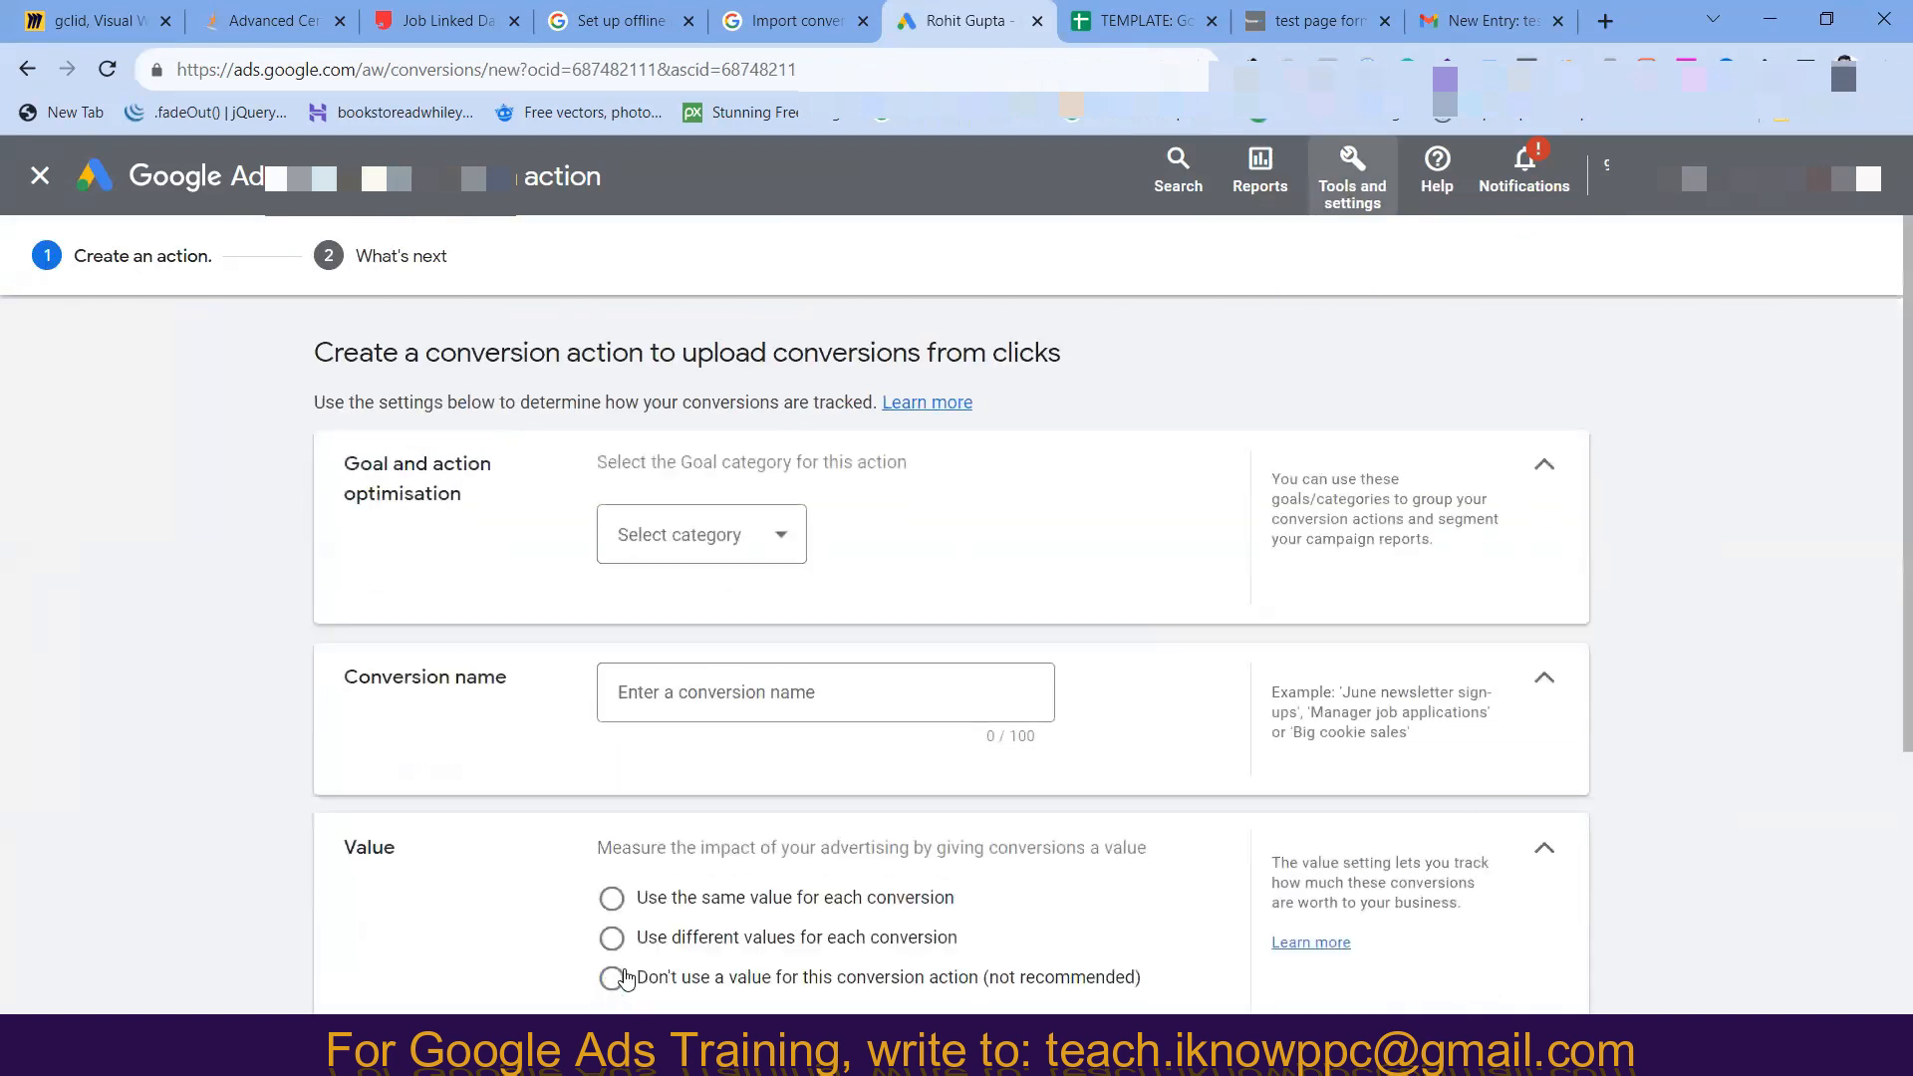
- Set the goal category to Converted lead and name the conversion action "Converted Leads ikppc"
click(745, 551)
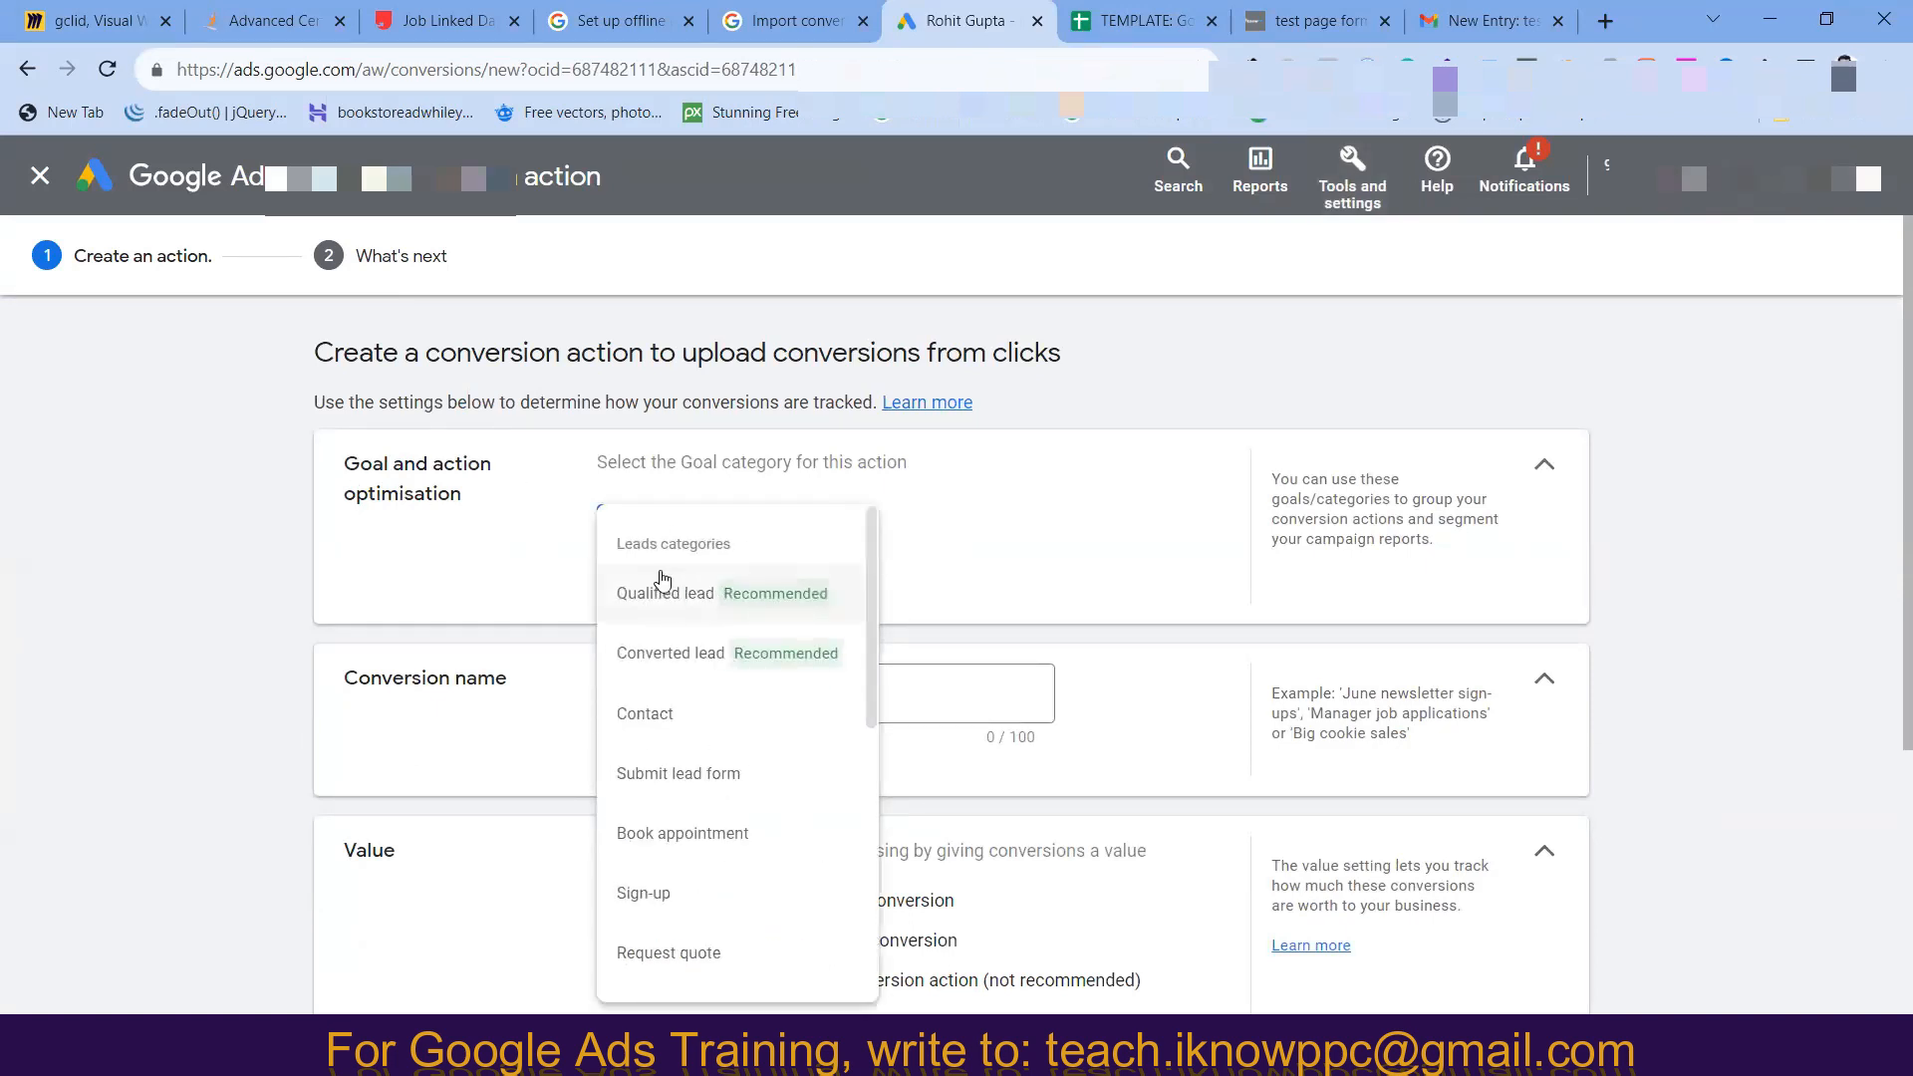
click(754, 664)
scroll(667, 748, down, 3)
click(773, 533)
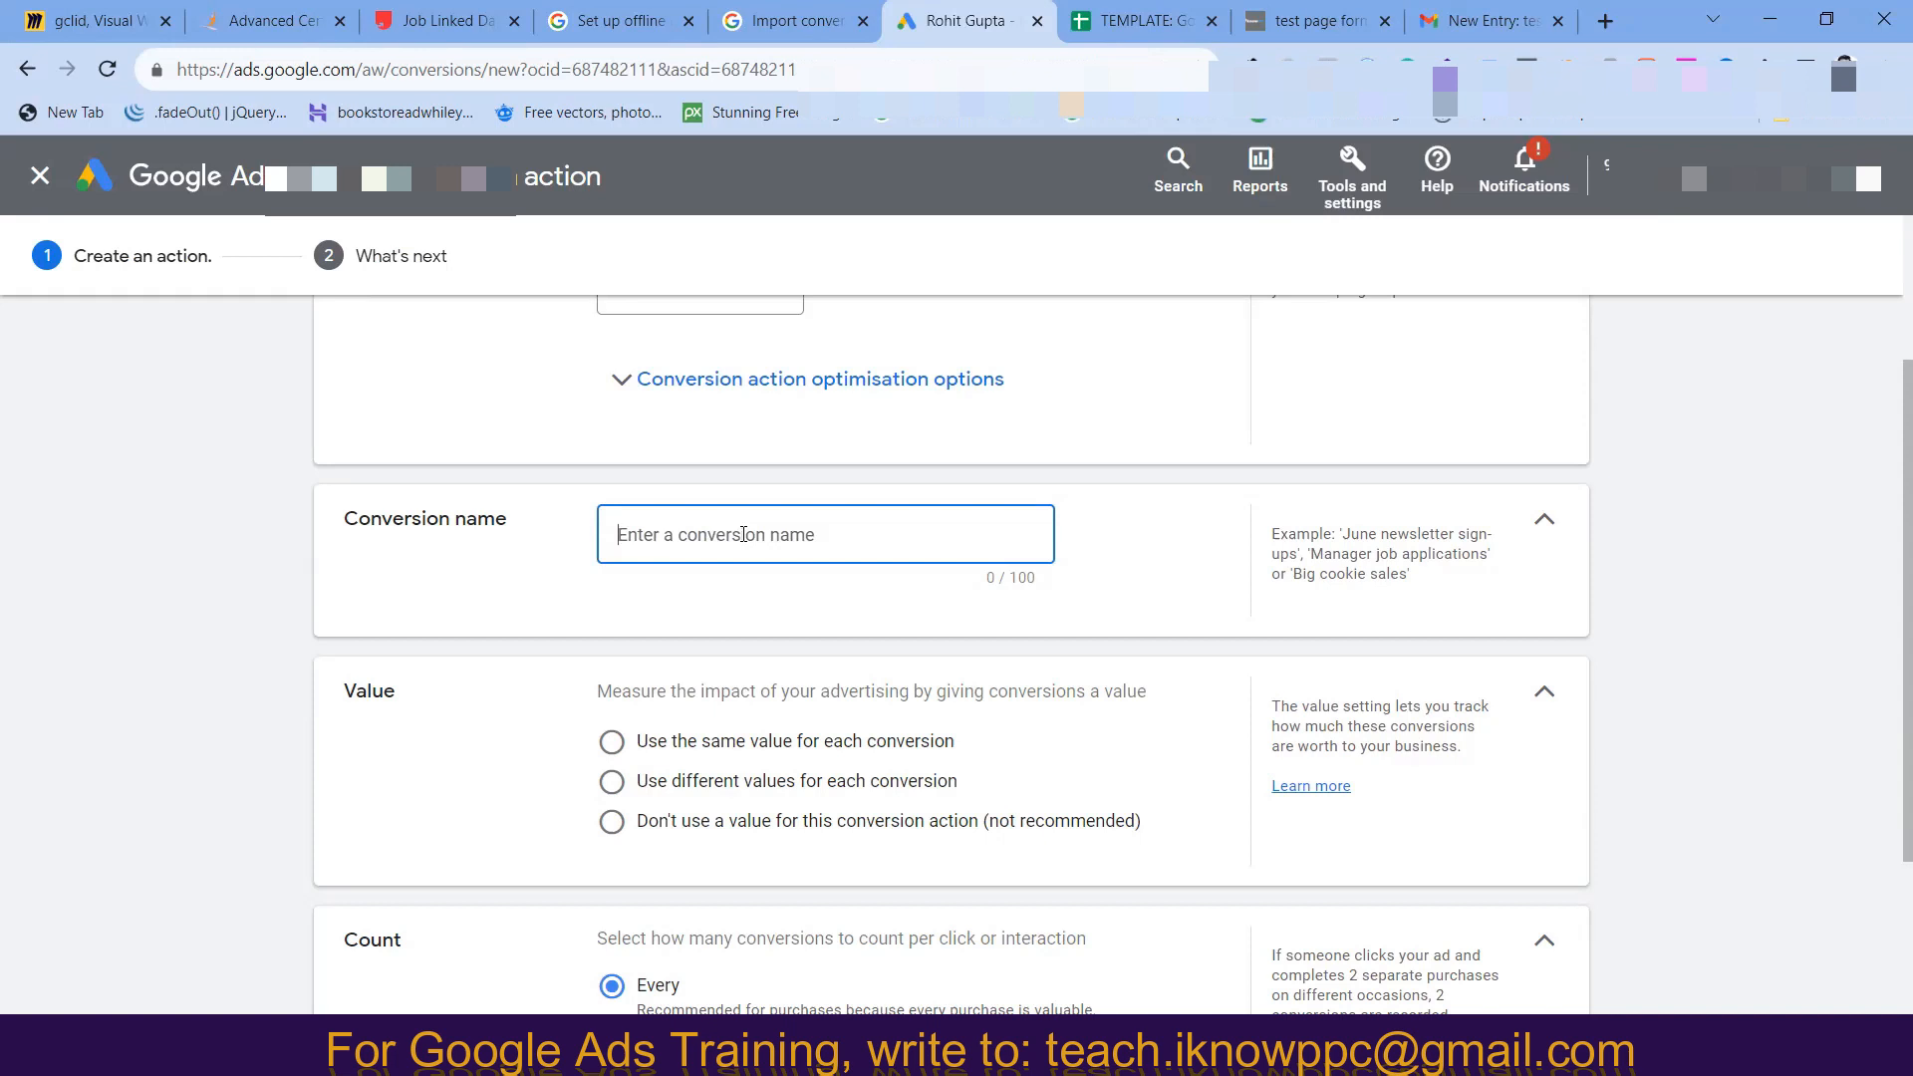
text(Converted Leads ikppc)
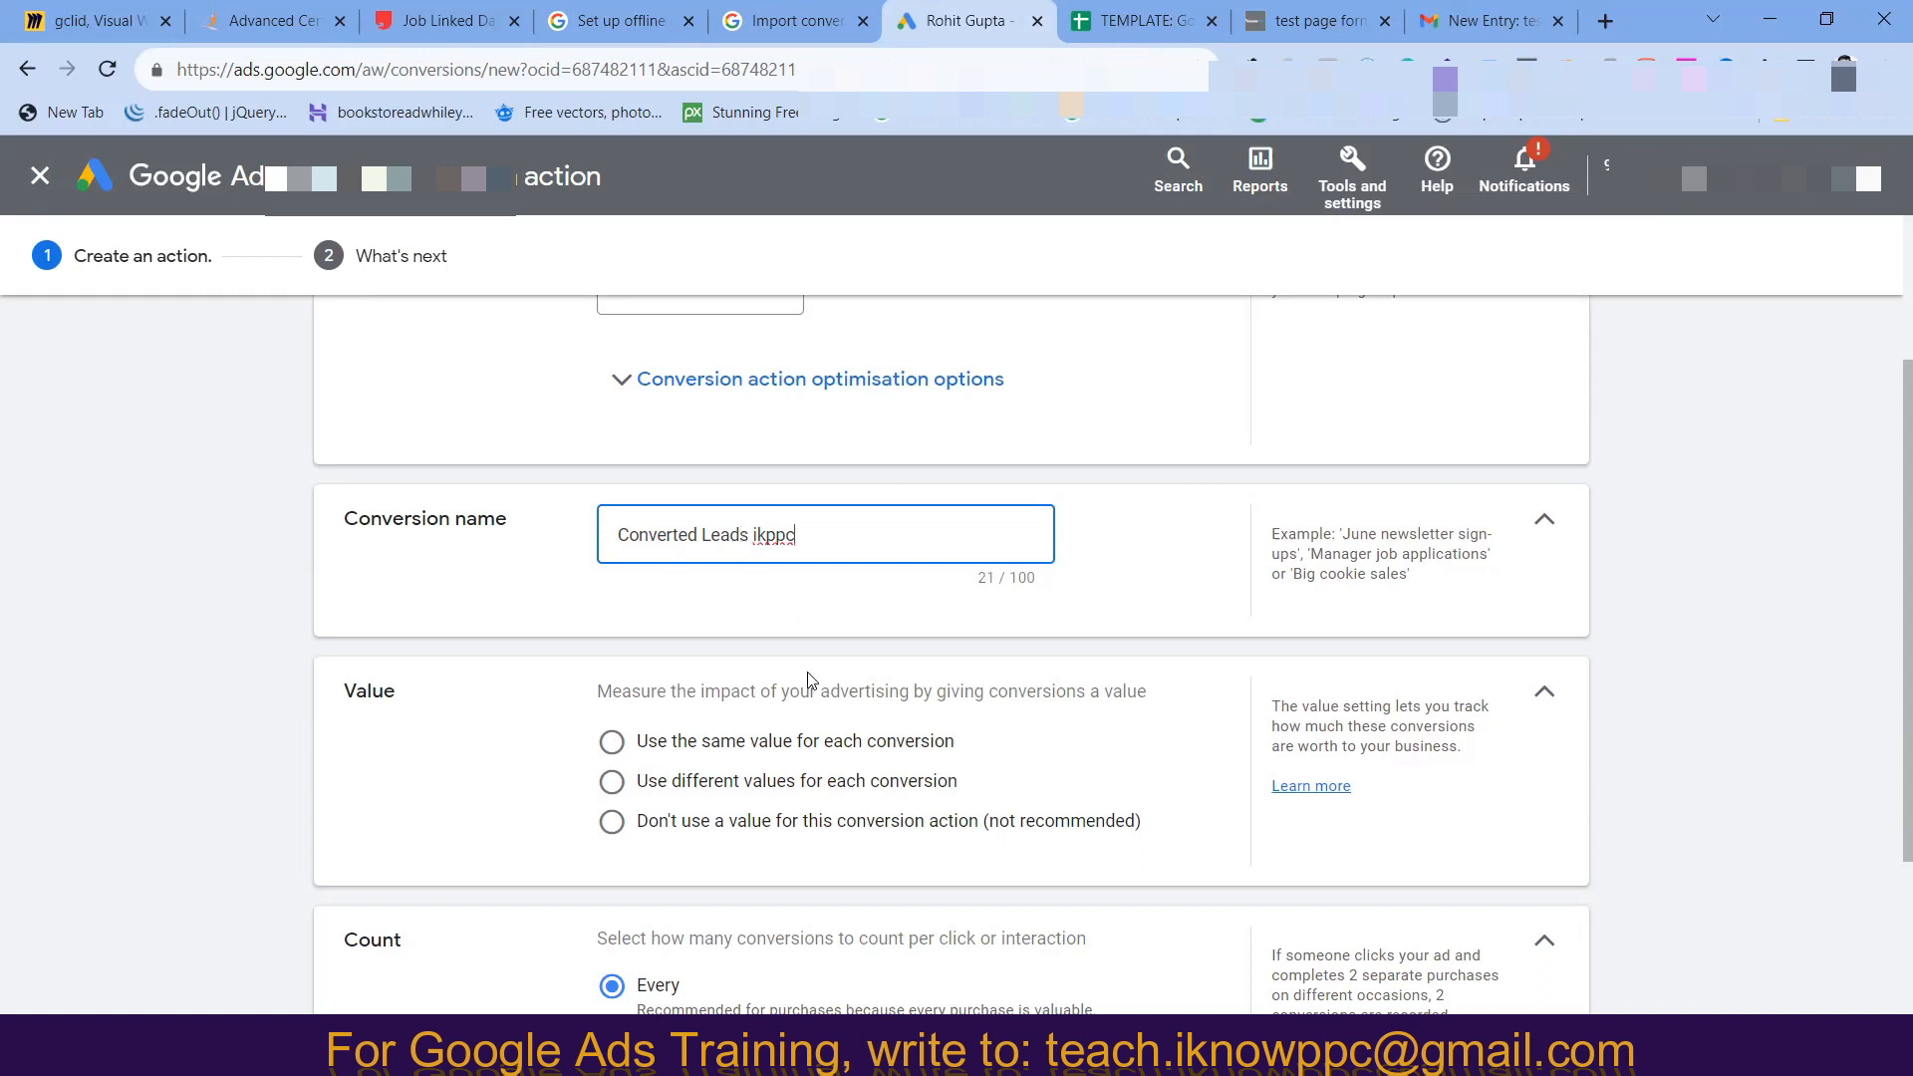
- Use the same value for each conversion and set it to 4999 Indian Rupees
scroll(809, 680, down, 1)
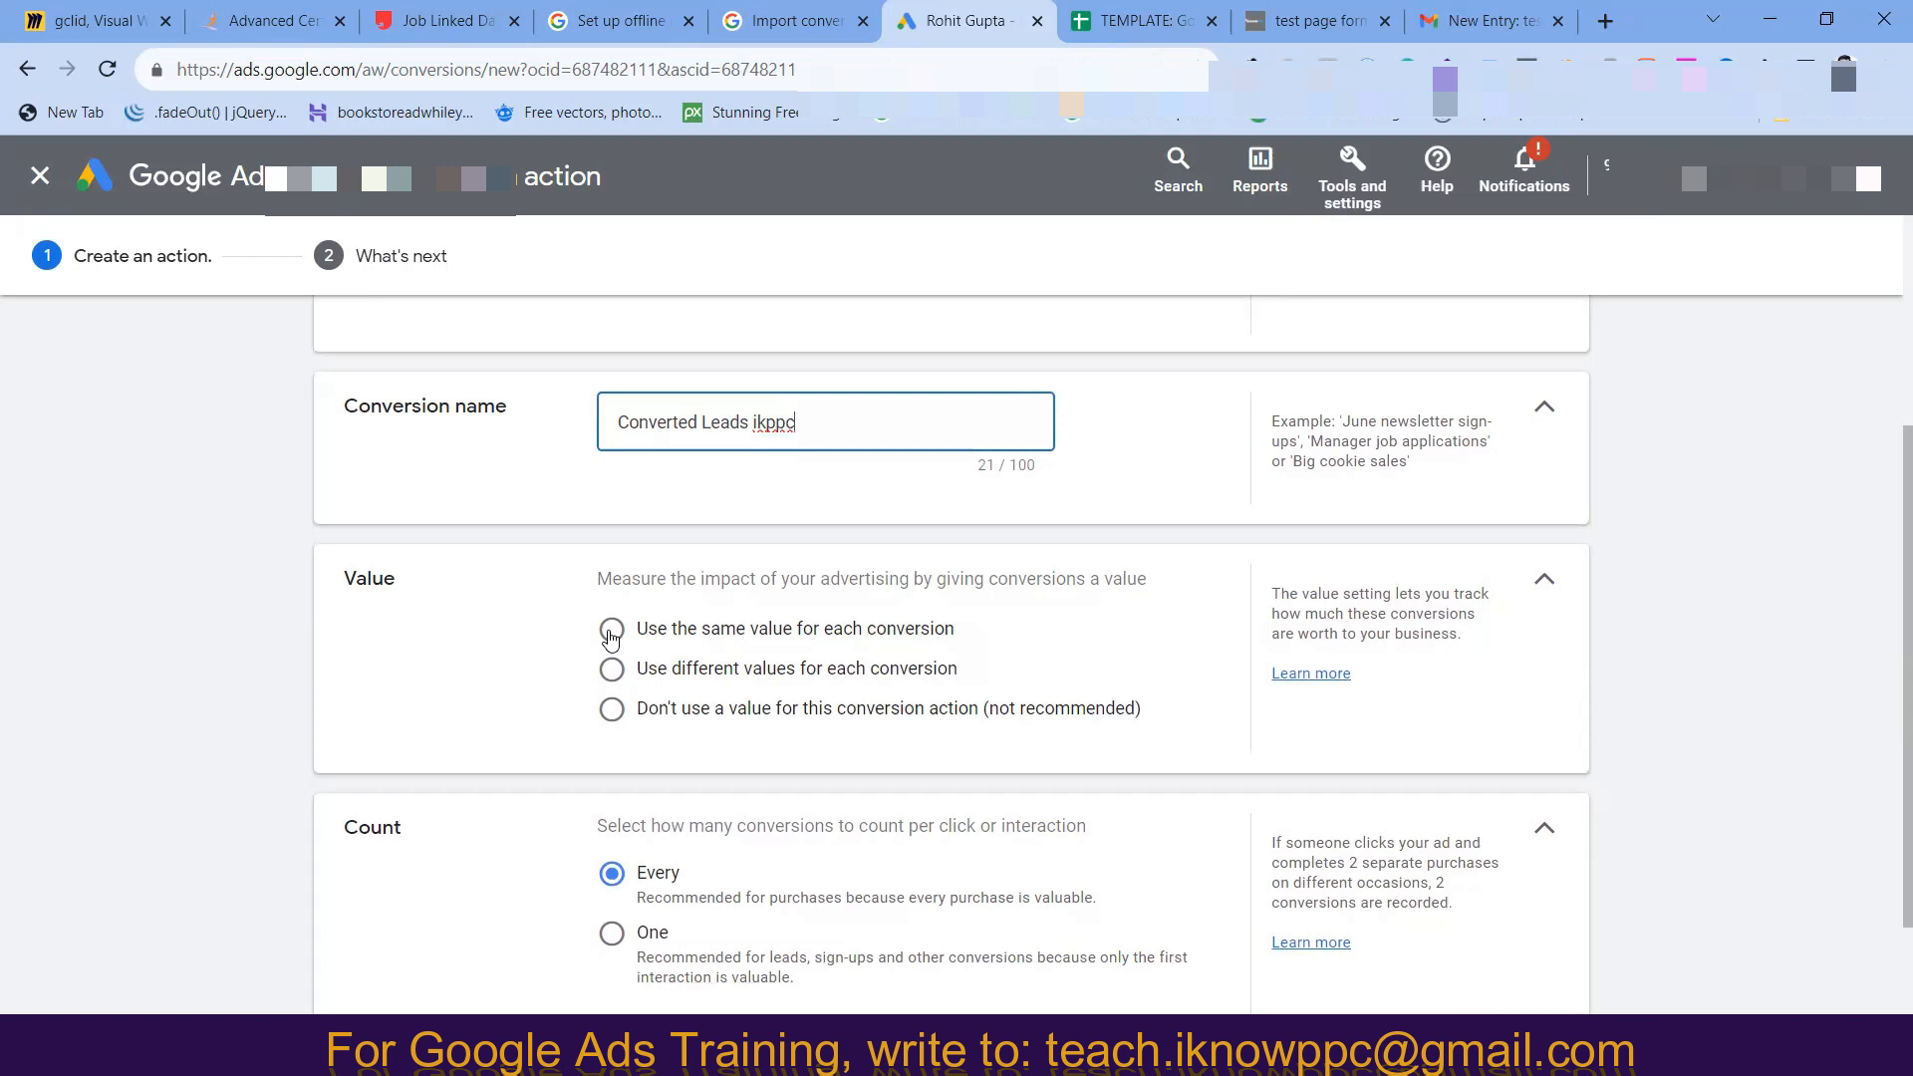
click(611, 632)
click(909, 739)
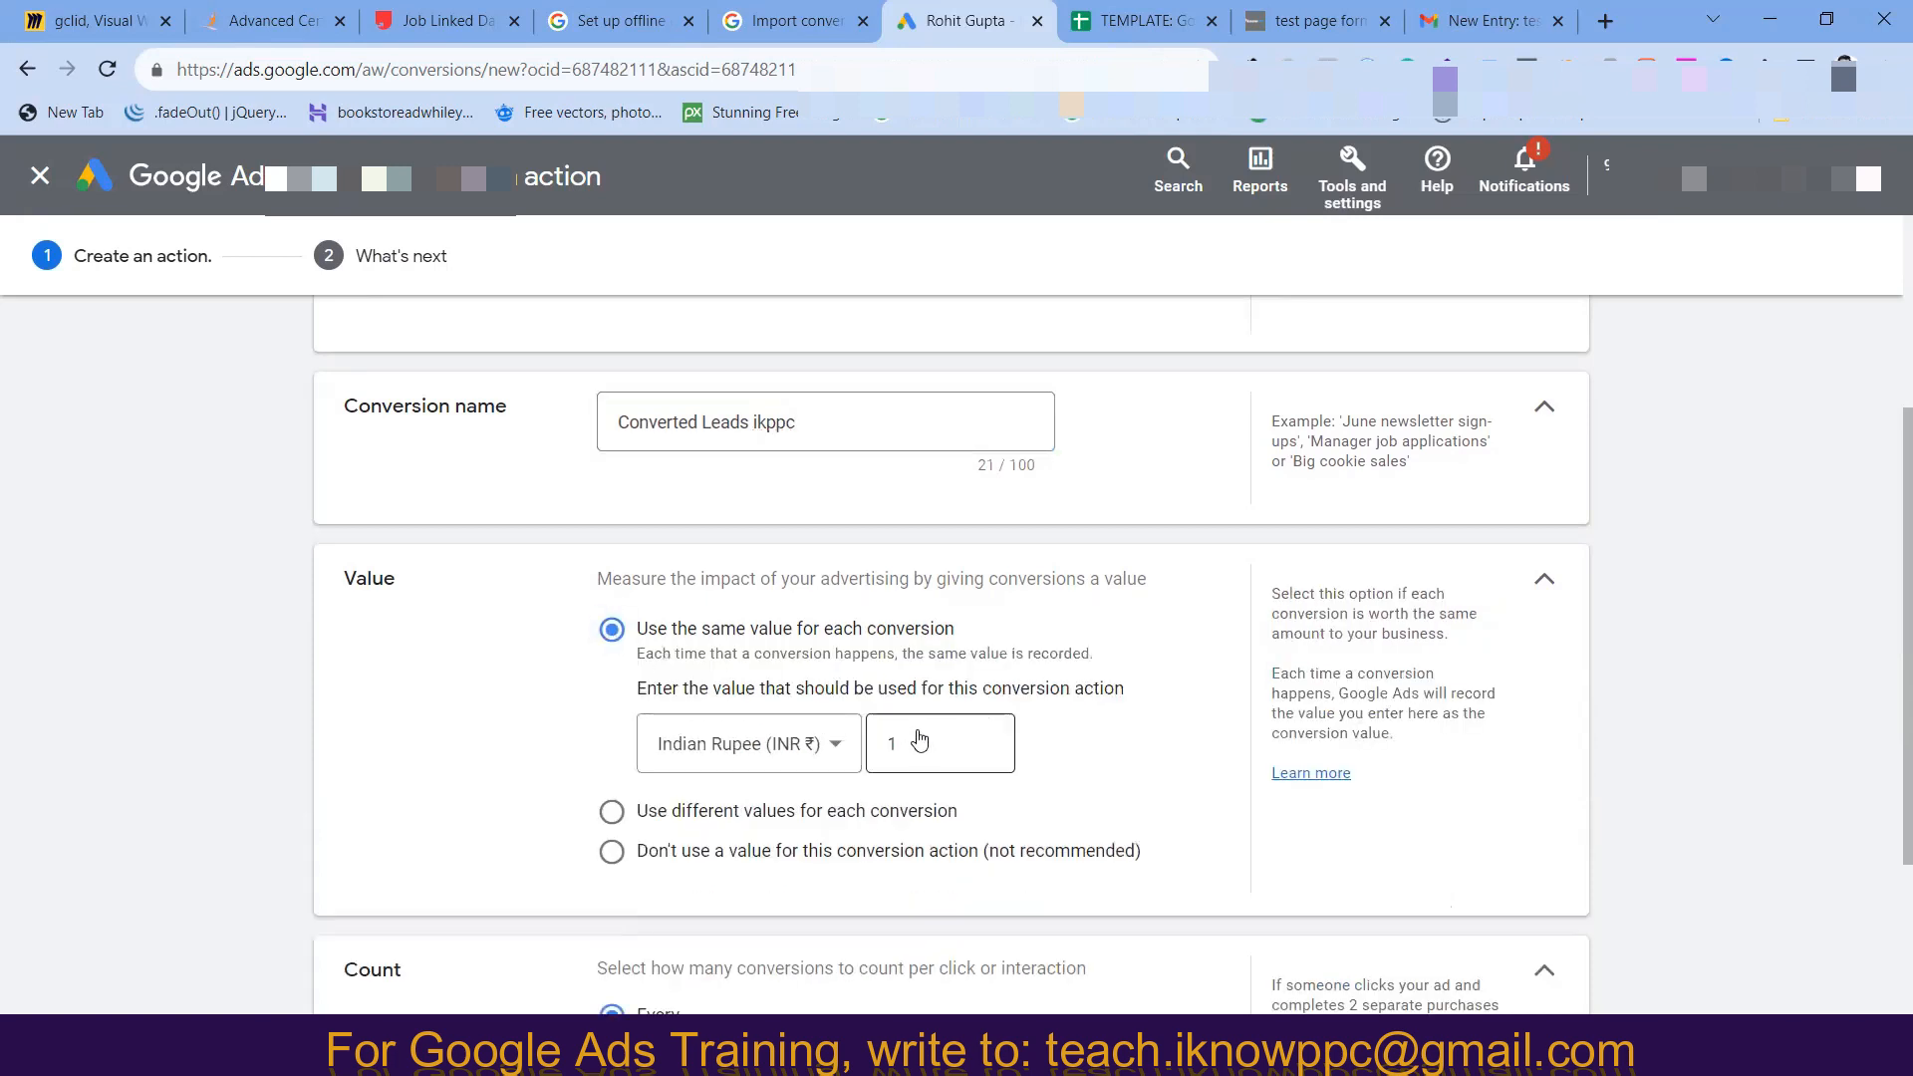
key(BackSpace)
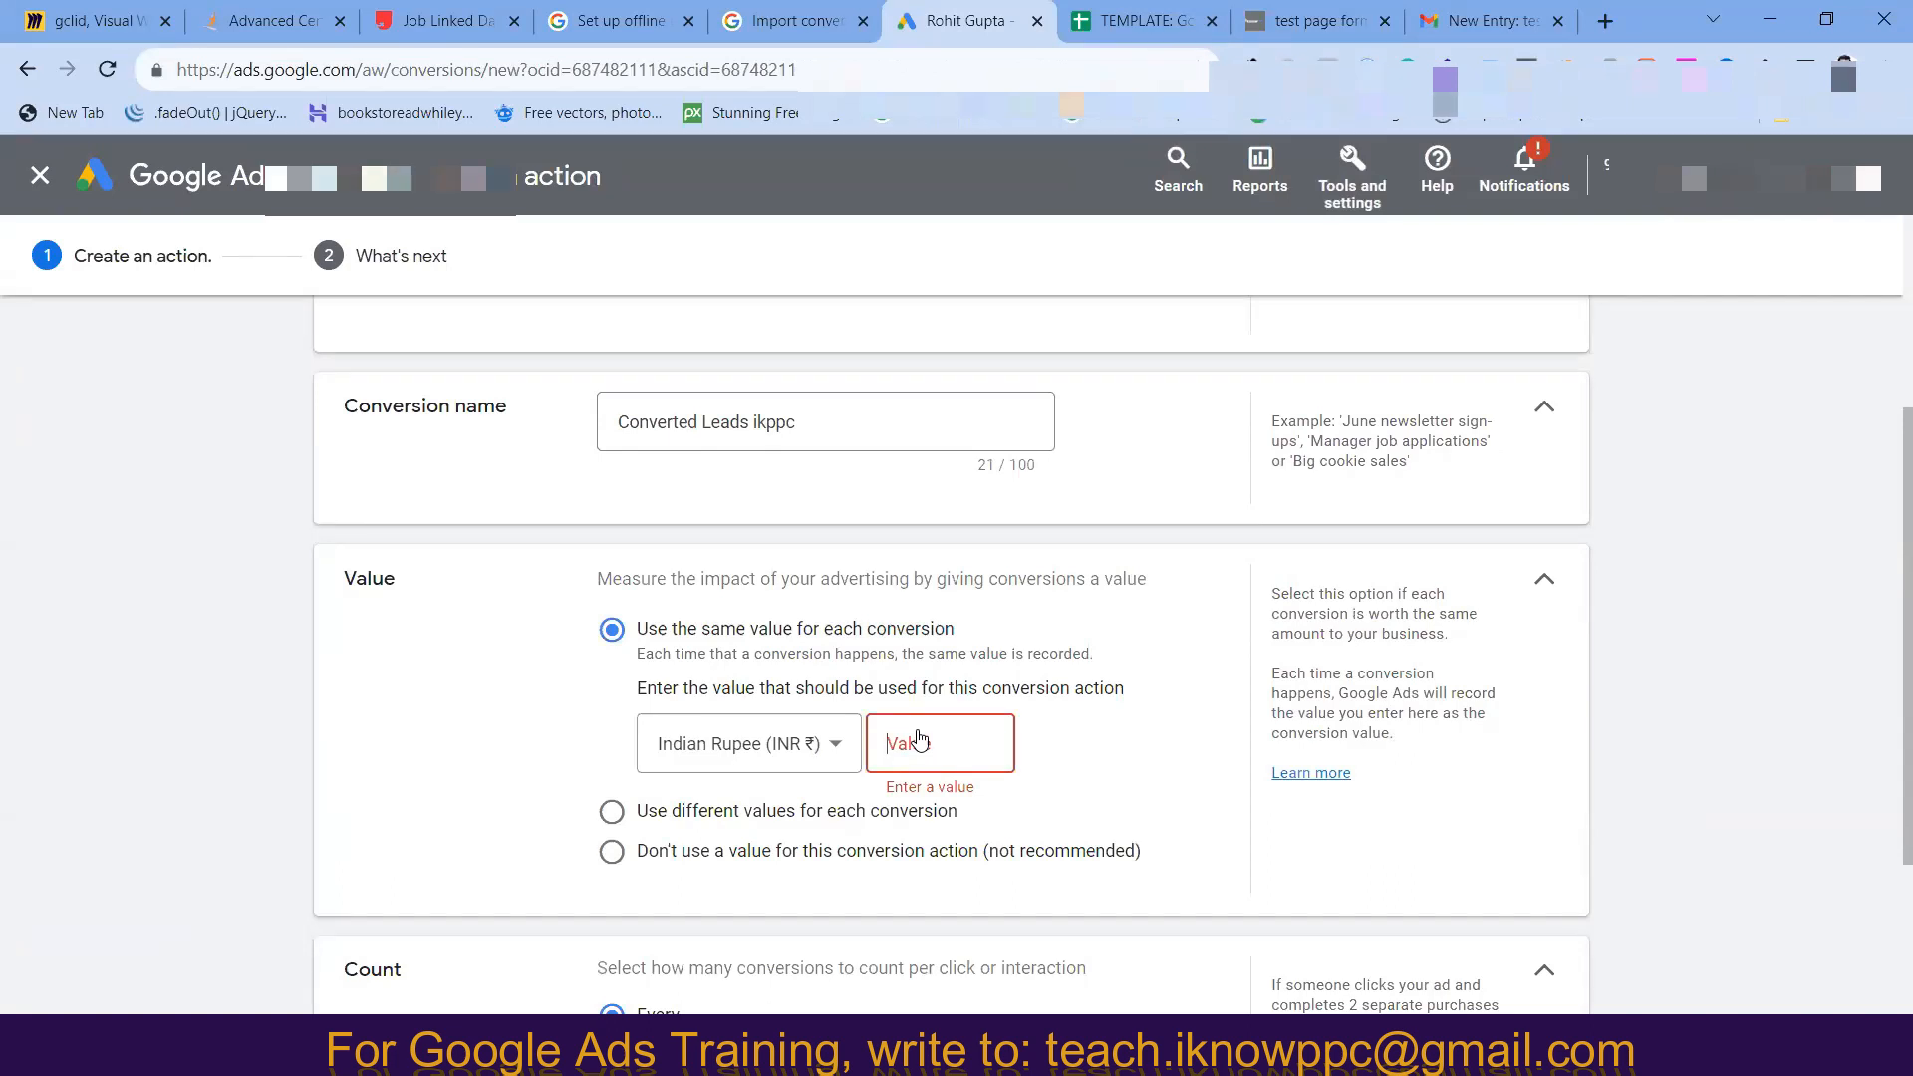
text(4999)
click(491, 774)
- Set the conversion count to One and create the conversion action
scroll(491, 776, down, 2)
scroll(491, 776, down, 1)
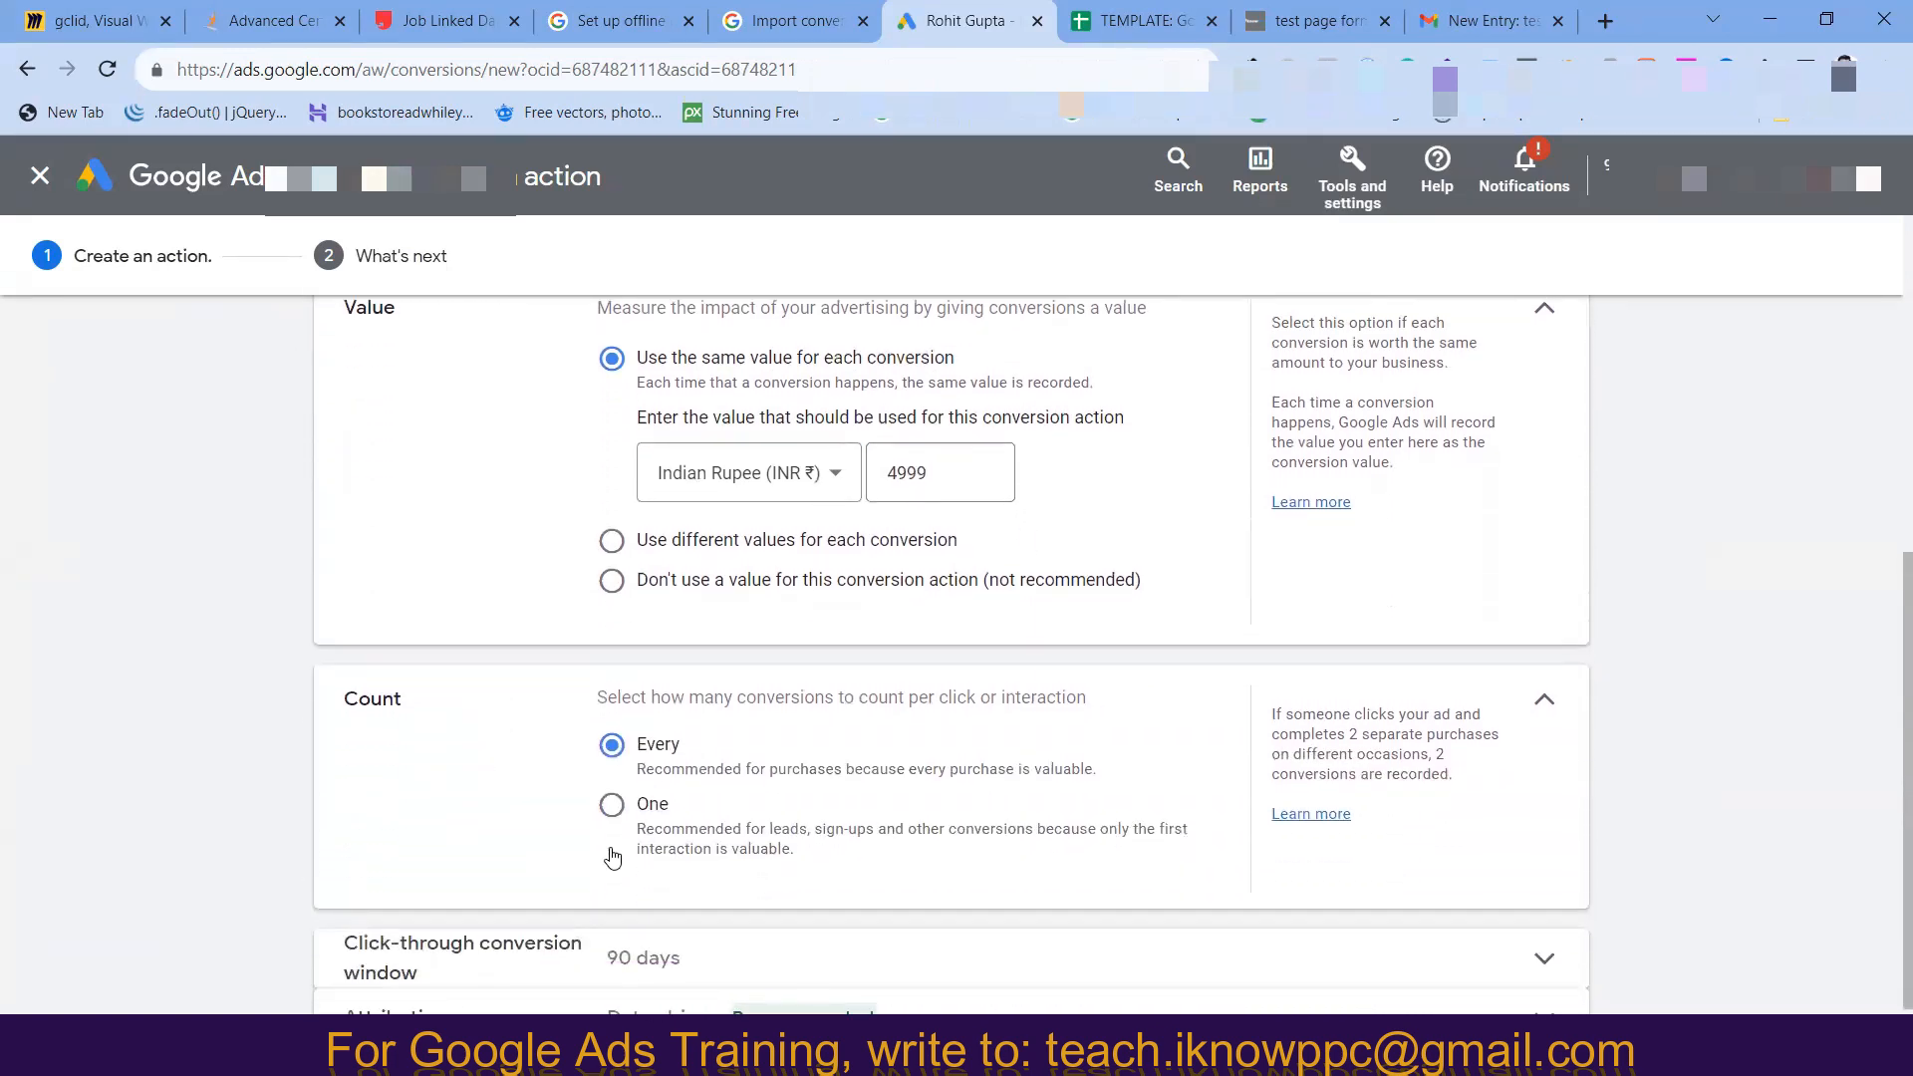
click(613, 805)
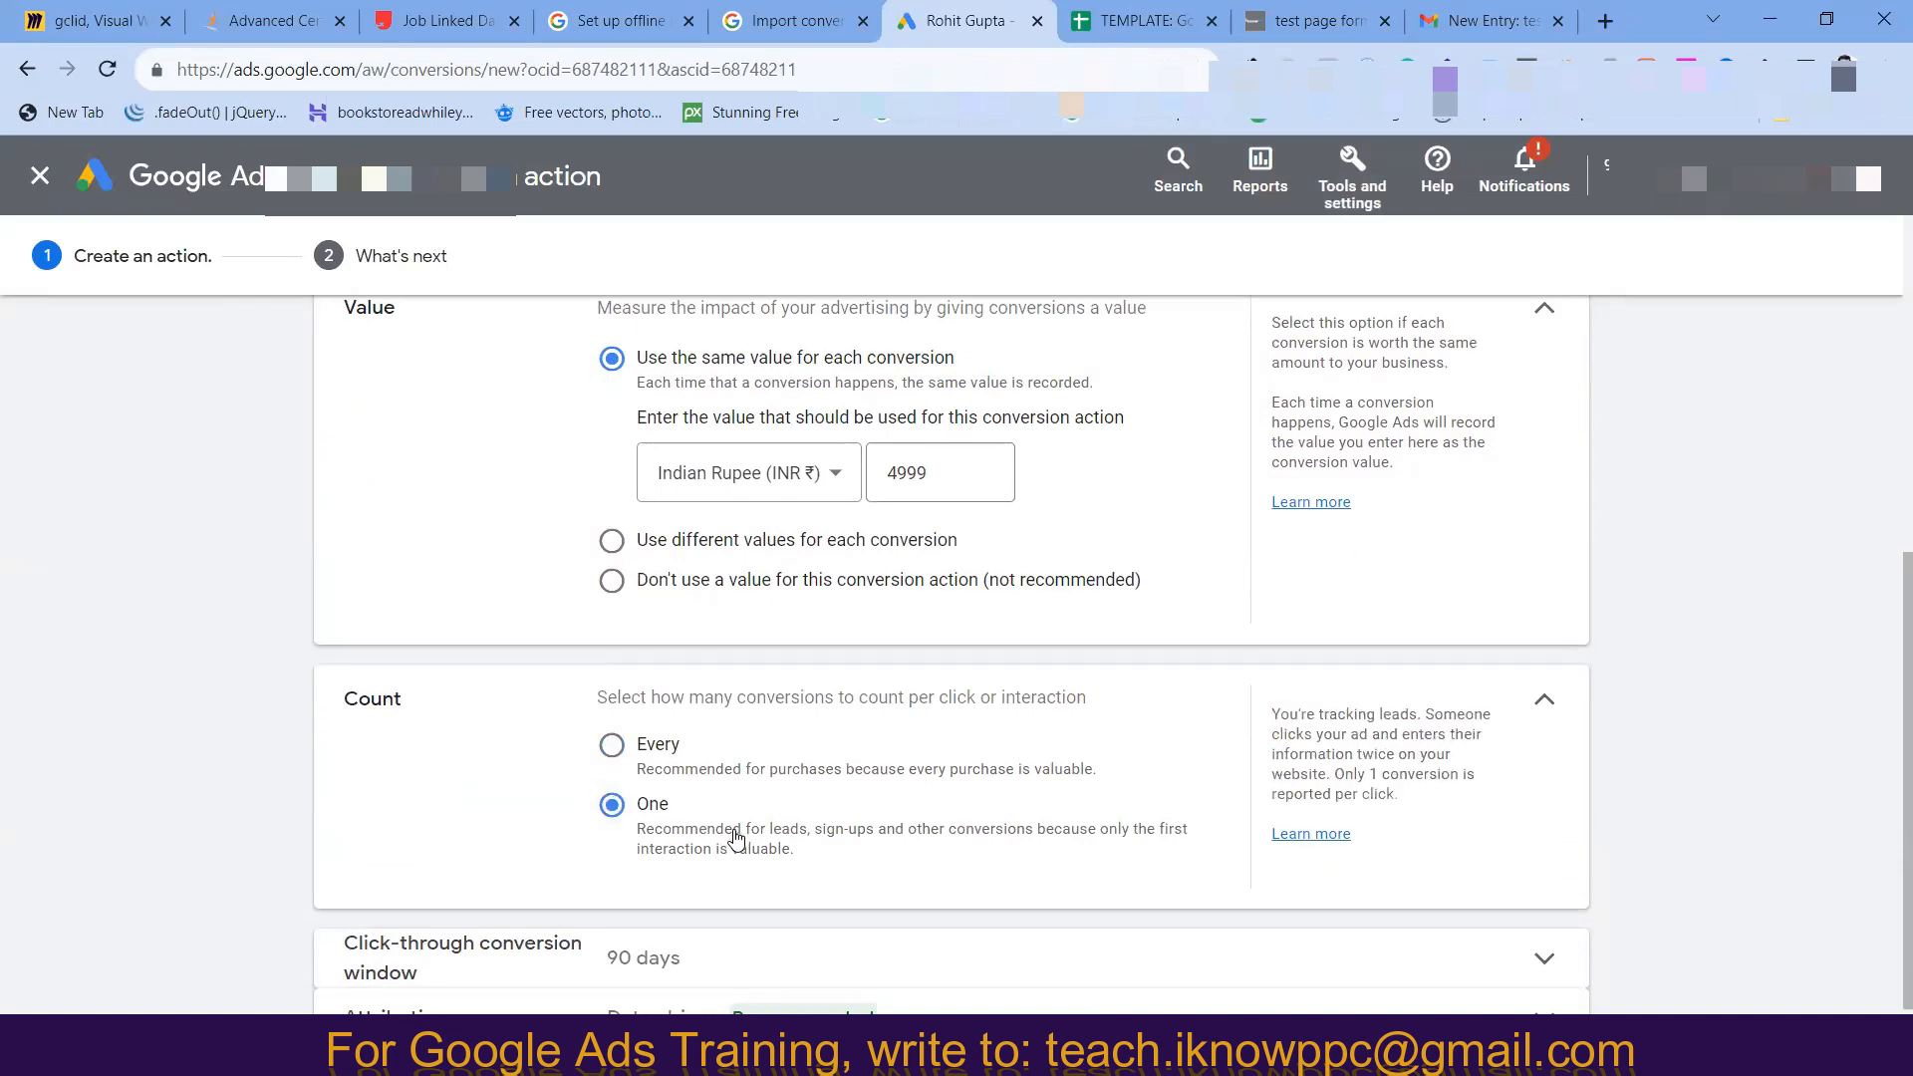
scroll(734, 840, down, 1)
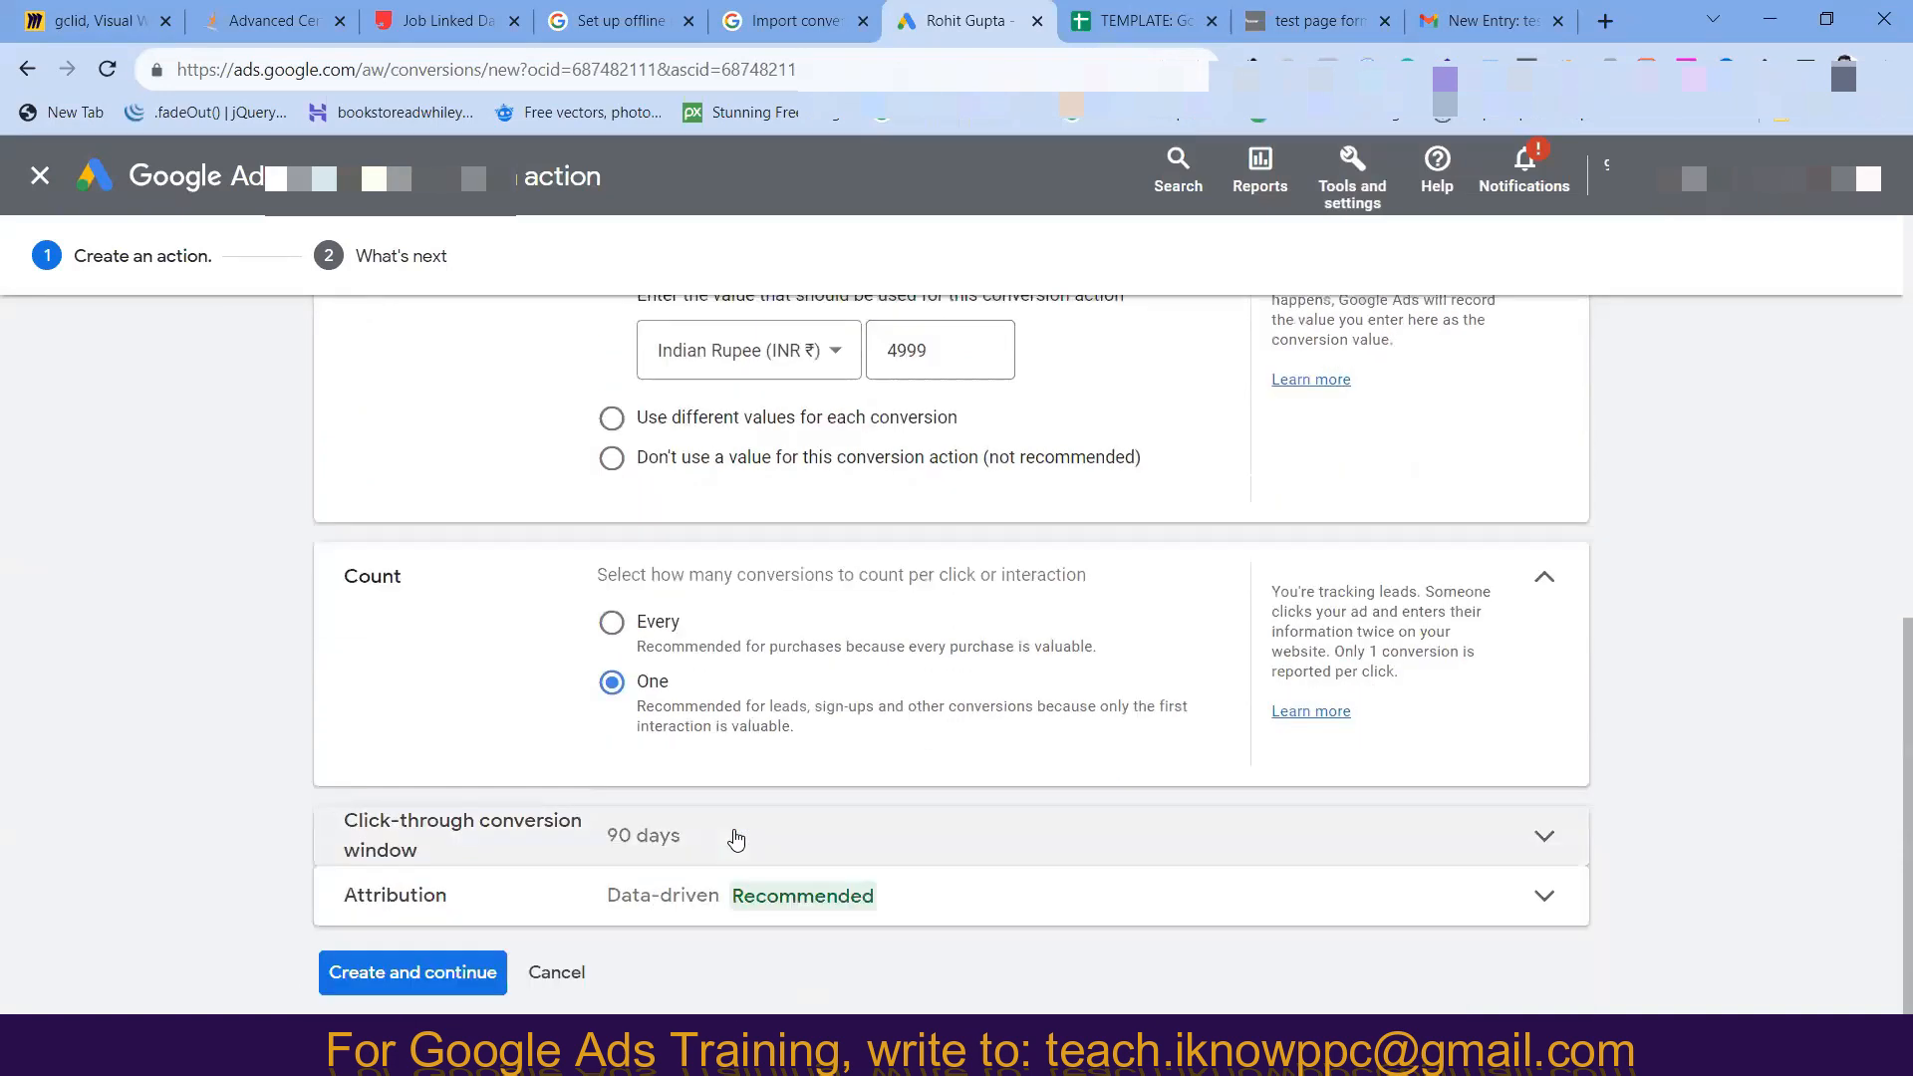
click(431, 979)
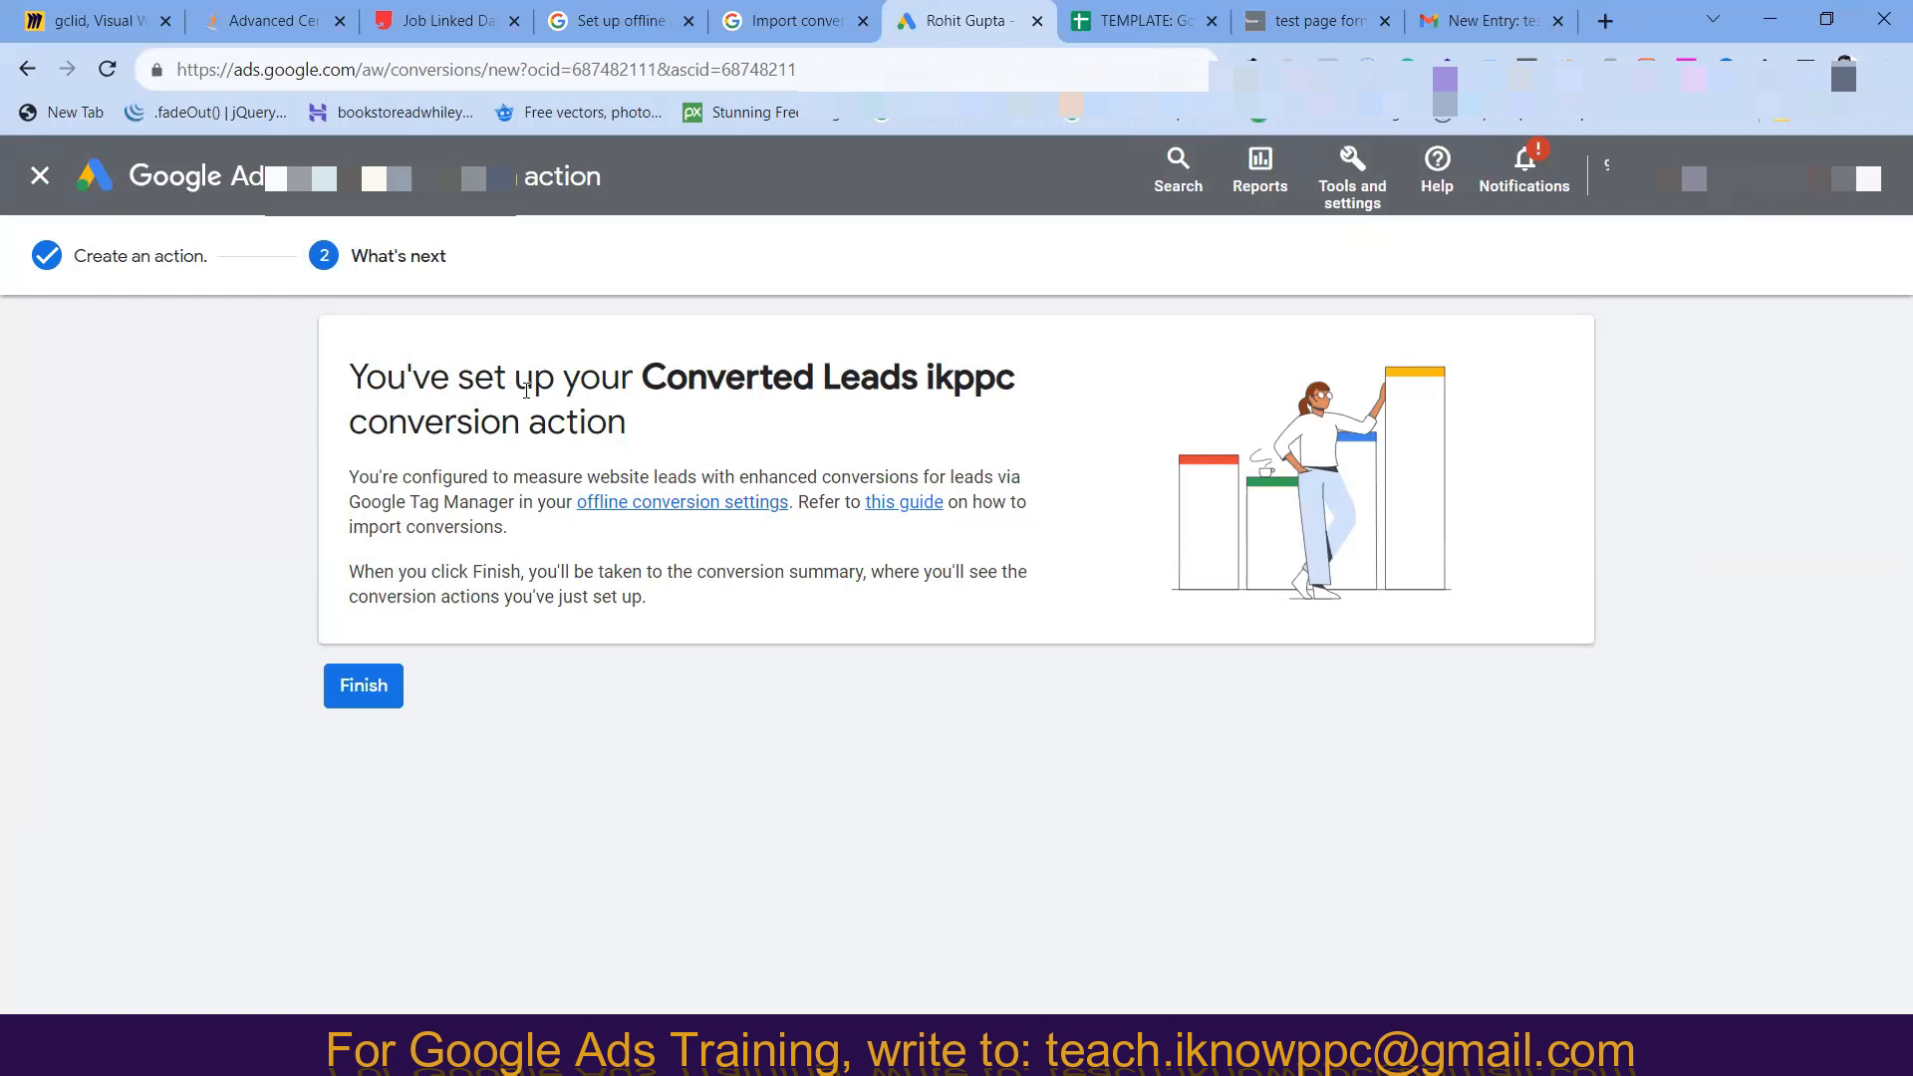
- Review the setup confirmation text, including the part on measuring website leads with enhanced conversions
drag(508, 379, 995, 380)
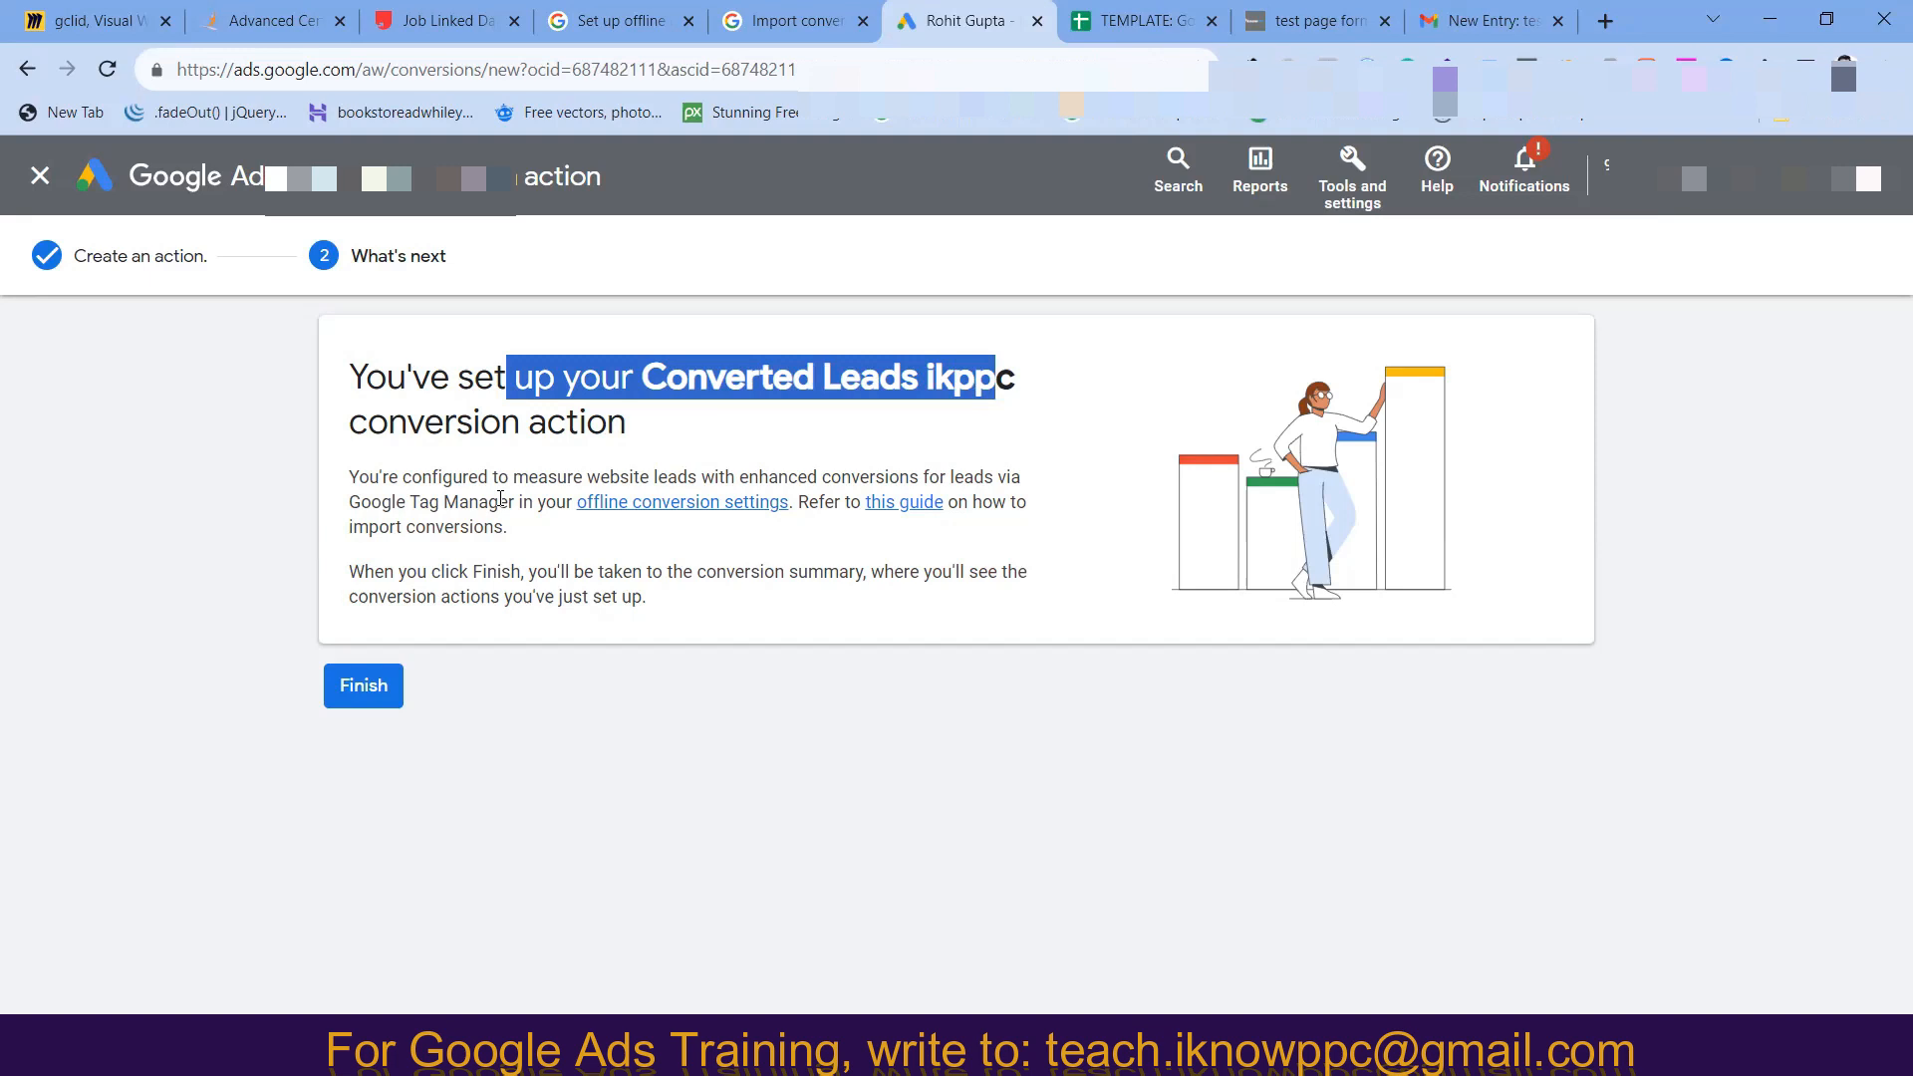
drag(422, 480, 741, 476)
click(744, 475)
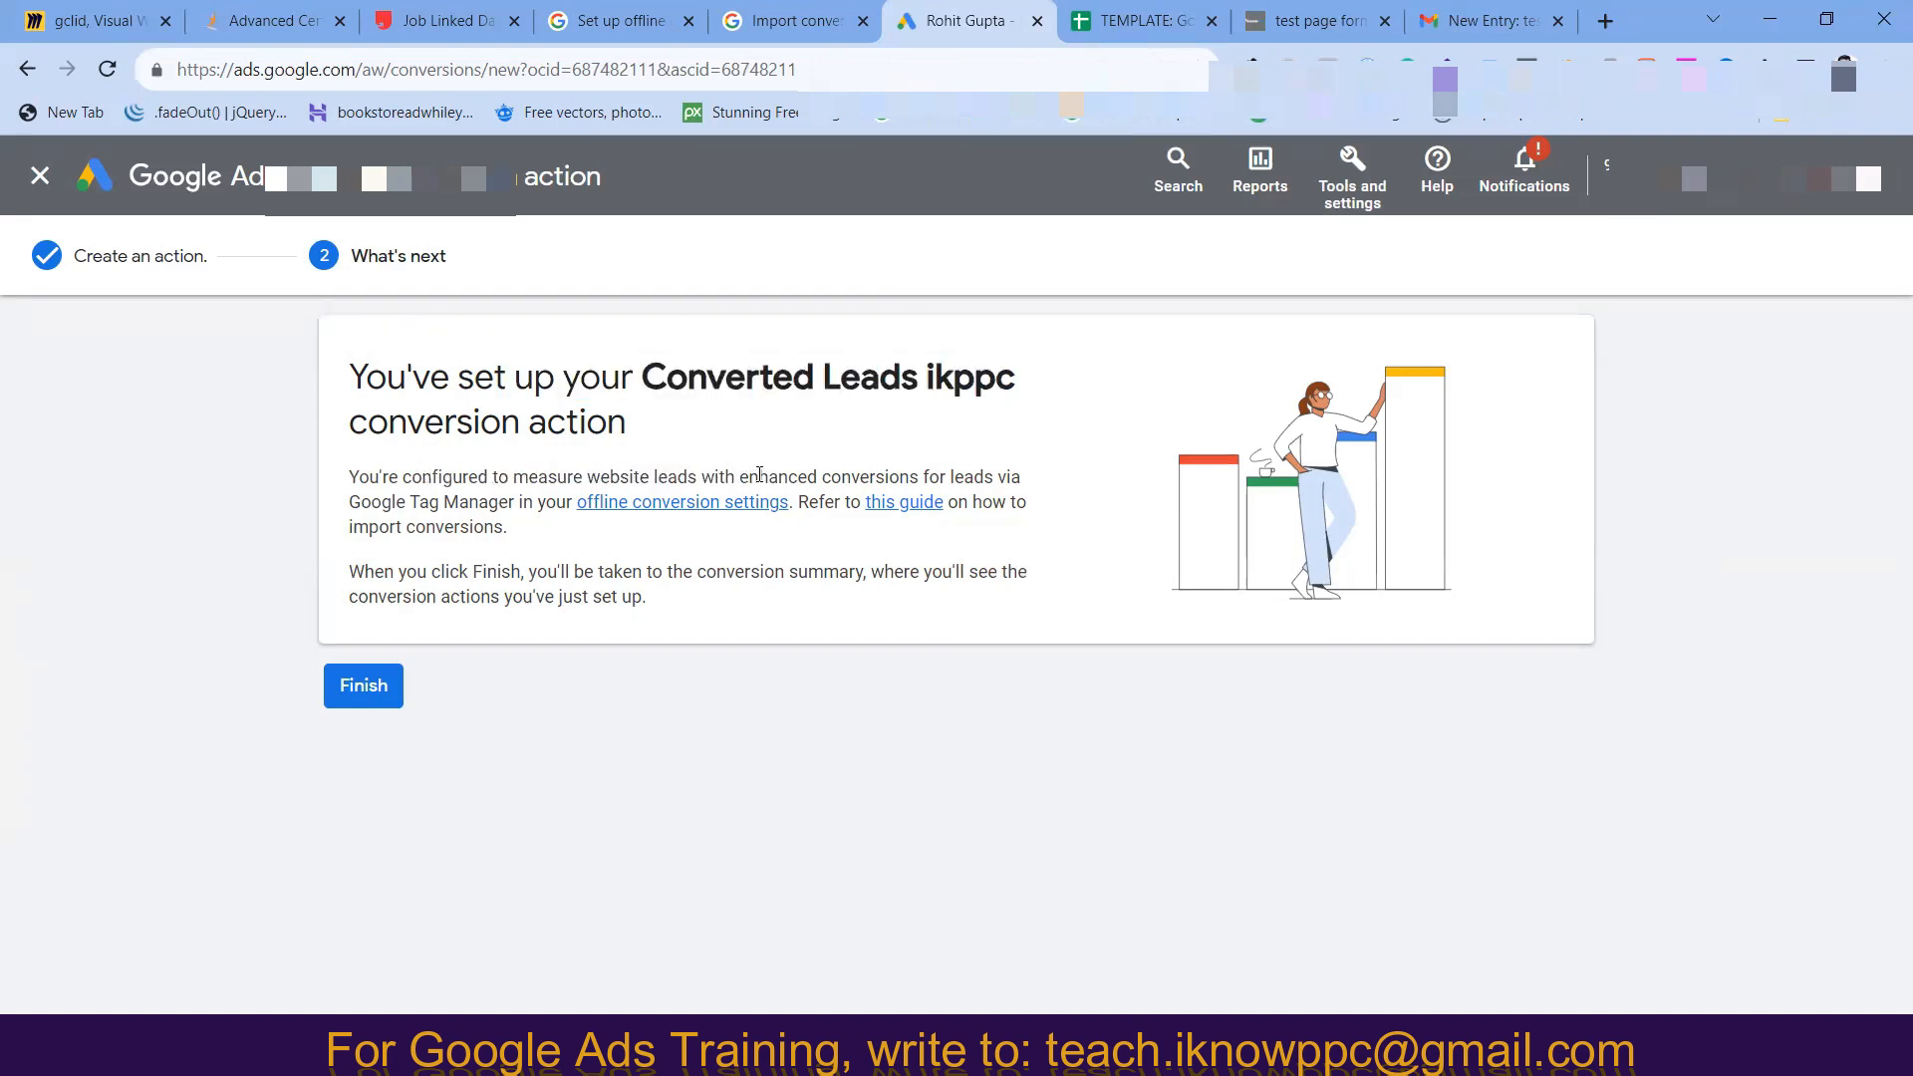
drag(743, 476, 984, 483)
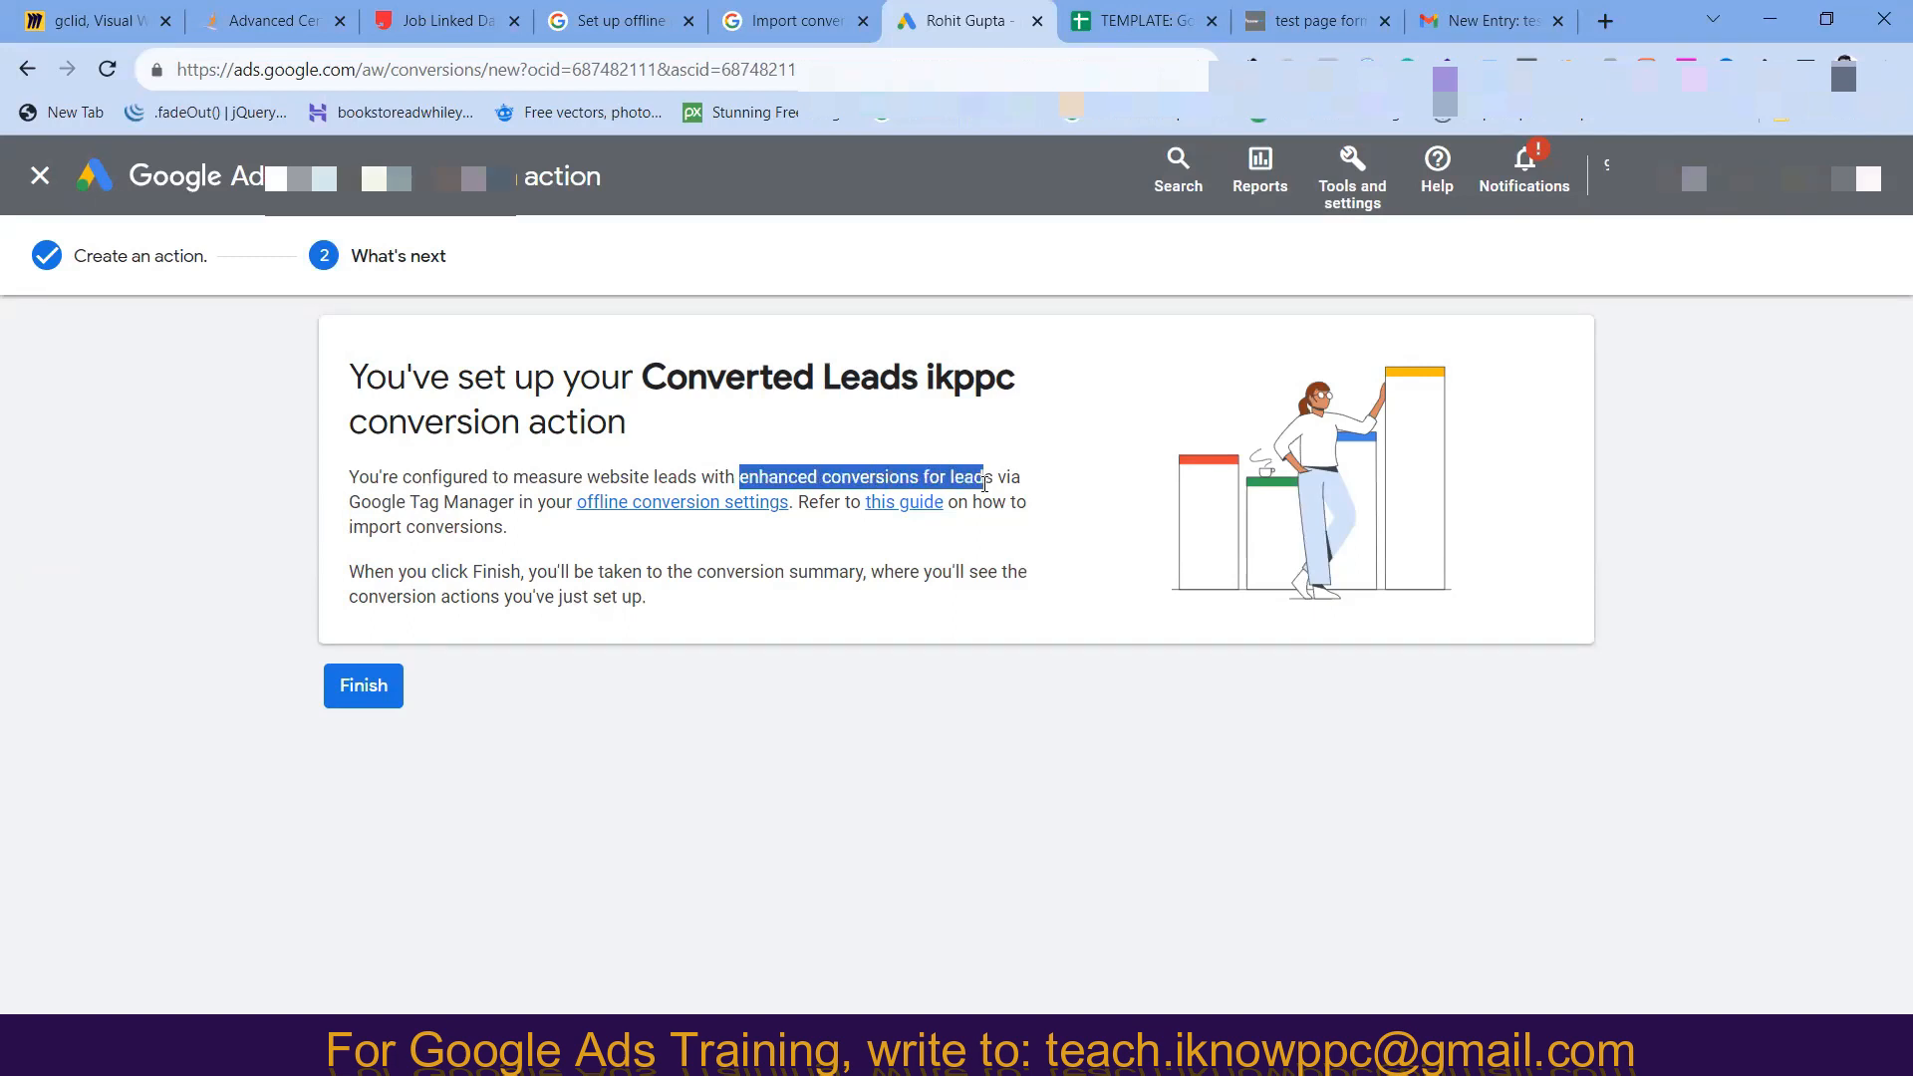
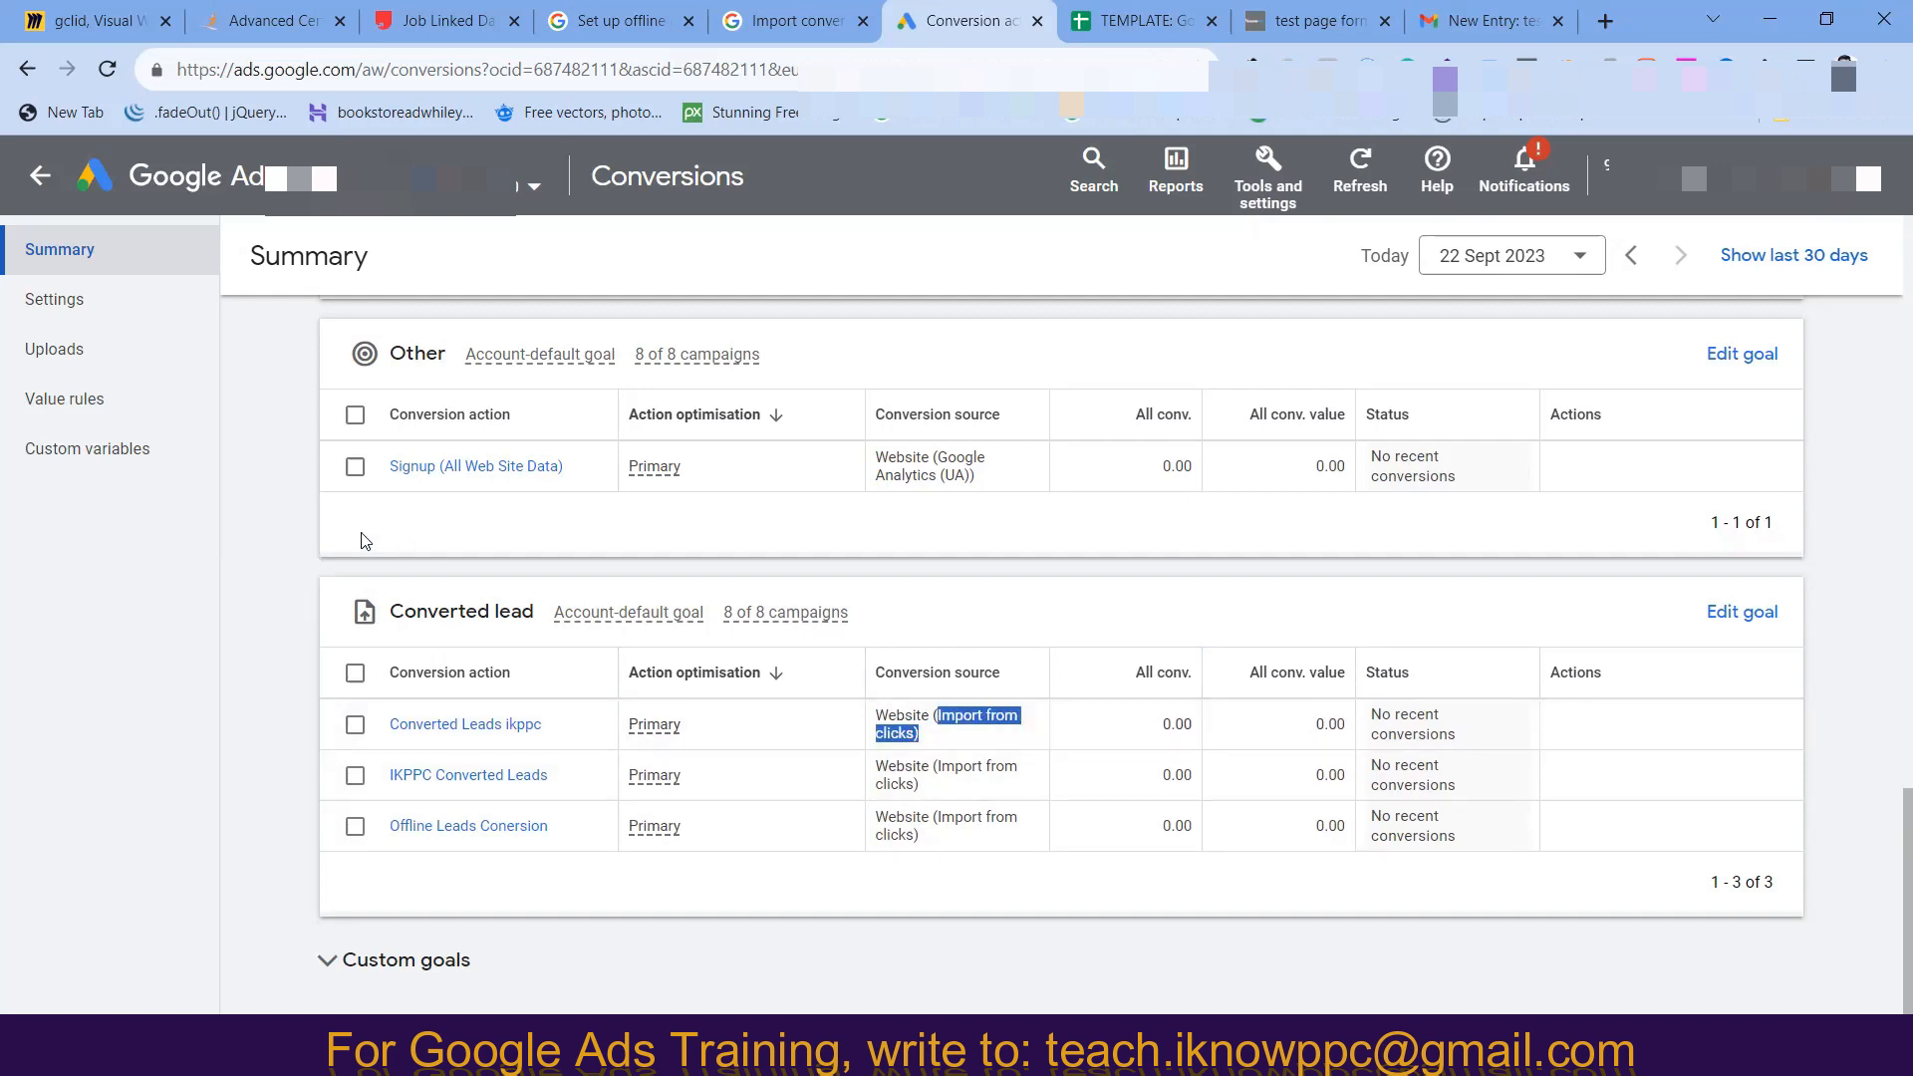
- Start a new upload in the conversion Uploads section and check which file sources are offered
click(59, 356)
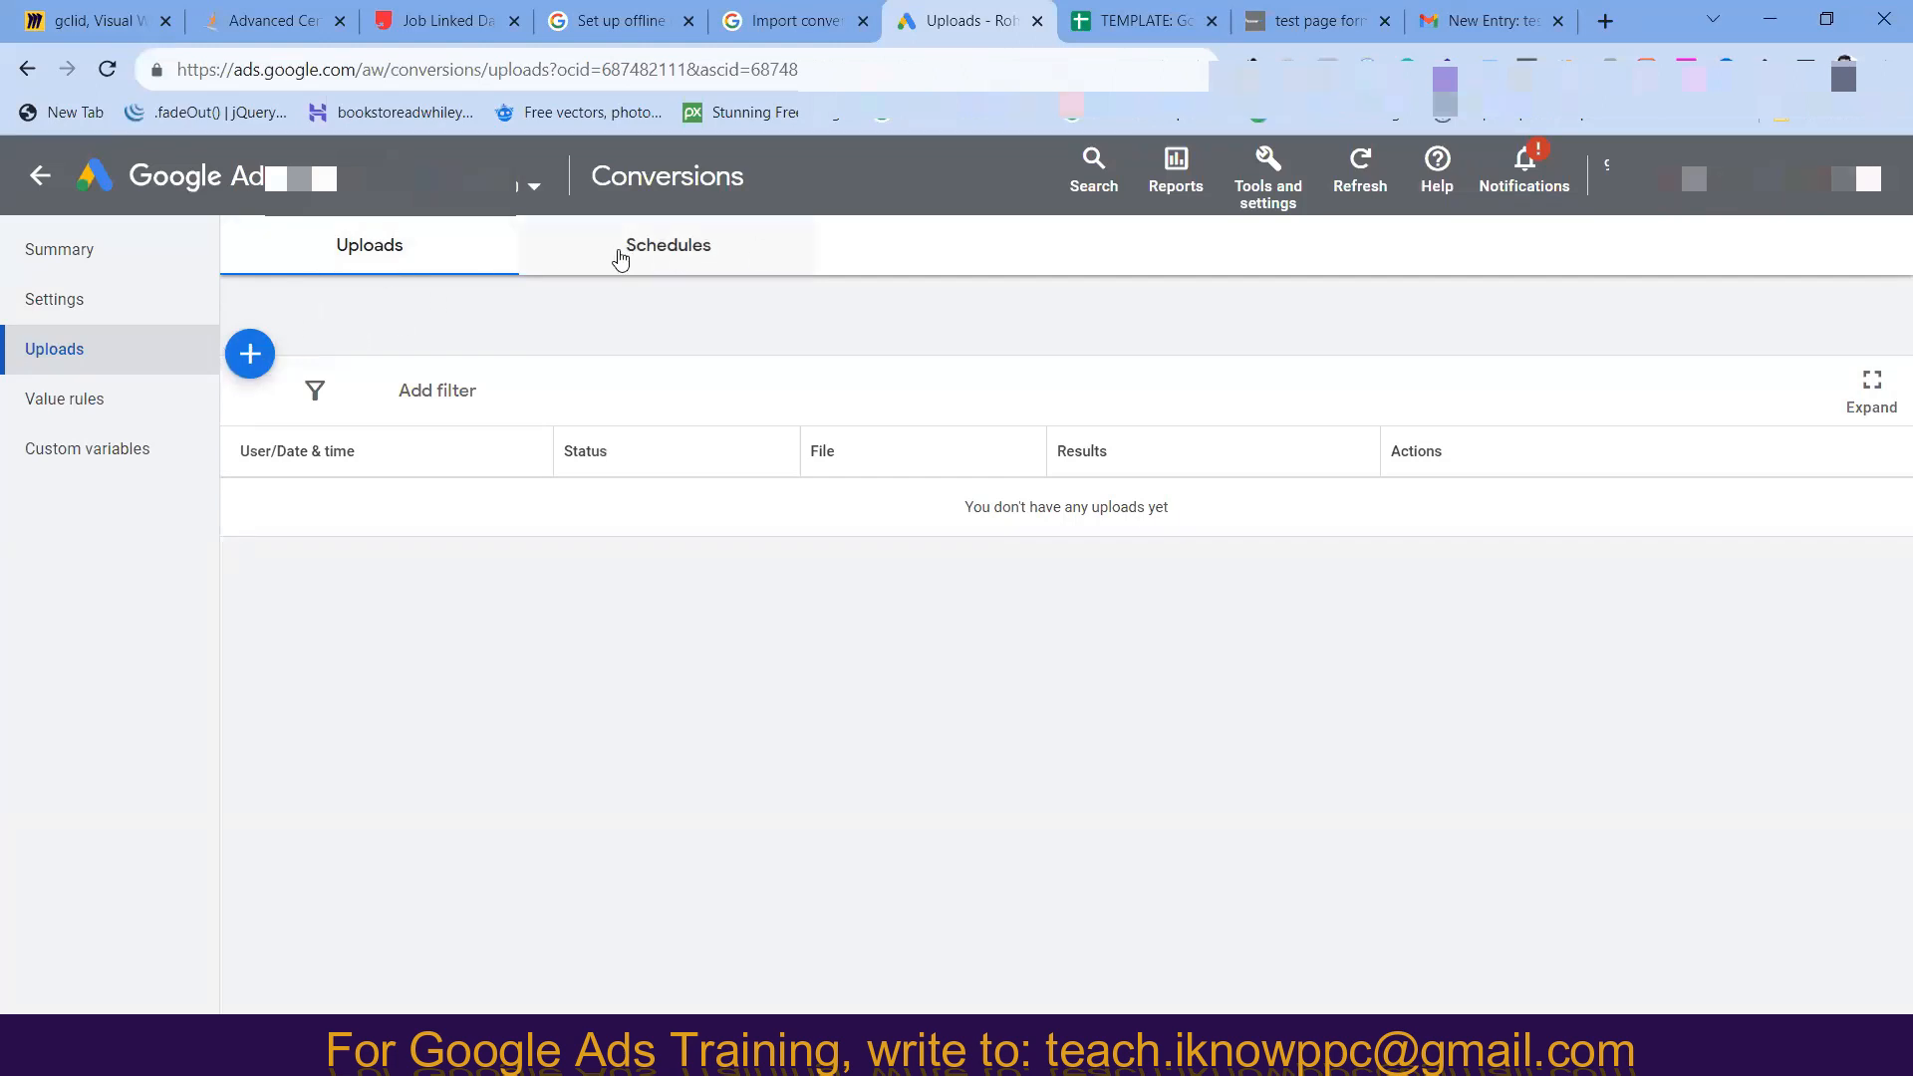
click(254, 369)
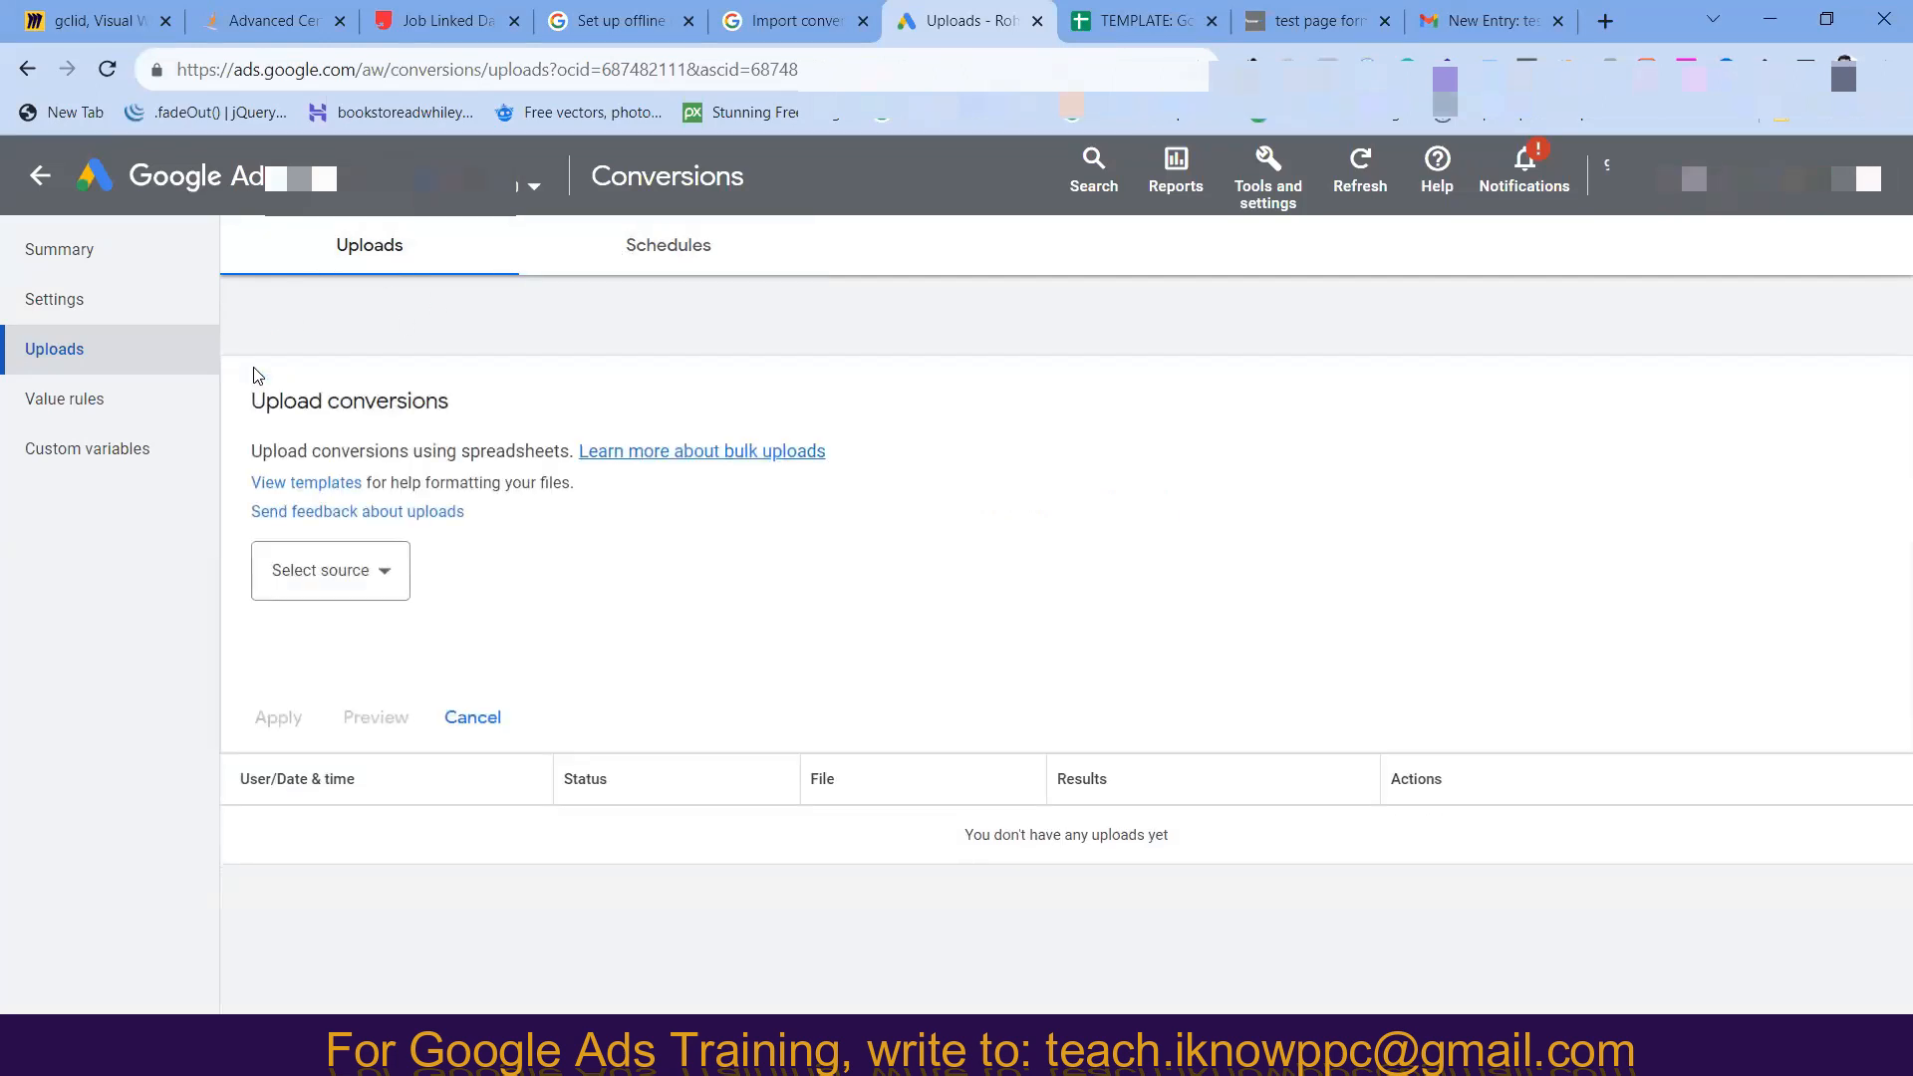
click(342, 597)
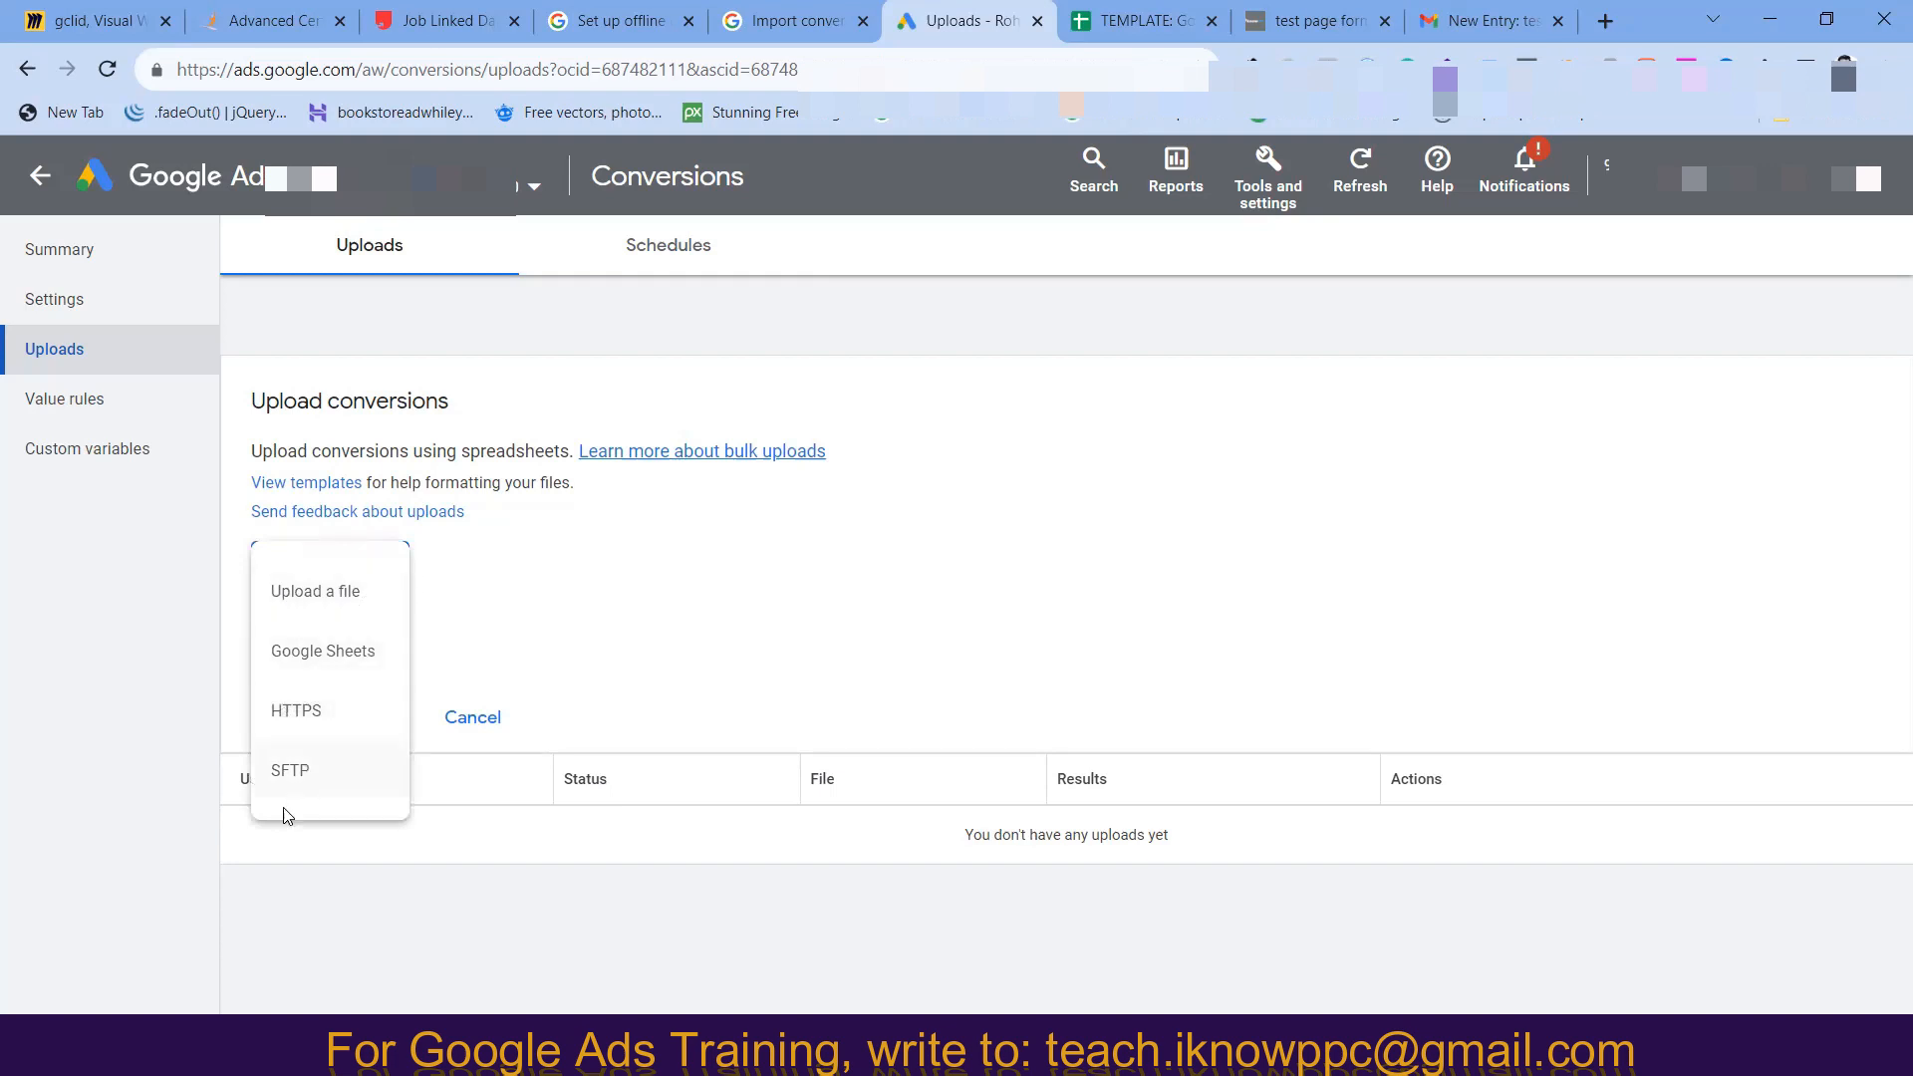
click(490, 625)
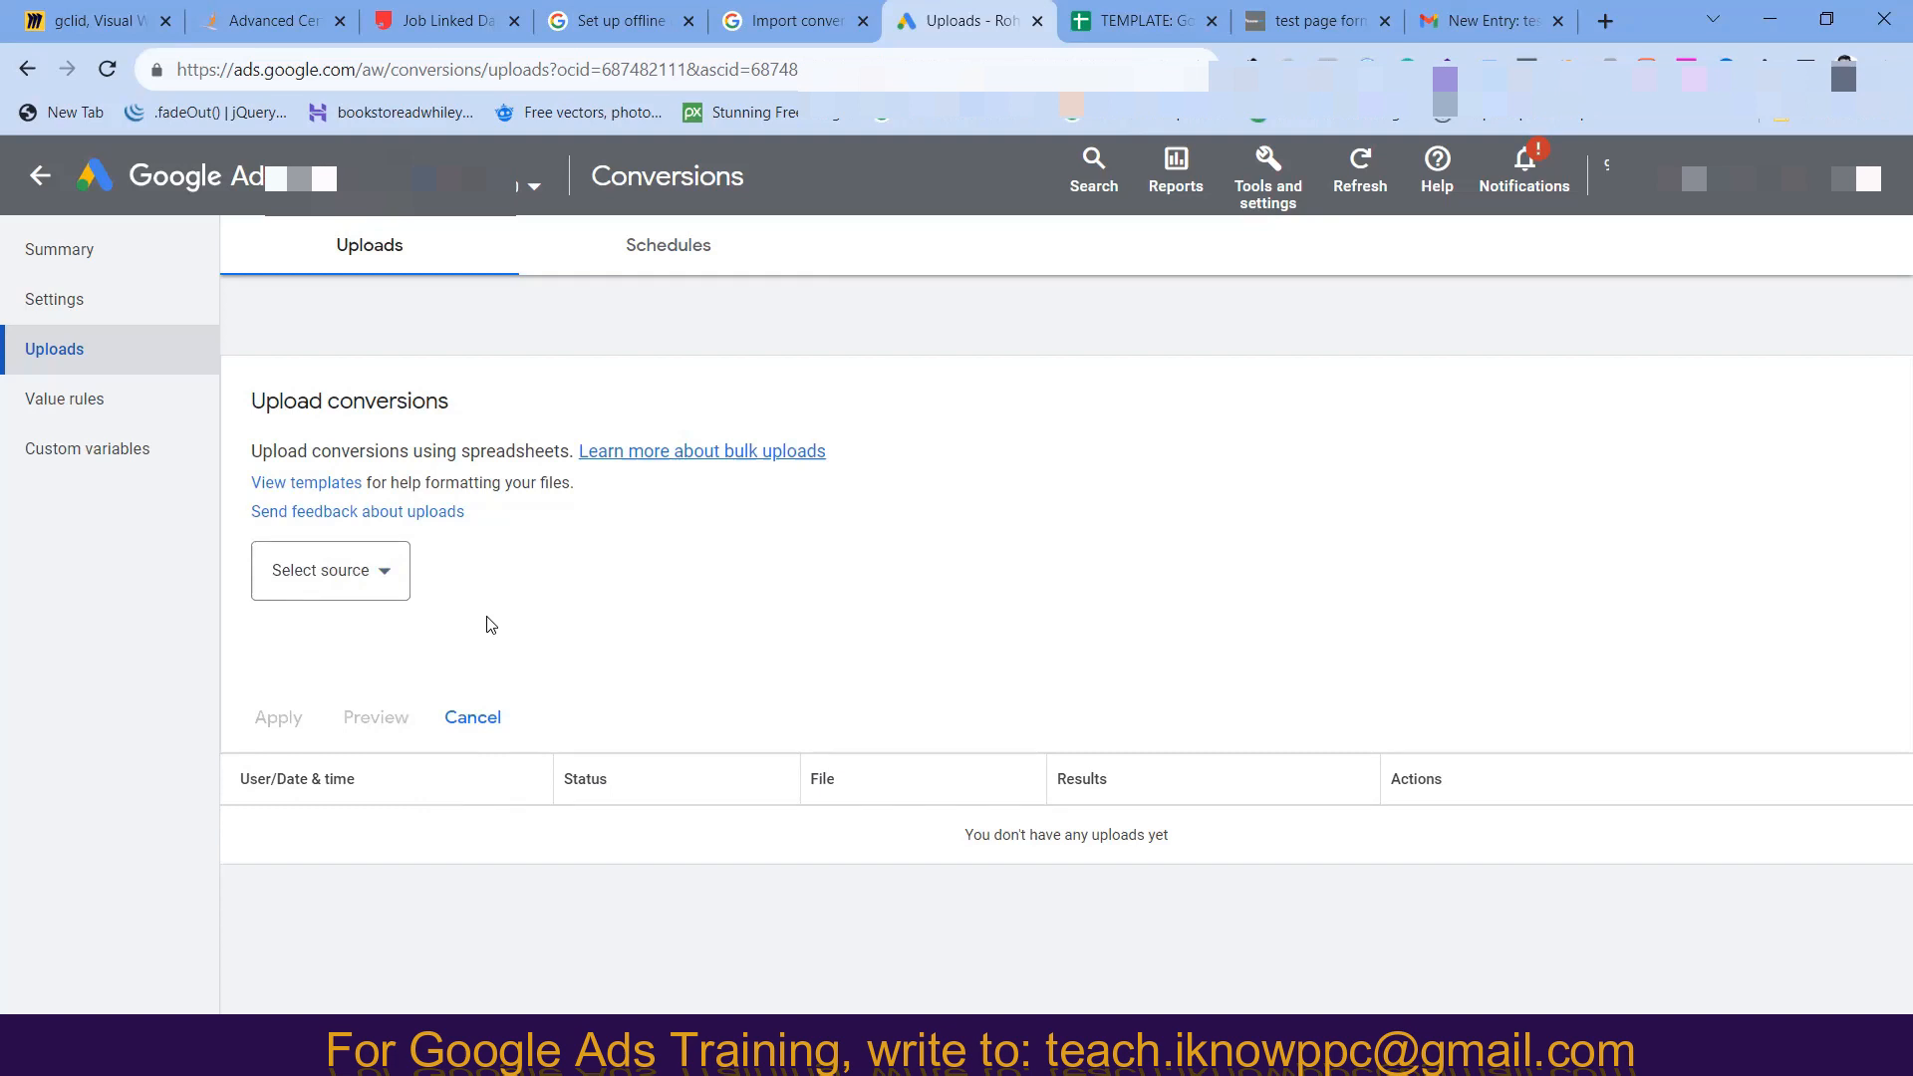
- View the upload templates and examine the new-upload types for conversions from clicks and from calls
click(286, 491)
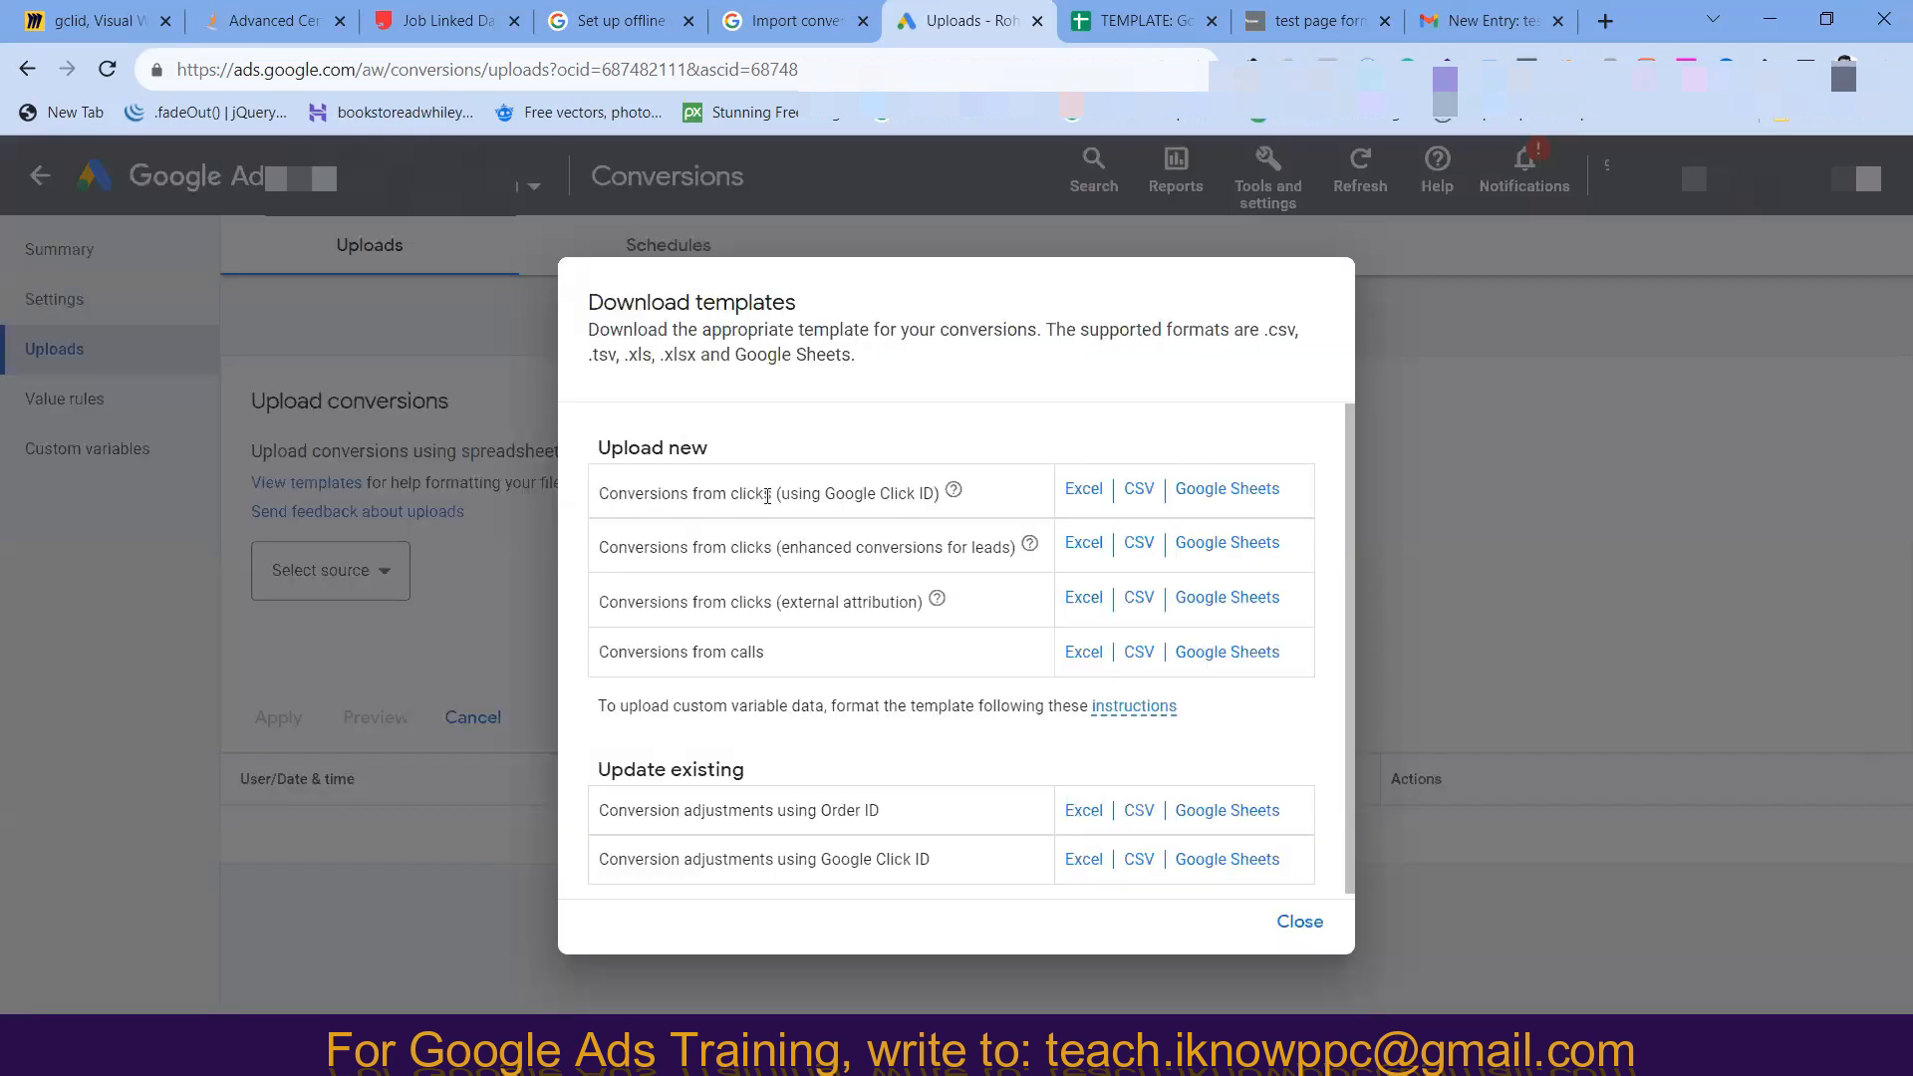
drag(679, 491, 924, 512)
click(837, 493)
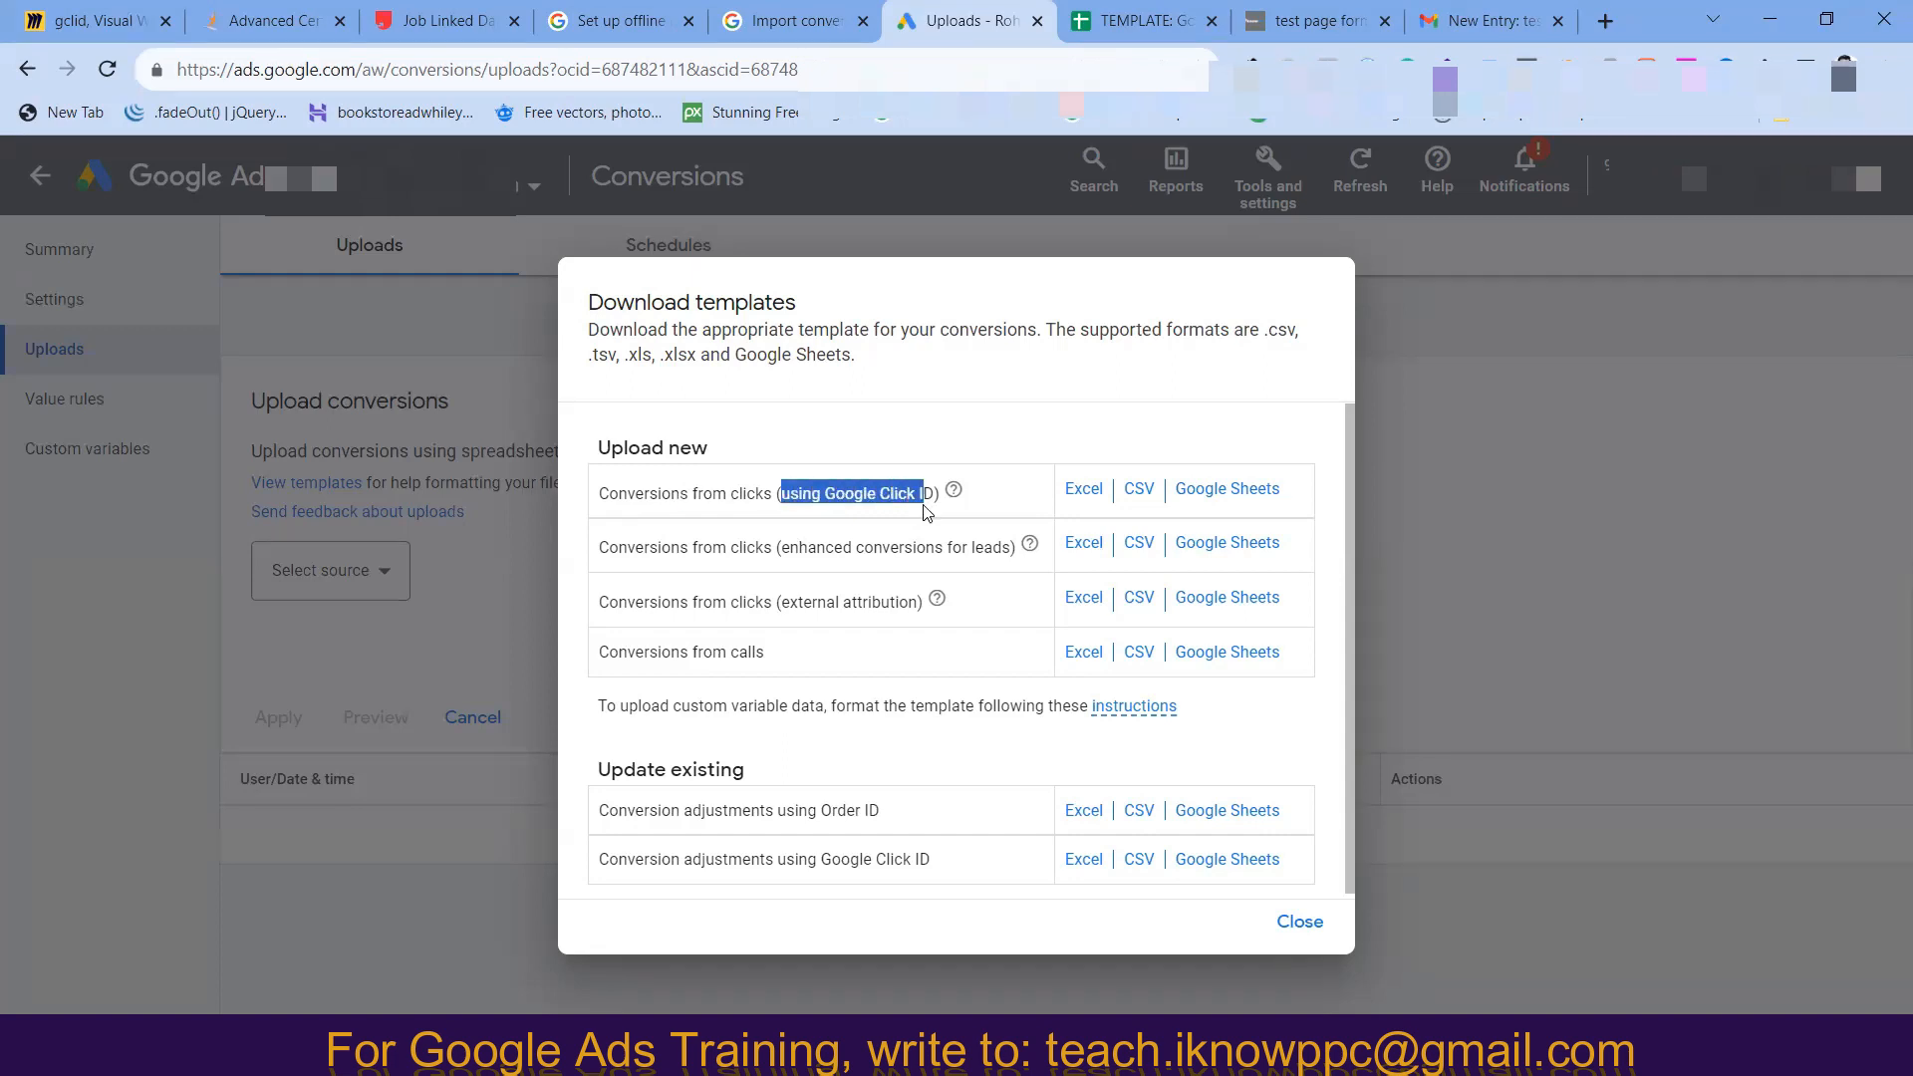
drag(782, 543, 974, 567)
click(975, 567)
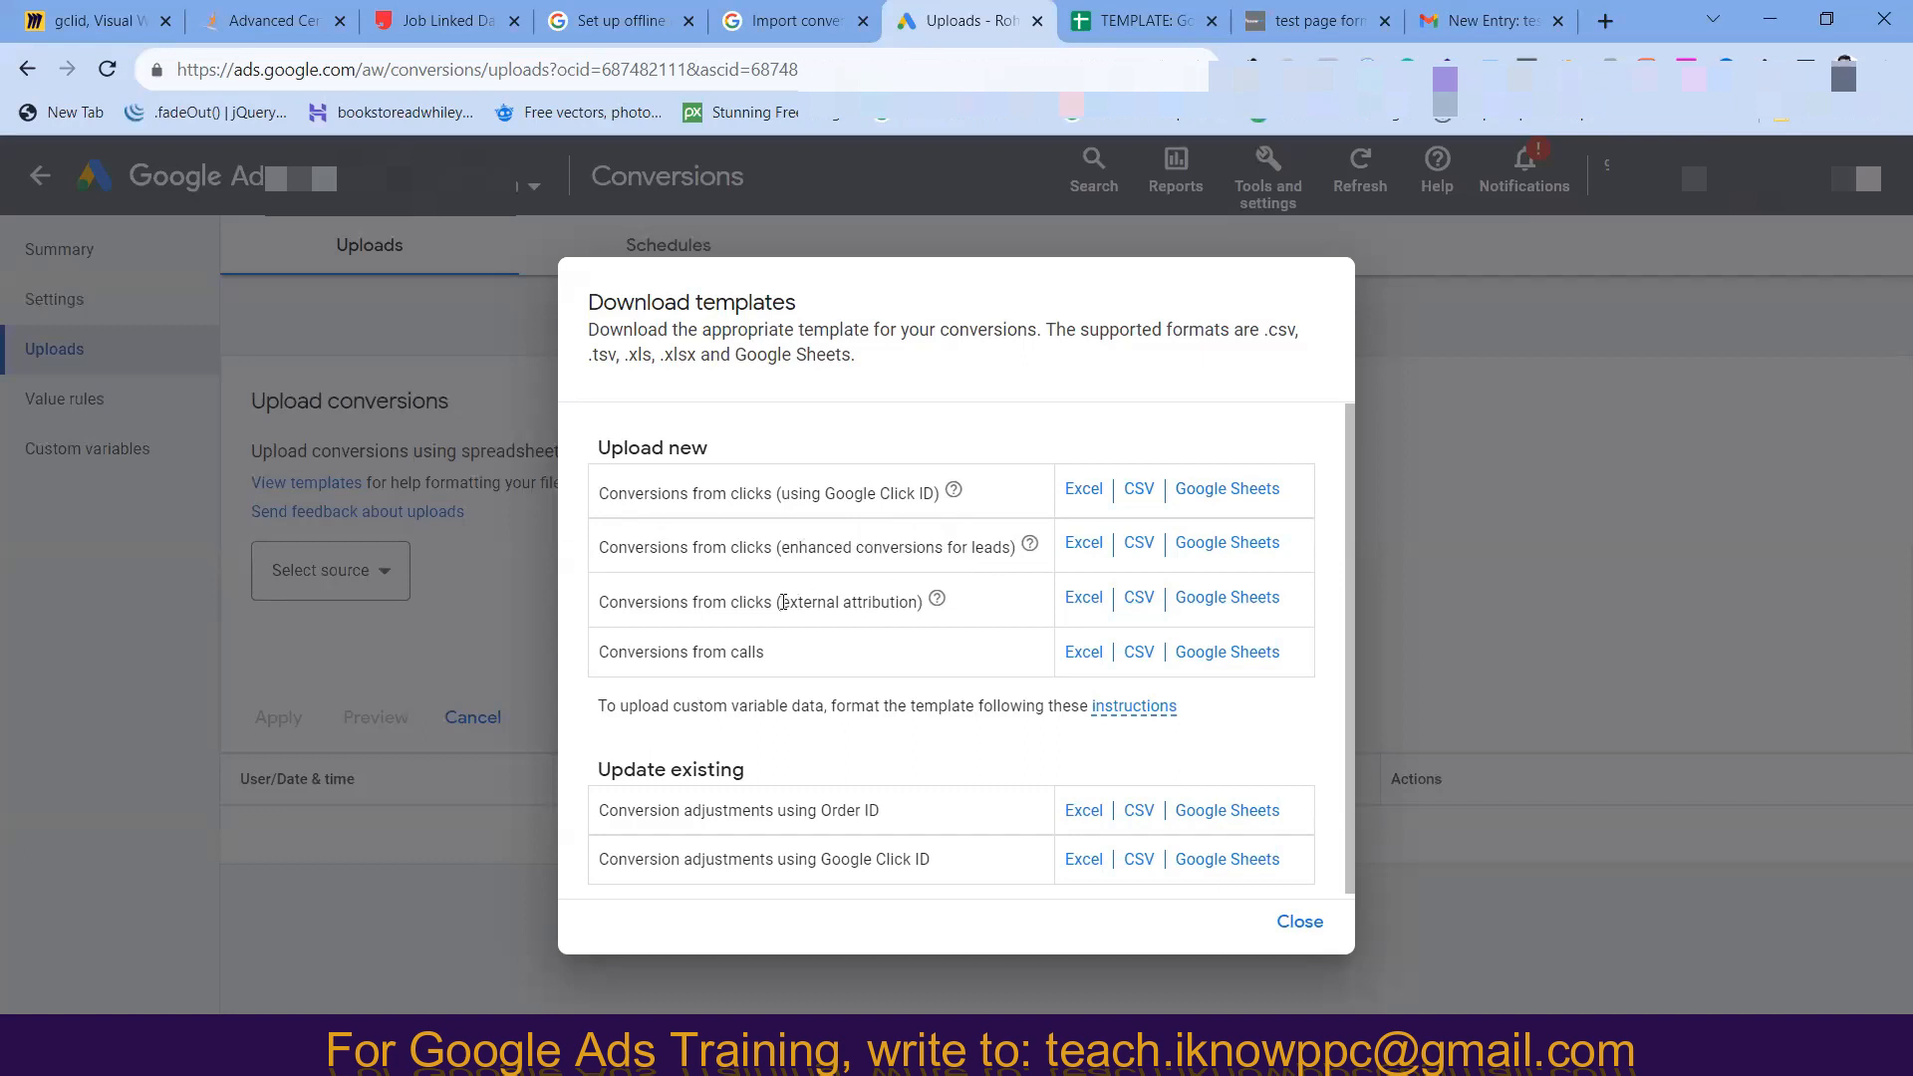
drag(805, 610, 899, 610)
drag(697, 653, 778, 663)
drag(654, 501, 894, 502)
click(894, 502)
- Open the Google Sheets template for click conversions using Google Click ID and make a copy of it in My Drive
click(1191, 495)
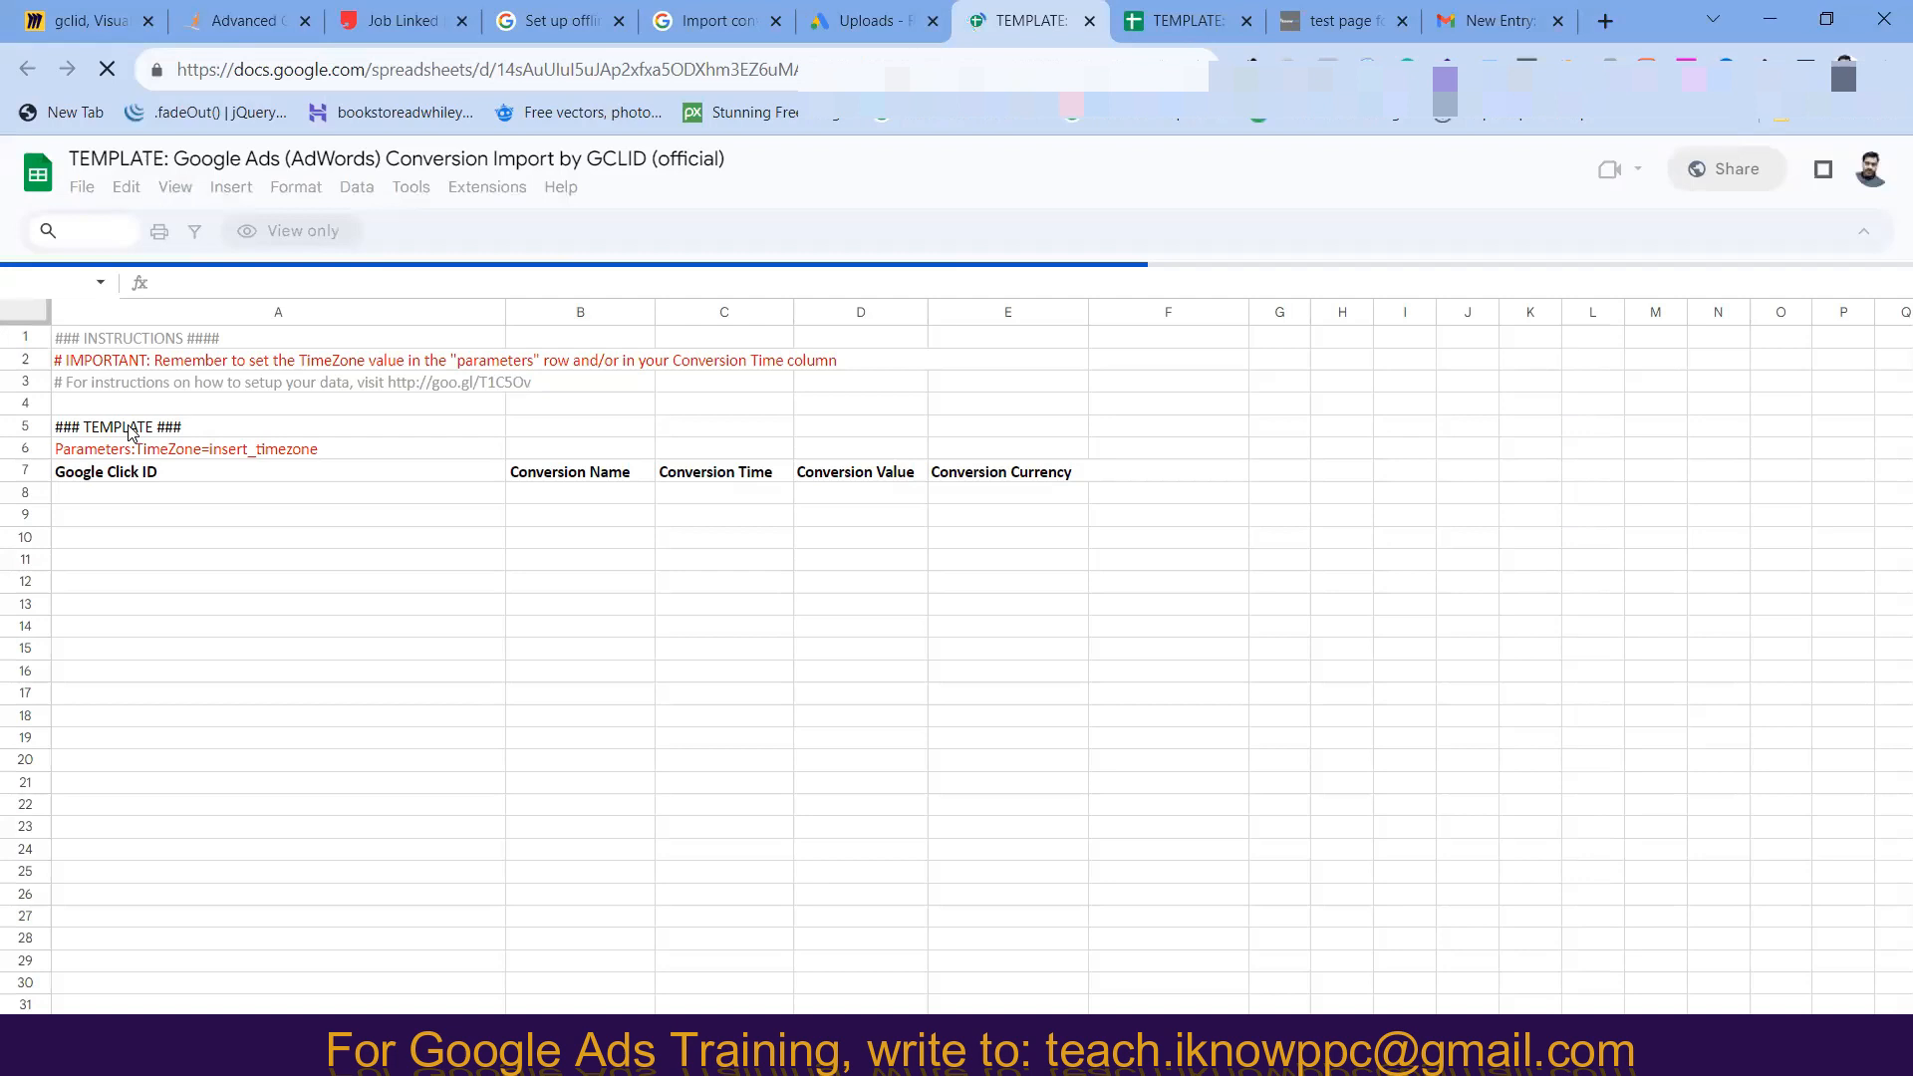
click(128, 500)
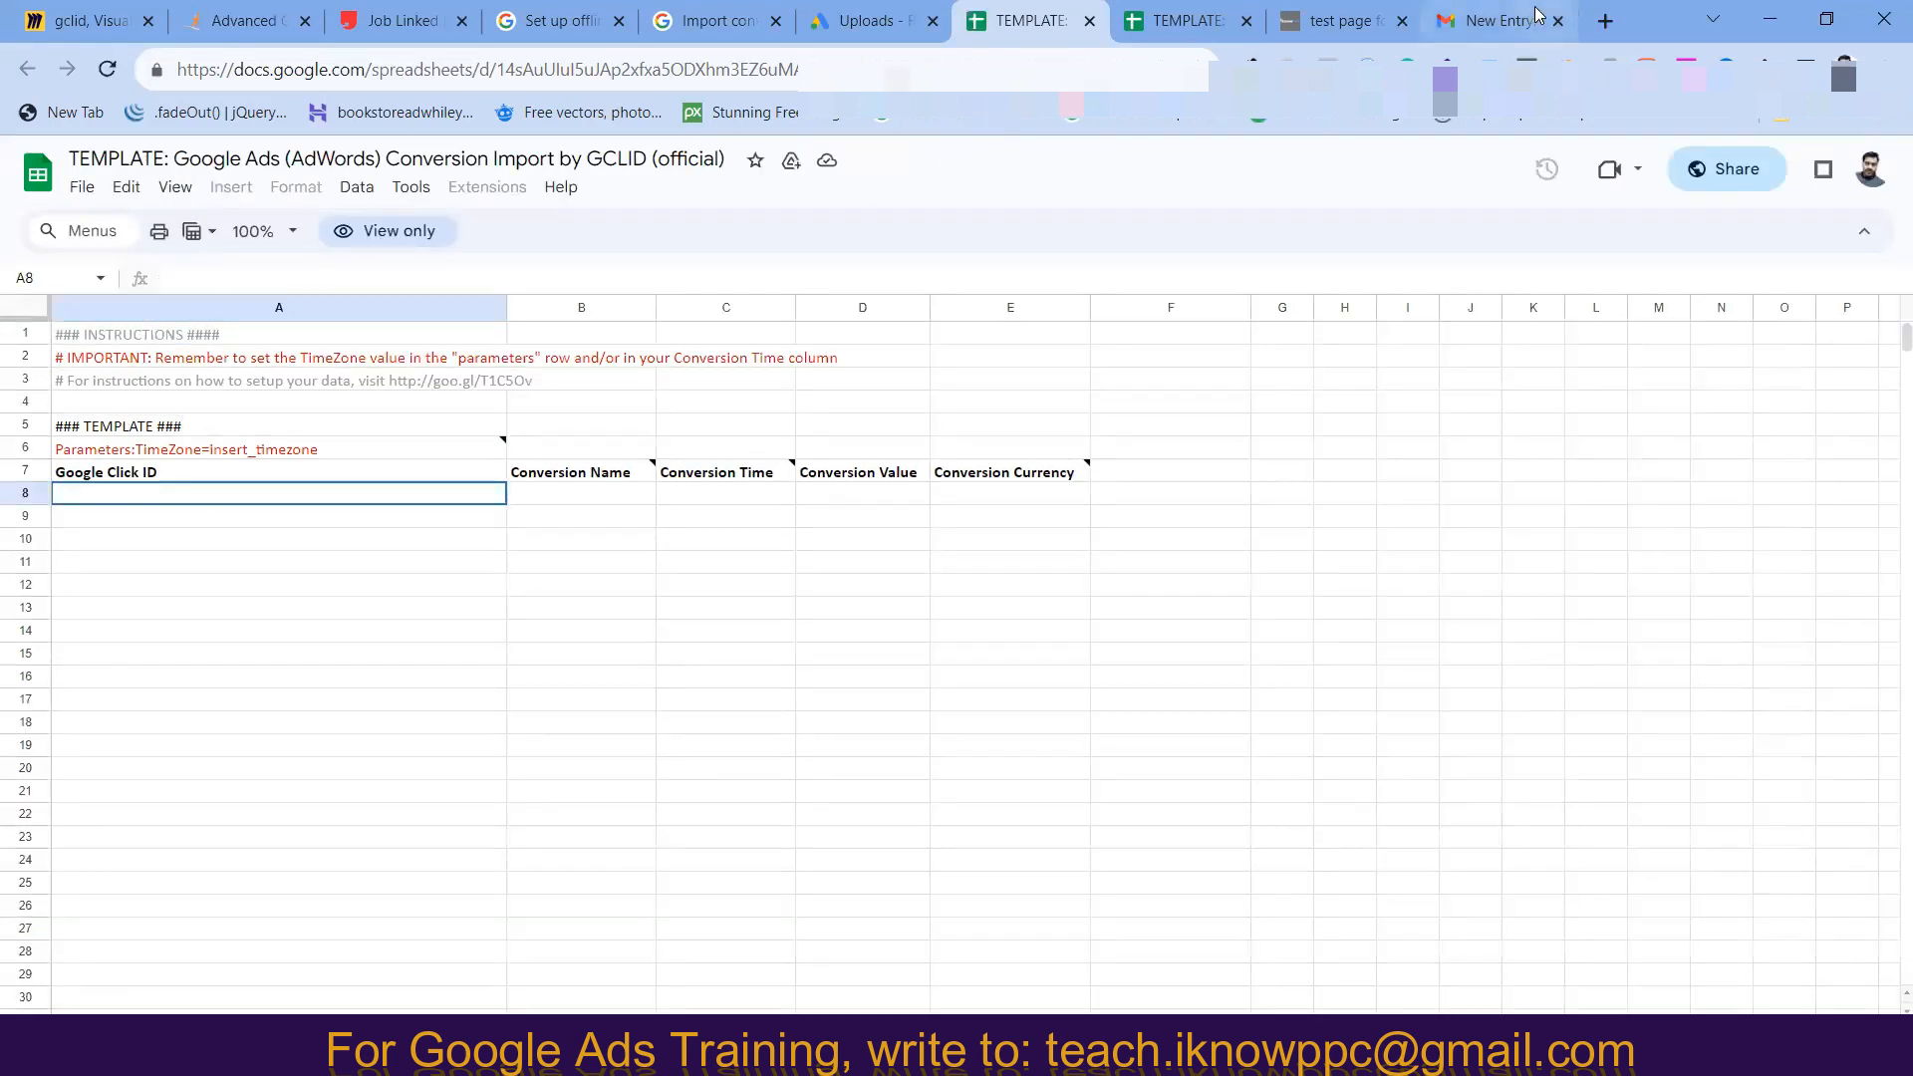
click(1500, 20)
click(1171, 18)
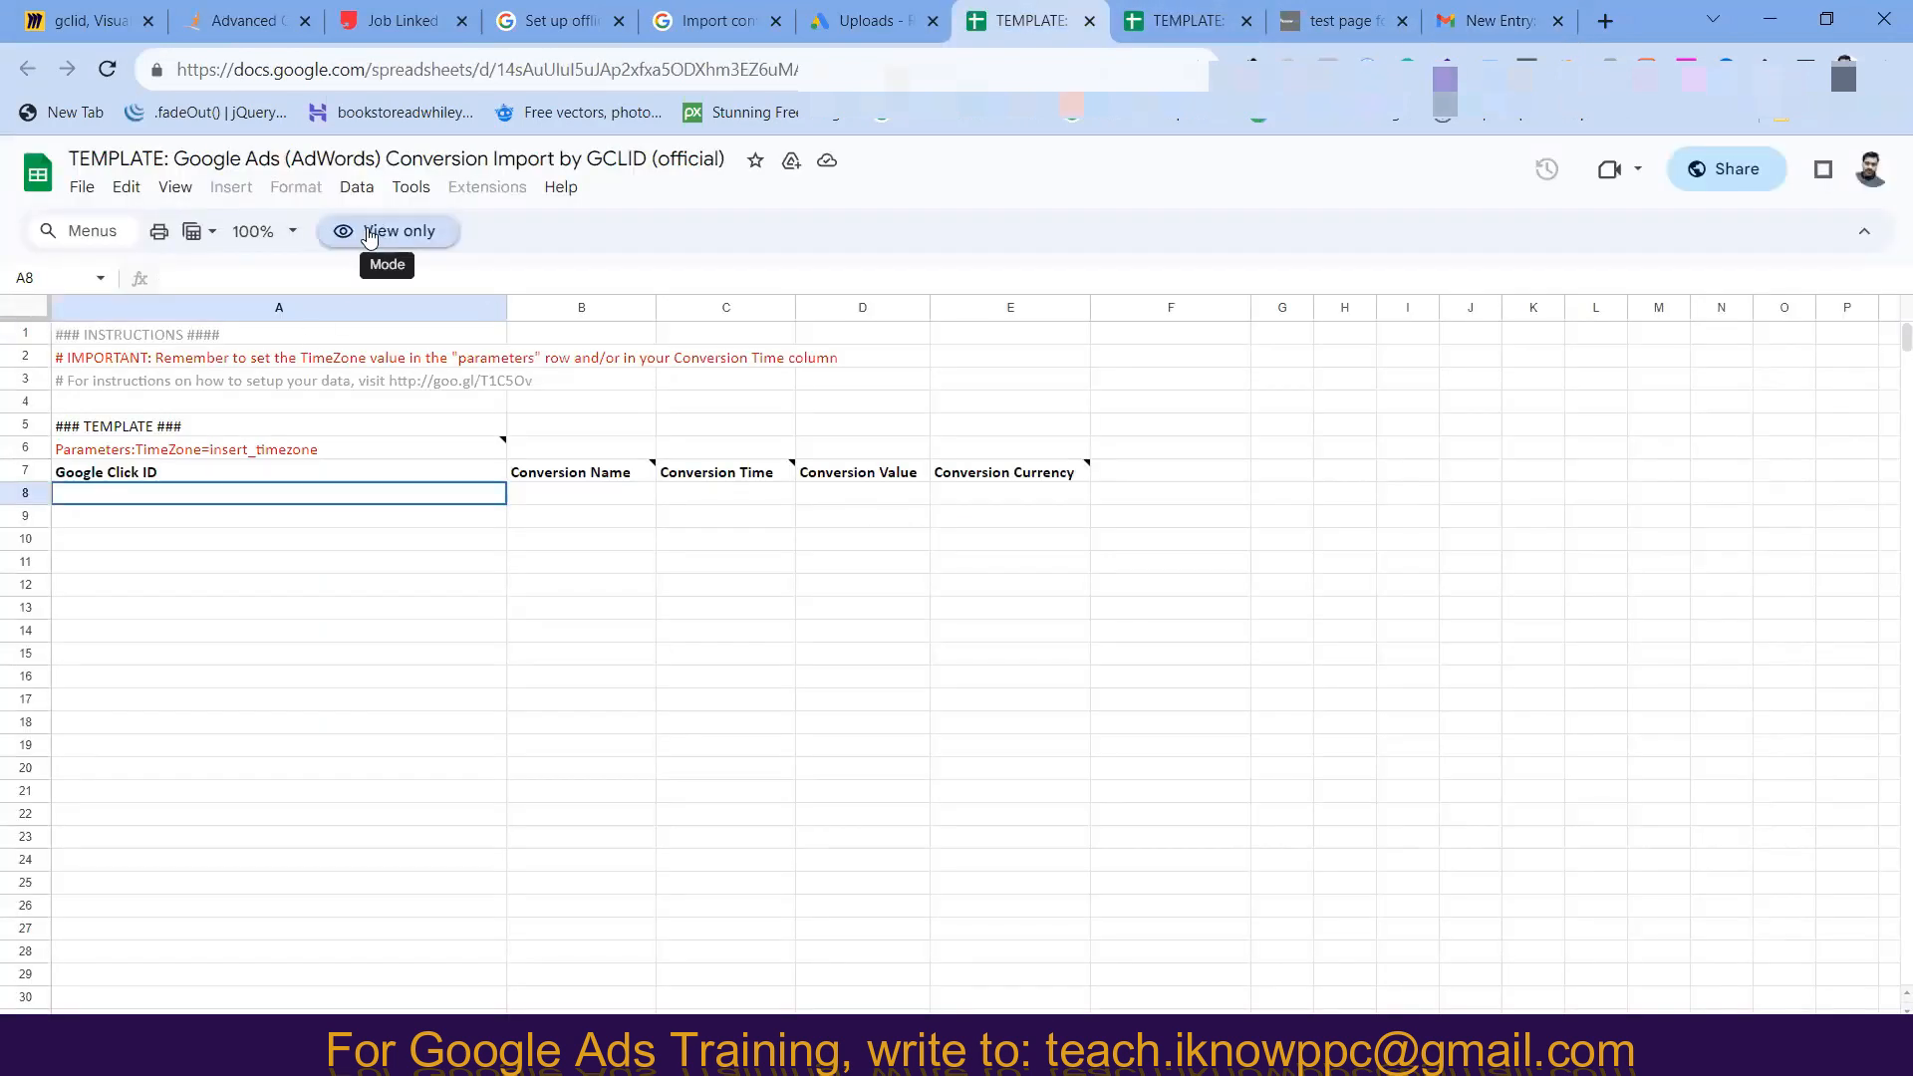
click(194, 481)
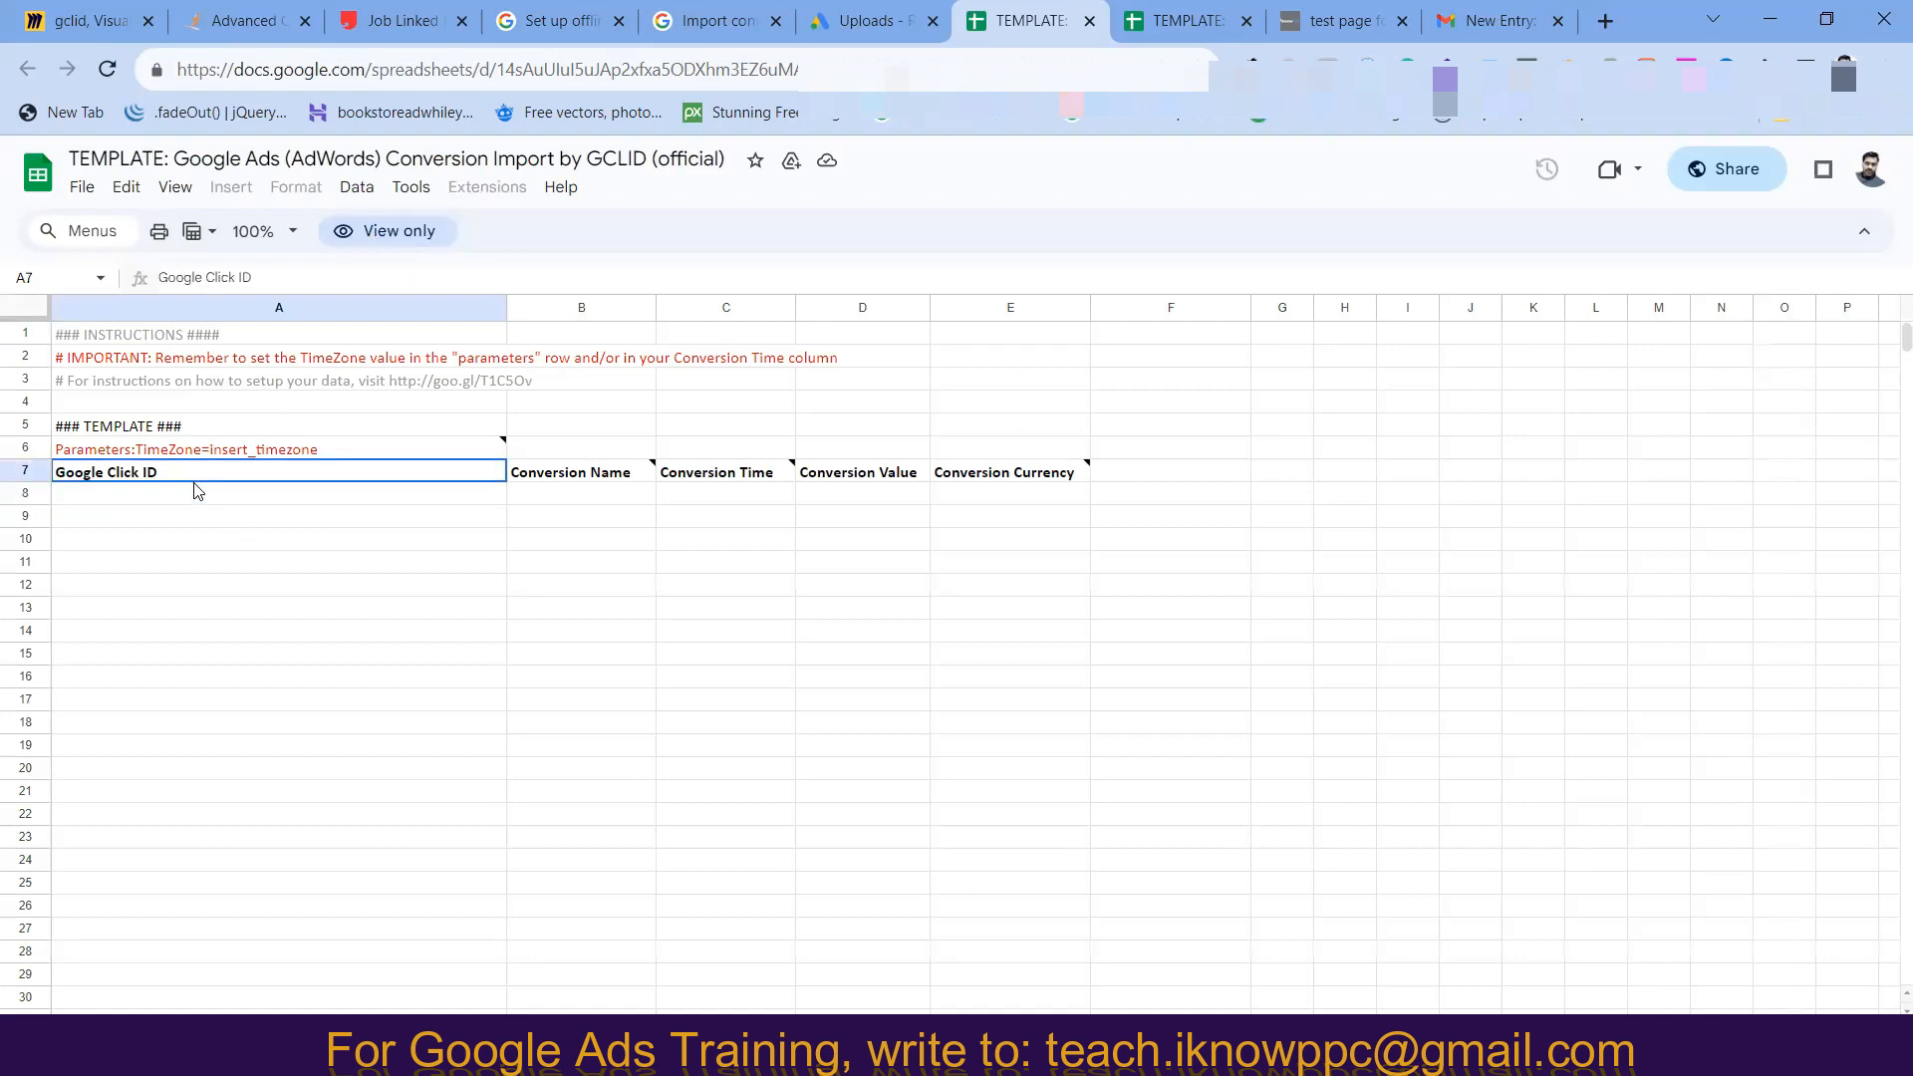
click(80, 194)
click(173, 331)
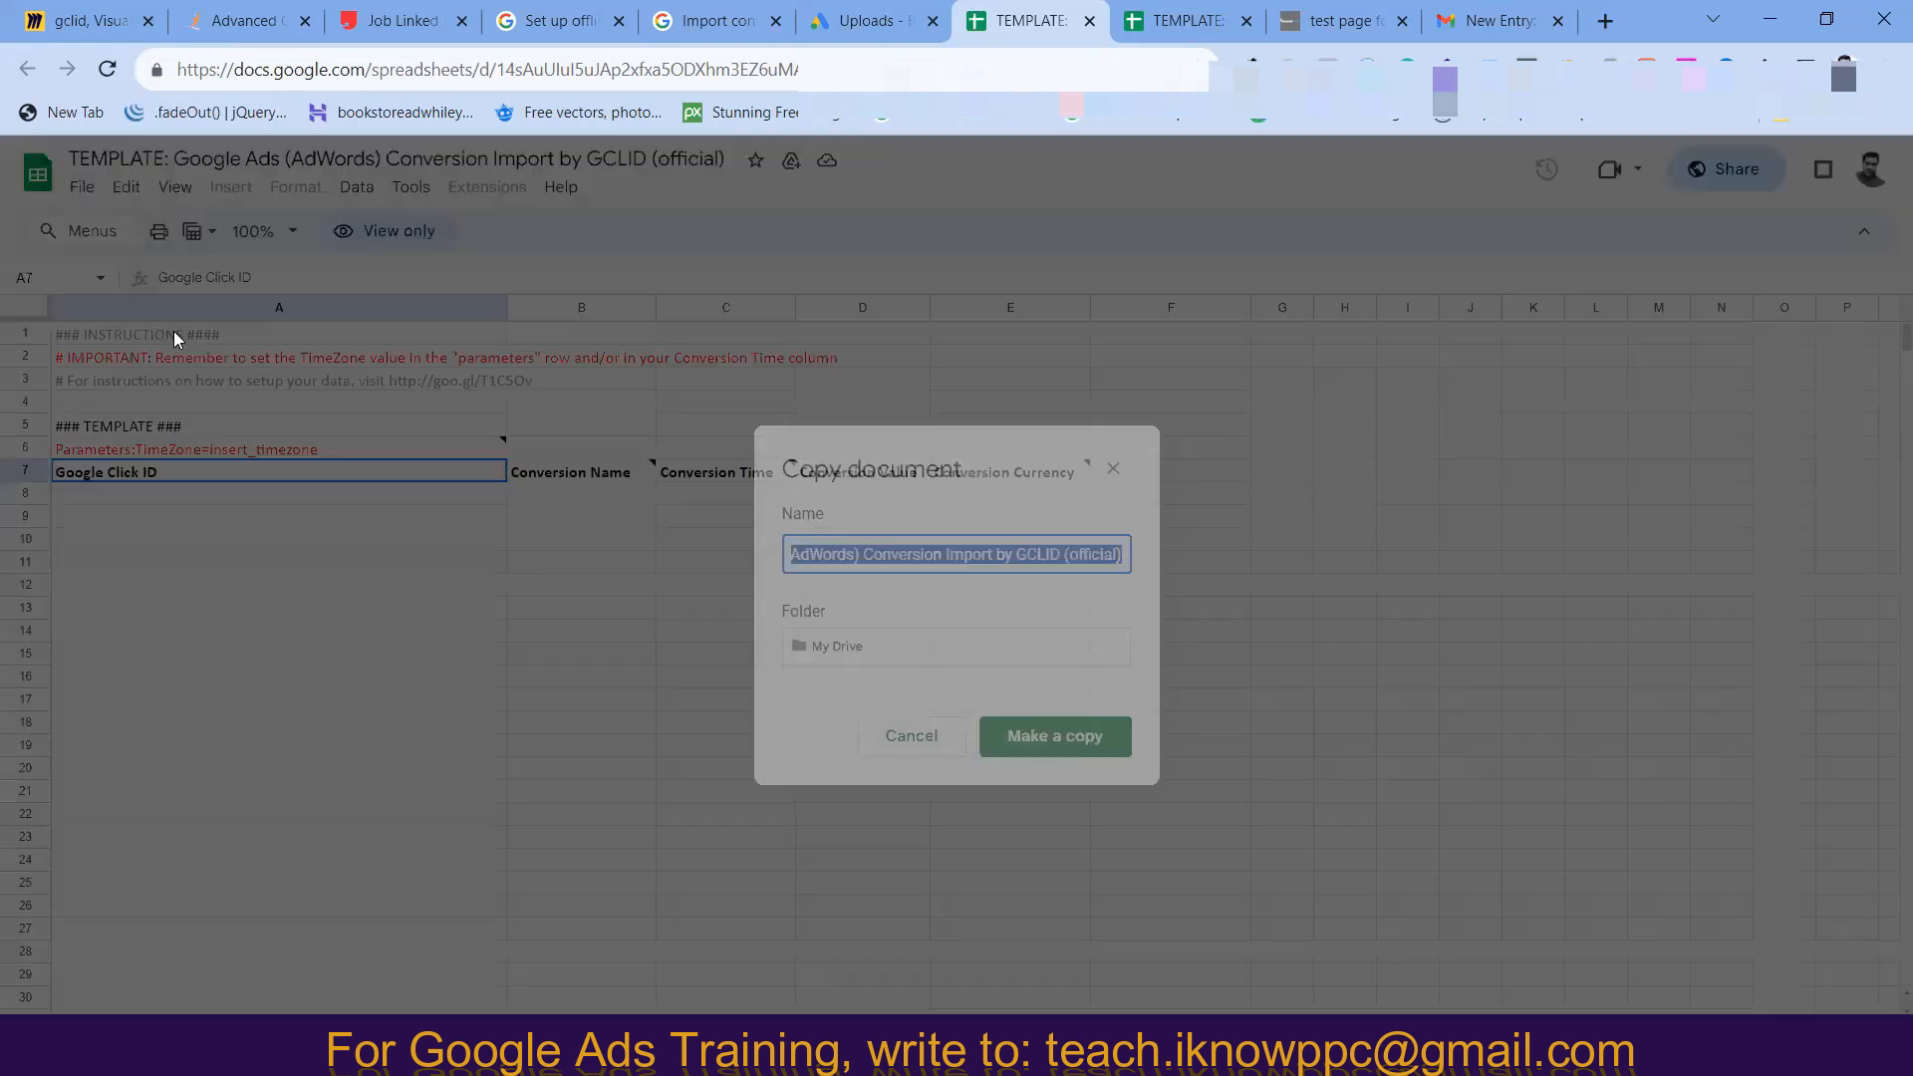
click(1026, 735)
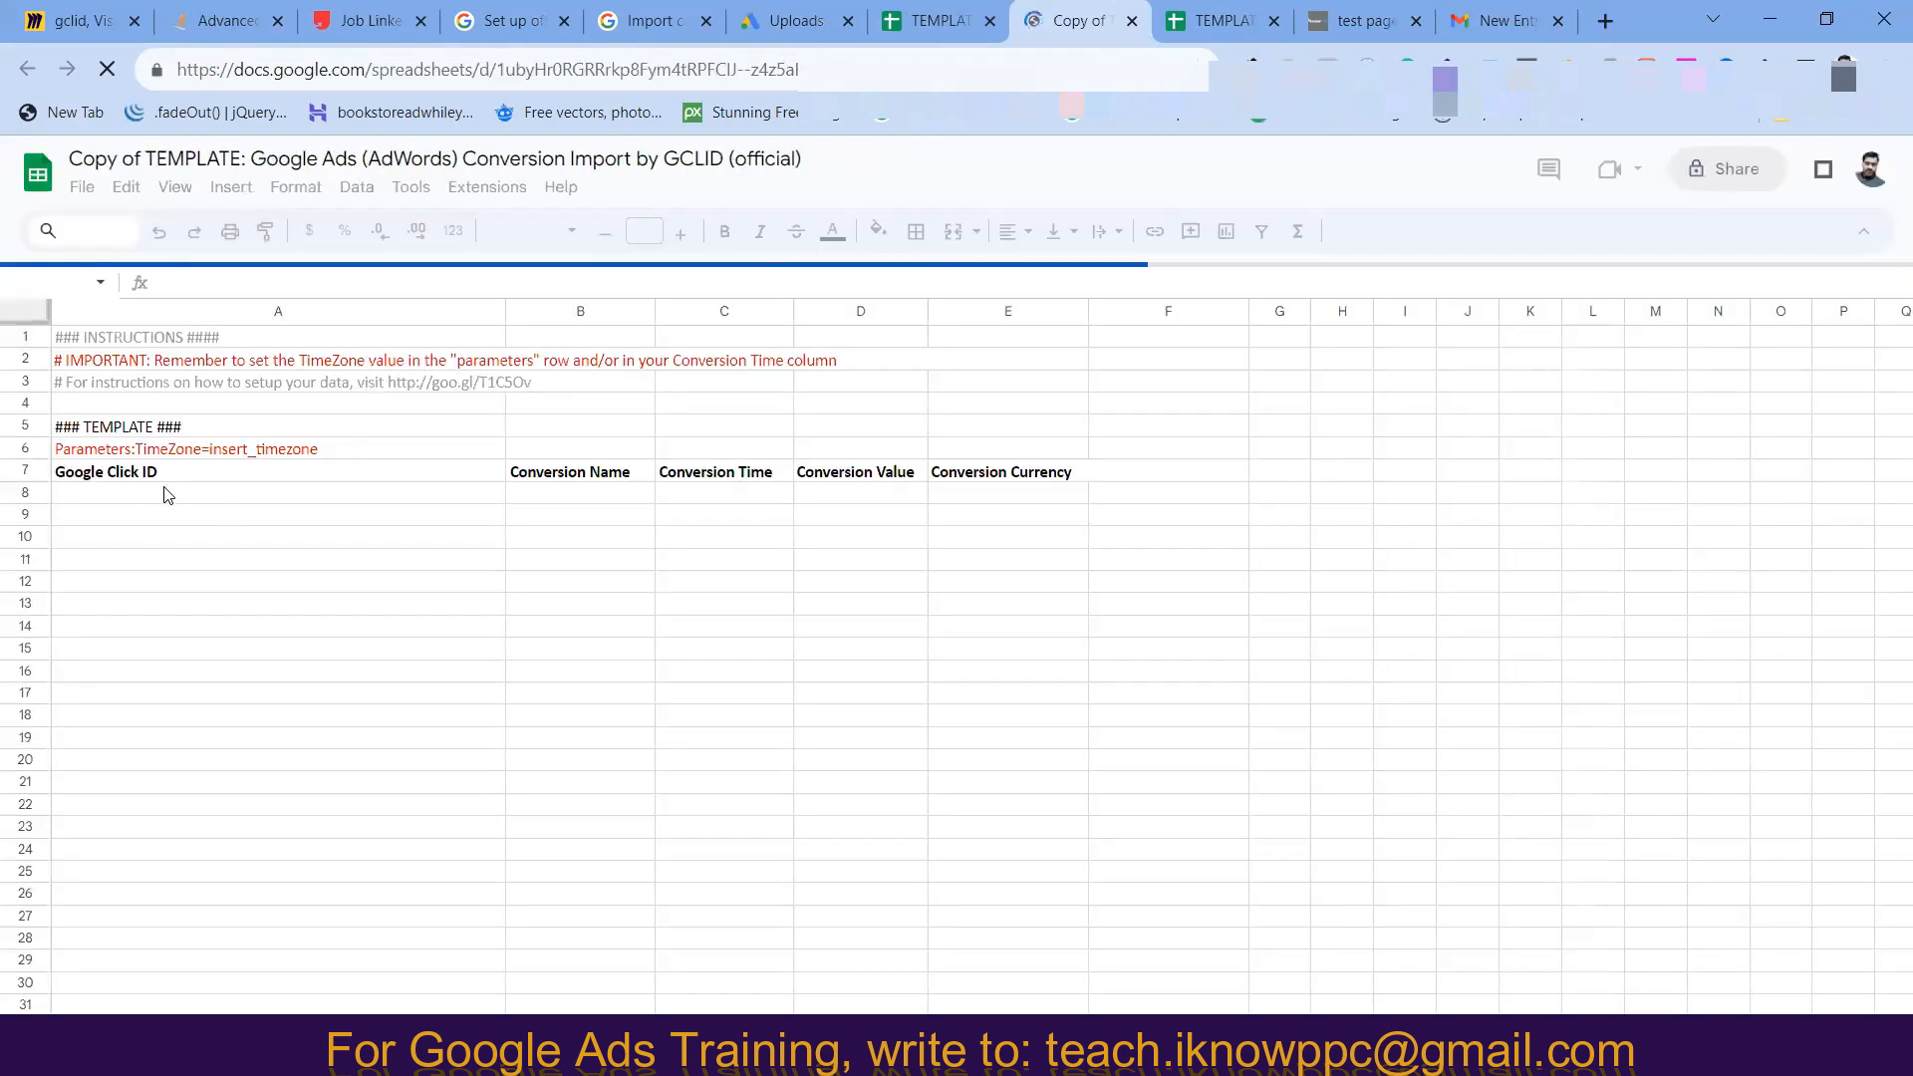
- Copy the gclid value from the form entry e-mail in Gmail into cell A8 of the copied template, under Google Click ID
click(1504, 20)
double_click(896, 755)
key(ctrl+c)
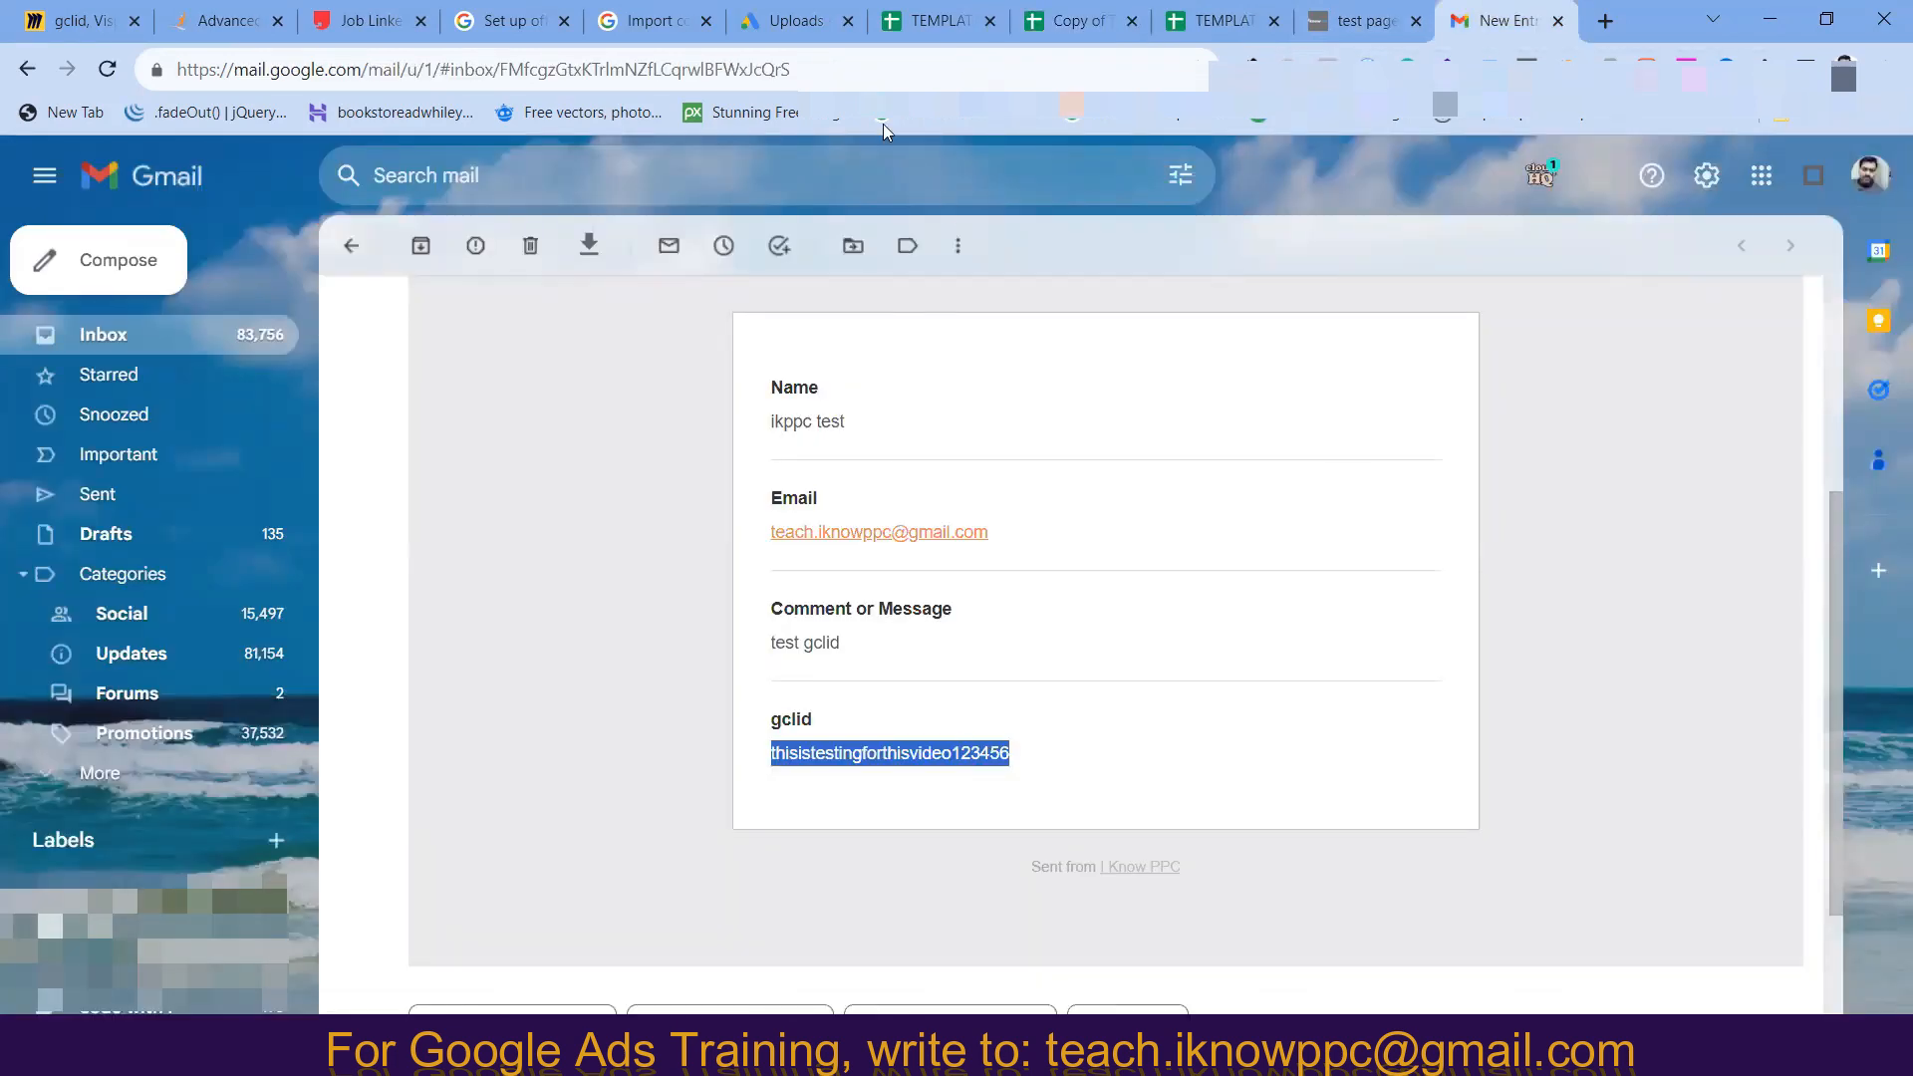
click(1071, 20)
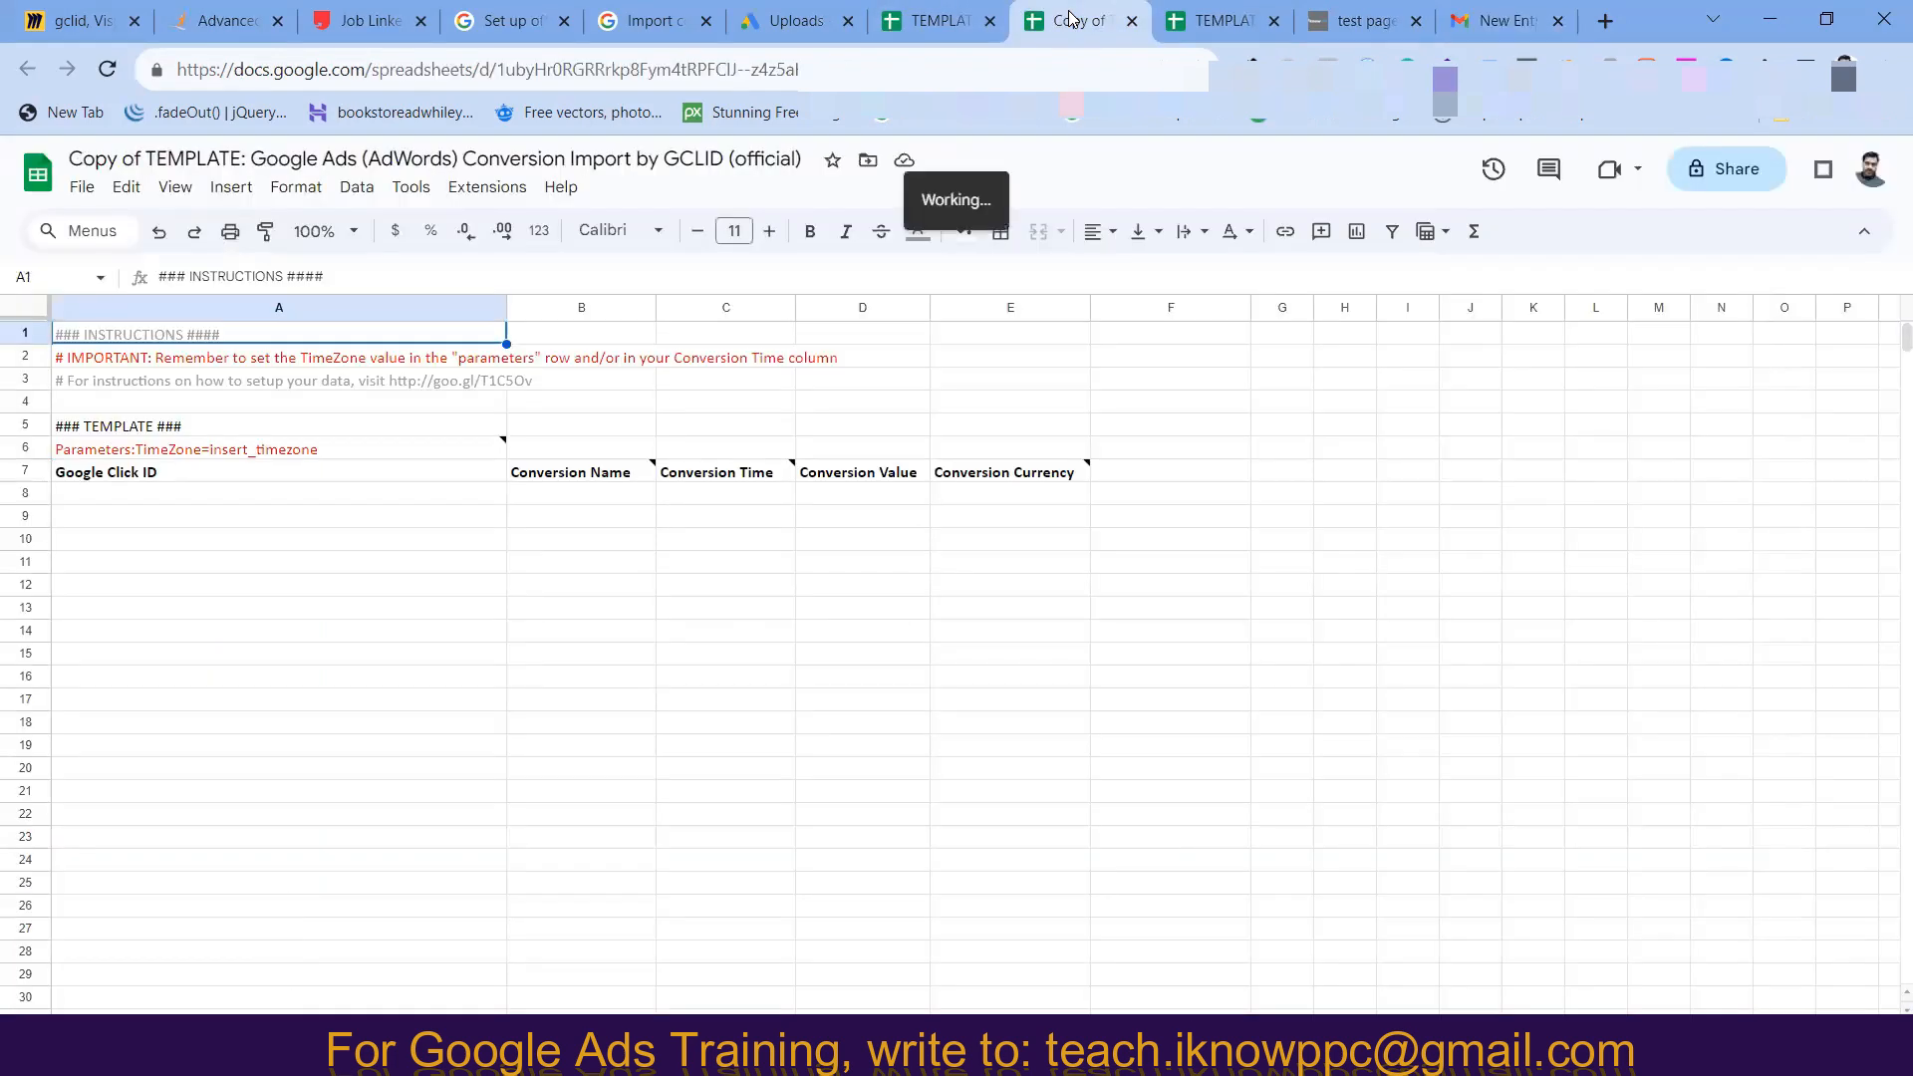
double_click(217, 500)
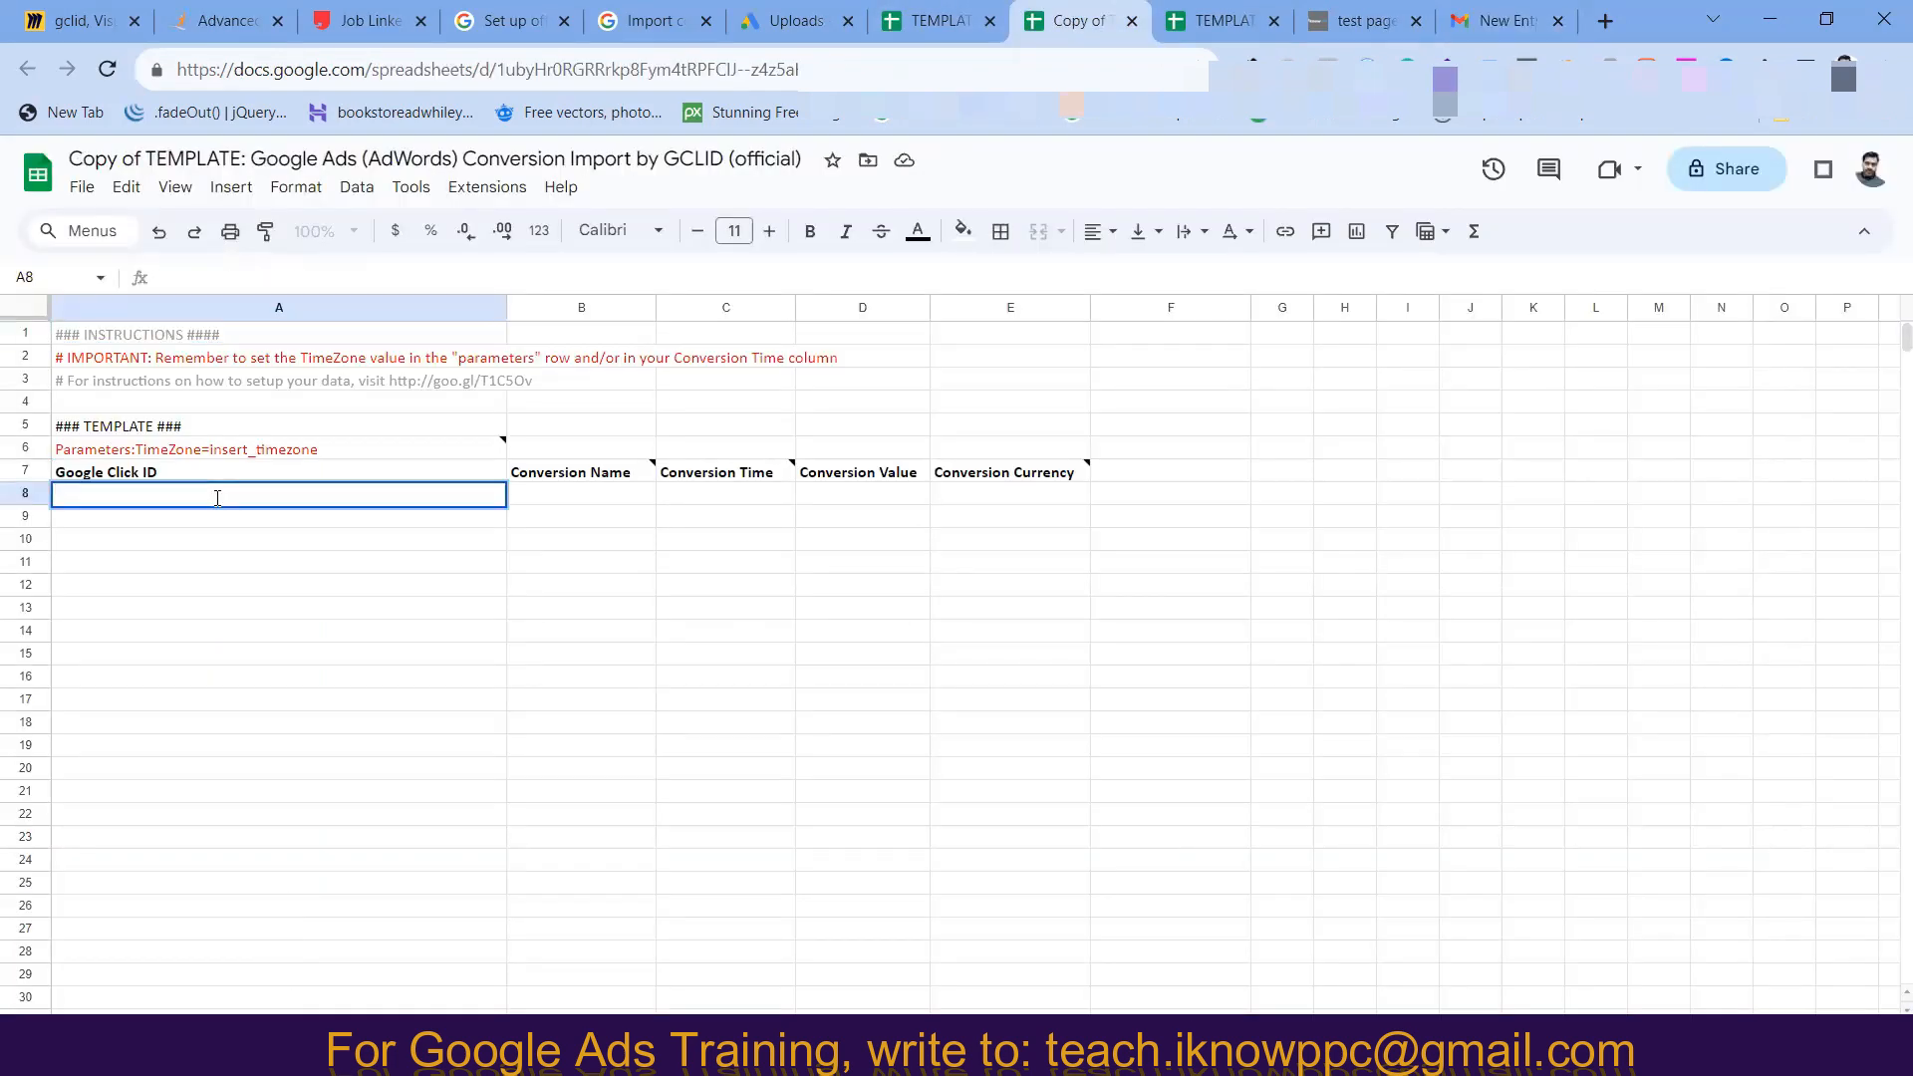
key(ctrl+v)
- Enter "Converted Lead ikppc" as the Conversion Name in cell B8 of the copied template
click(546, 507)
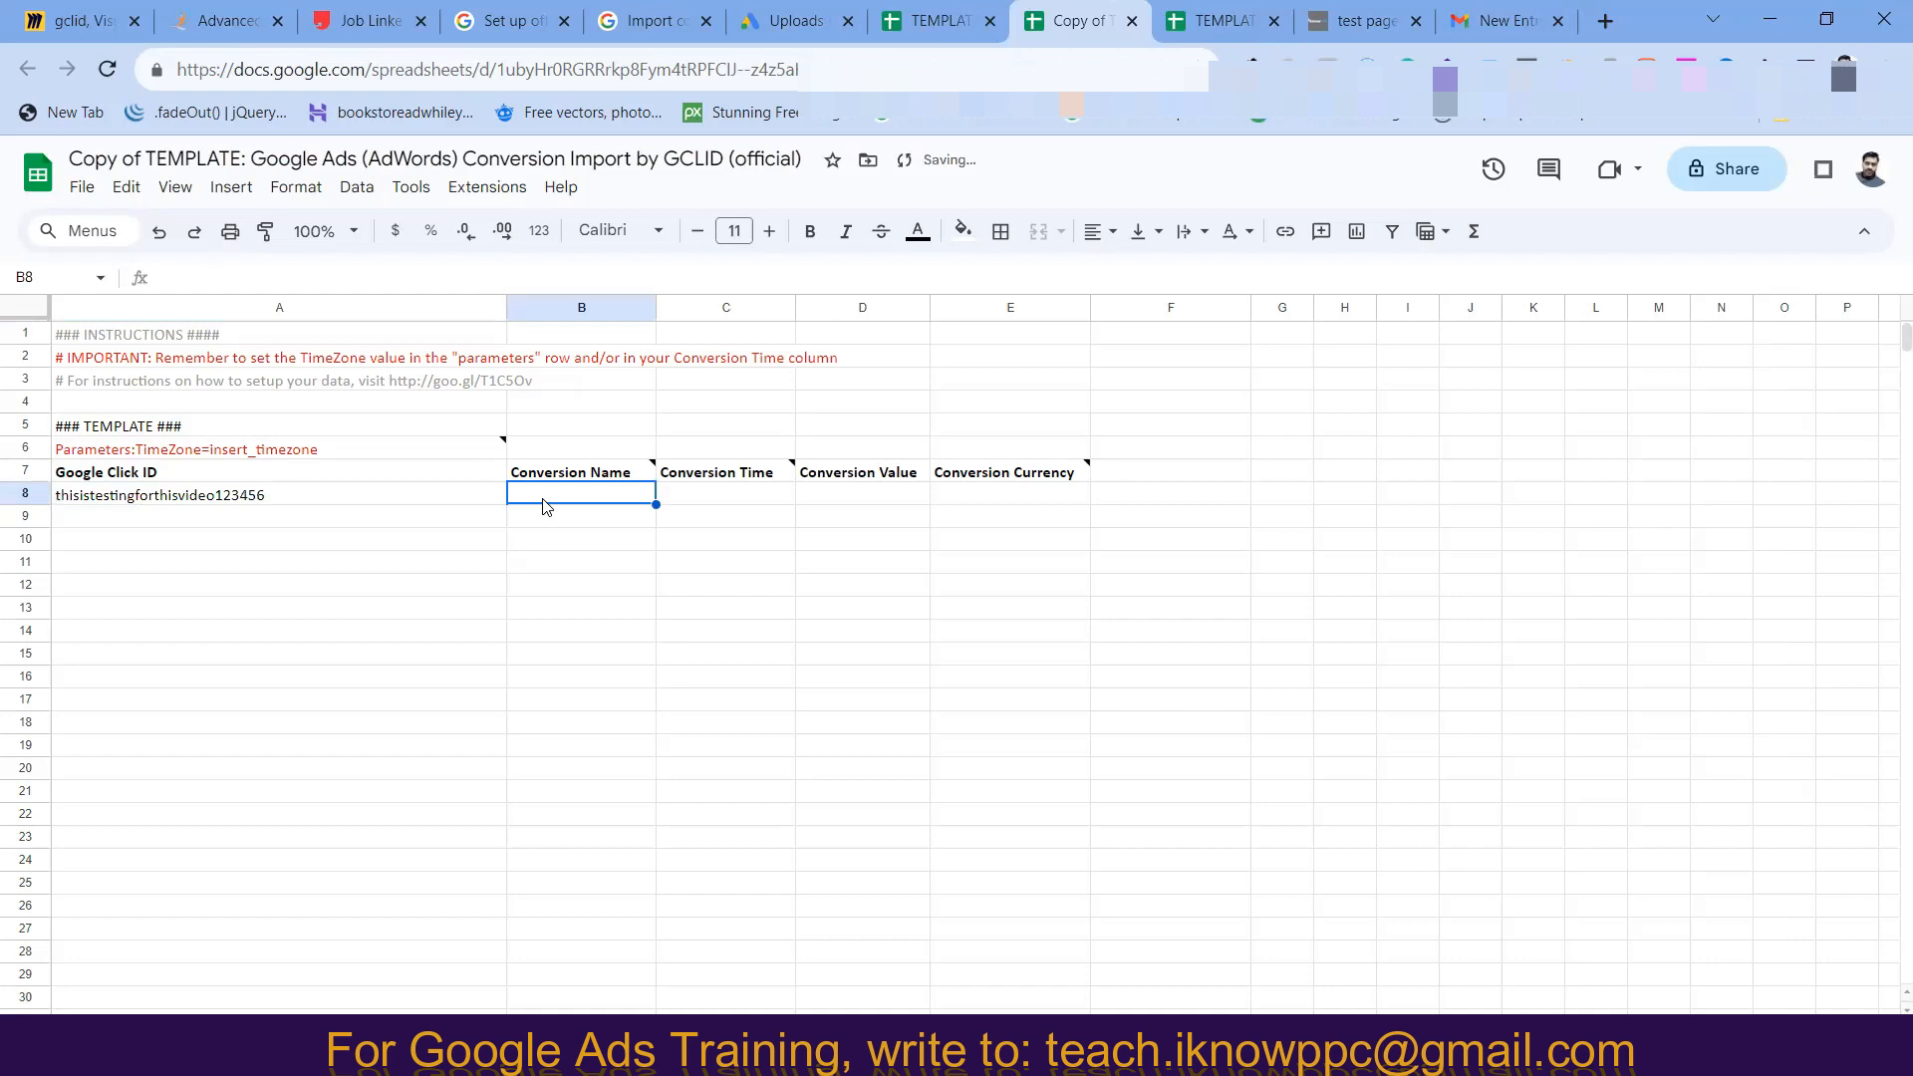
key(ctrl+6)
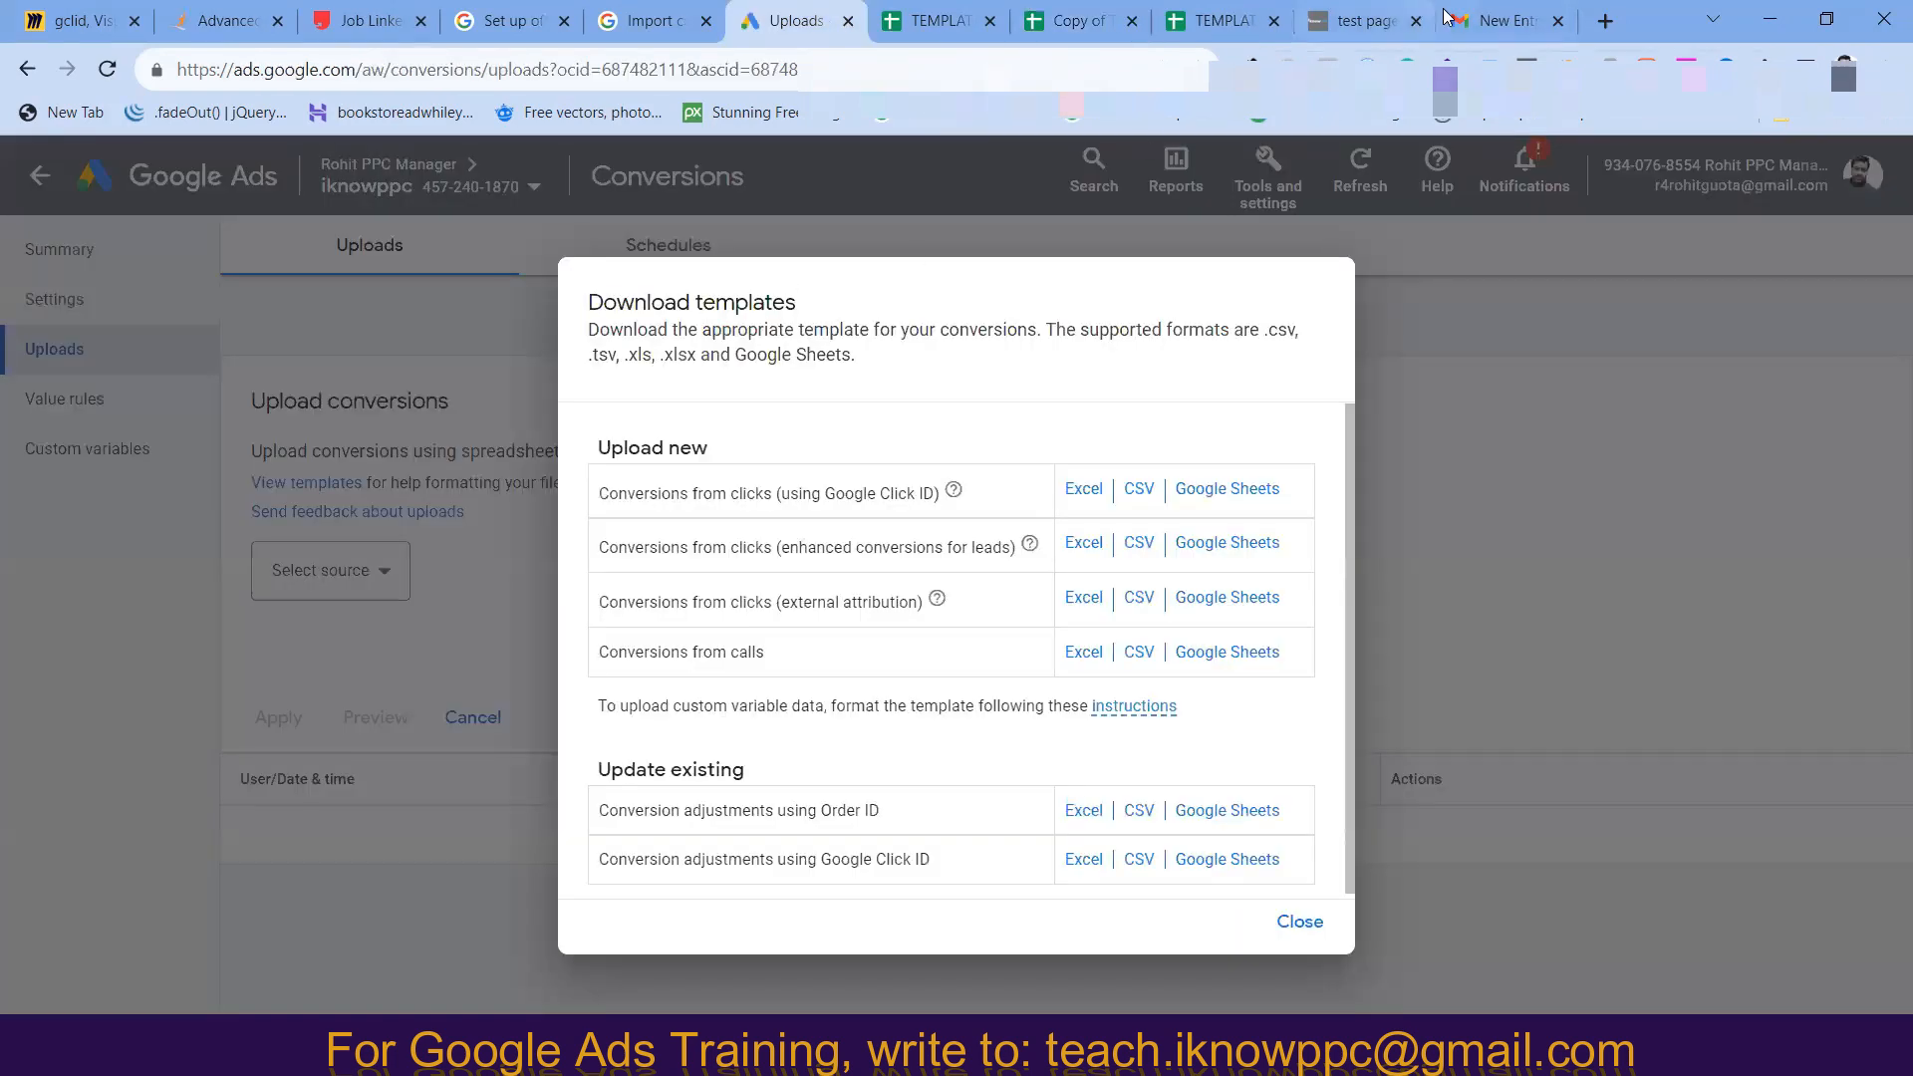
mouse_move(1294, 14)
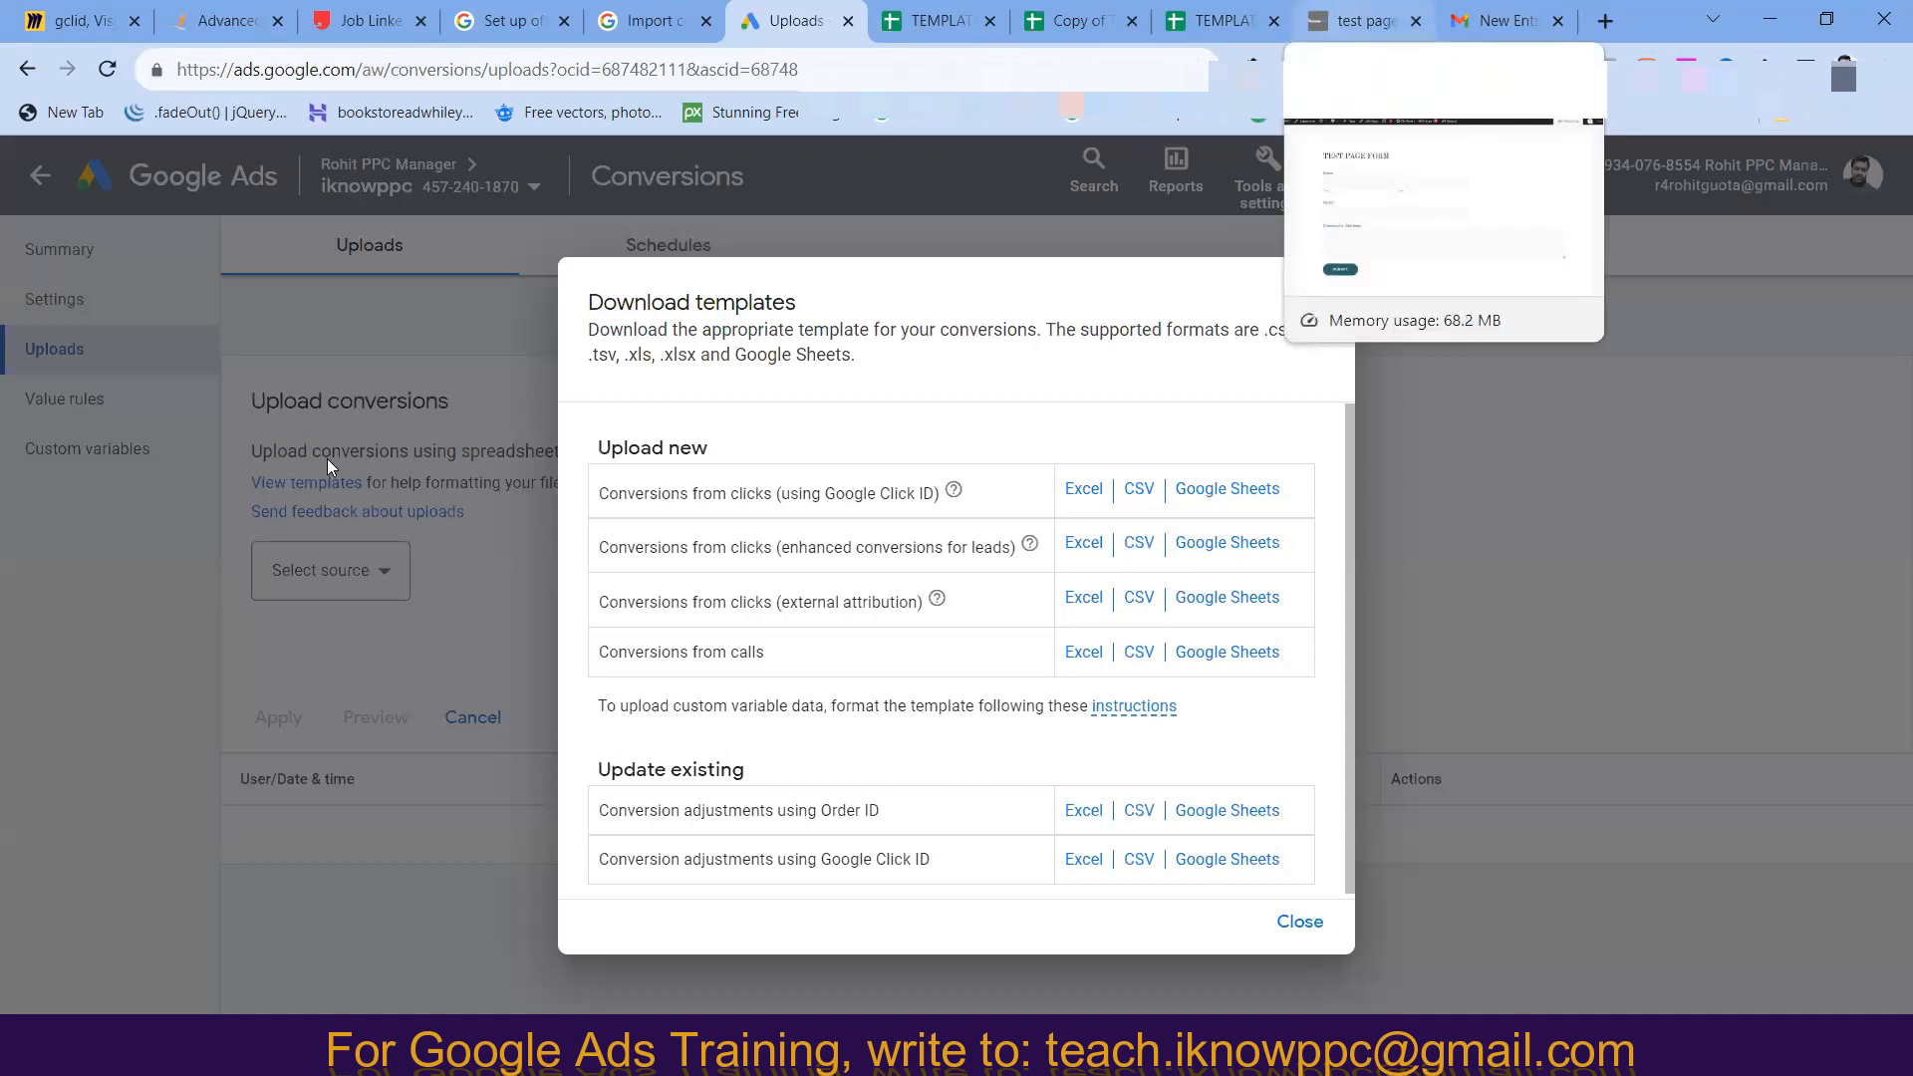
key(ctrl+8)
double_click(593, 503)
text(Co)
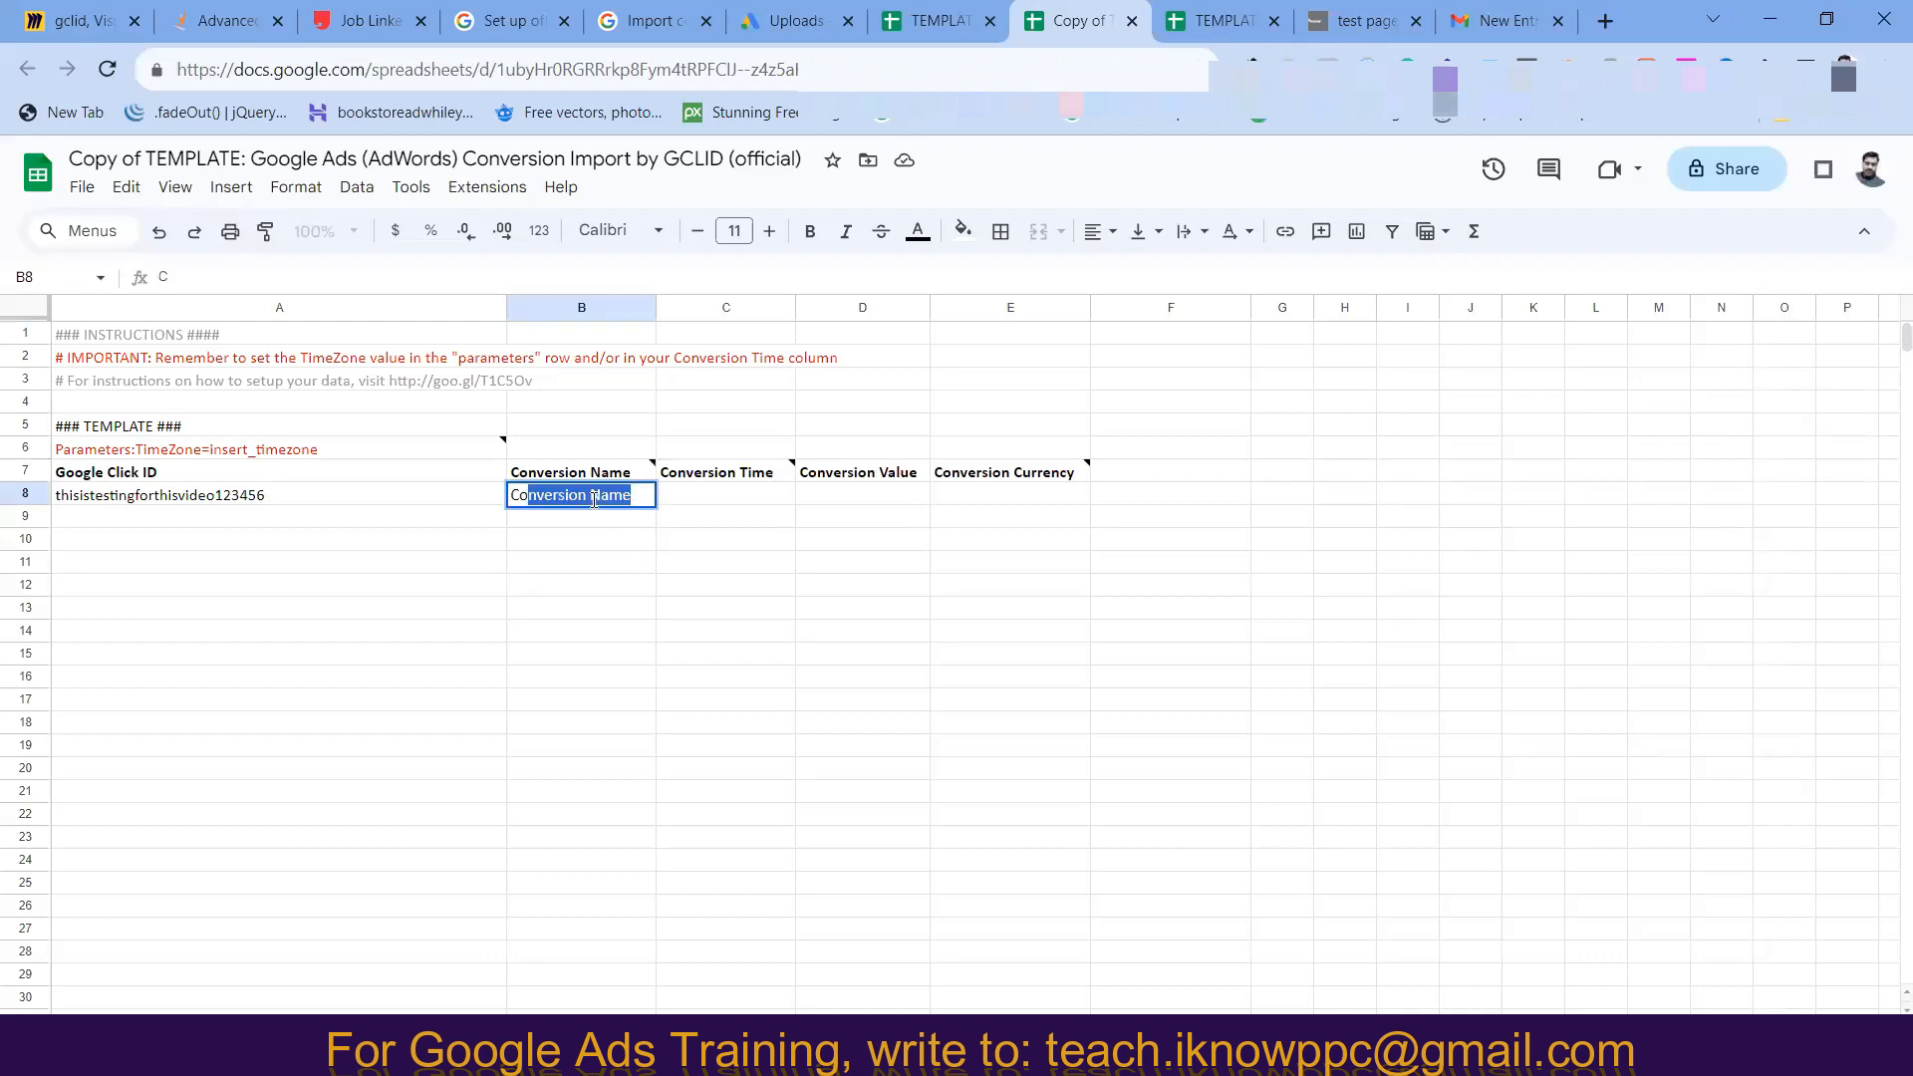
text(nverted Lead ikppc)
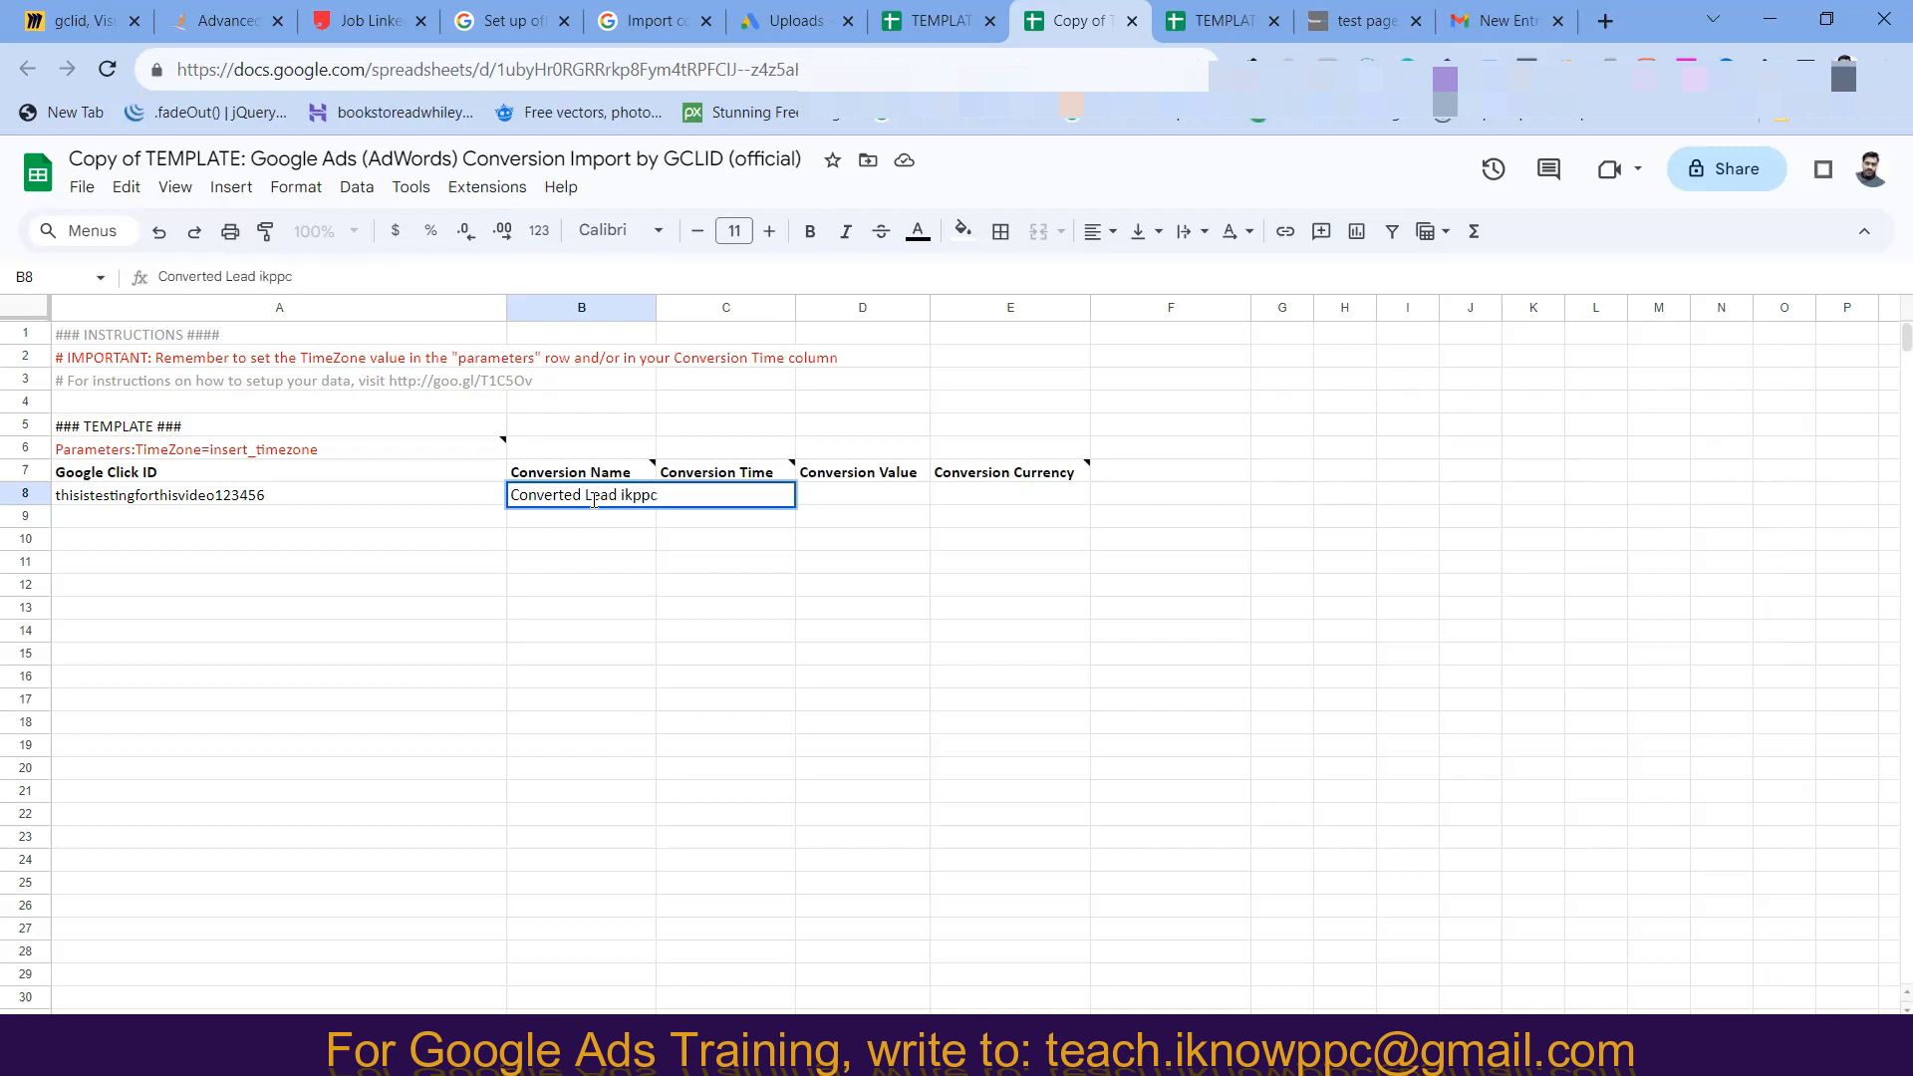
- Open the setup instructions link from cell A3 of the copied template in a new browser tab
click(705, 613)
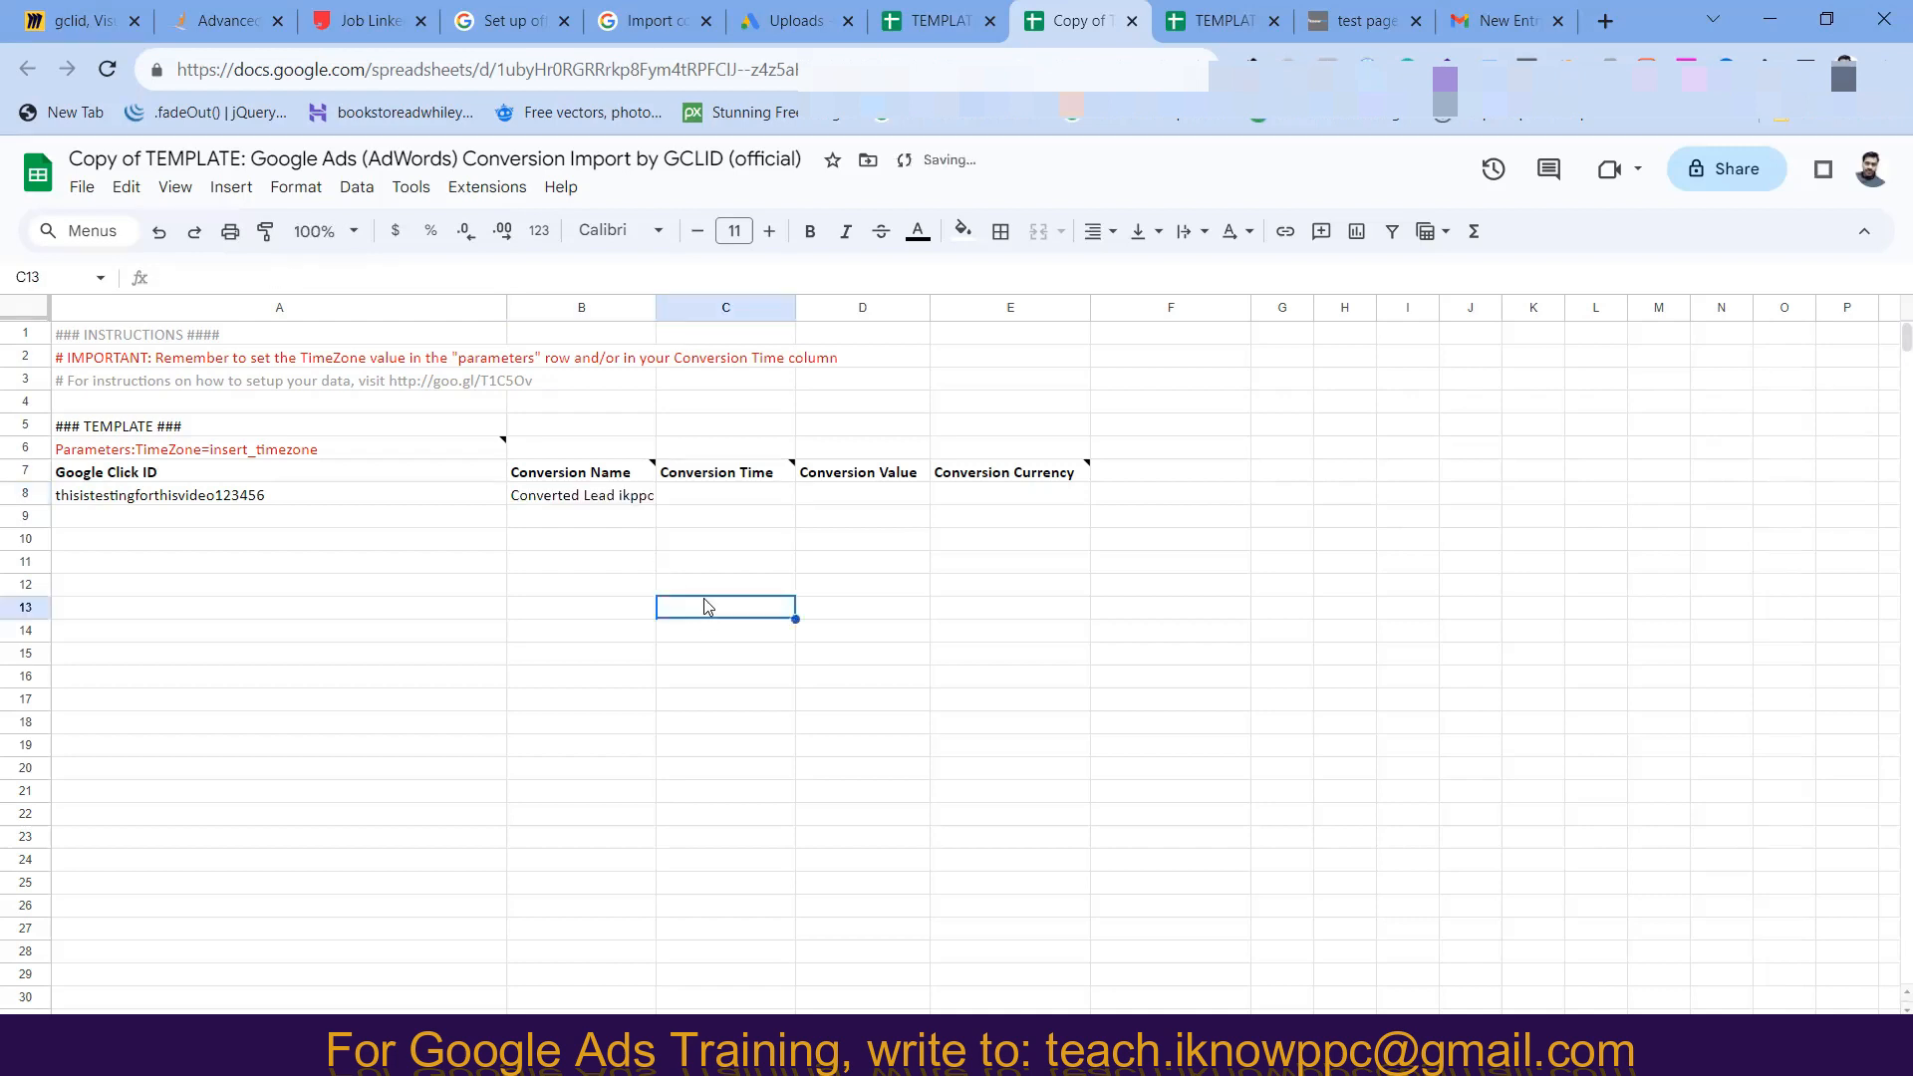
click(706, 499)
double_click(707, 497)
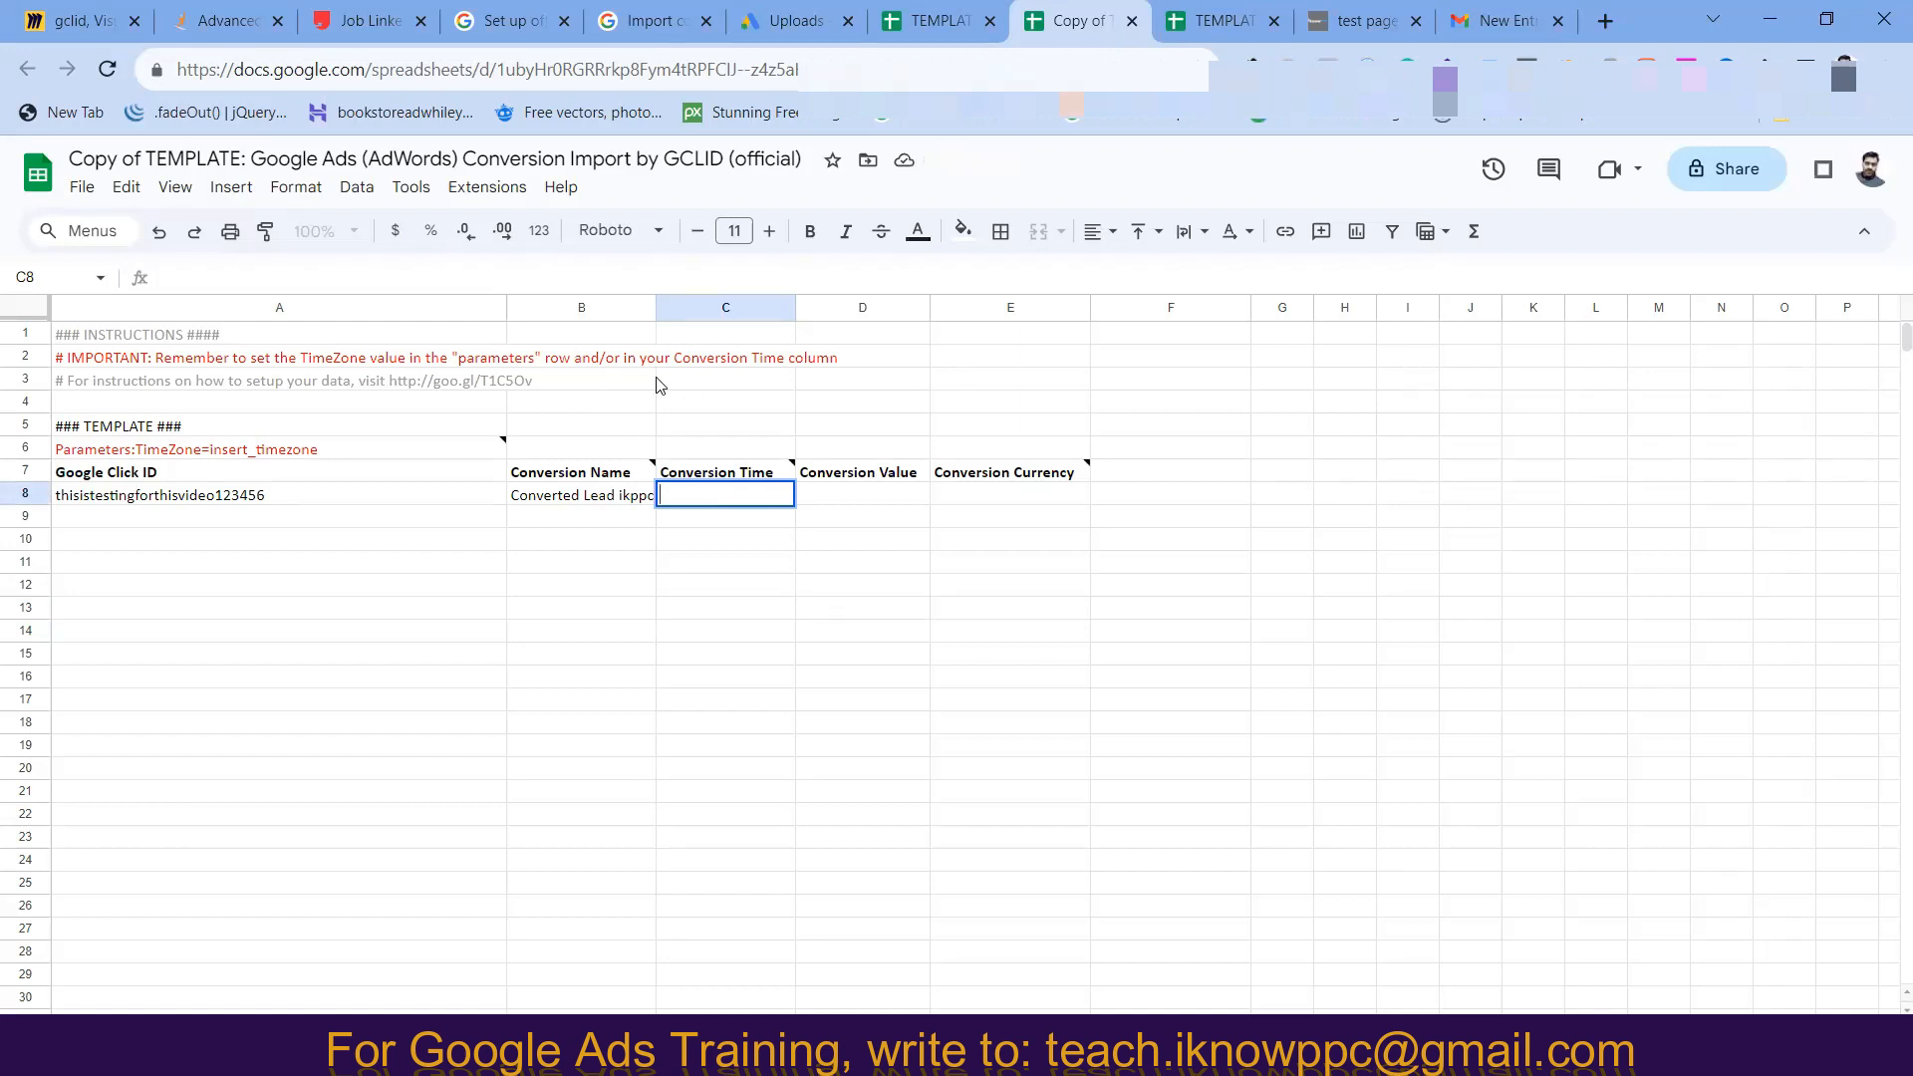
click(418, 389)
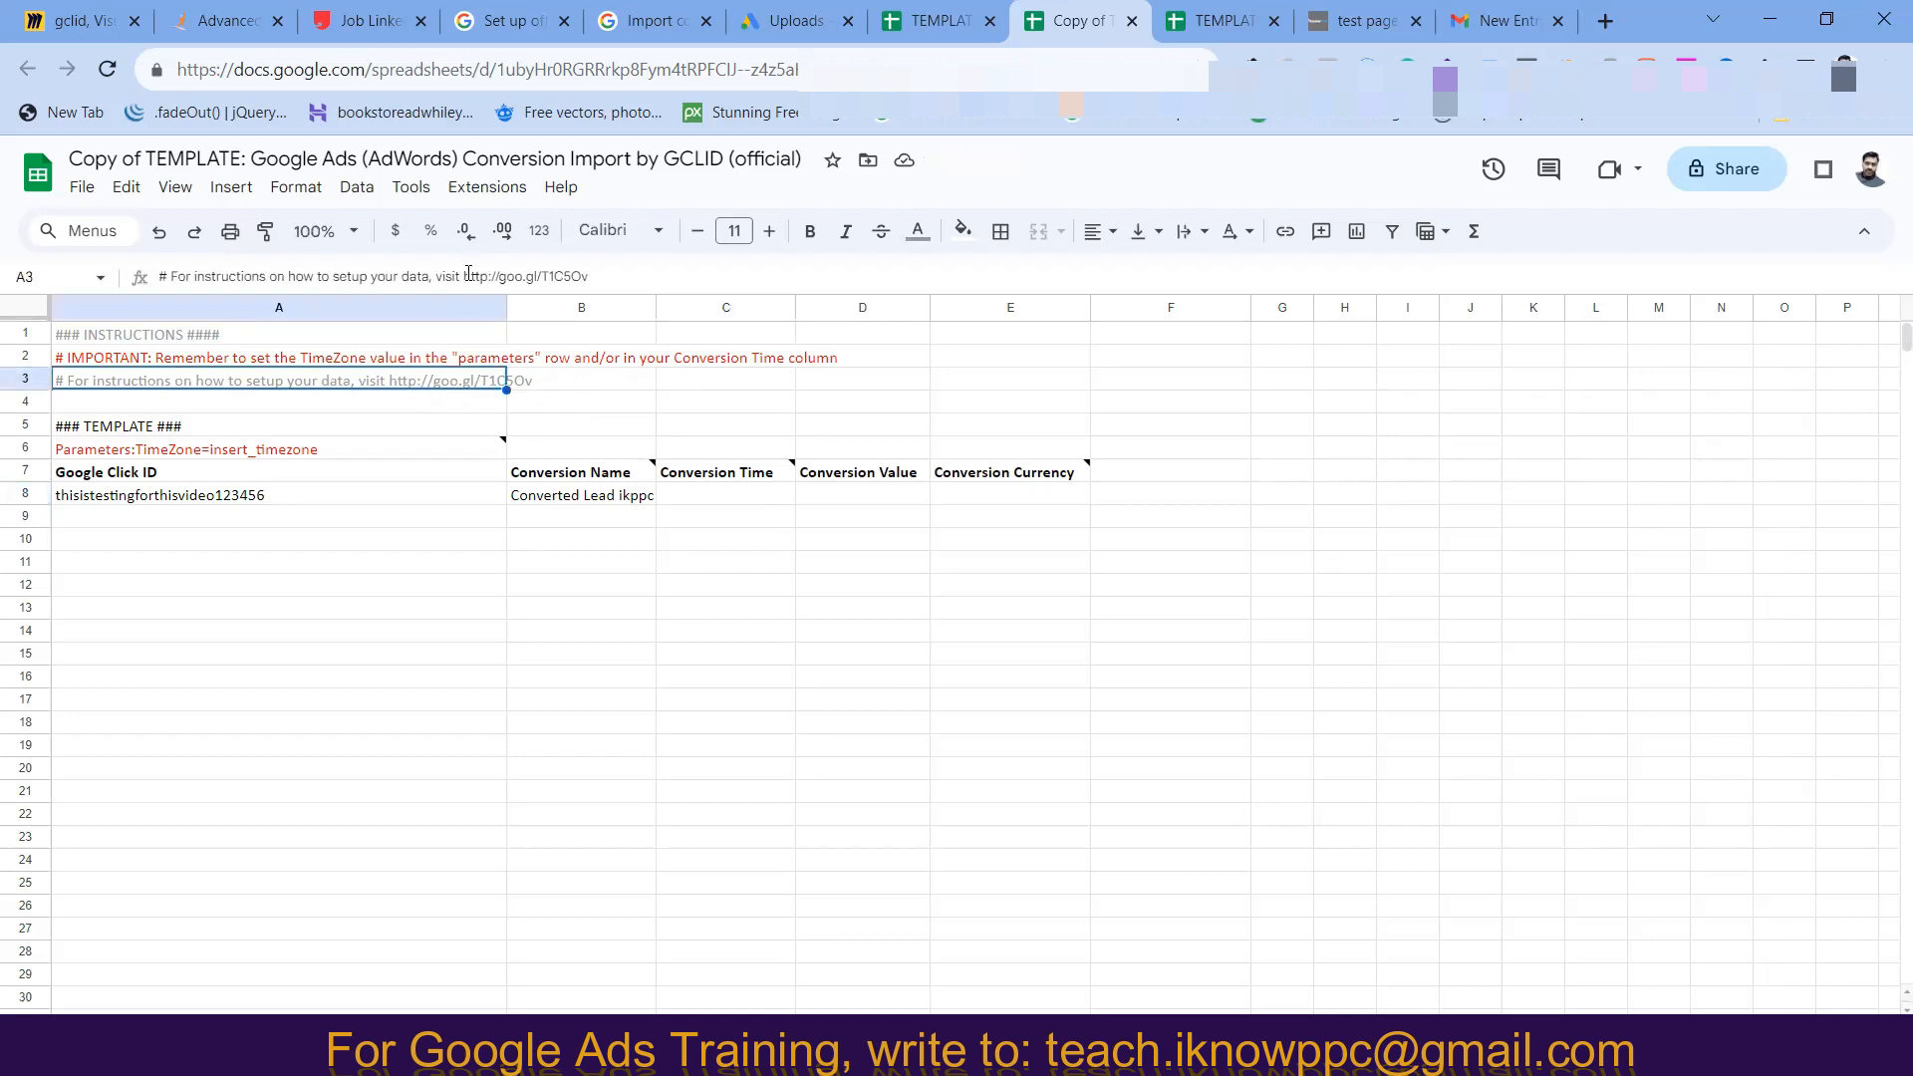
drag(465, 275, 598, 273)
key(ctrl+c)
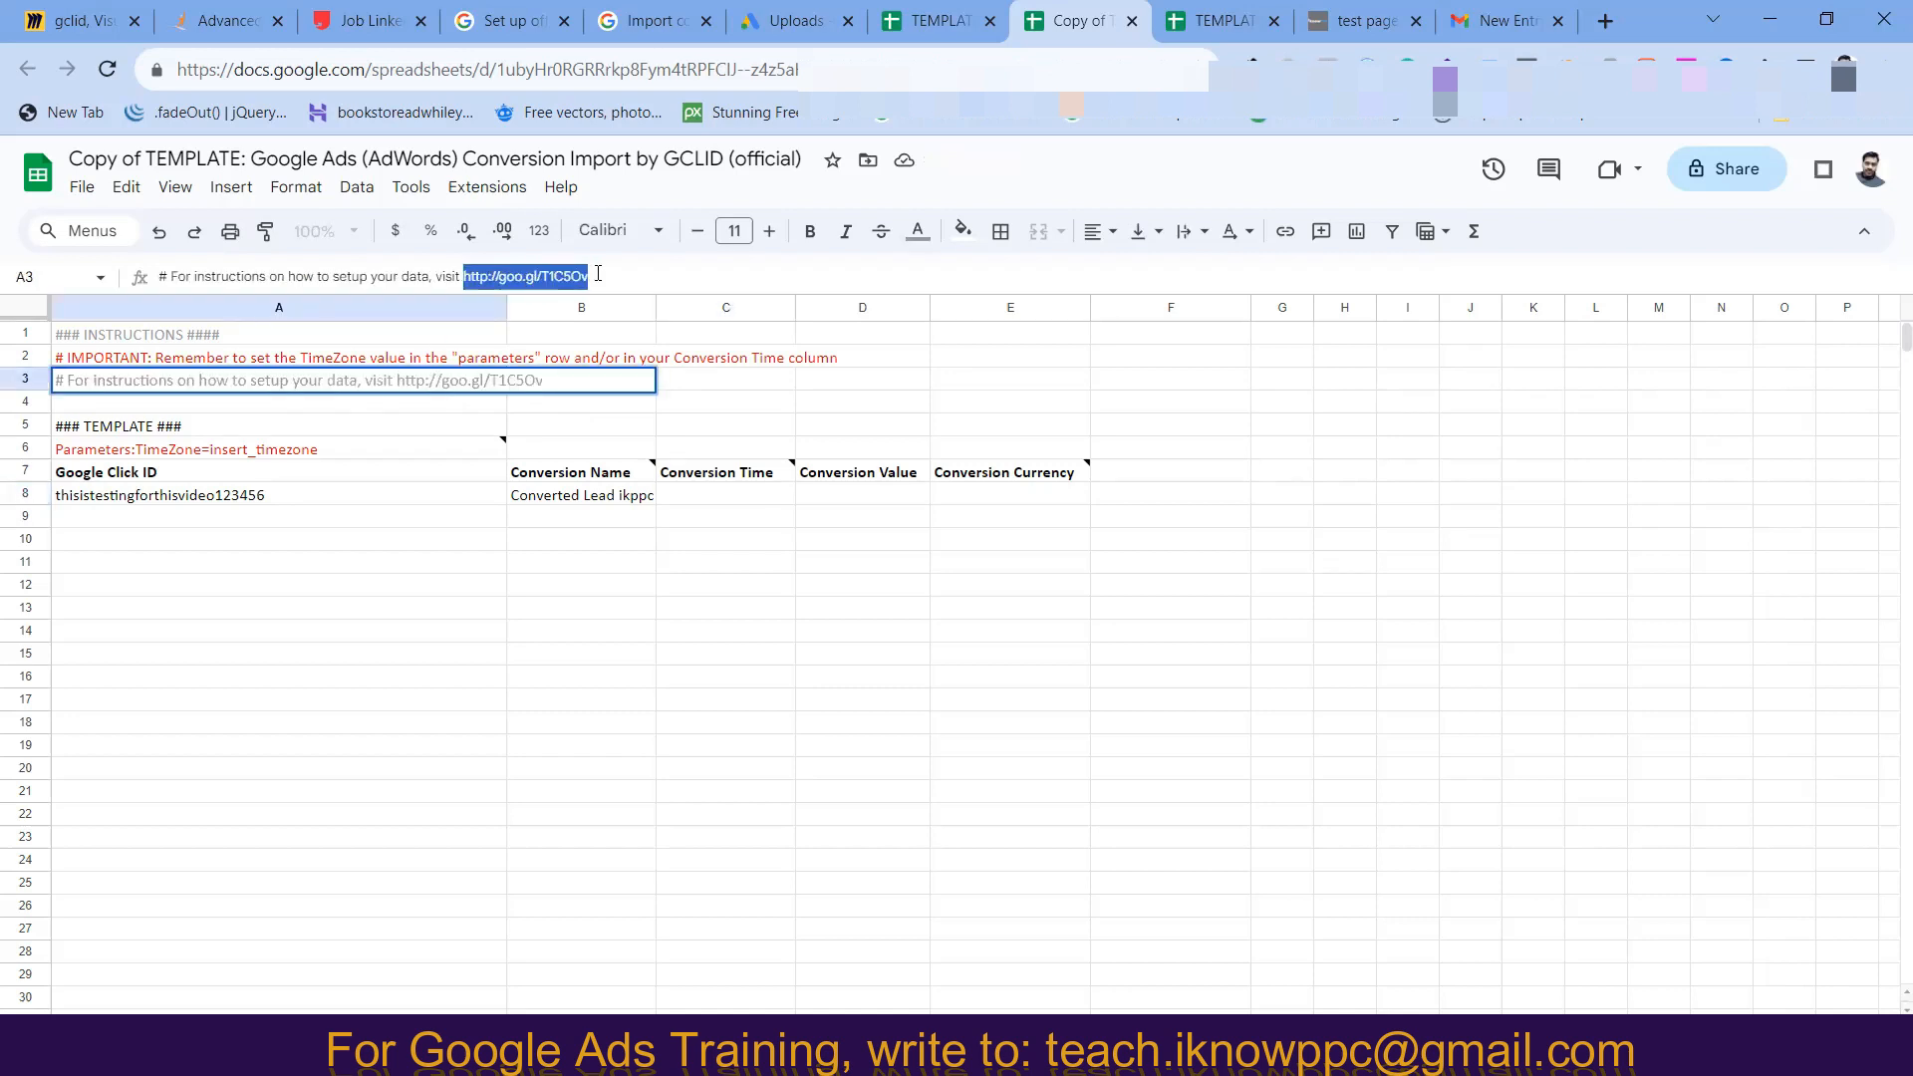
click(1604, 22)
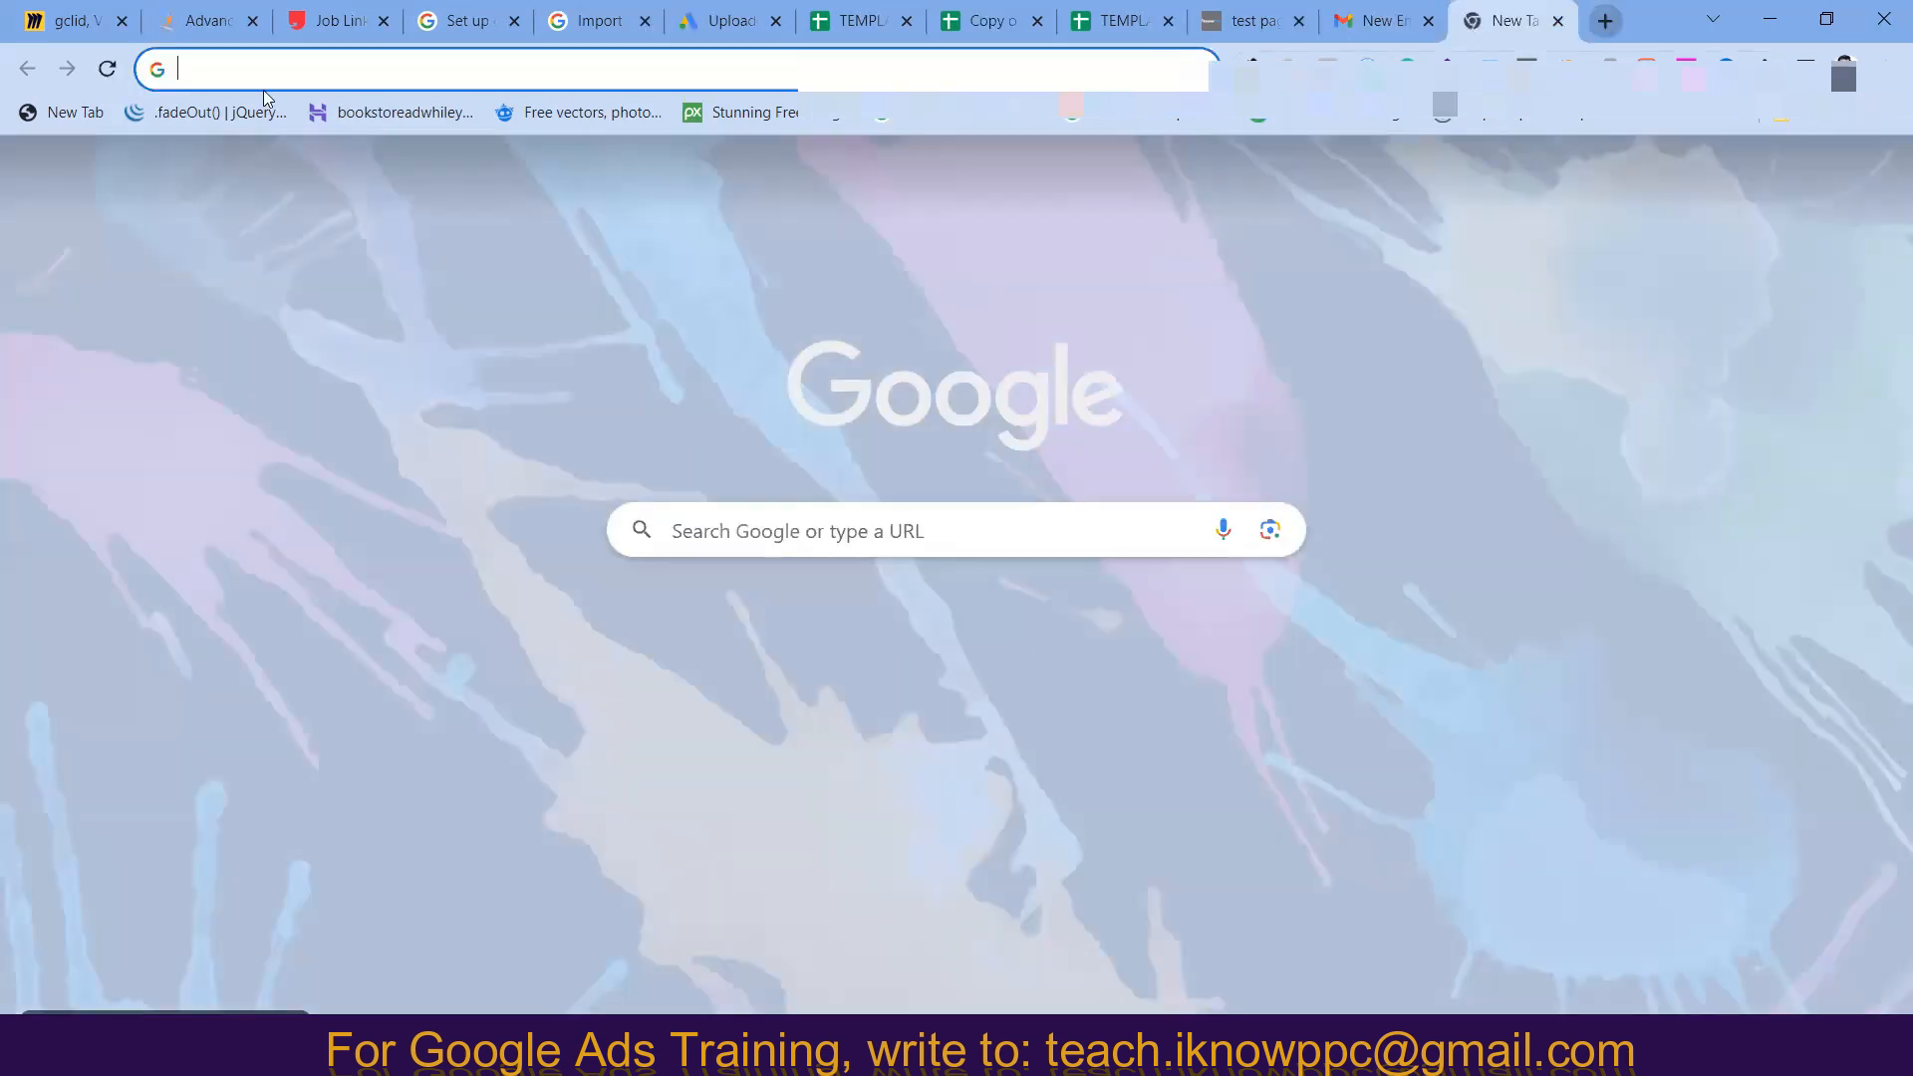
key(ctrl+v)
key(Return)
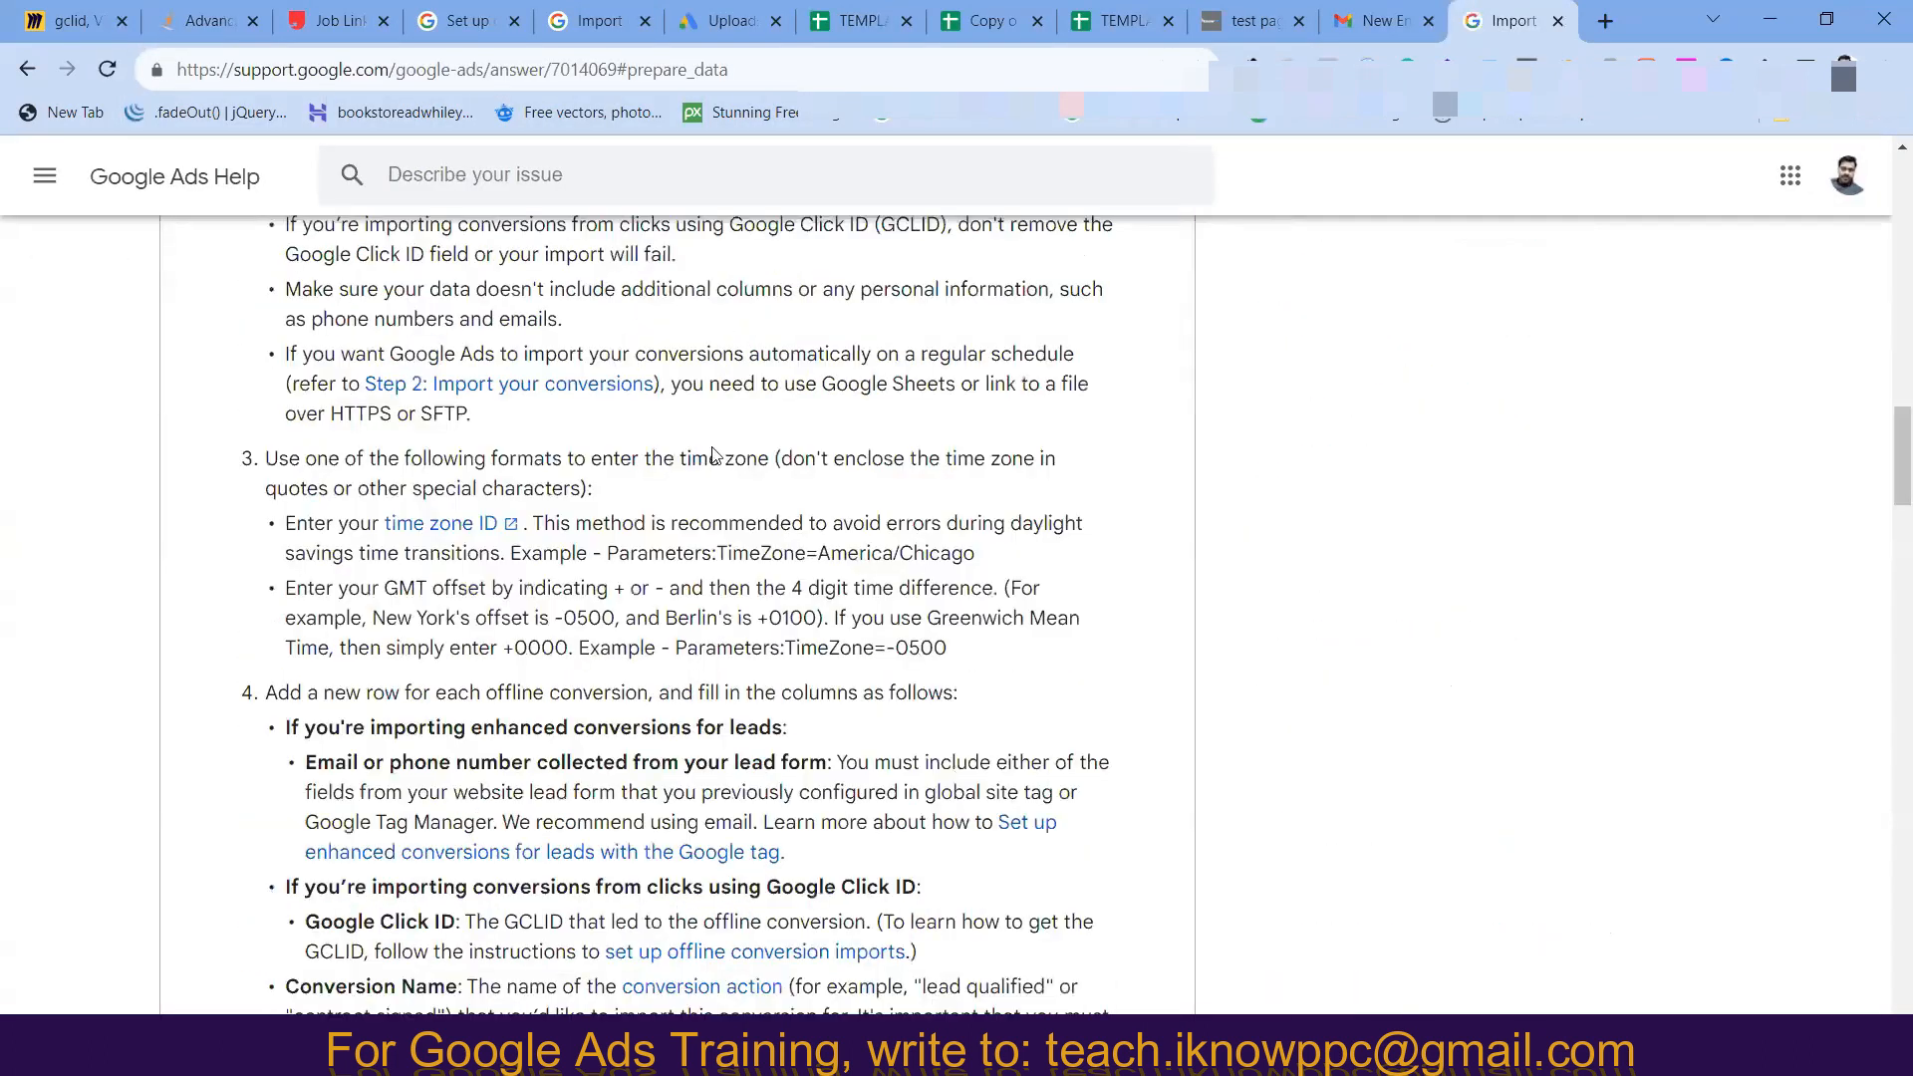
- Copy the example 08/14/2012 5:01:54 PM from the help page's date format table into cell C8, under Conversion Time
scroll(713, 456, down, 10)
scroll(598, 479, down, 5)
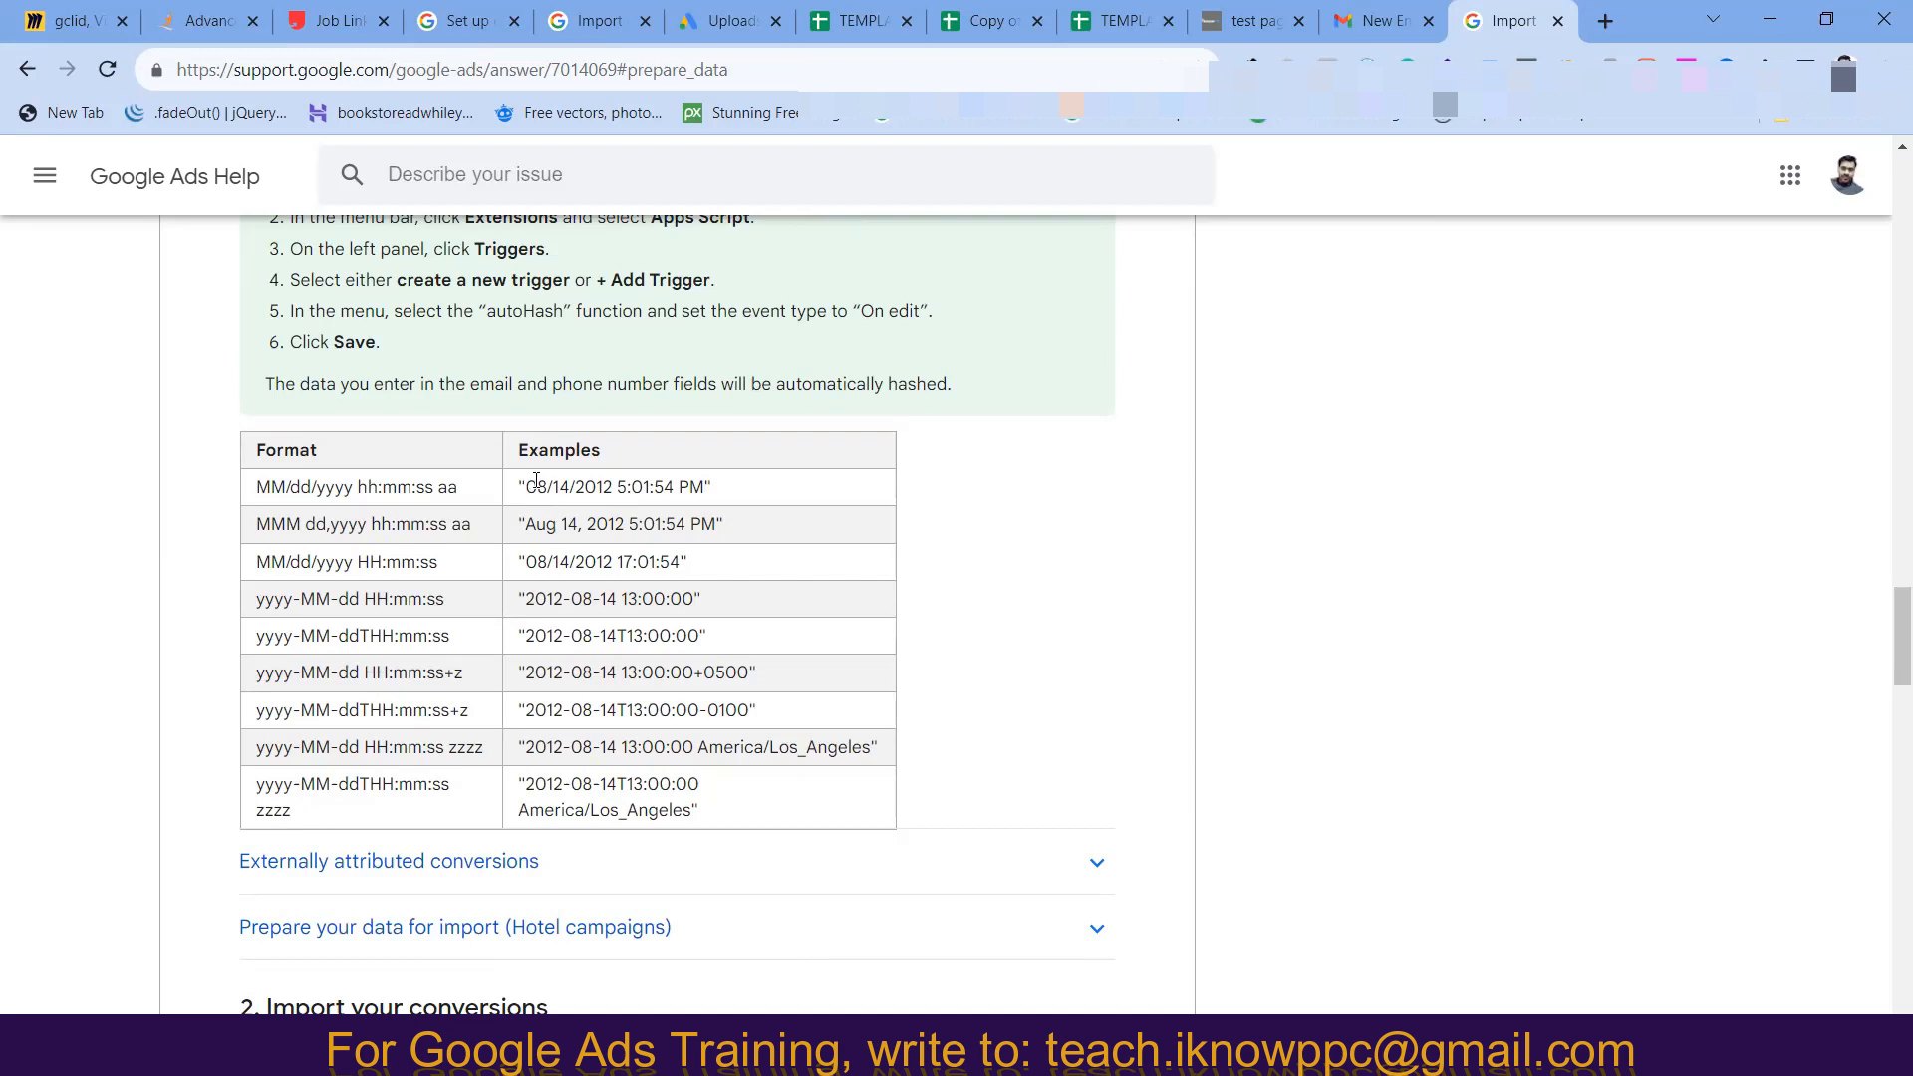
drag(526, 481, 704, 486)
key(ctrl+c)
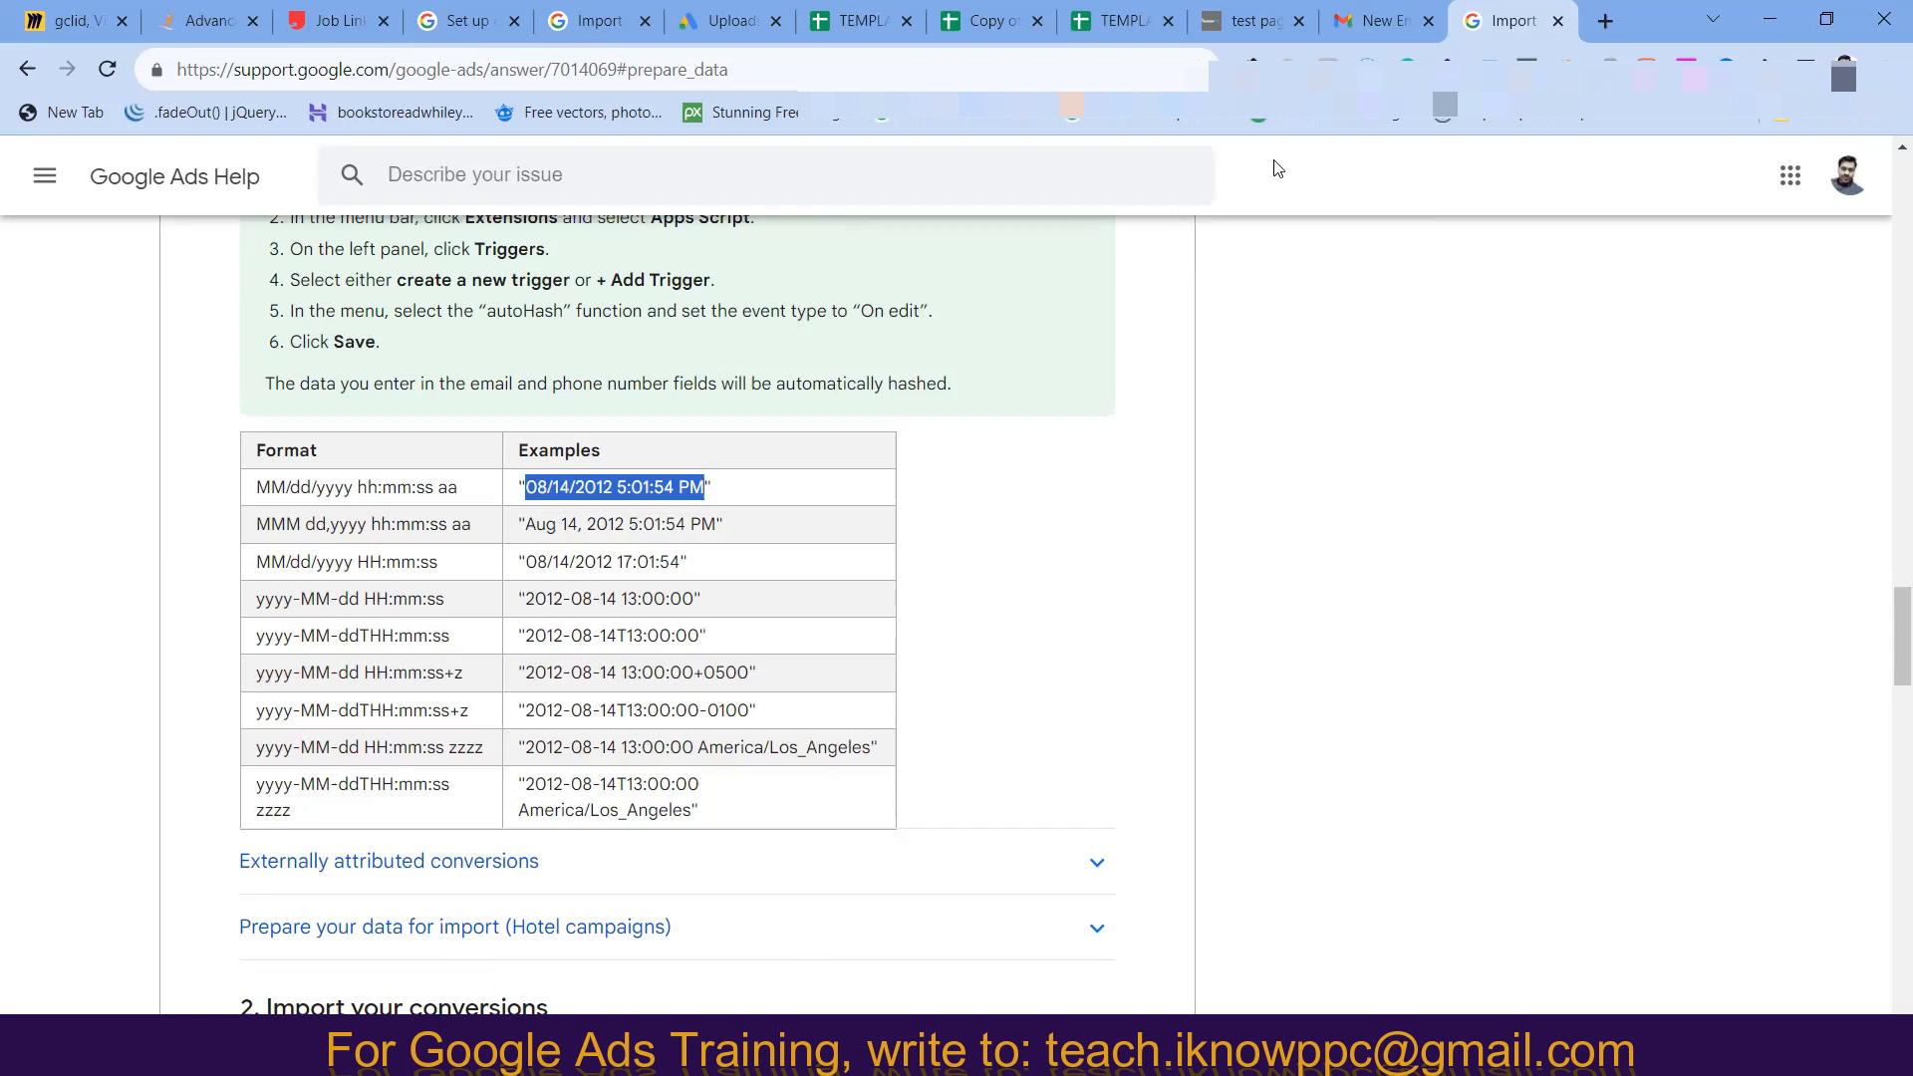
click(984, 21)
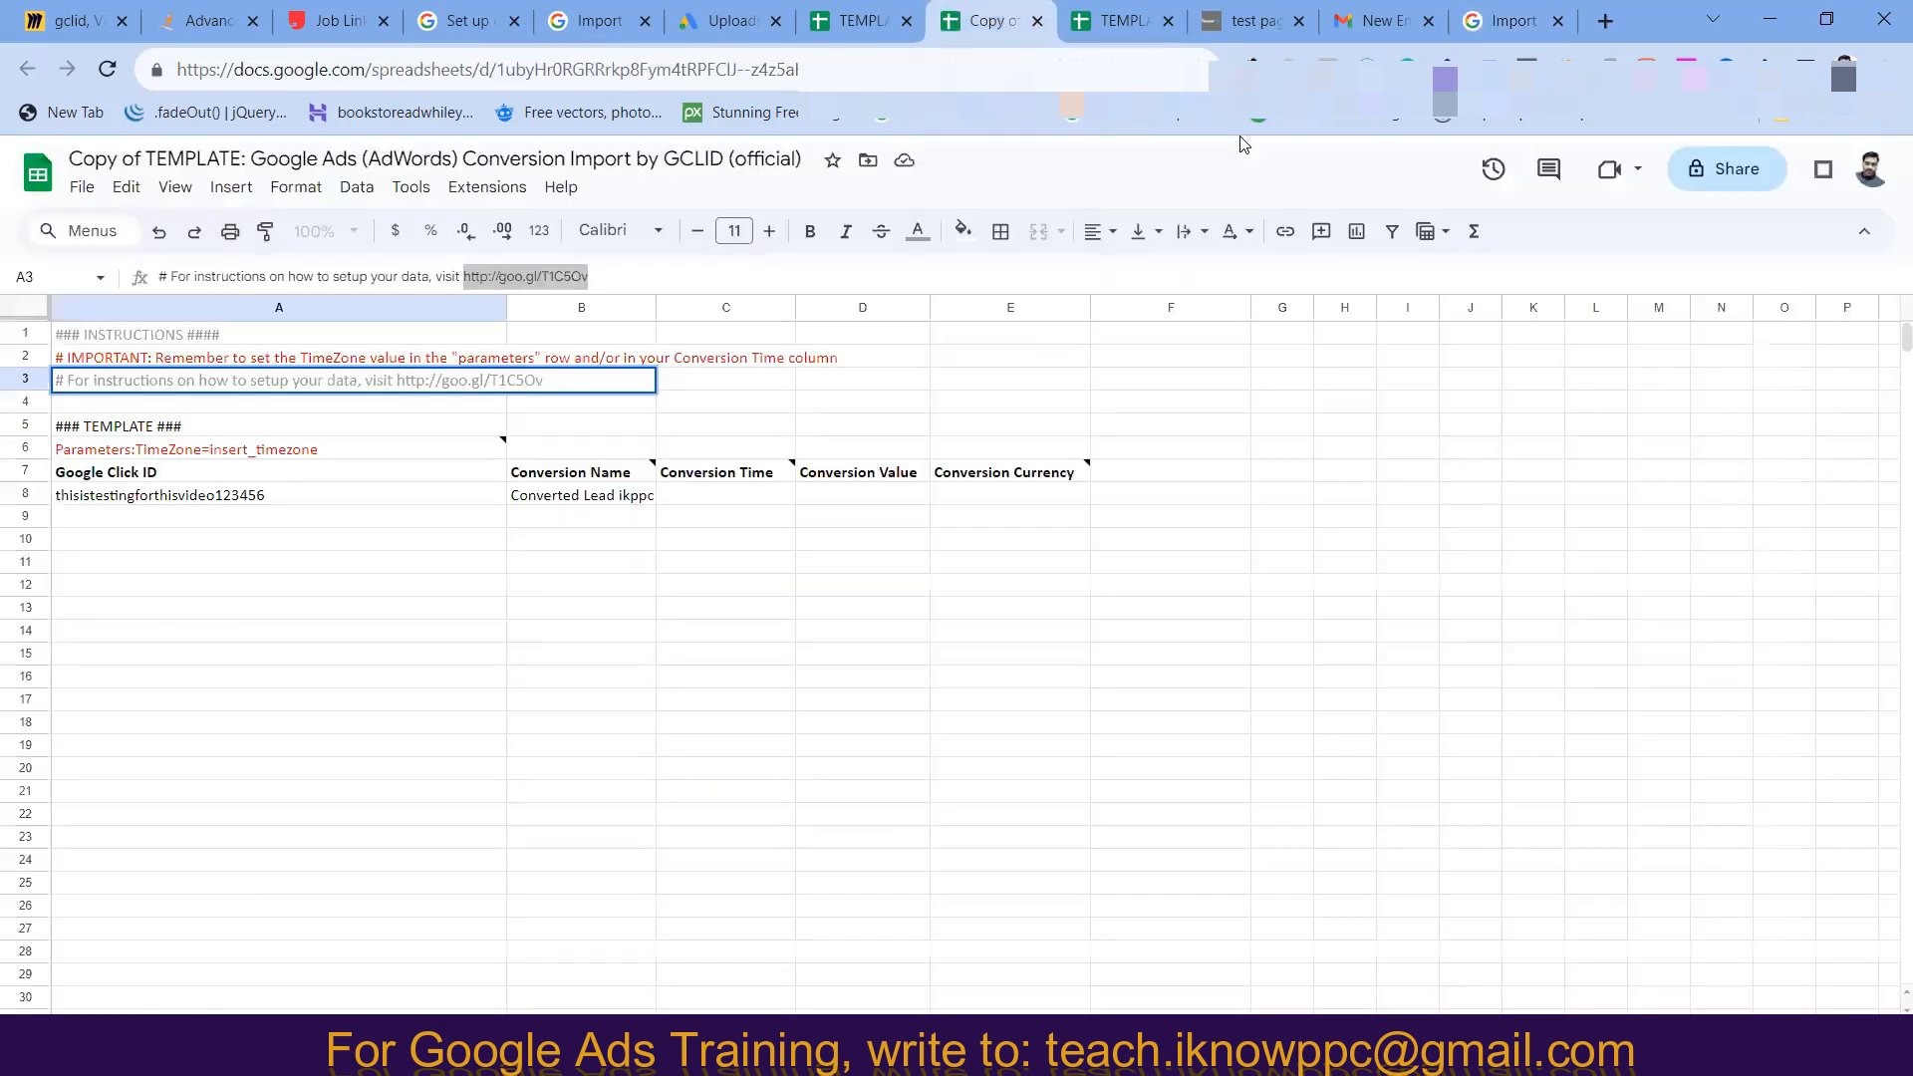
double_click(721, 498)
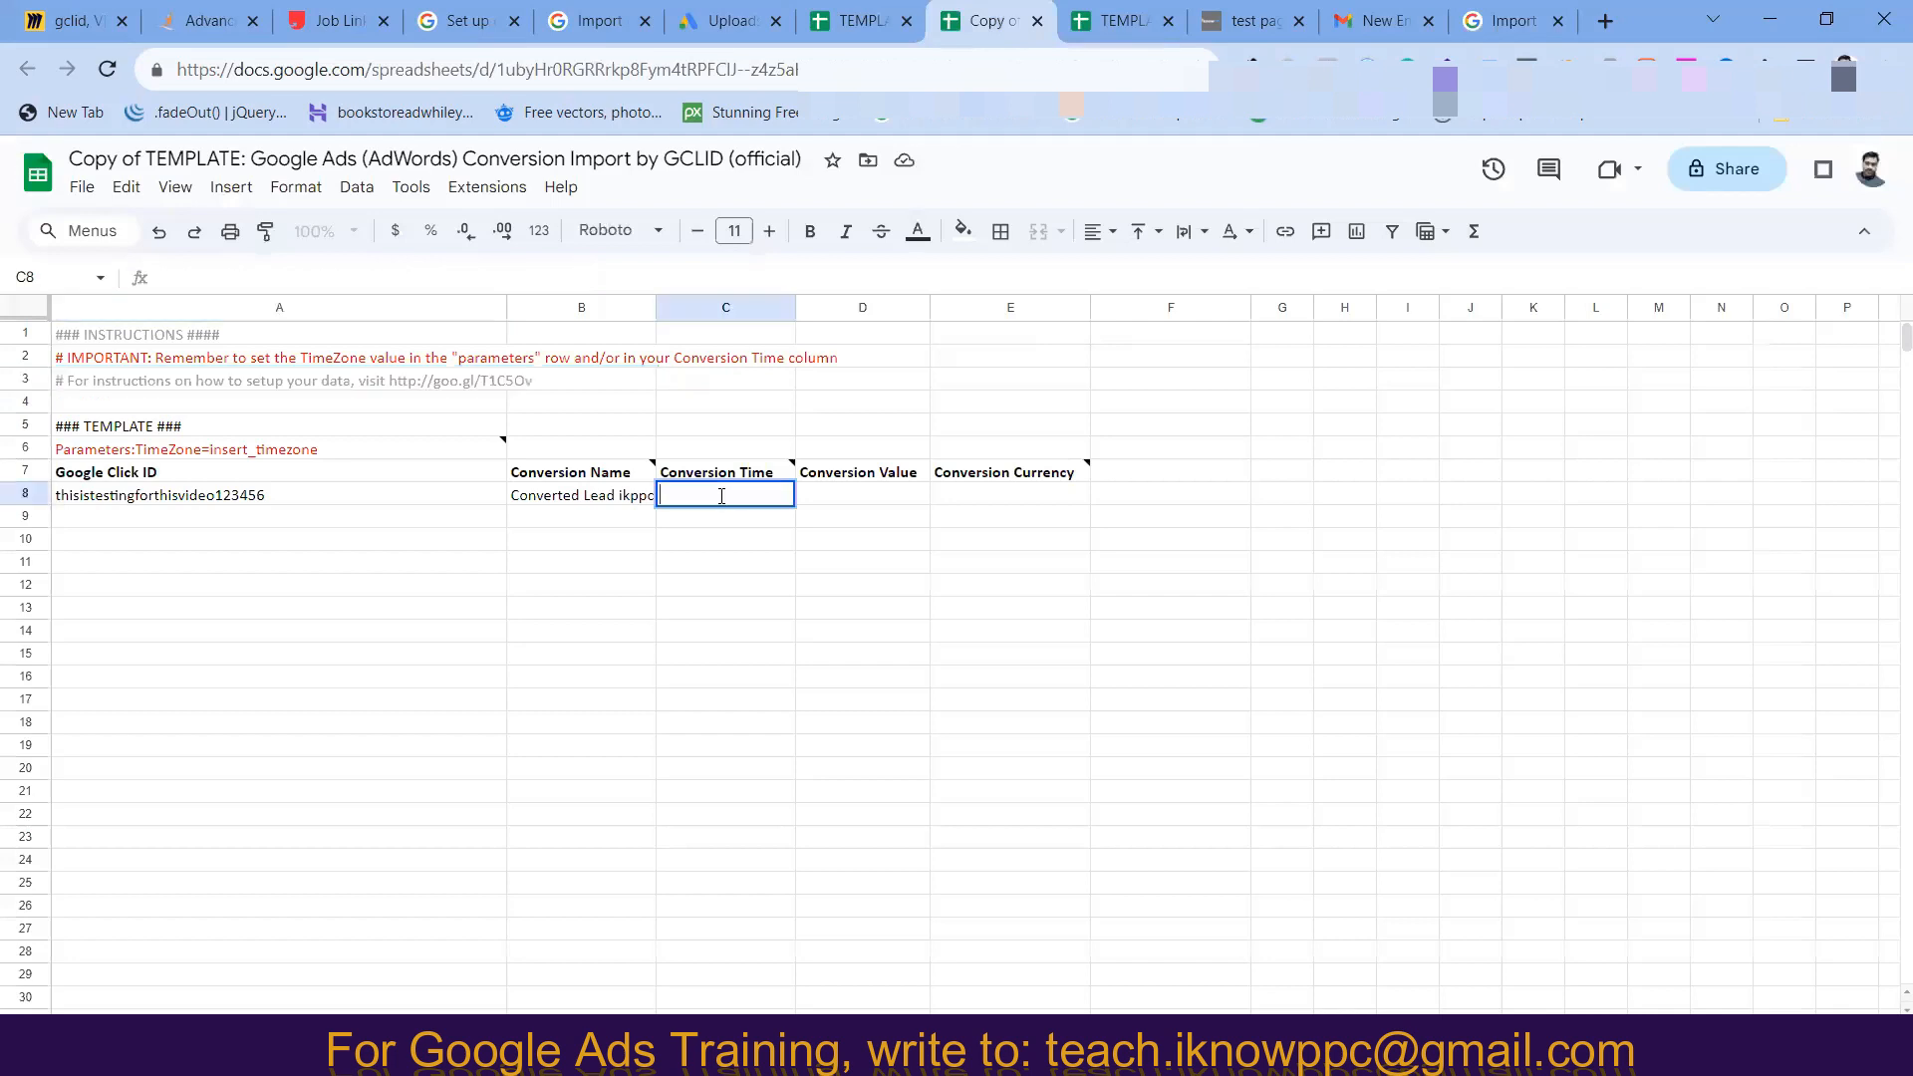
key(ctrl+v)
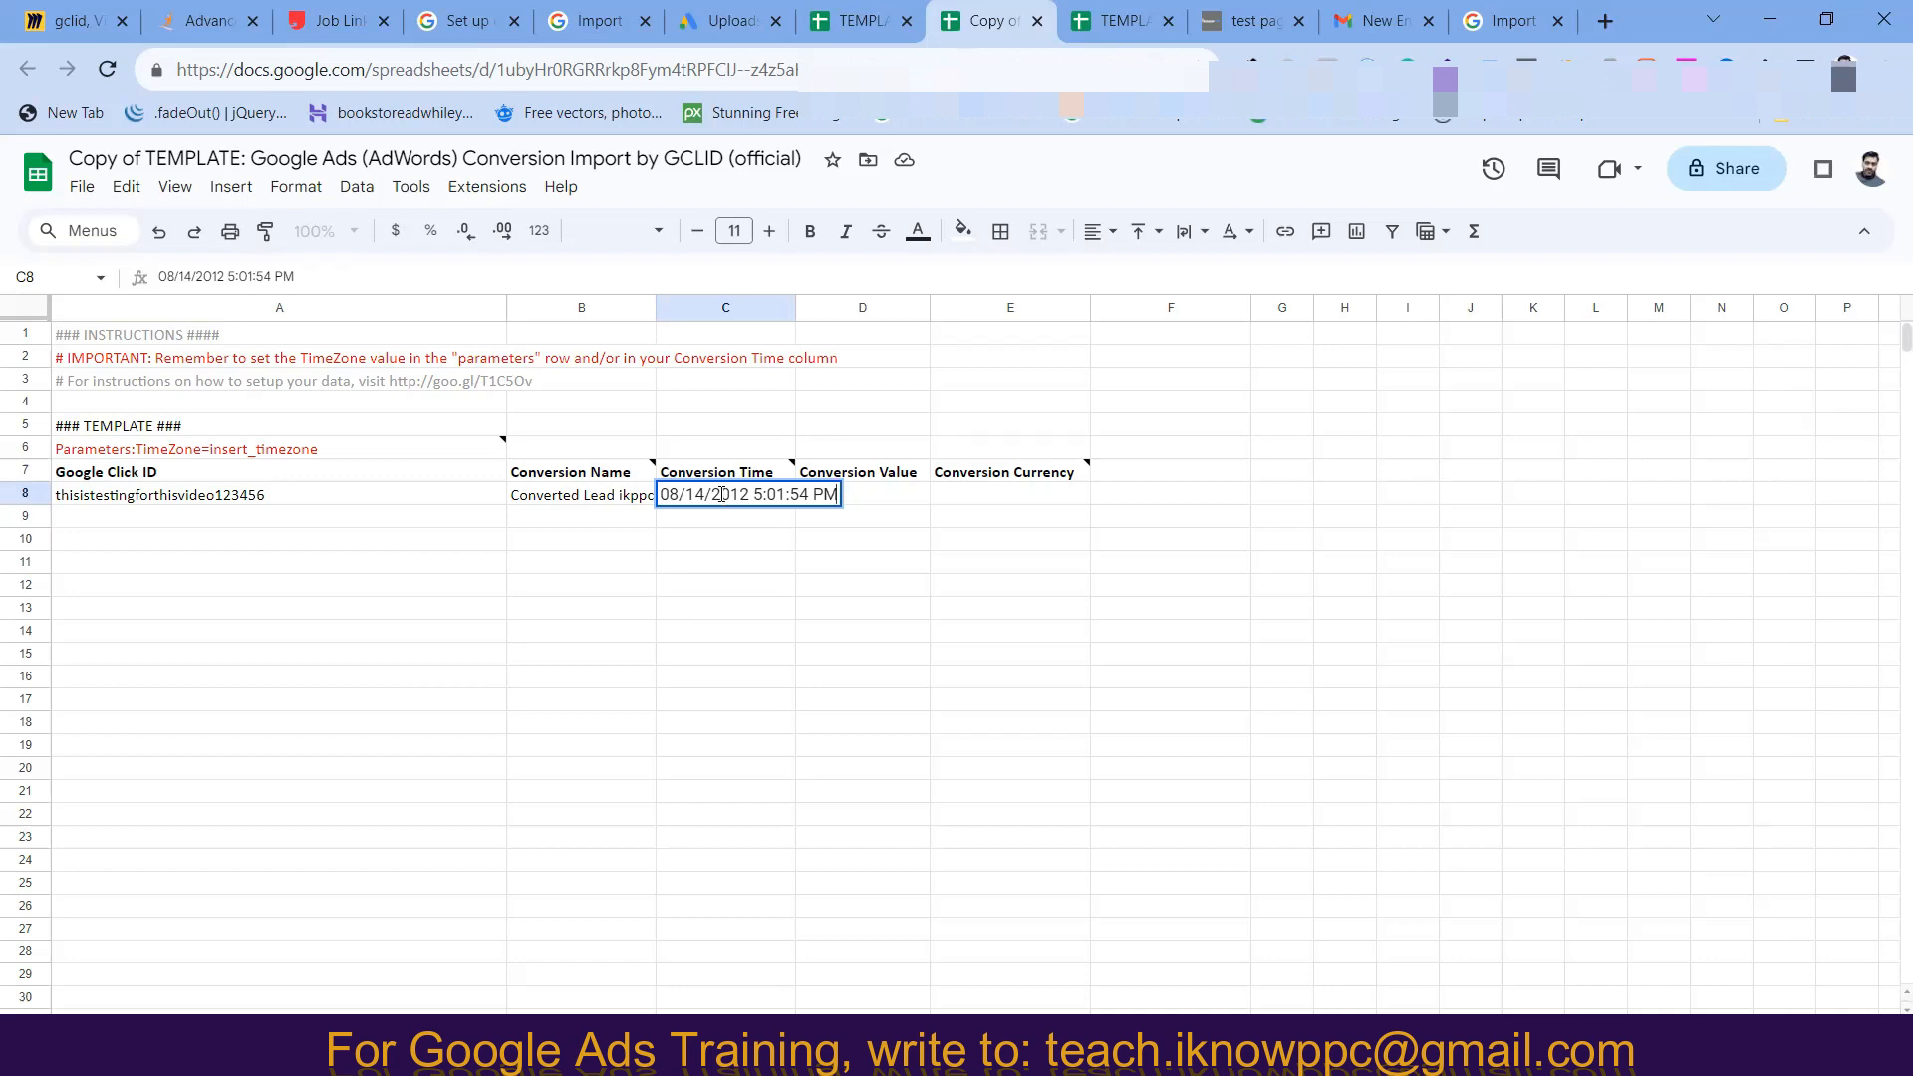
- Change the year of the conversion time in cell C8 to 2023
key(BackSpace)
key(BackSpace)
text(23)
click(886, 501)
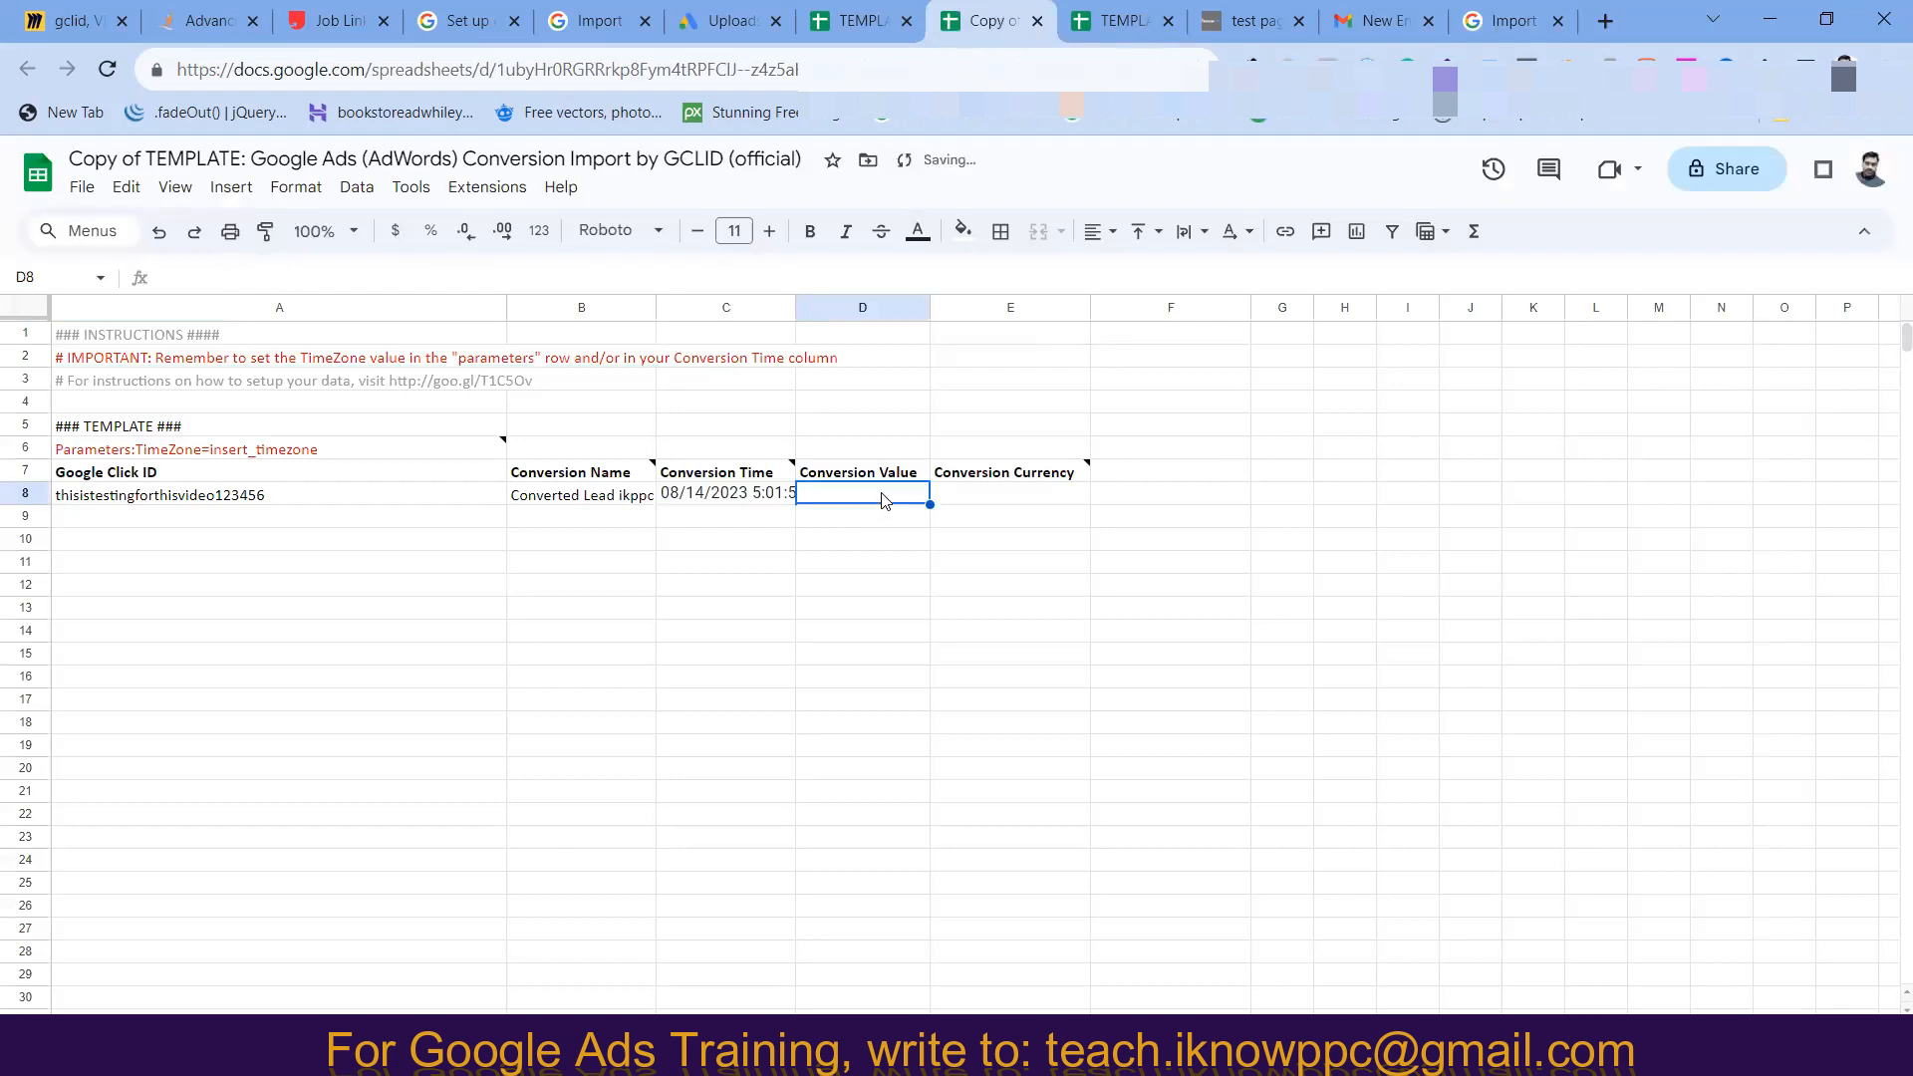
- Enter 4999 as the Conversion Value in cell D8 and INR as the Conversion Currency in cell E8
double_click(882, 492)
text(4999)
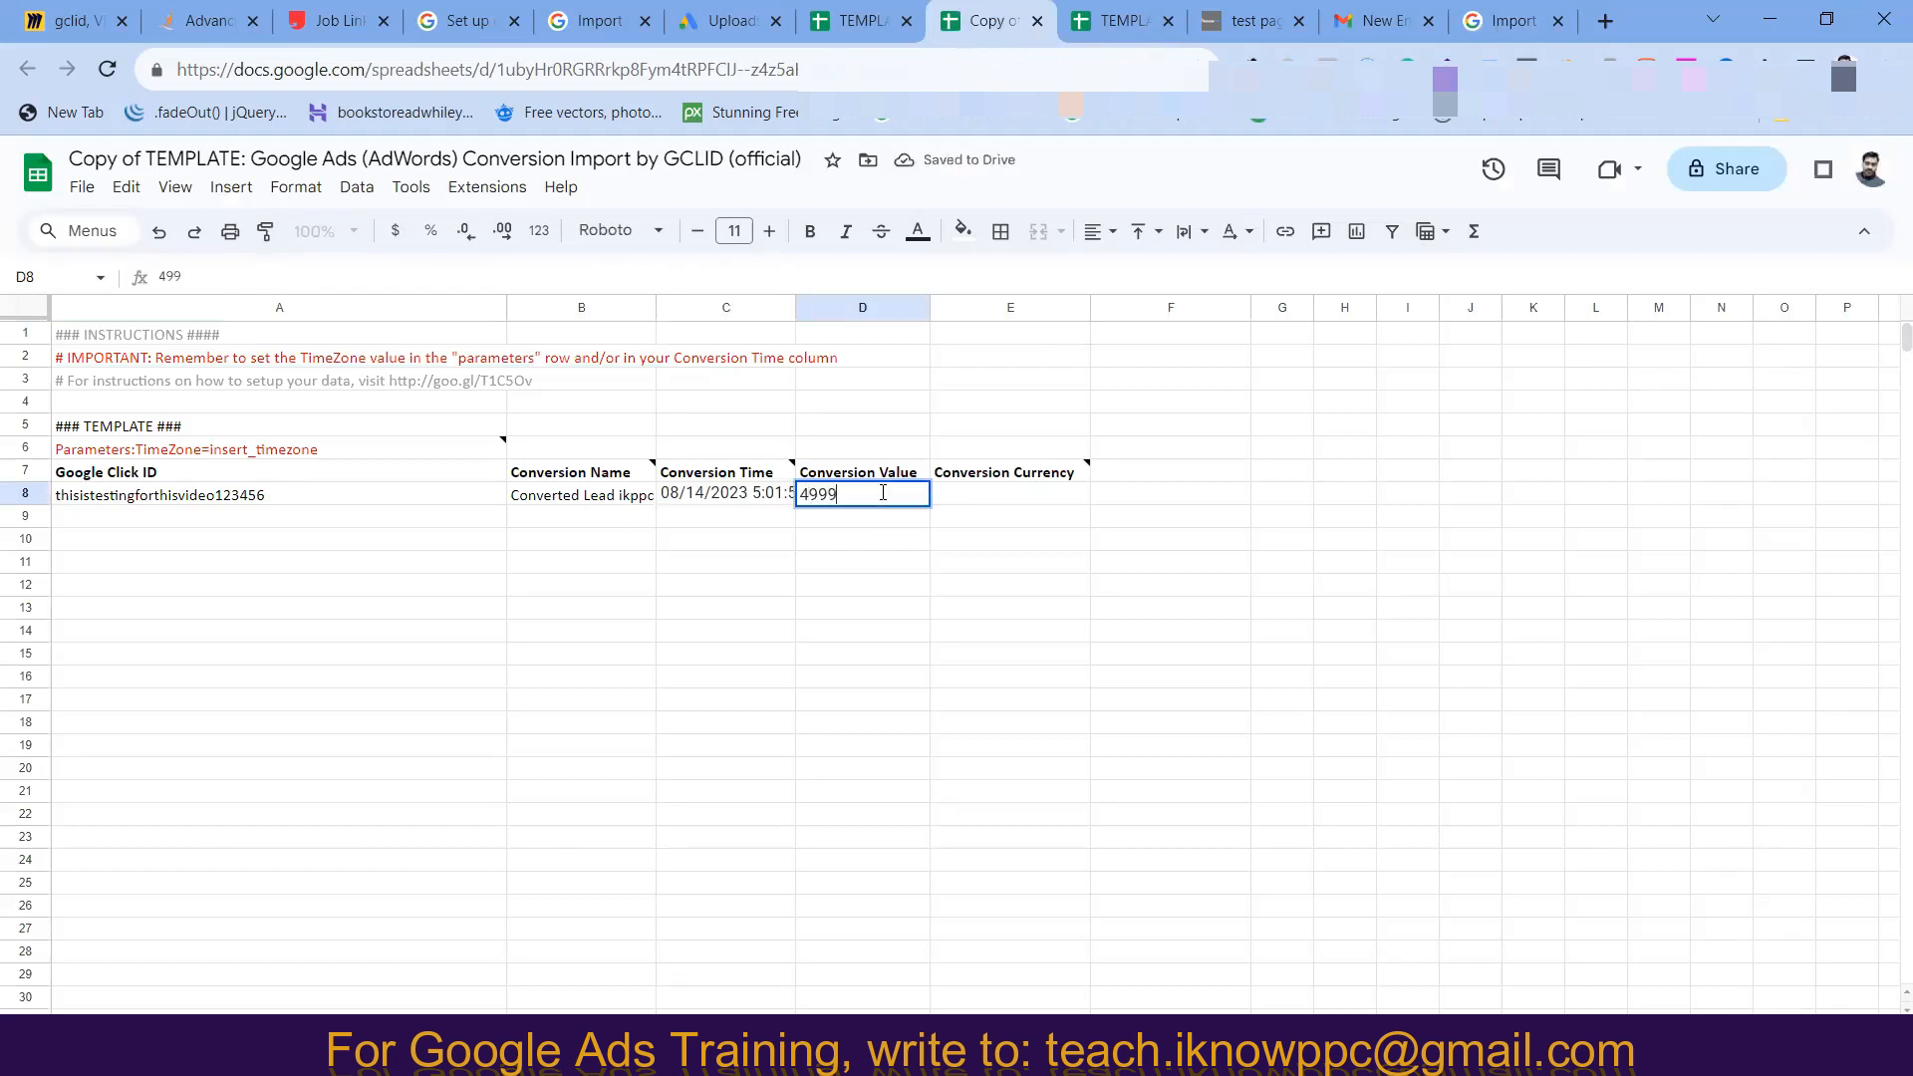
double_click(1014, 496)
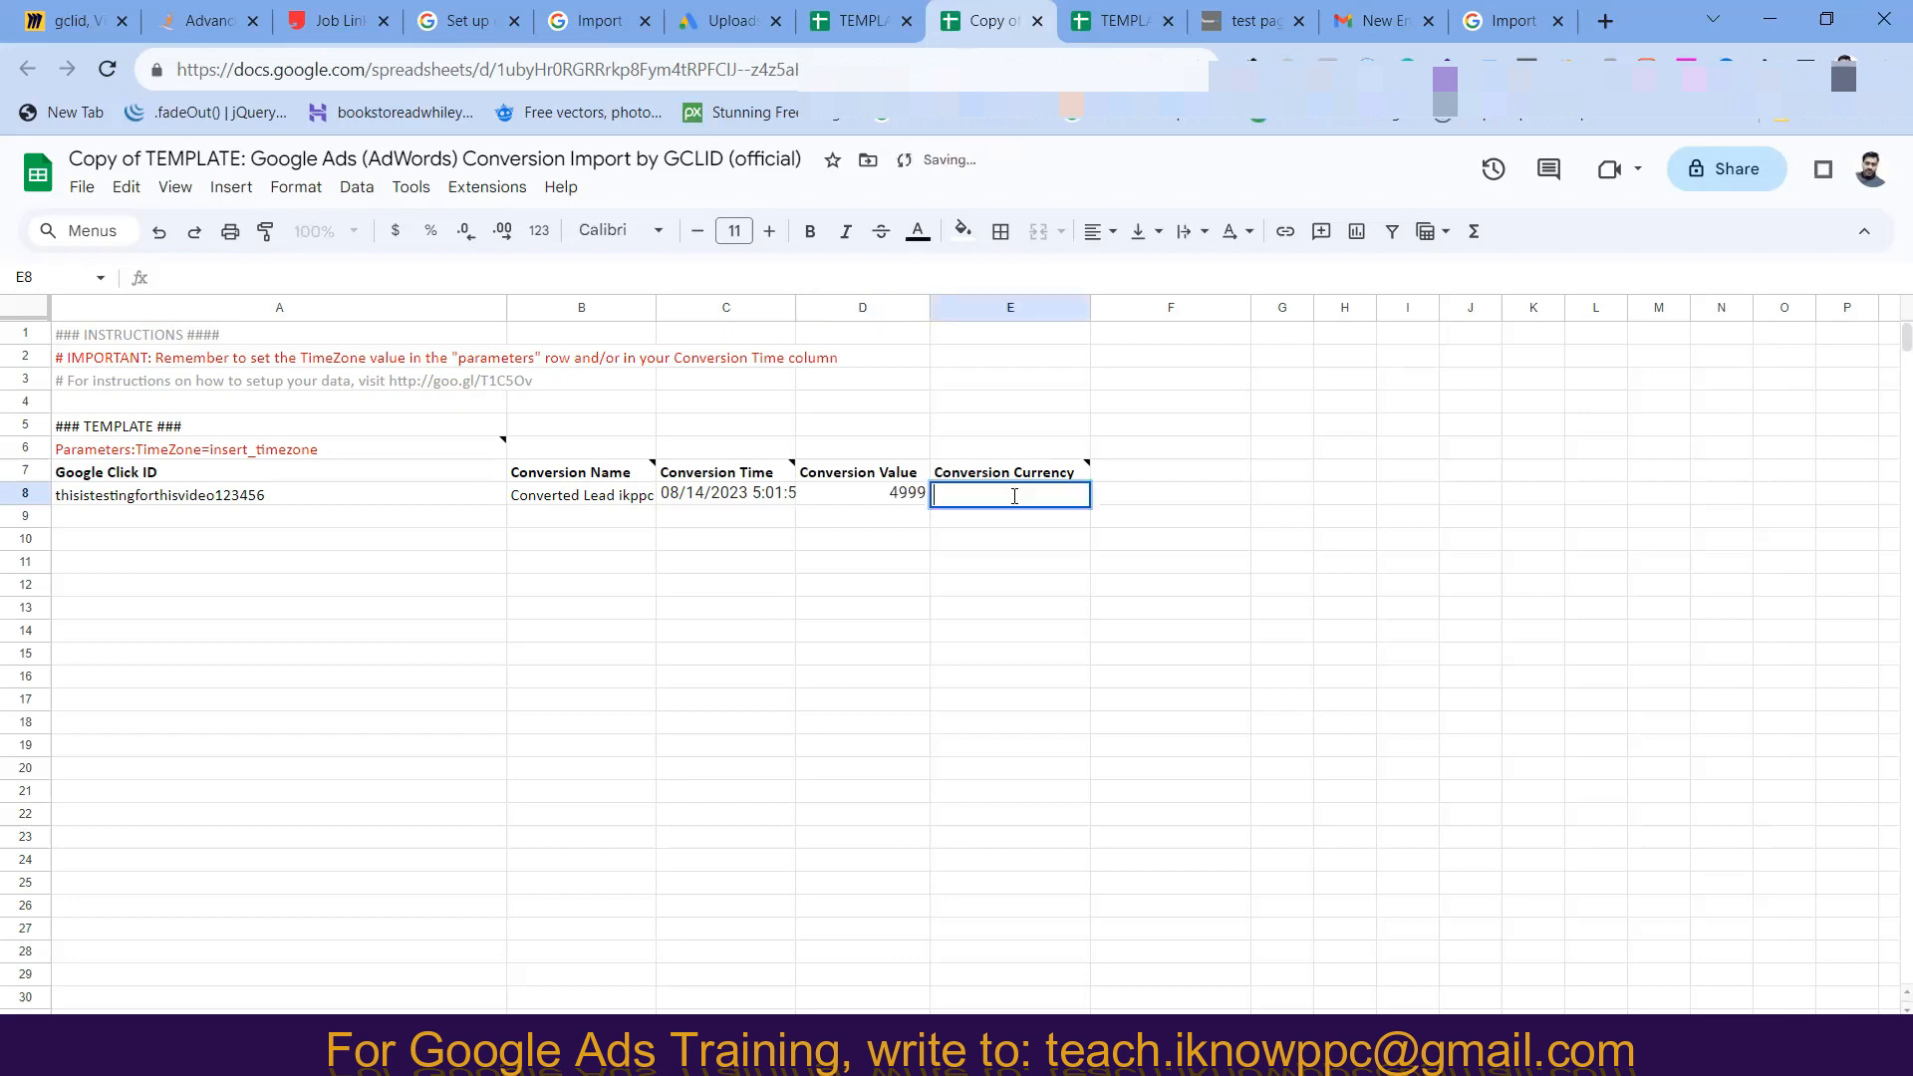
text(INR)
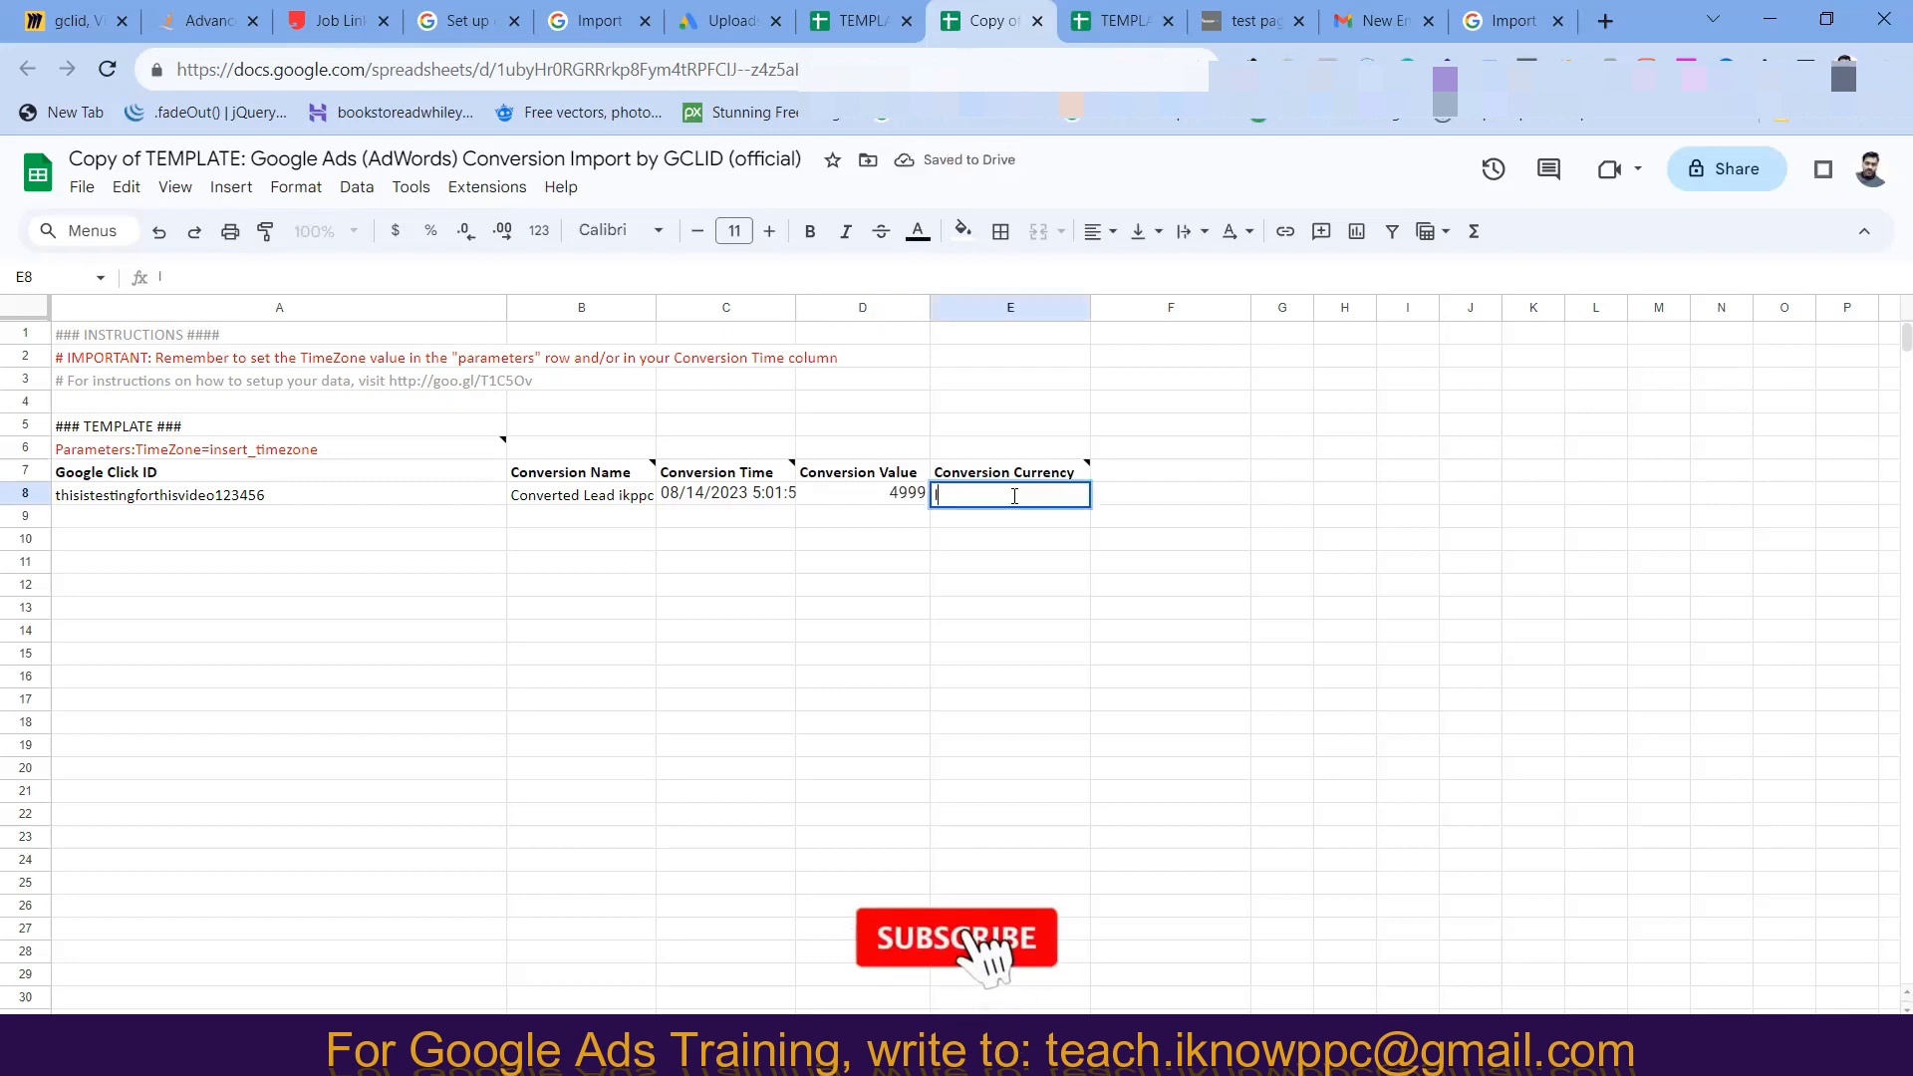
click(518, 564)
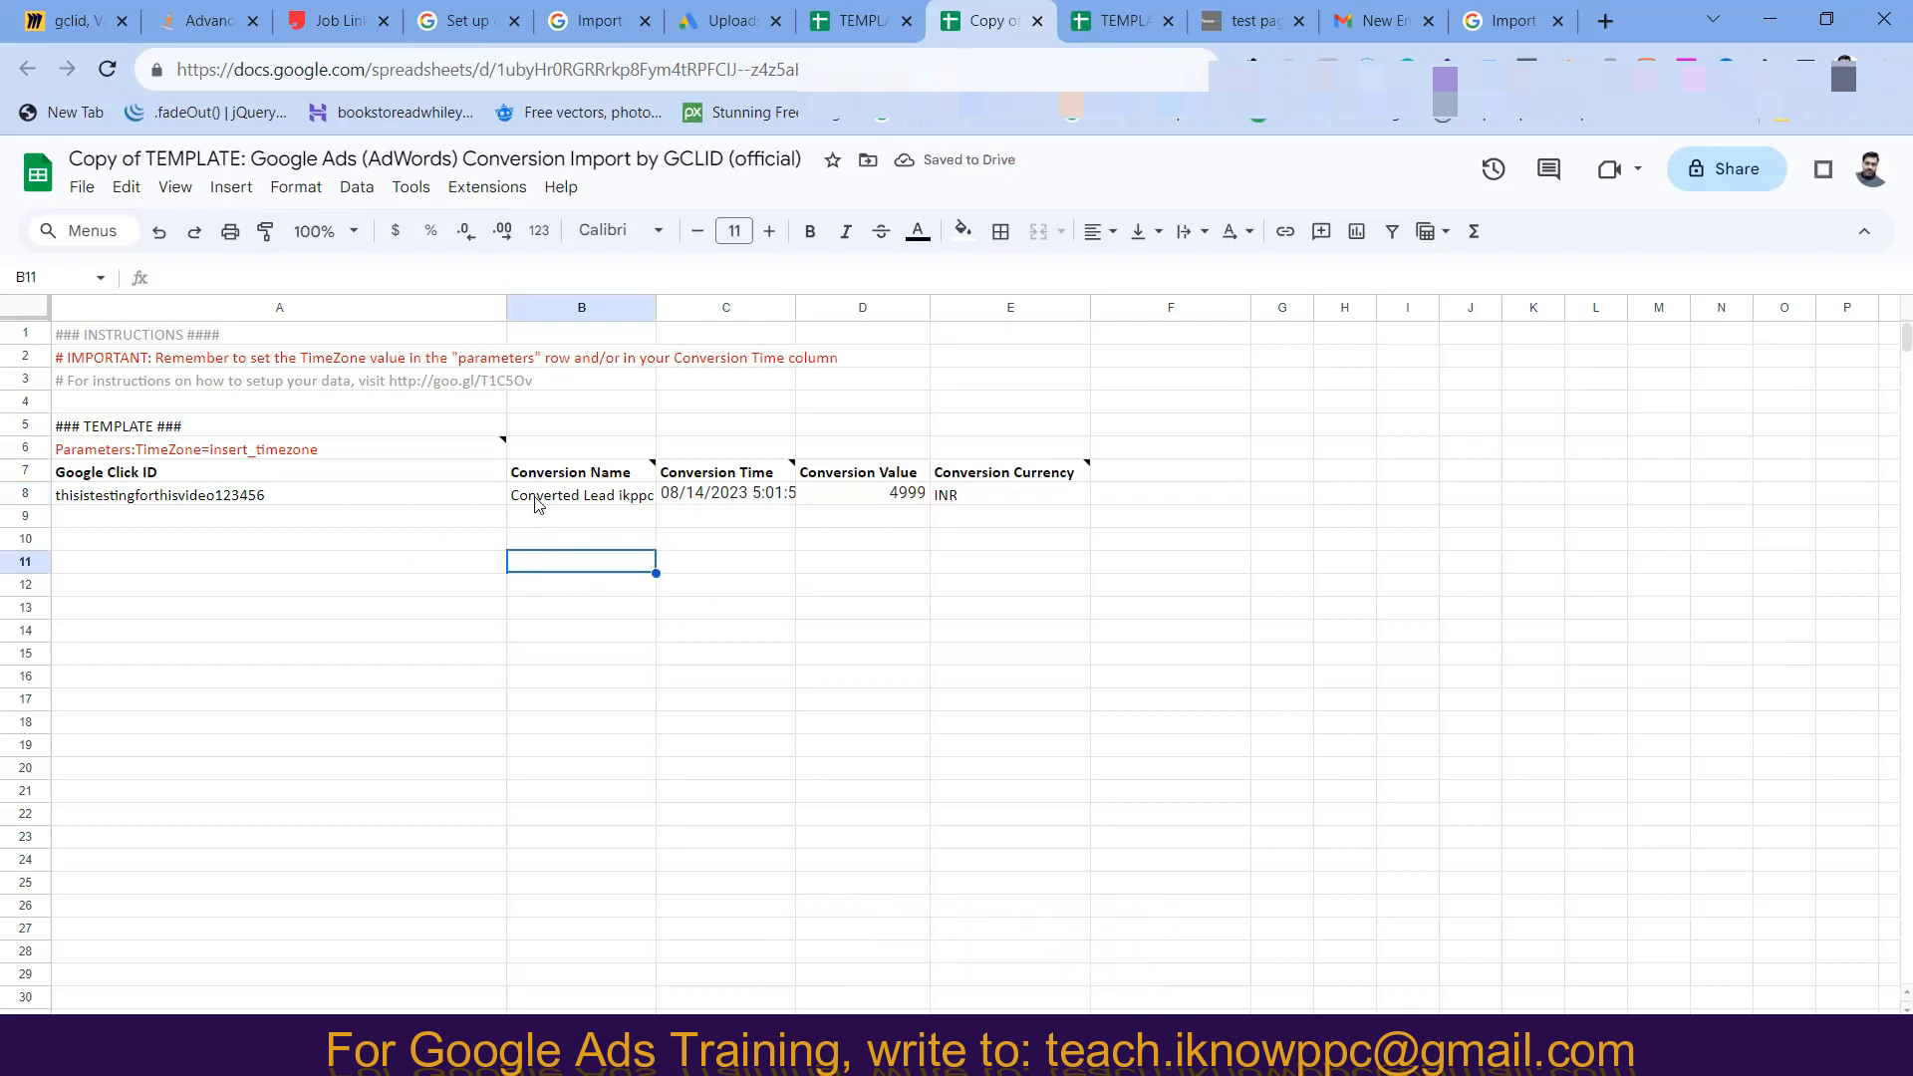
- Return to the Google Ads conversion uploads, close the template list and choose Google Sheets as the upload source
click(732, 21)
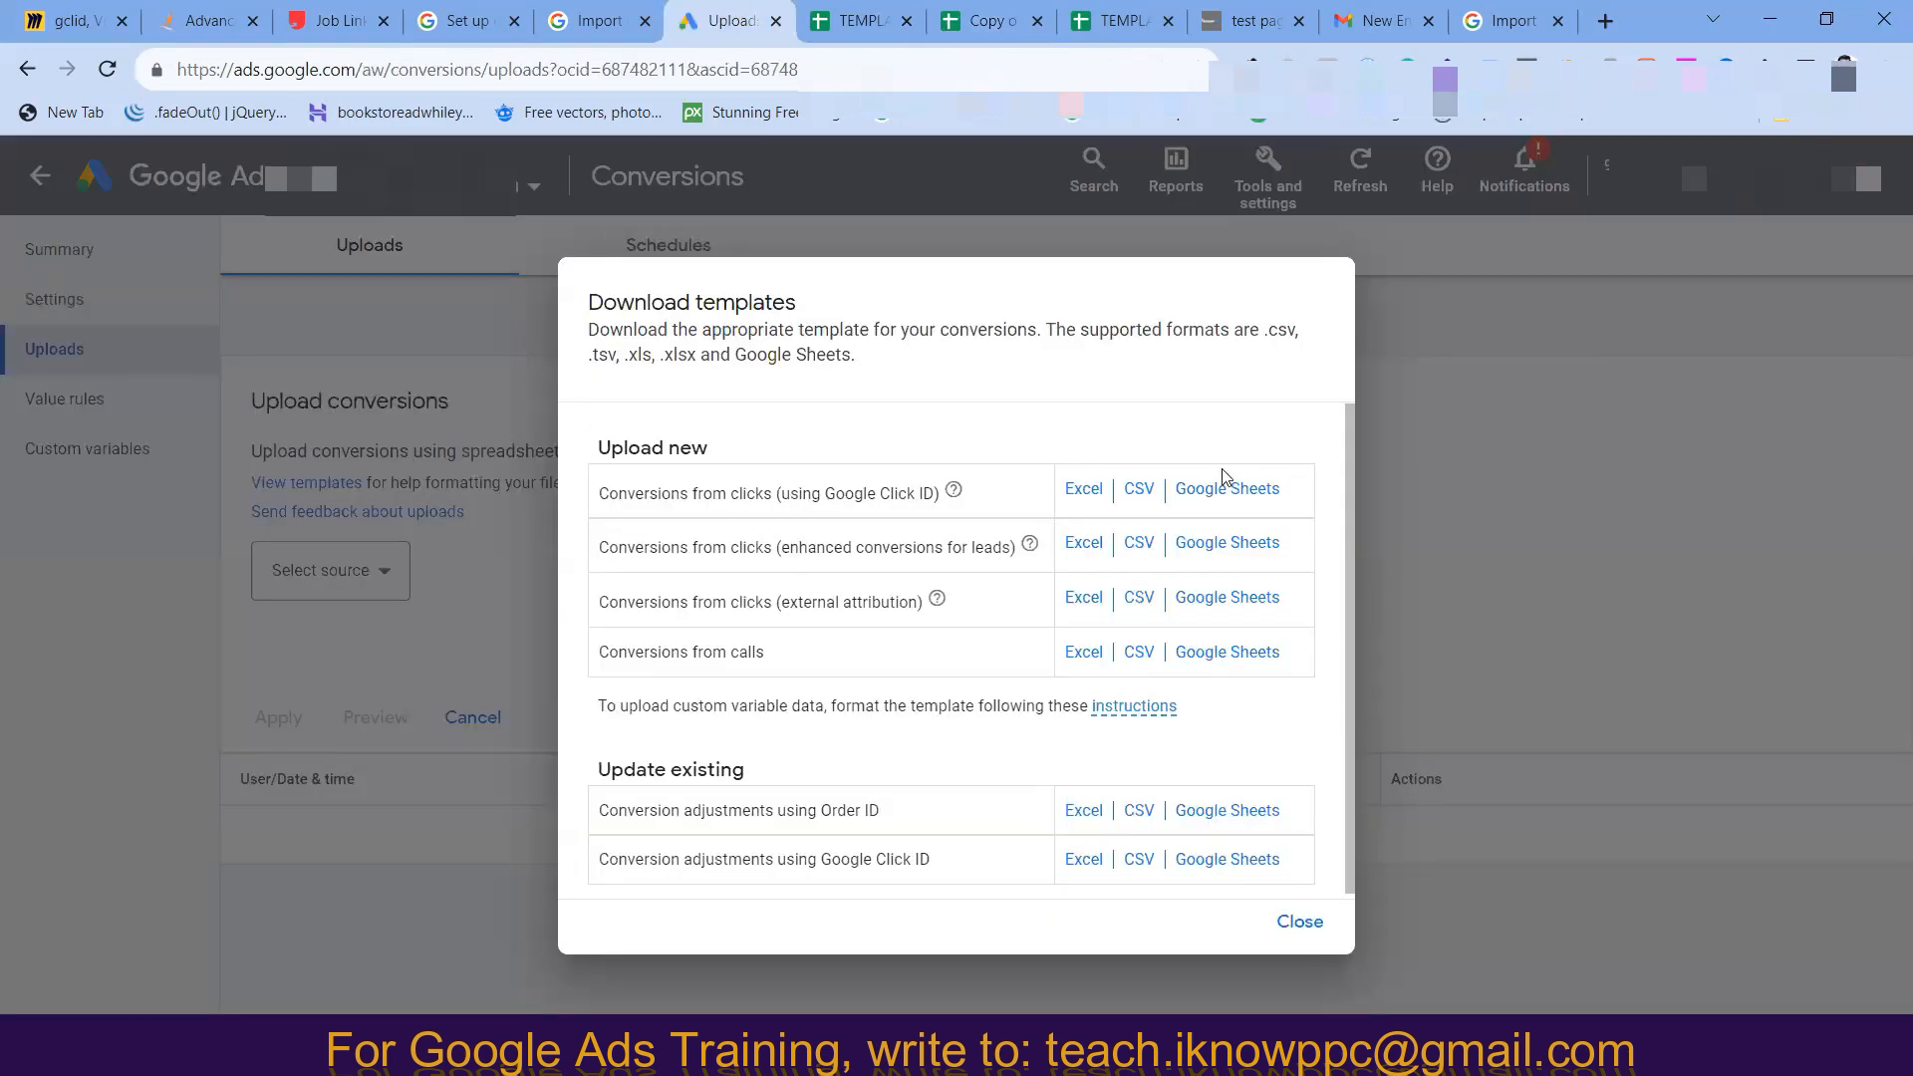
click(1301, 923)
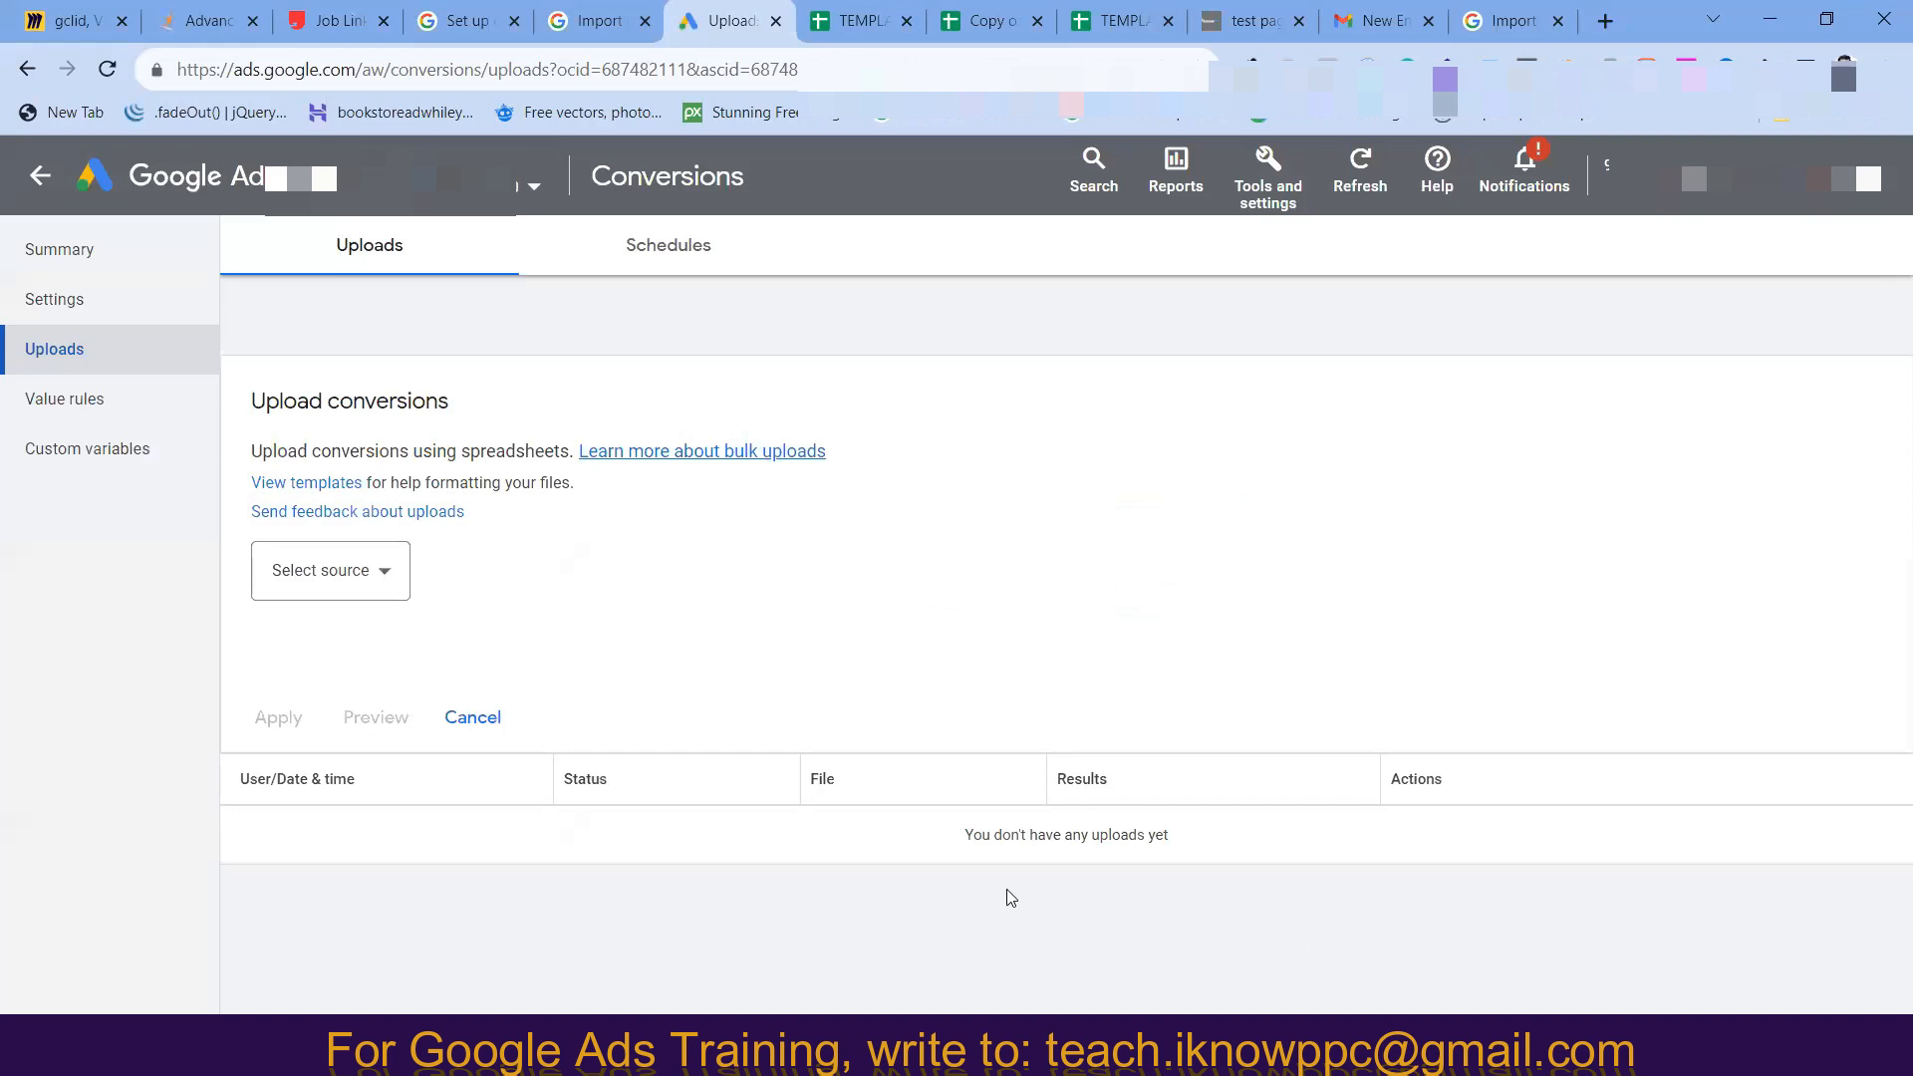
click(312, 604)
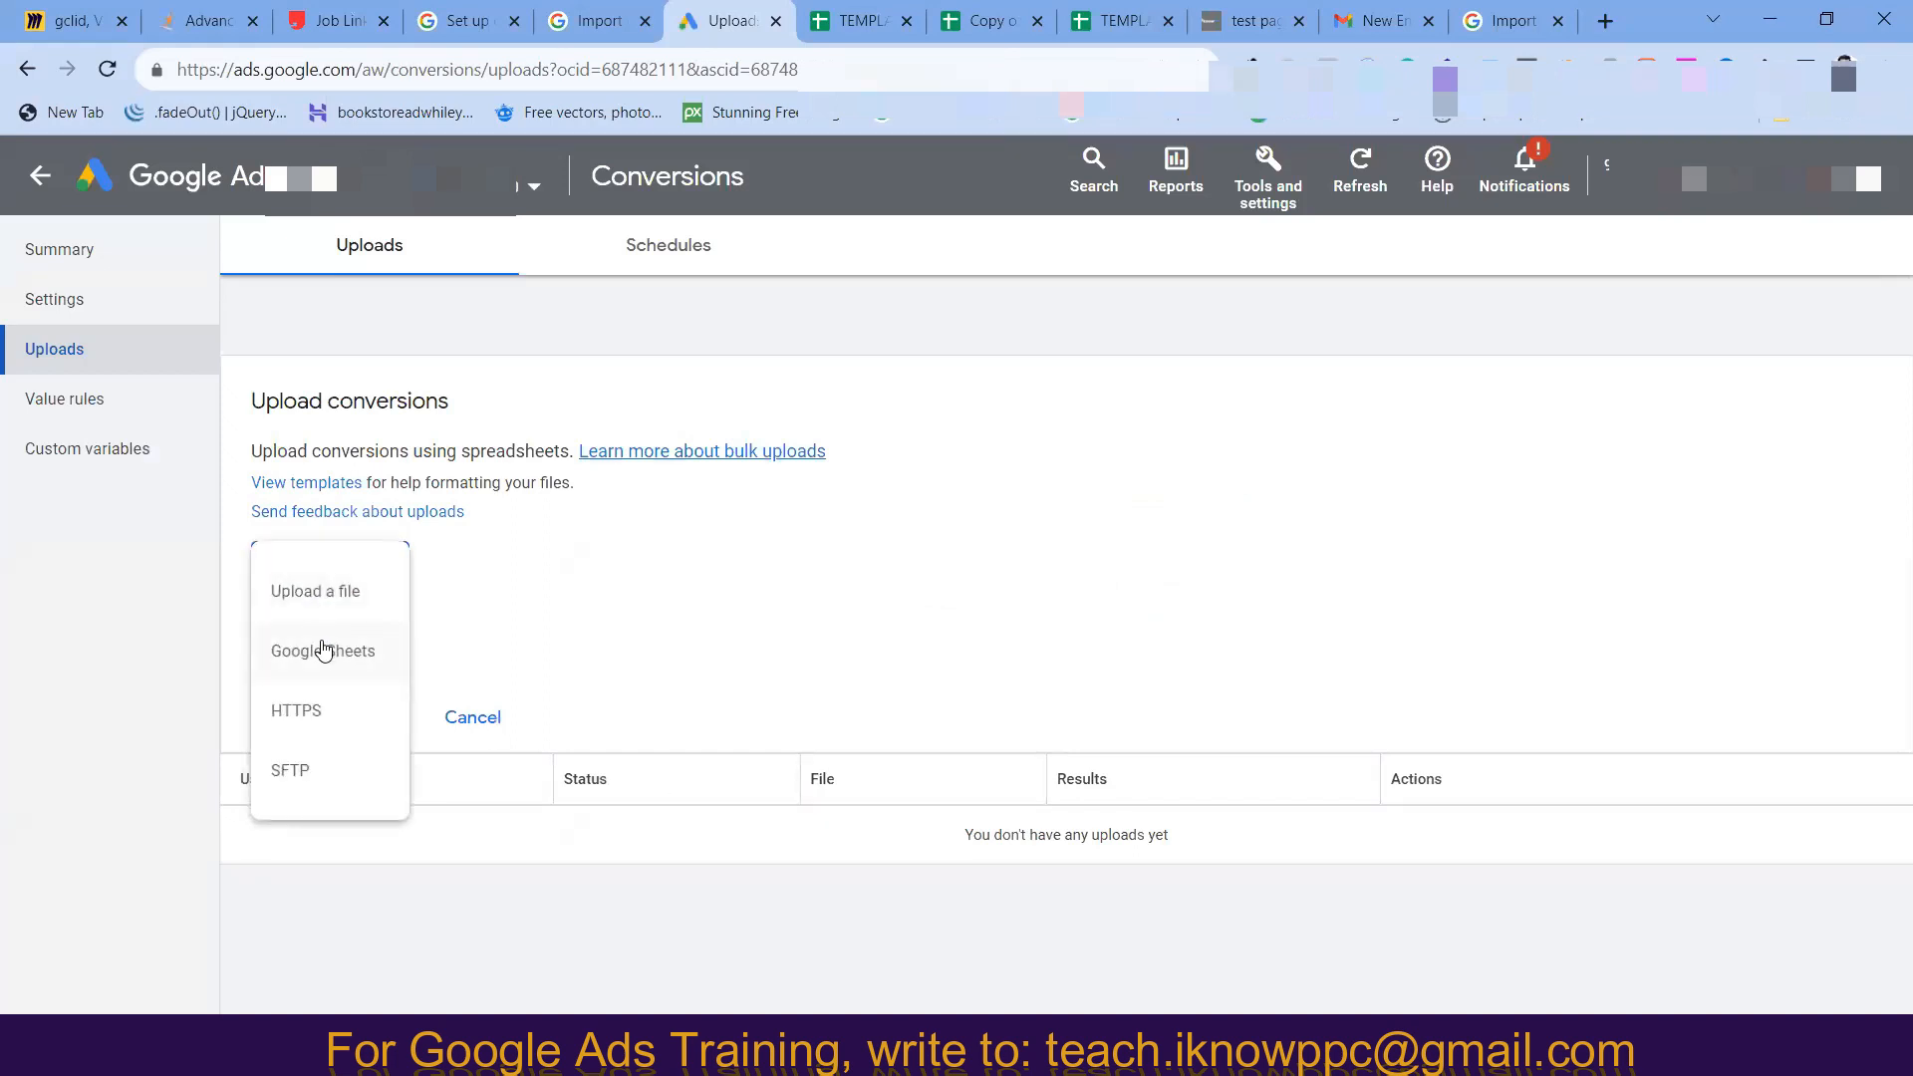
click(320, 649)
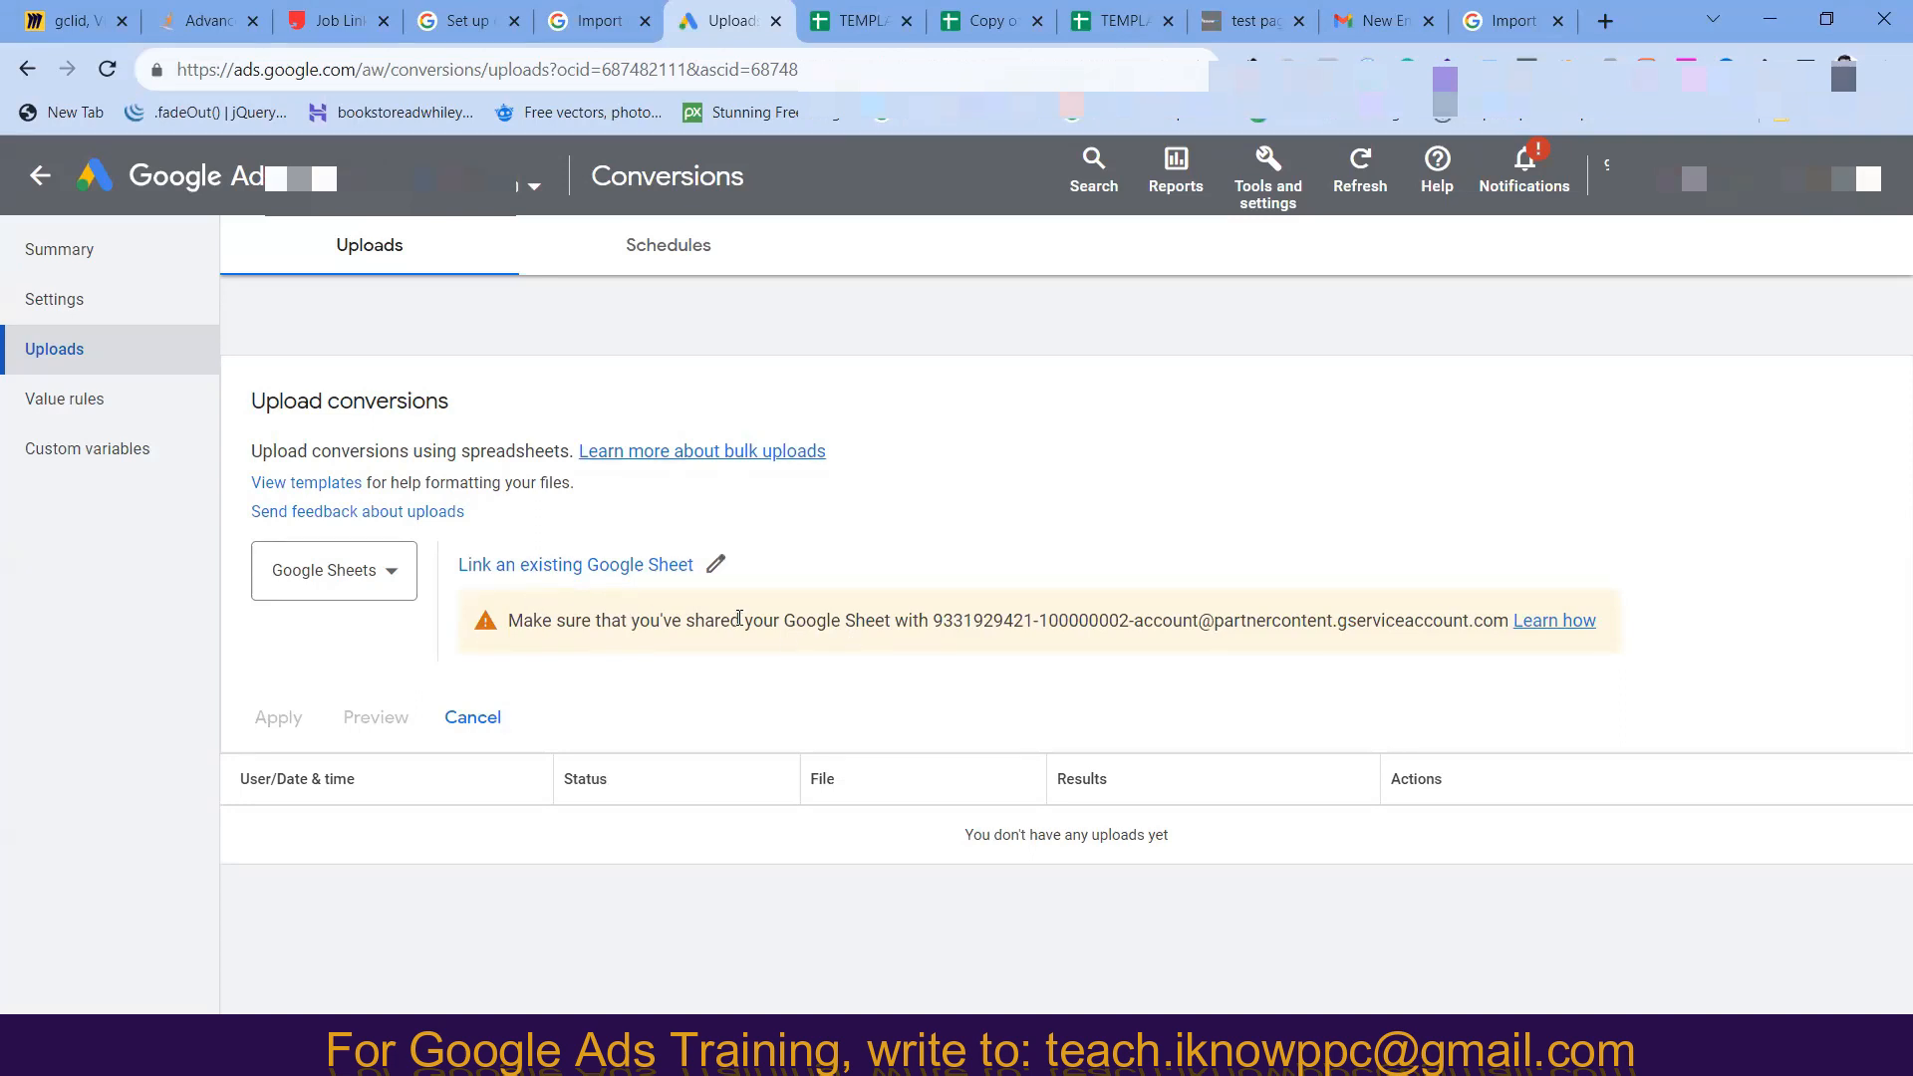
- Copy the service account e-mail from the Google Ads sharing notice and add it as Editor in the copied template's share settings
drag(538, 627, 1507, 648)
key(ctrl+c)
click(886, 623)
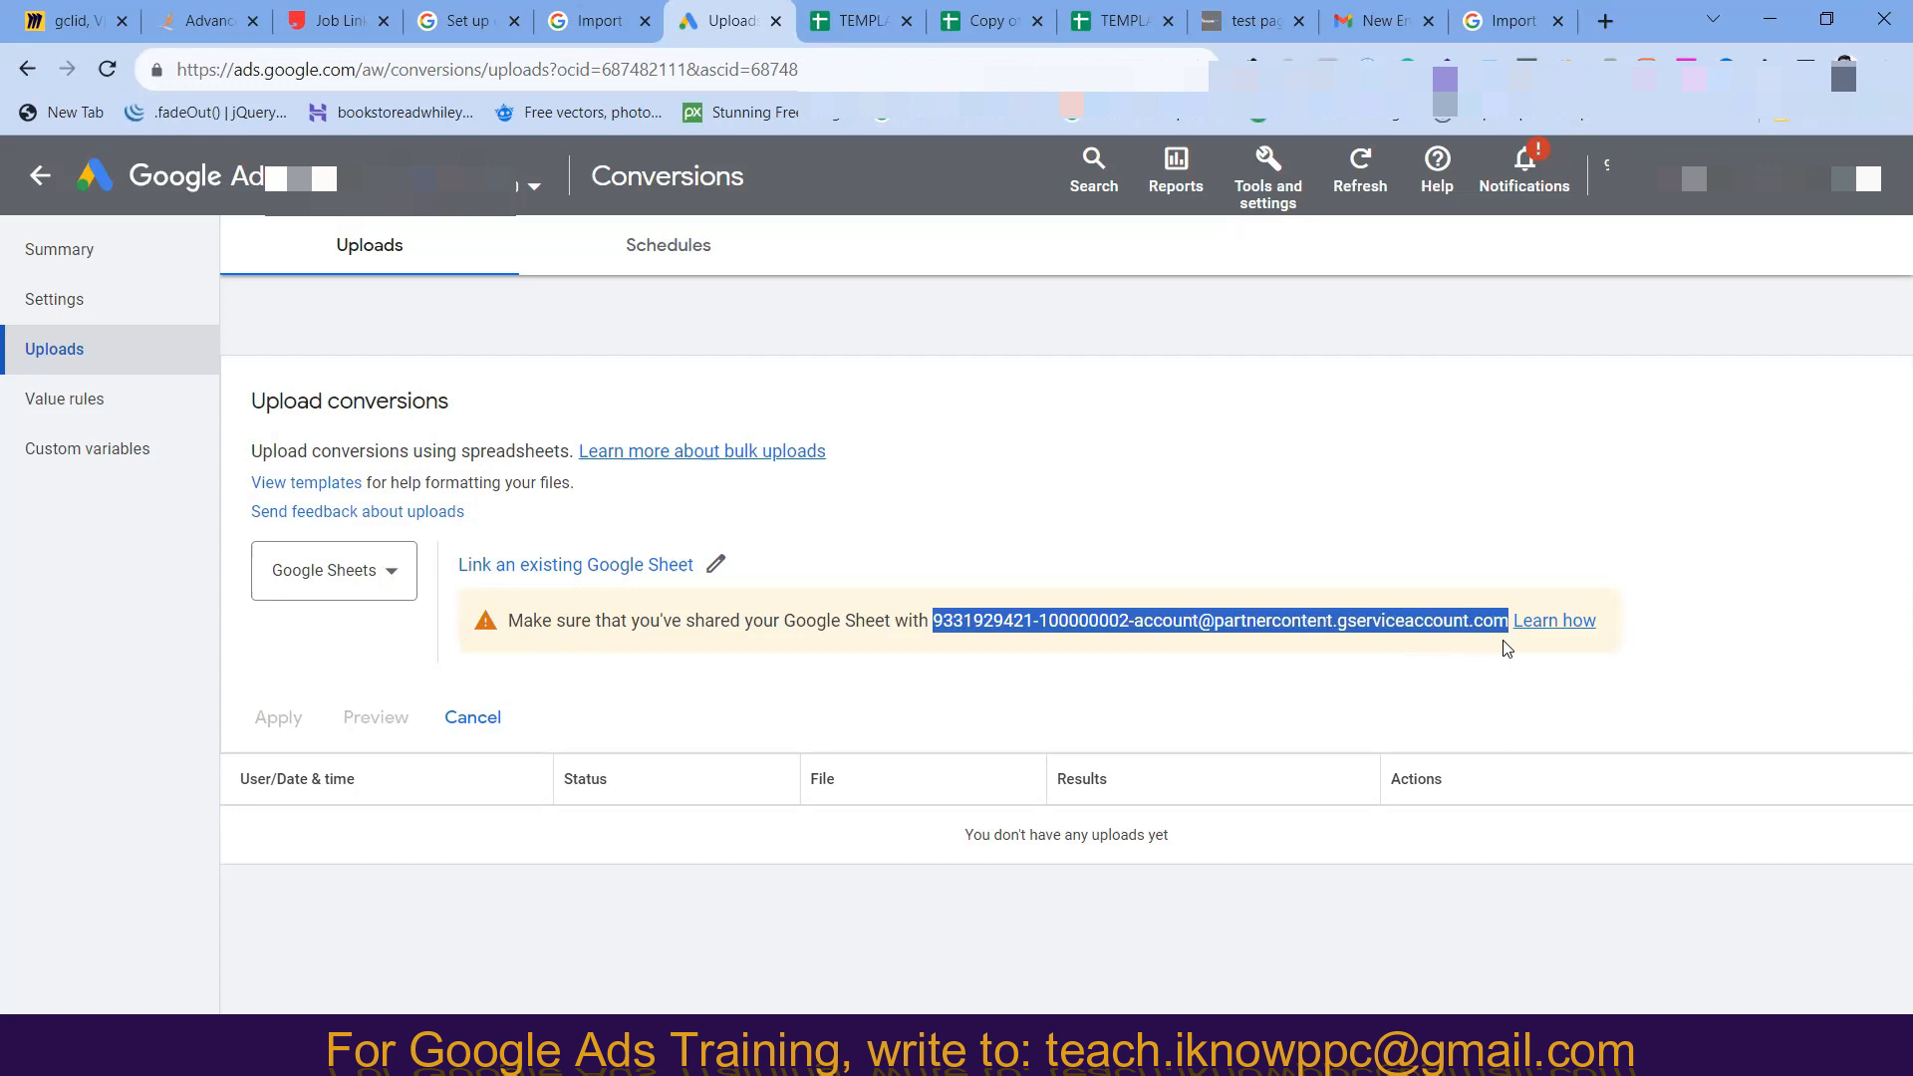
click(987, 21)
click(1718, 169)
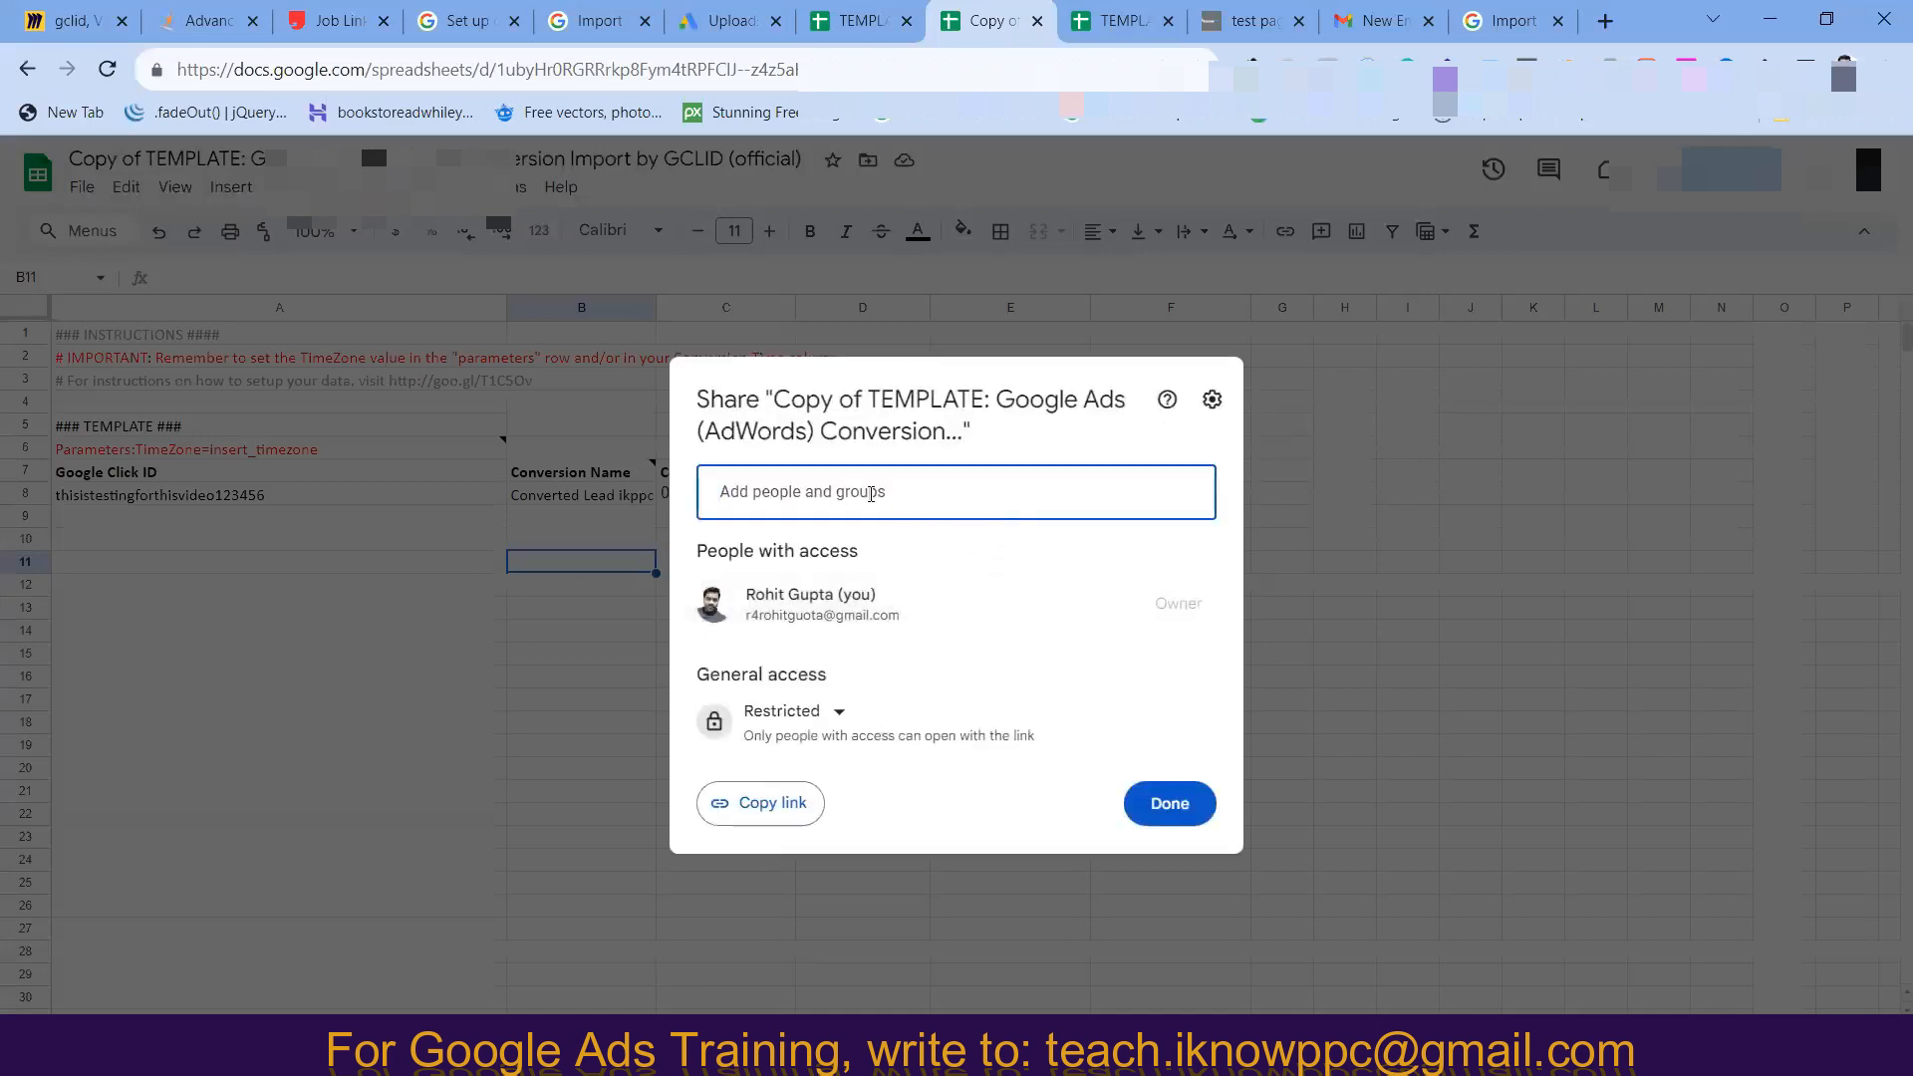
click(871, 494)
key(ctrl+v)
key(Return)
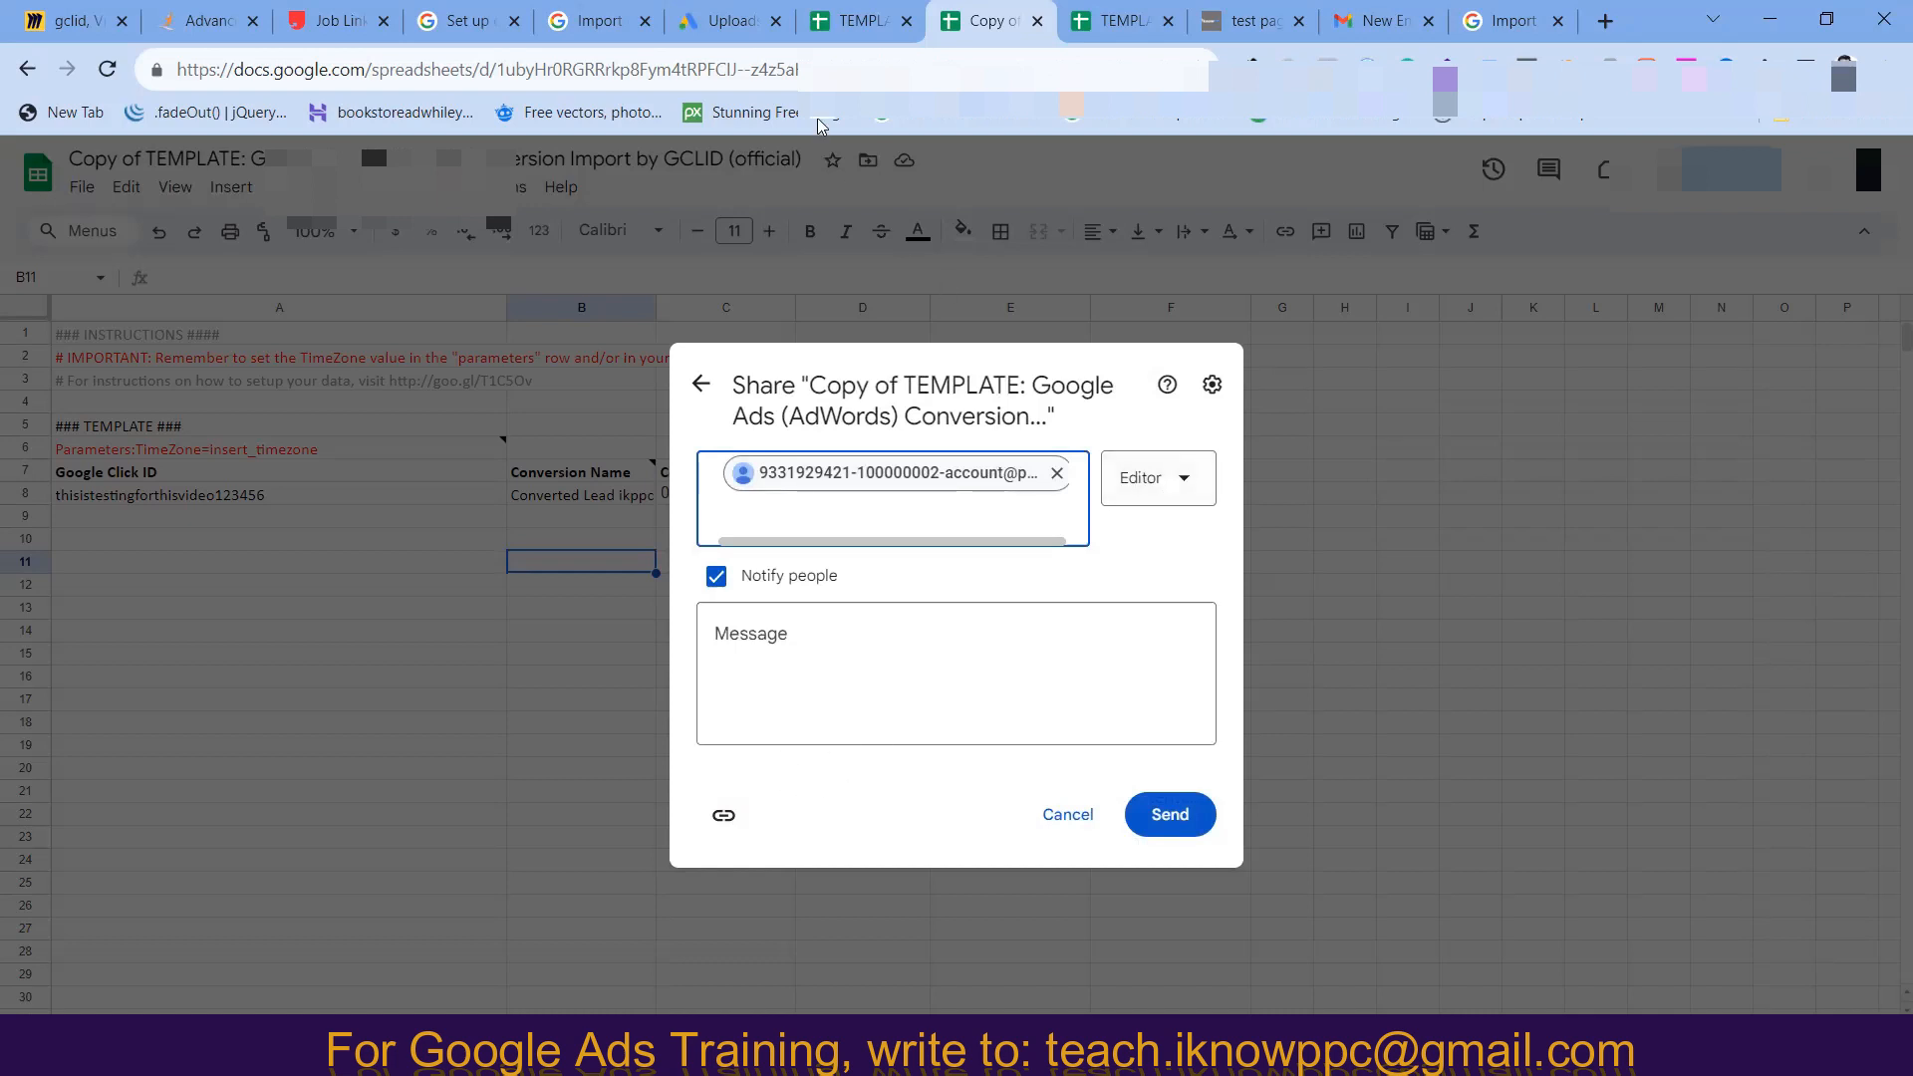
- Switch to the gclid board in Miro and draw a tall bracket beside the five numbered GCLID questions
click(730, 20)
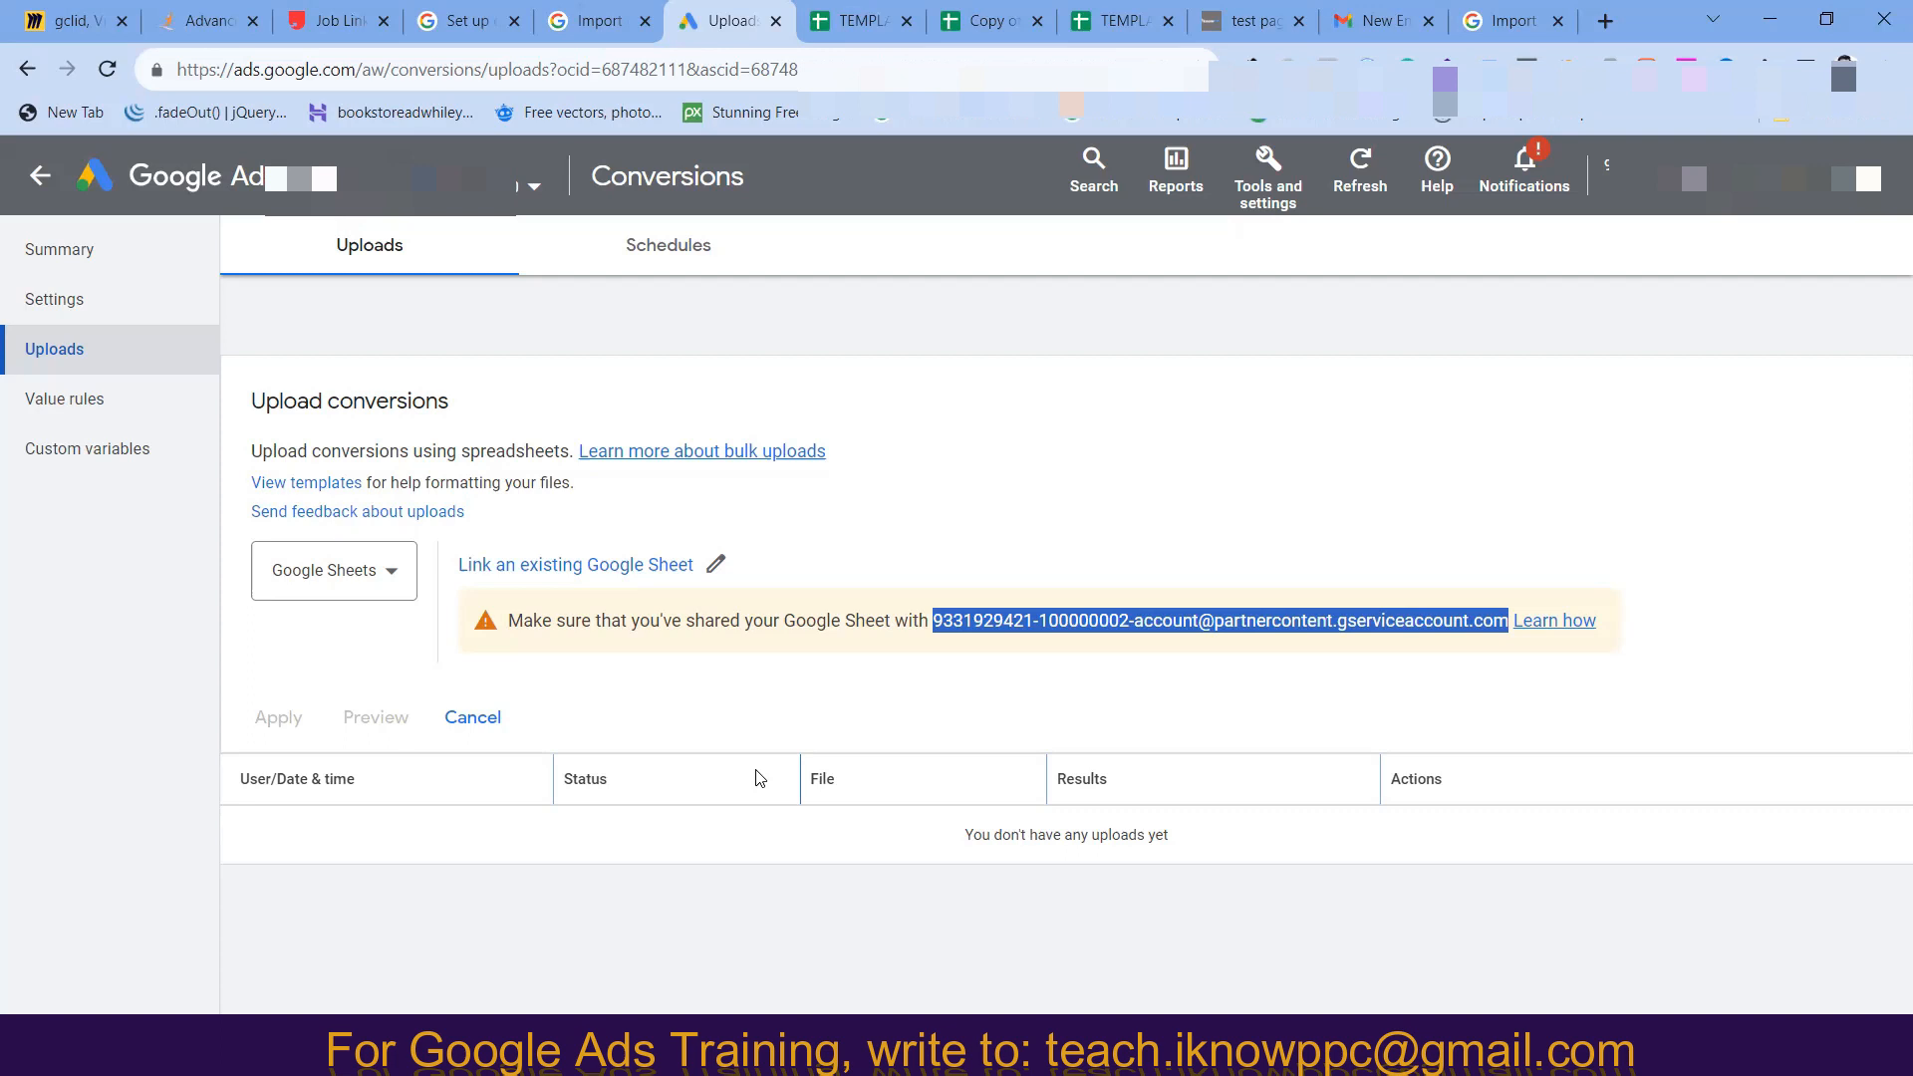
click(45, 33)
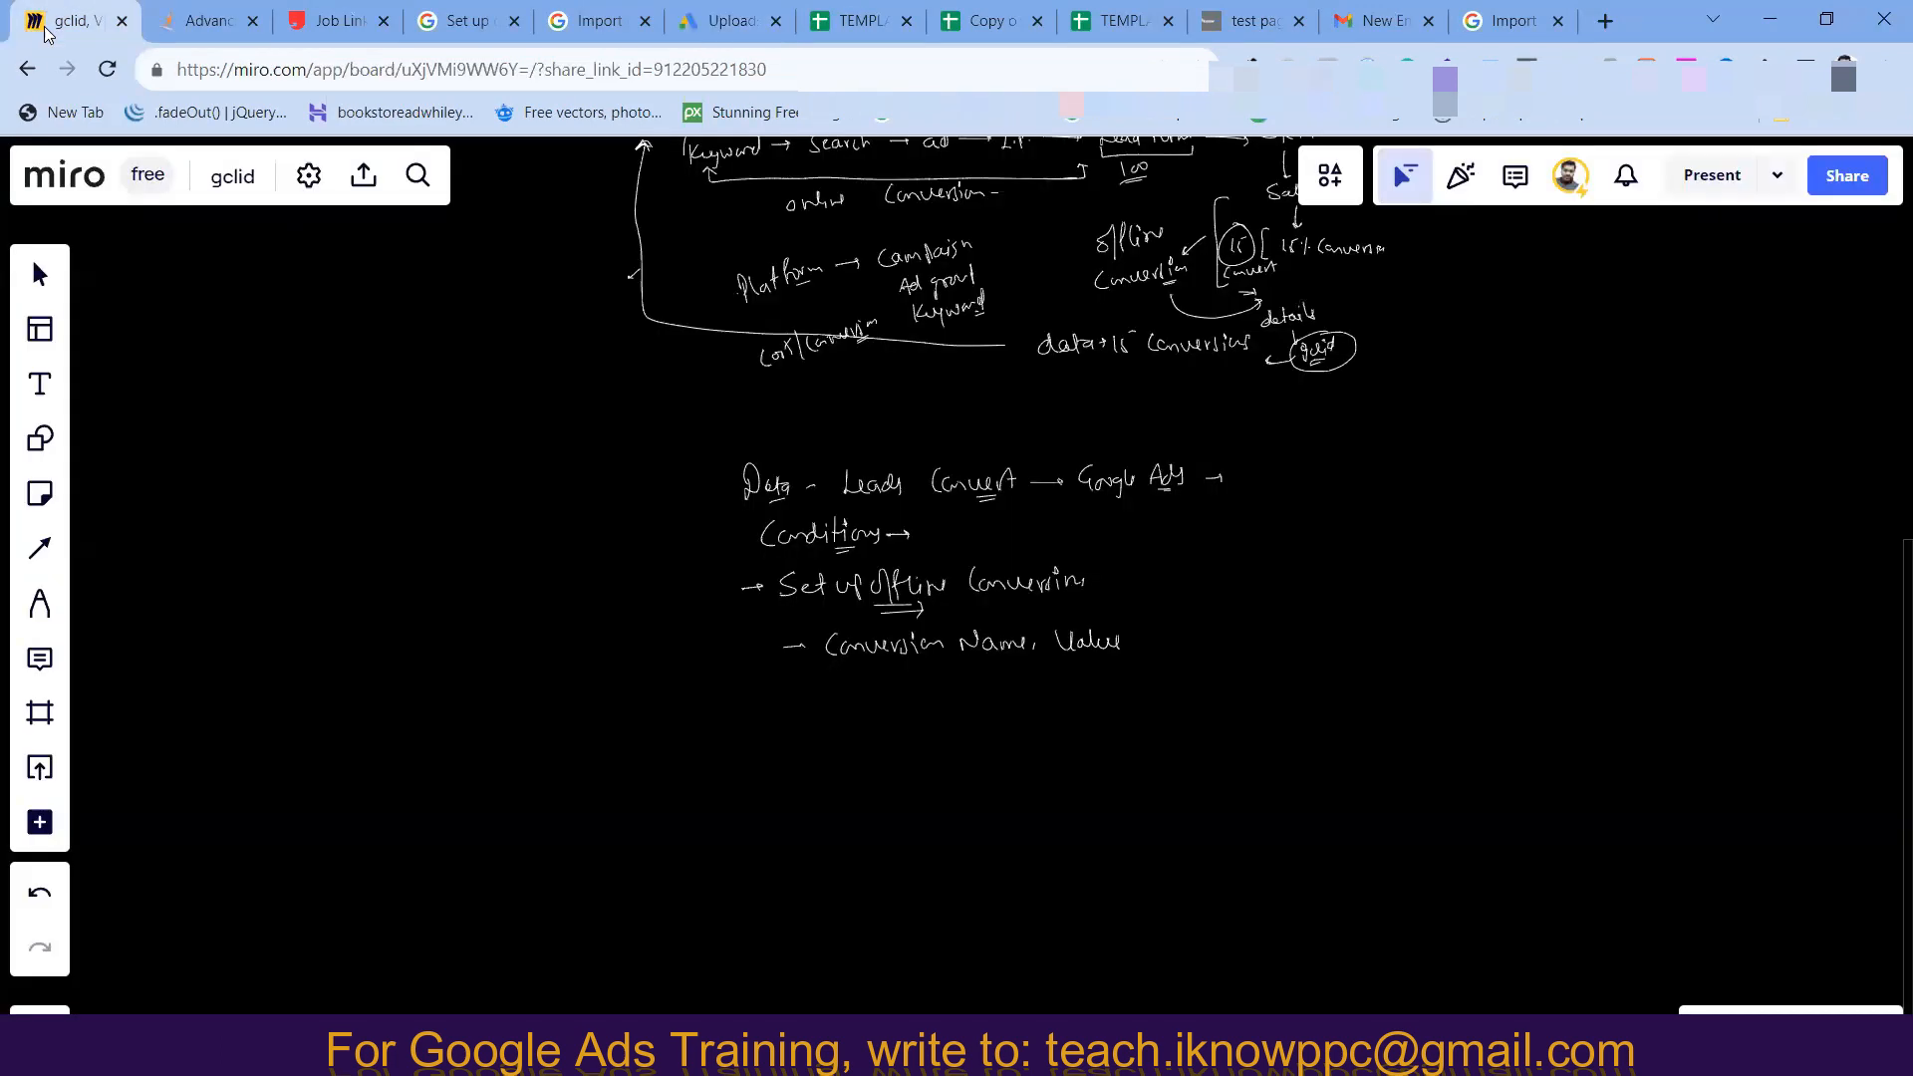
scroll(873, 548, up, 5)
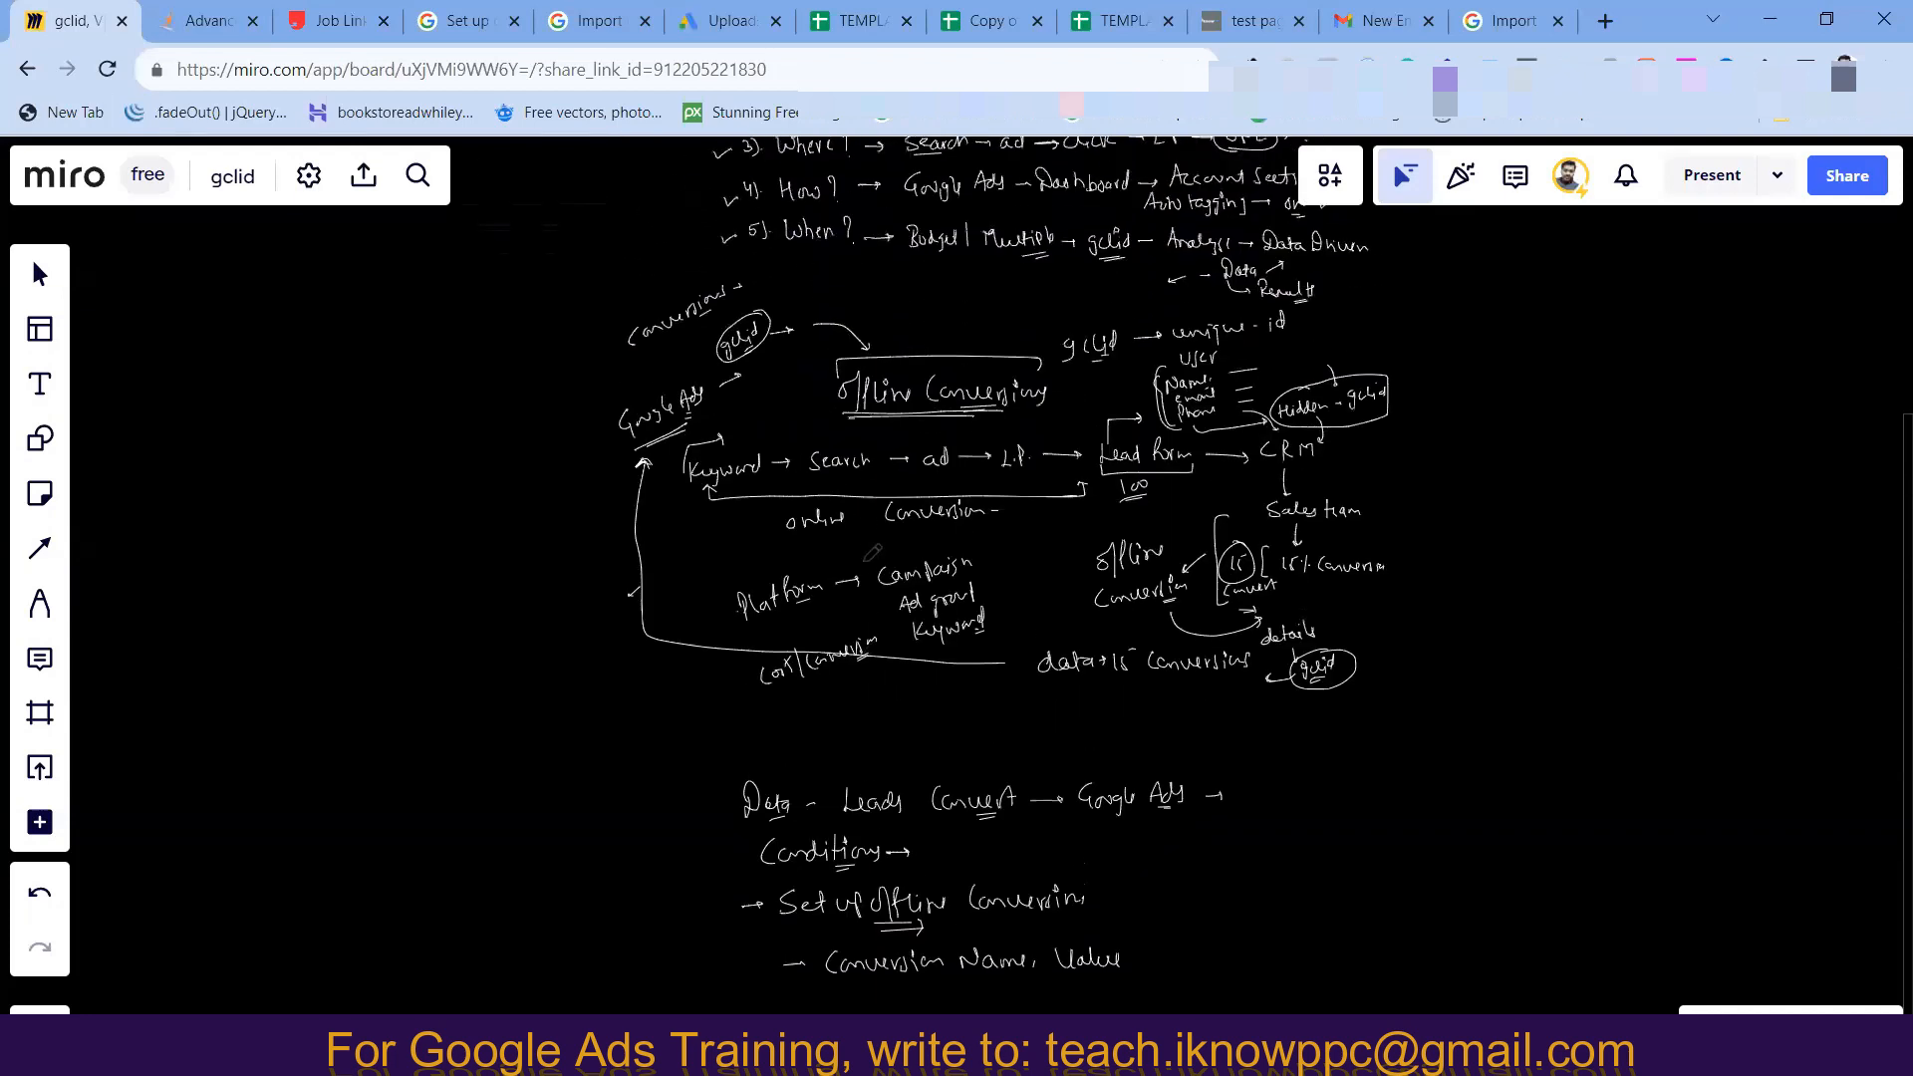
scroll(873, 551, up, 3)
scroll(872, 551, up, 3)
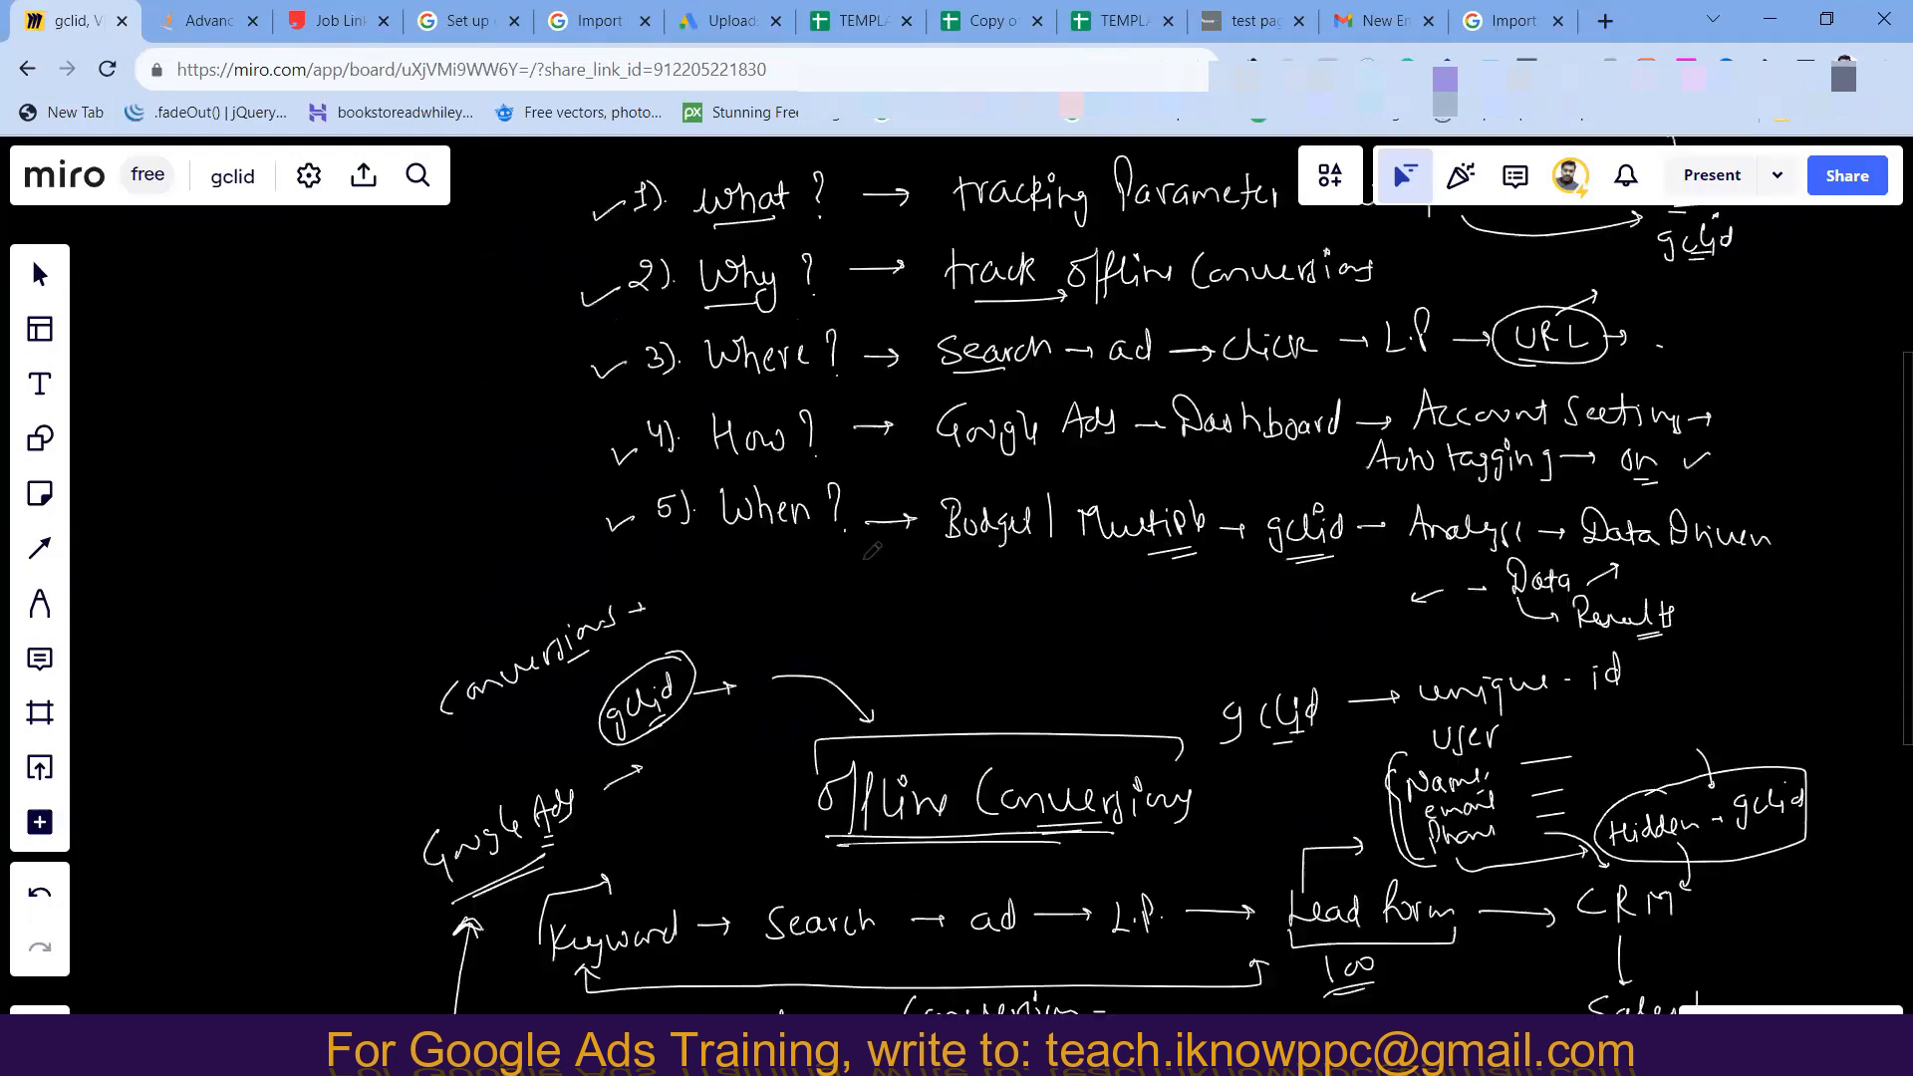
scroll(843, 440, up, 4)
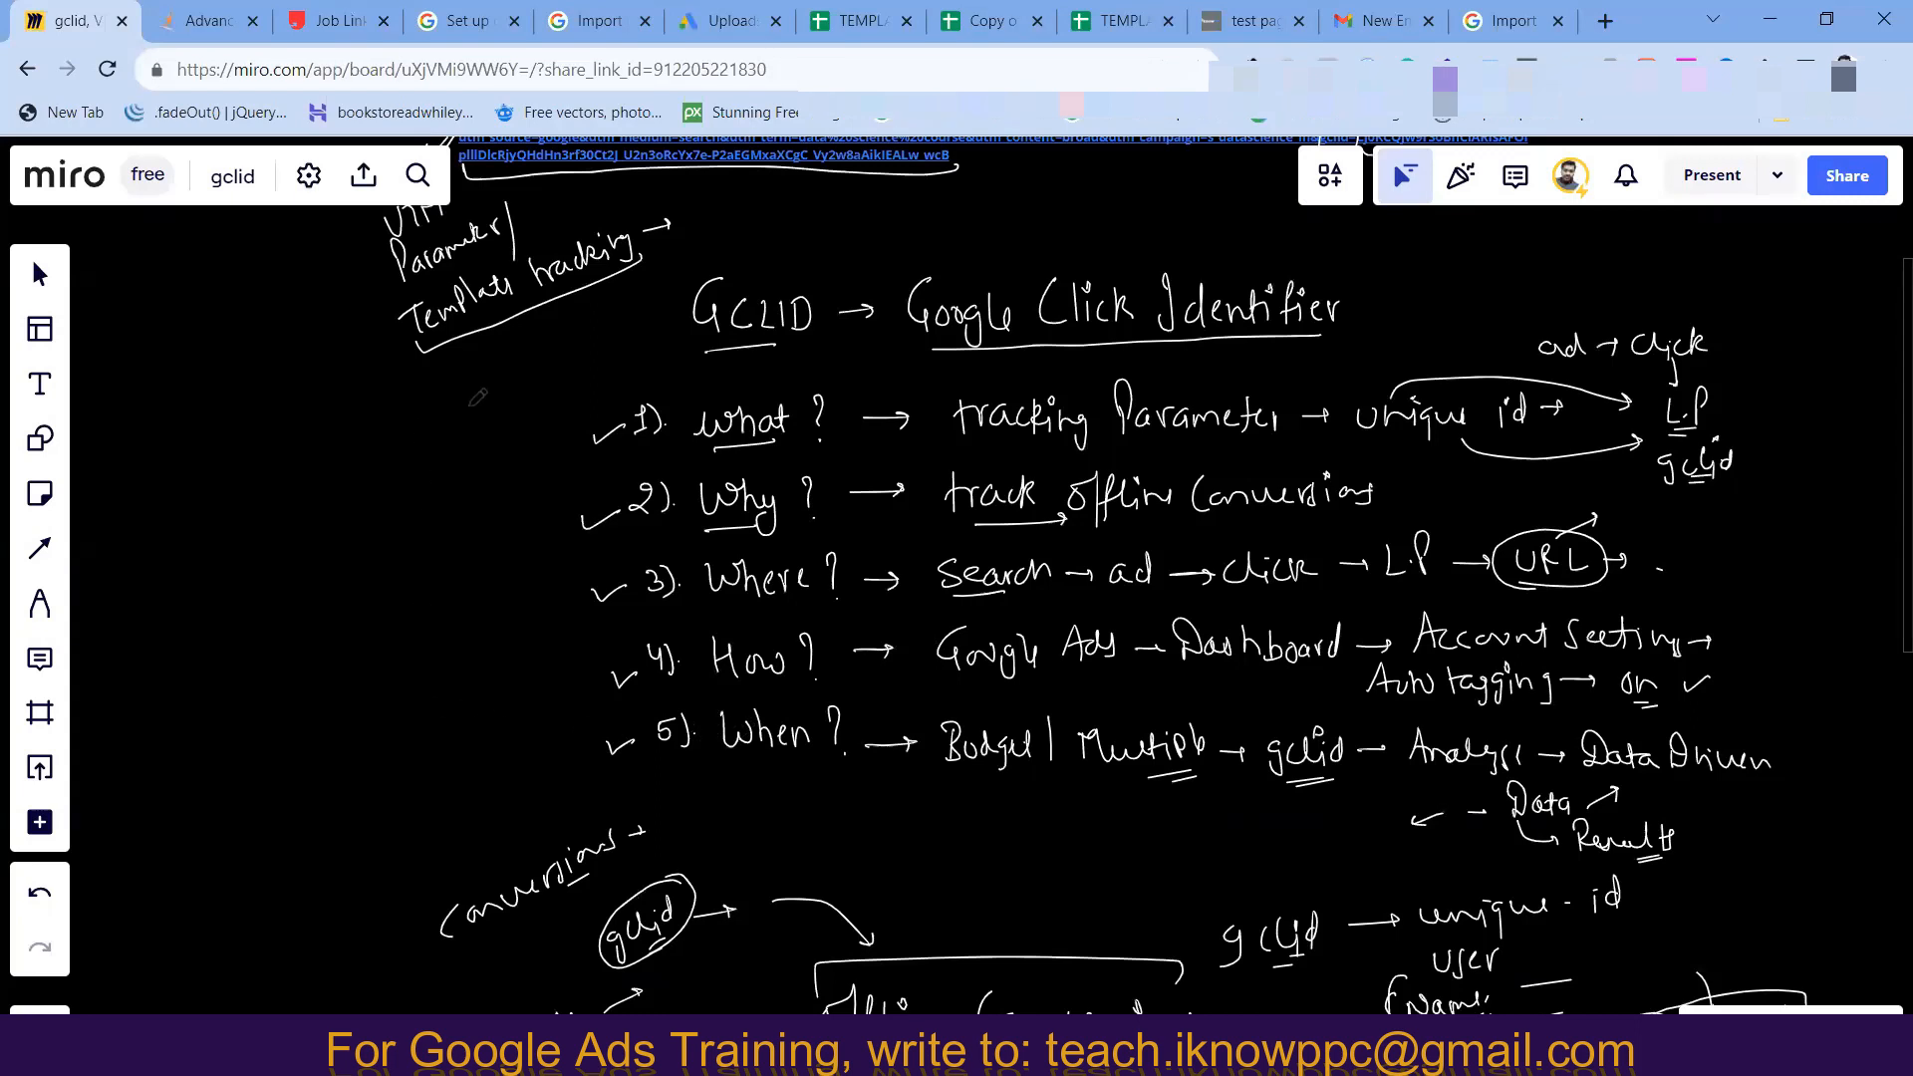
mouse_move(514, 384)
mouse_down()
mouse_move(518, 638)
mouse_move(555, 729)
mouse_up()
- Handwrite "Like, Subscribe, Share" beside the bracketed questions, underline "Share" and enclose the words in curly braces
mouse_move(212, 515)
mouse_down()
mouse_move(219, 586)
mouse_move(249, 575)
mouse_up()
drag(239, 535, 287, 541)
mouse_move(257, 645)
mouse_down()
mouse_move(359, 610)
mouse_move(396, 550)
mouse_move(405, 586)
mouse_up()
drag(408, 588, 417, 560)
mouse_move(271, 740)
mouse_down()
mouse_move(364, 733)
mouse_move(386, 698)
mouse_up()
mouse_move(315, 810)
mouse_down()
mouse_move(365, 769)
mouse_move(353, 786)
mouse_up()
mouse_move(160, 544)
mouse_down()
mouse_move(154, 618)
mouse_move(265, 826)
mouse_up()
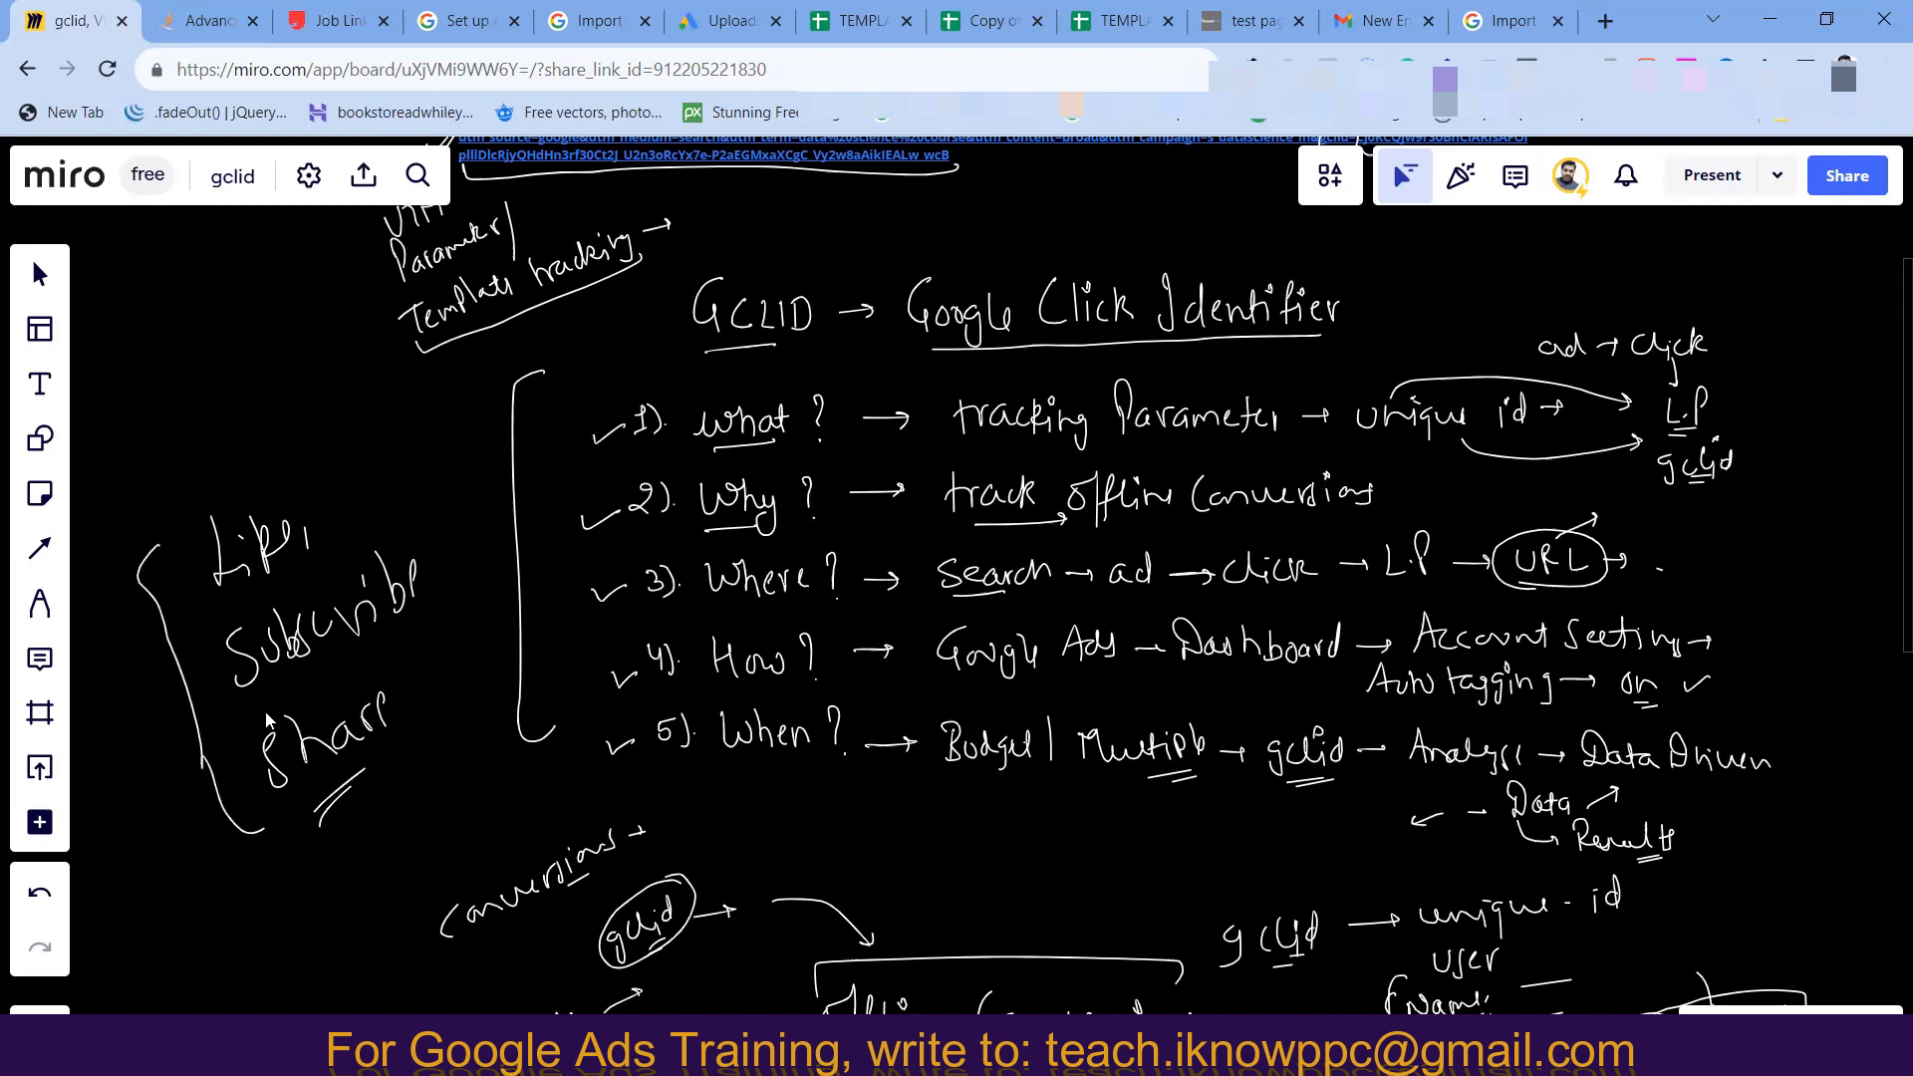
mouse_move(354, 450)
mouse_down()
mouse_move(395, 472)
mouse_move(449, 707)
mouse_up()
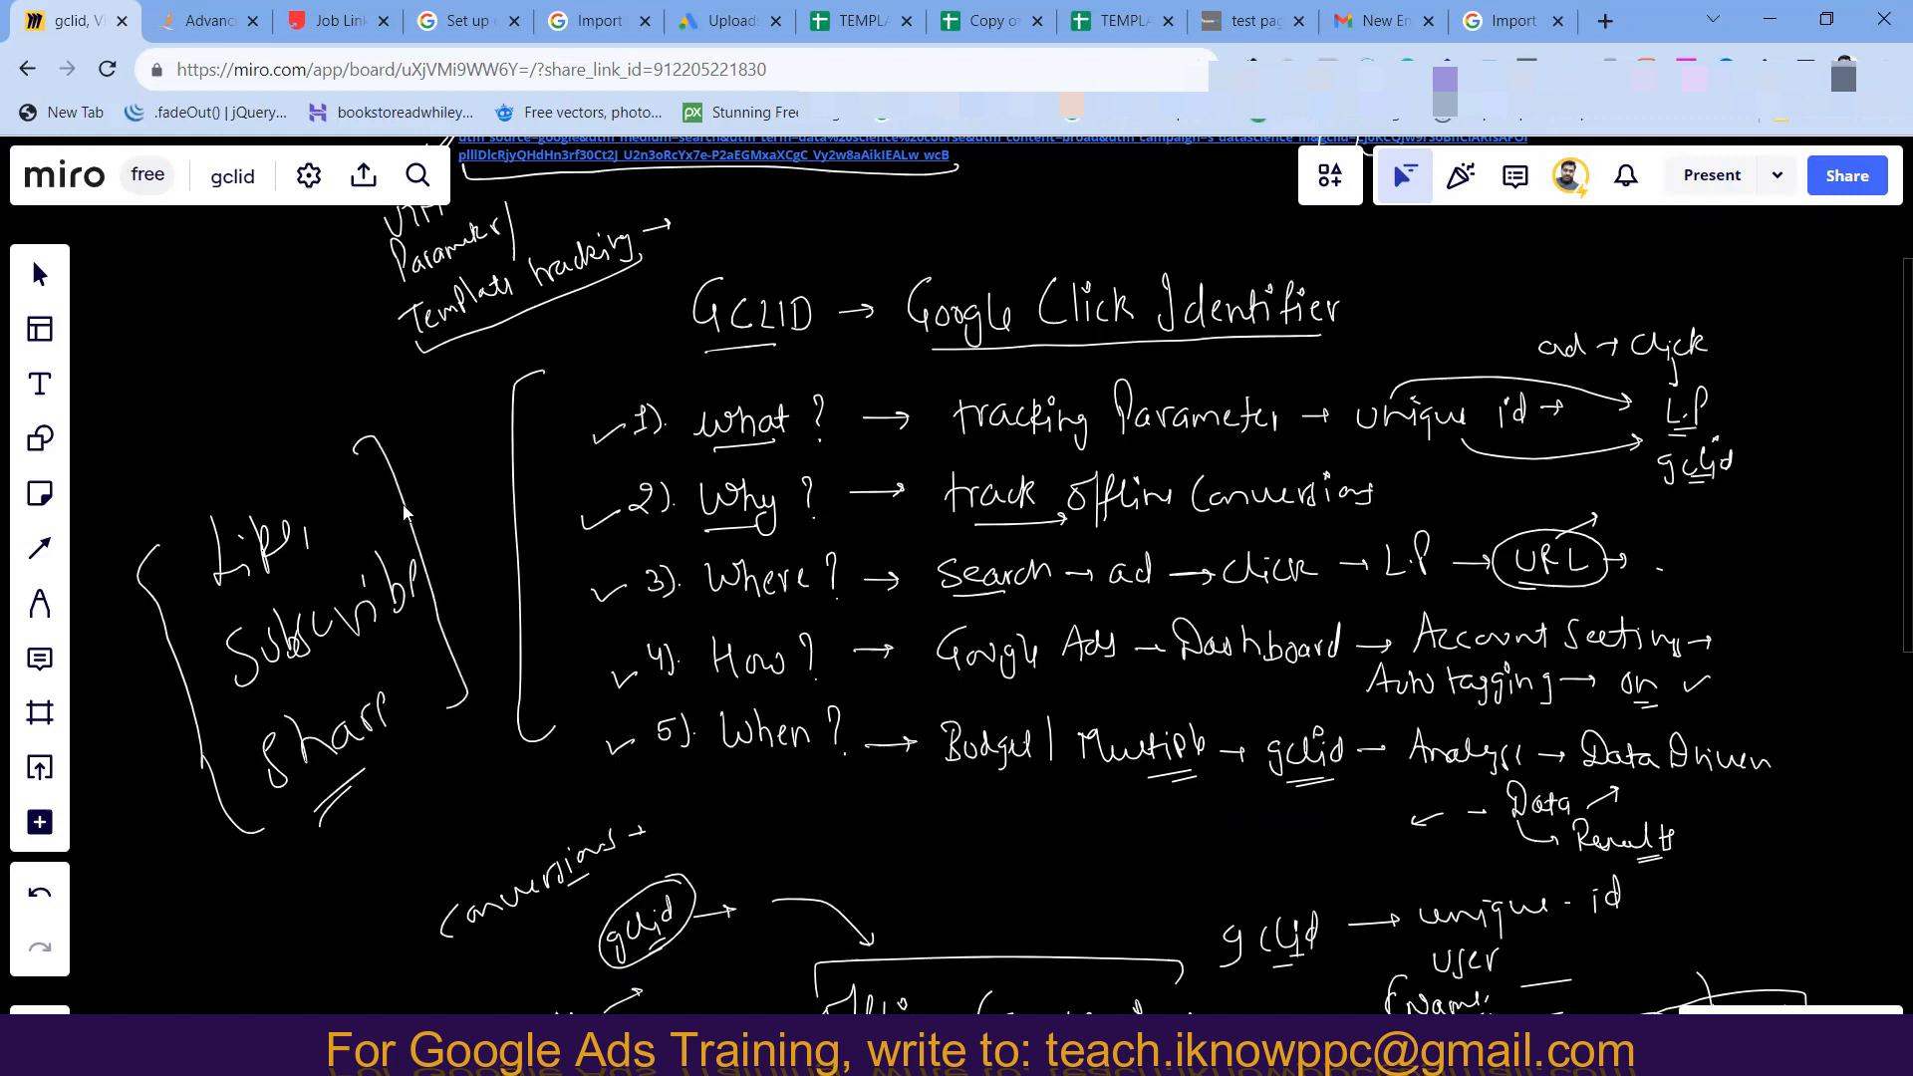